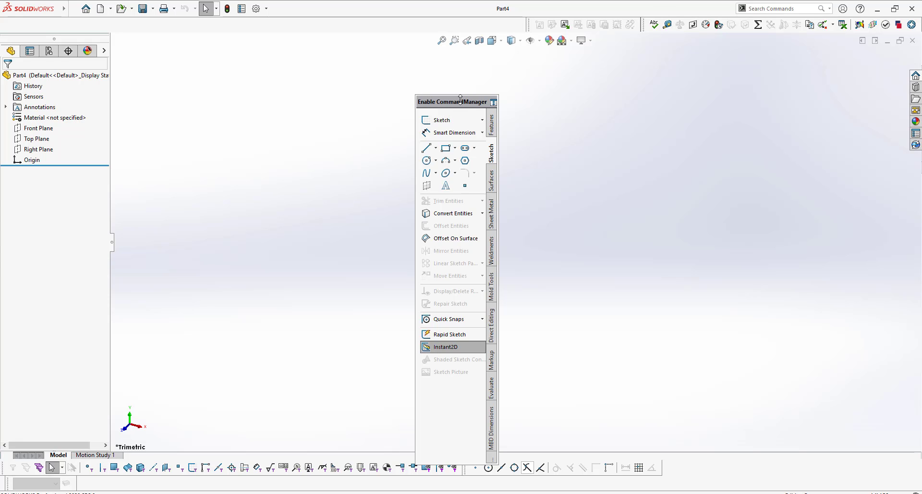
Step: Dock the floating CommandManager horizontally above the graphics area
drag(465, 106, 16, 246)
drag(77, 247, 384, 132)
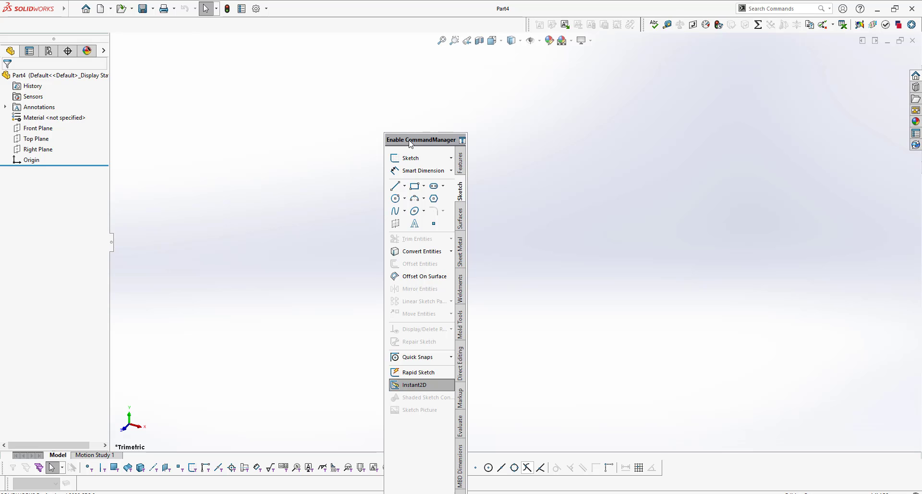
double_click(406, 140)
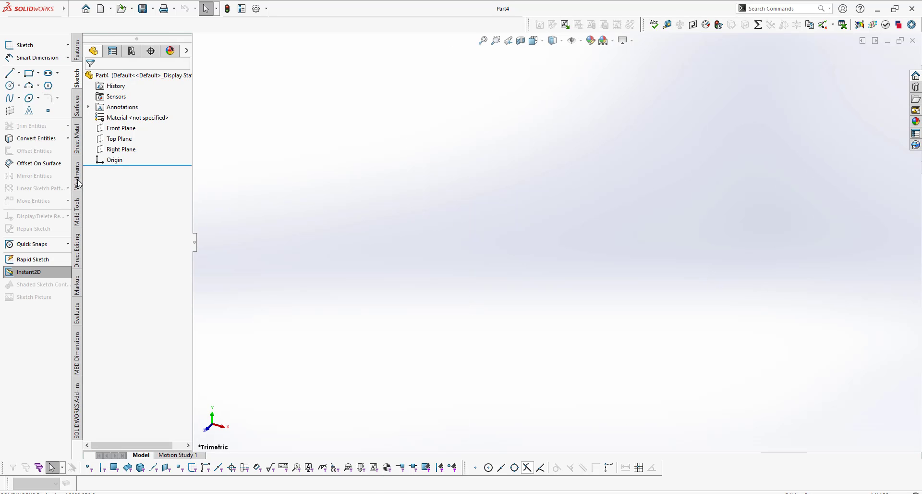
drag(81, 181, 460, 47)
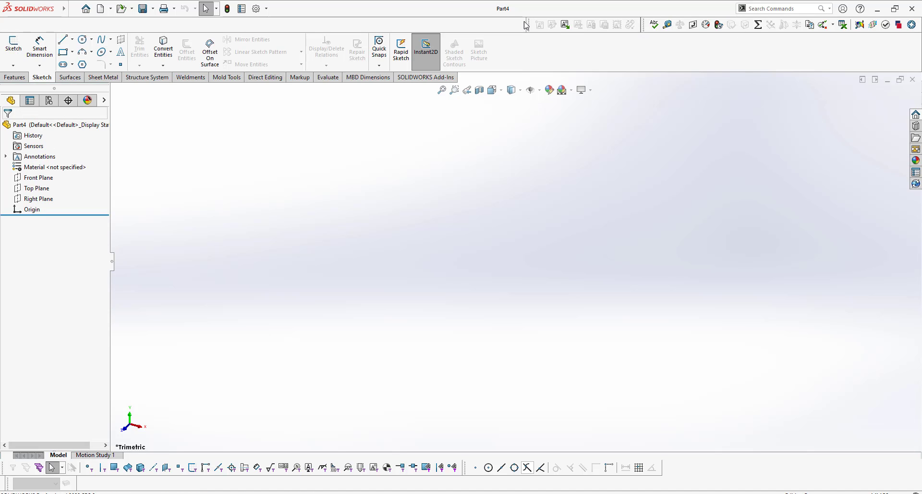
Step: Move the two upper toolbars into the same row as the CommandManager, at its far end
drag(526, 25, 724, 47)
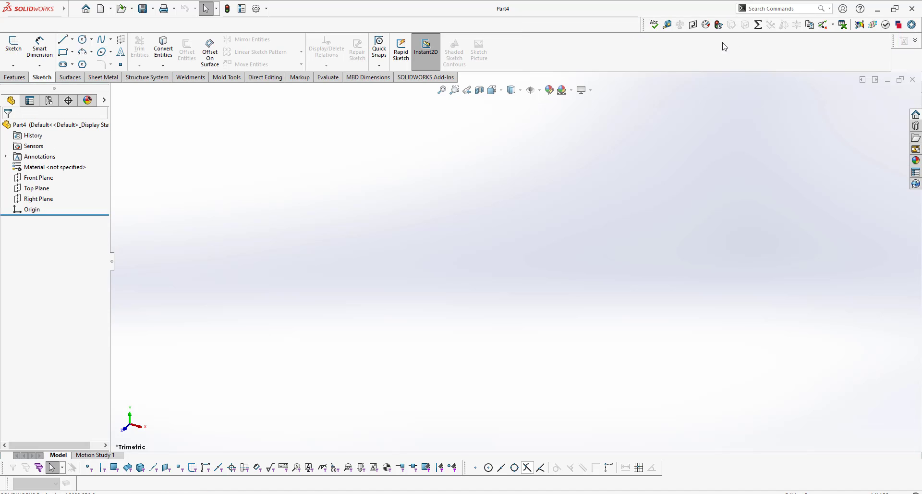
drag(644, 25, 891, 36)
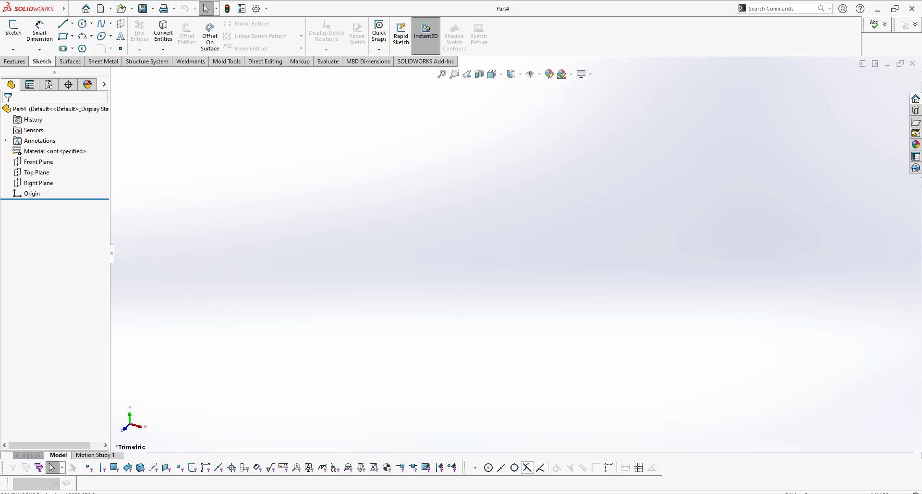
click(886, 25)
Step: Examine the part's feature commands, properties, configurations, Section View options and view display settings without applying any of them
click(14, 61)
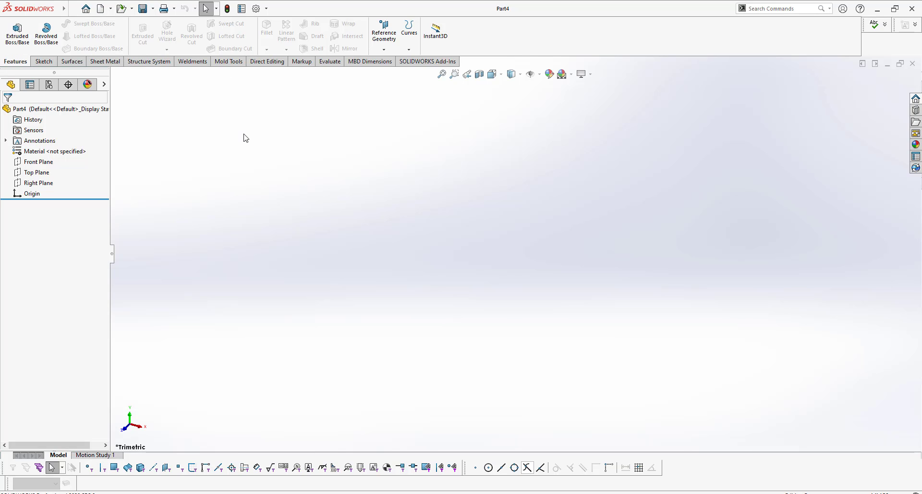
click(30, 85)
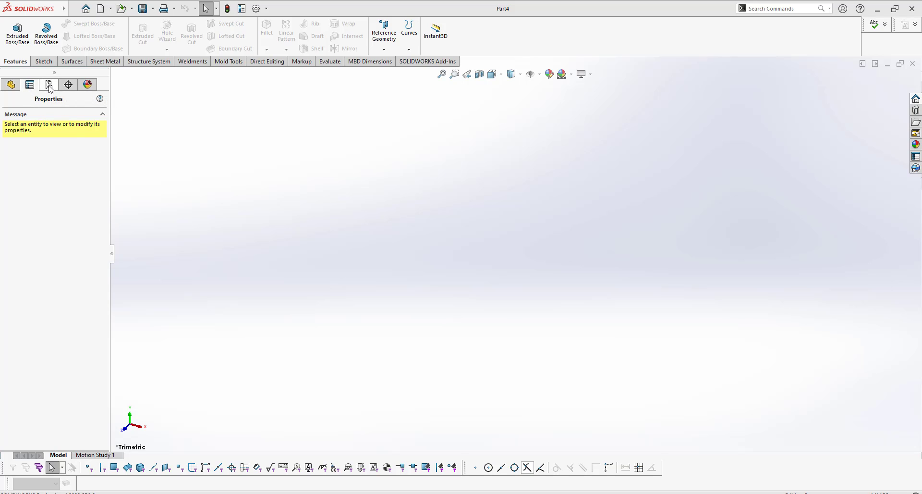
click(49, 84)
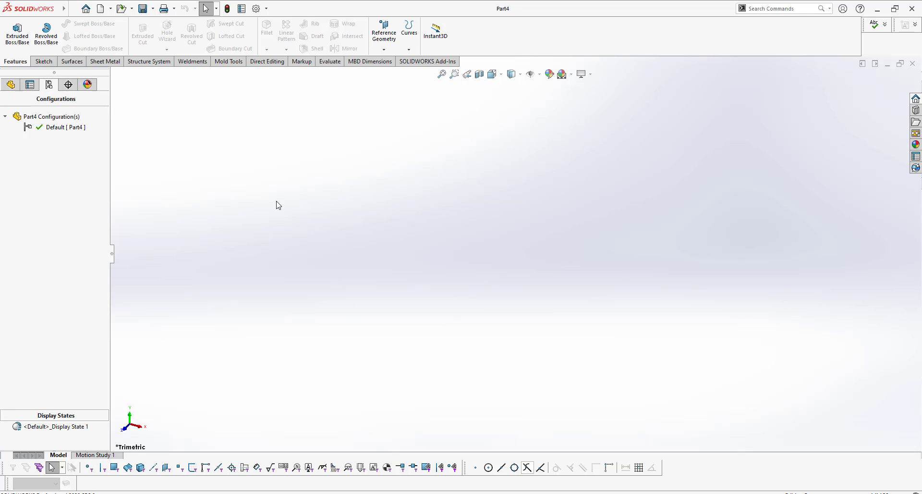
click(11, 85)
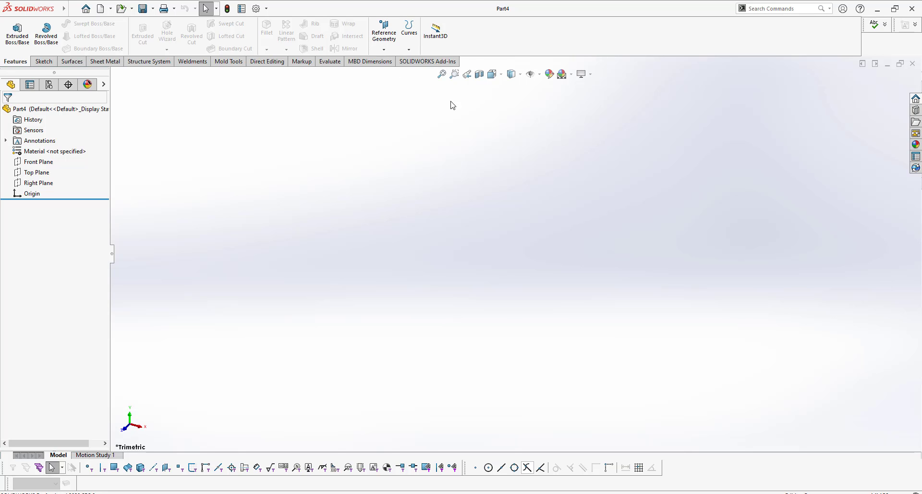
click(480, 74)
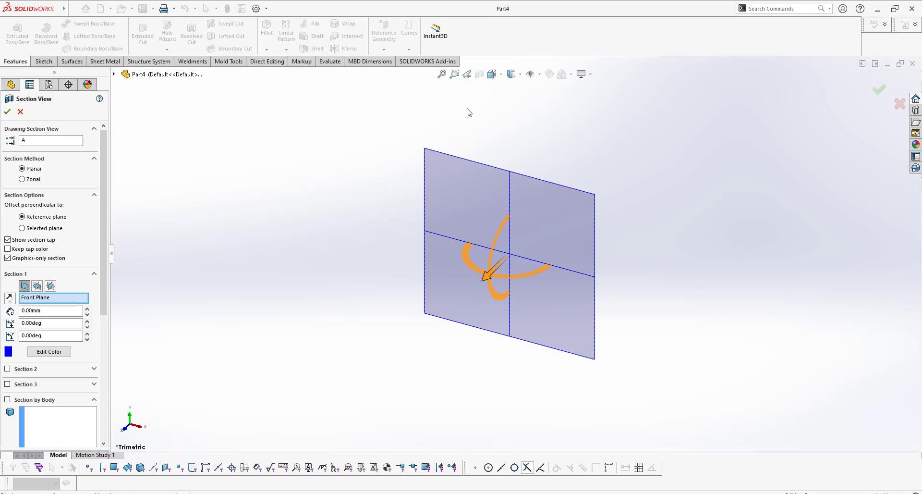
click(25, 113)
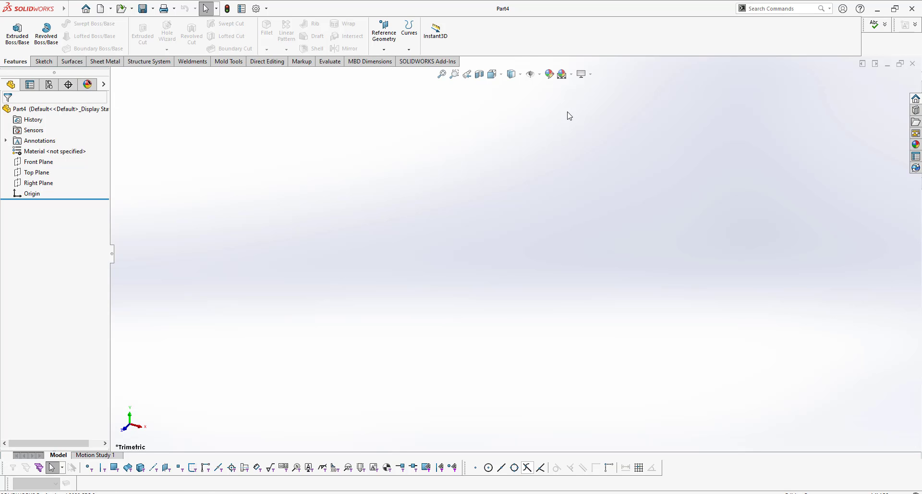
click(583, 74)
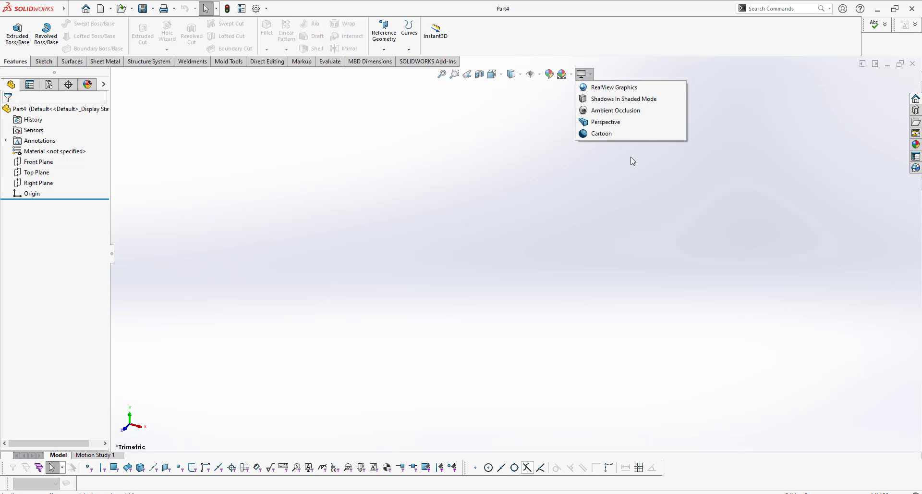
click(628, 193)
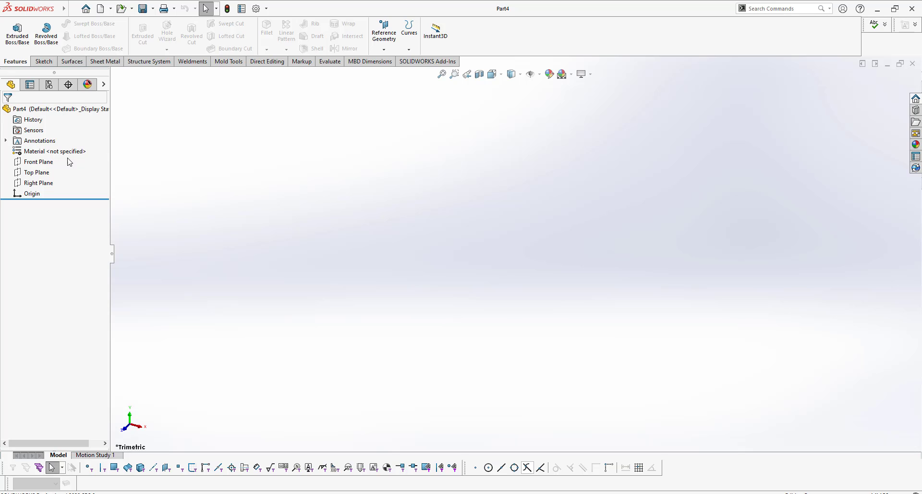
Step: Show the Front, Top and Right planes together in the graphics area
click(46, 163)
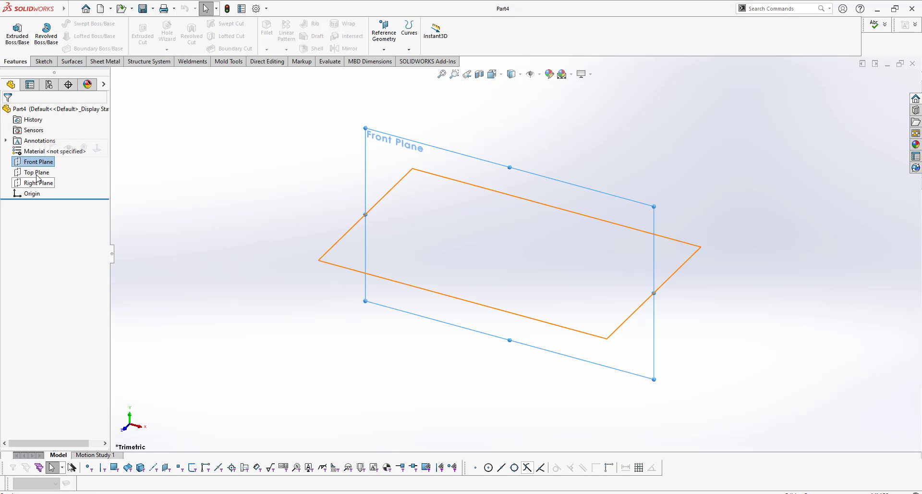
ctrl+click(38, 173)
ctrl+click(41, 184)
click(44, 167)
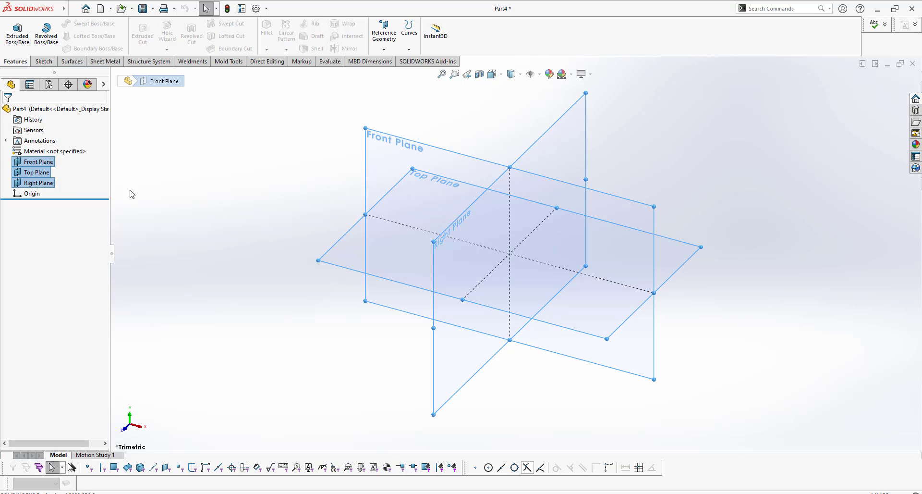
click(32, 194)
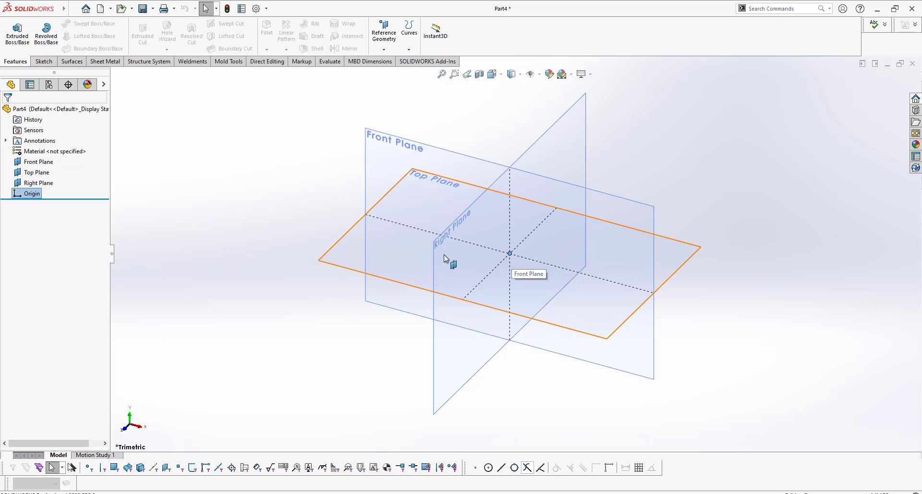
click(323, 180)
click(45, 164)
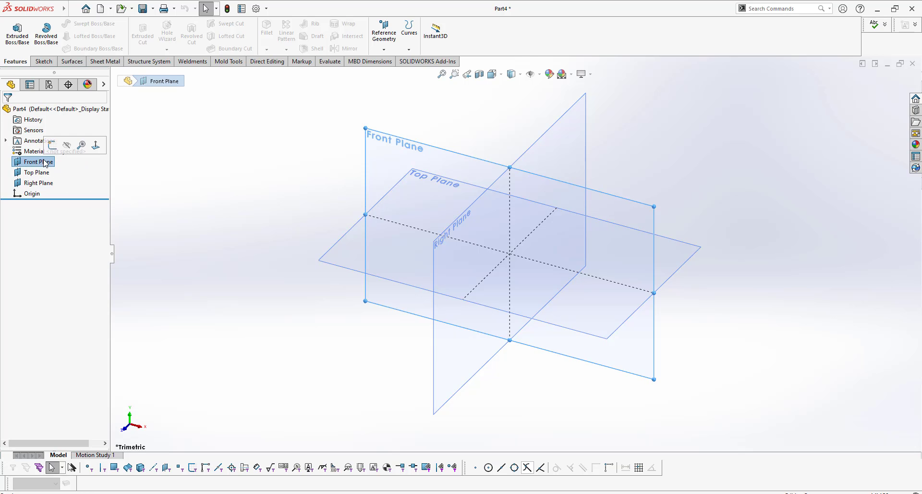
ctrl+click(42, 172)
key(Escape)
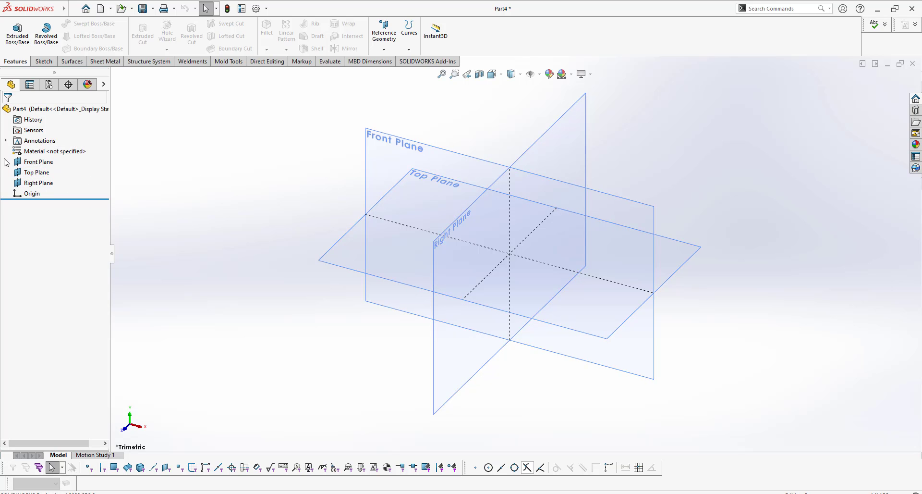
Step: Hide the Front Plane and make it visible again
click(48, 162)
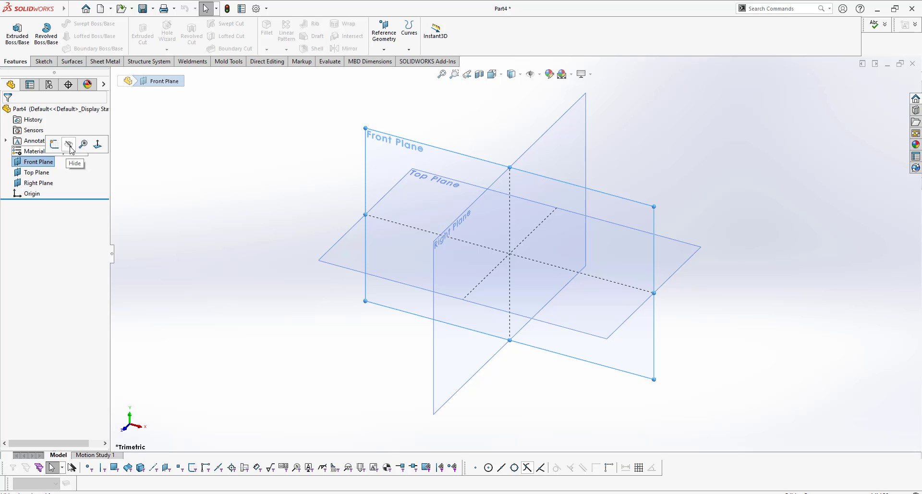
click(70, 150)
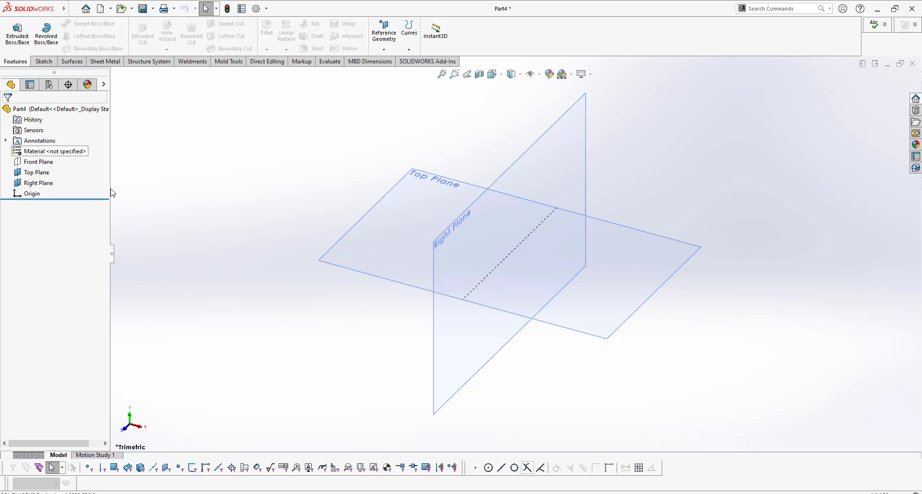
click(46, 162)
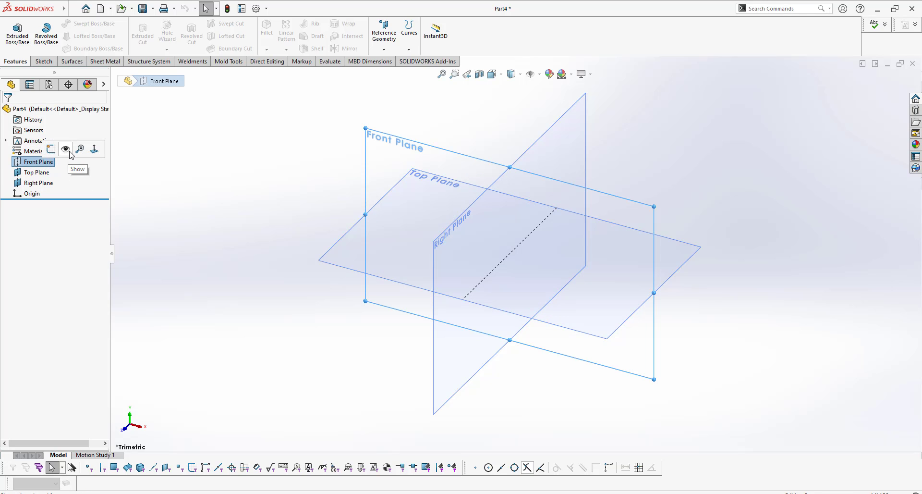
click(66, 150)
click(42, 162)
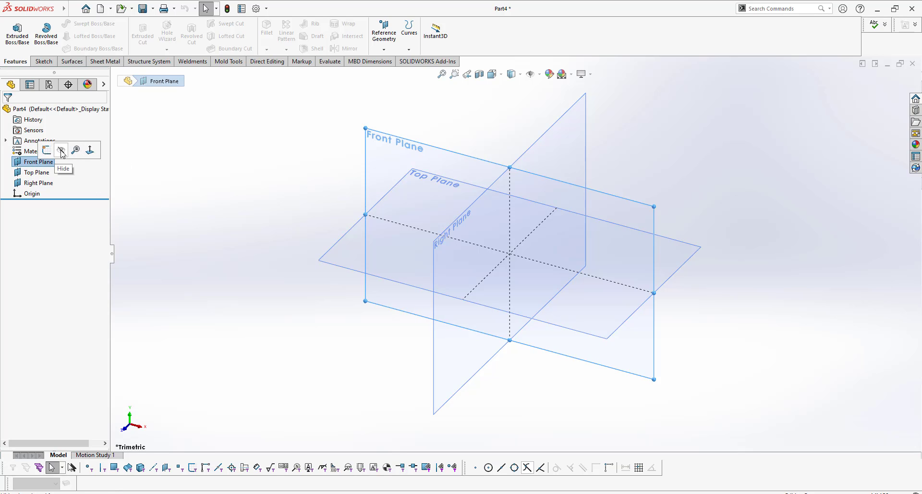
click(221, 230)
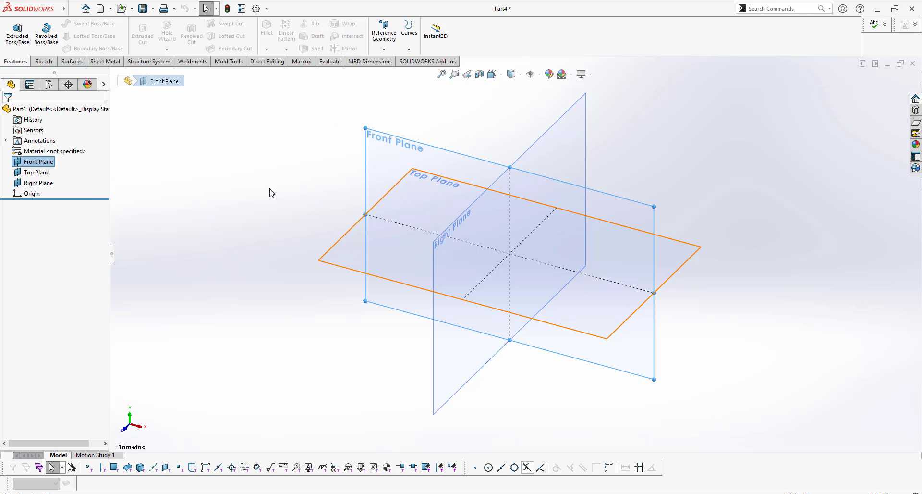
click(231, 181)
click(46, 164)
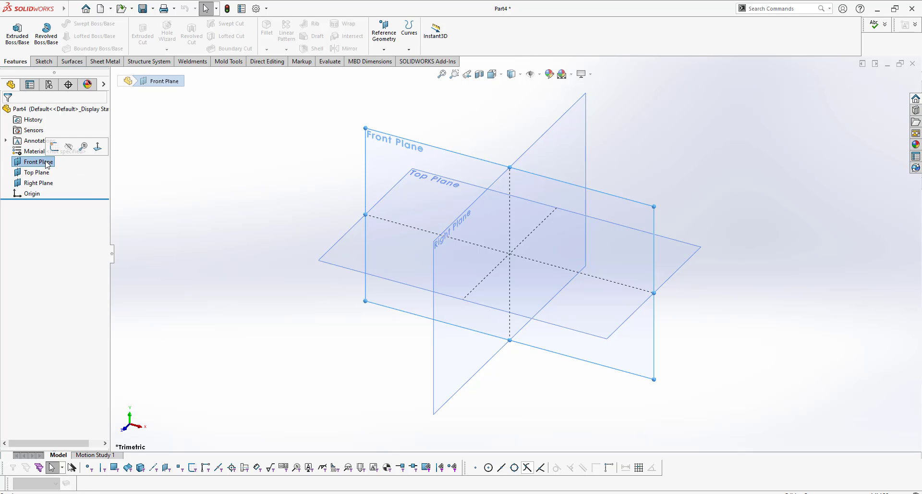
click(201, 194)
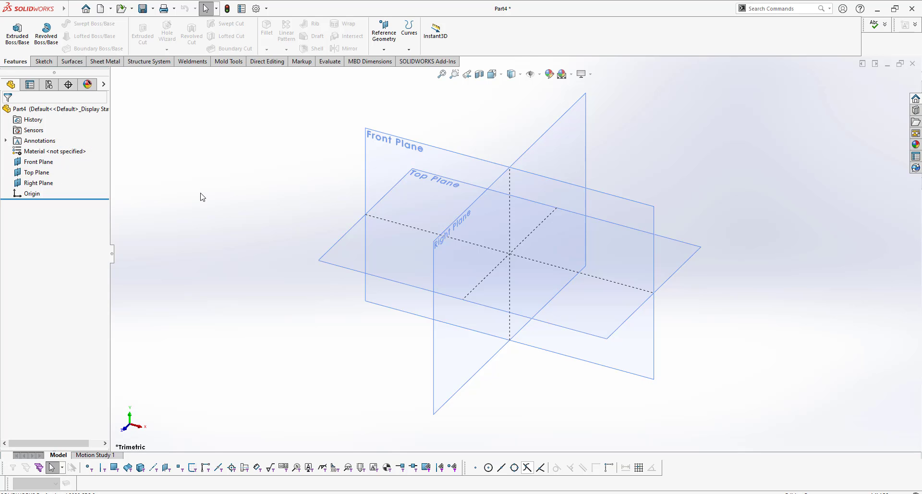
Step: View the three planes from the front, back, left, right, top, bottom and isometric standard orientations
key(ctrl+1)
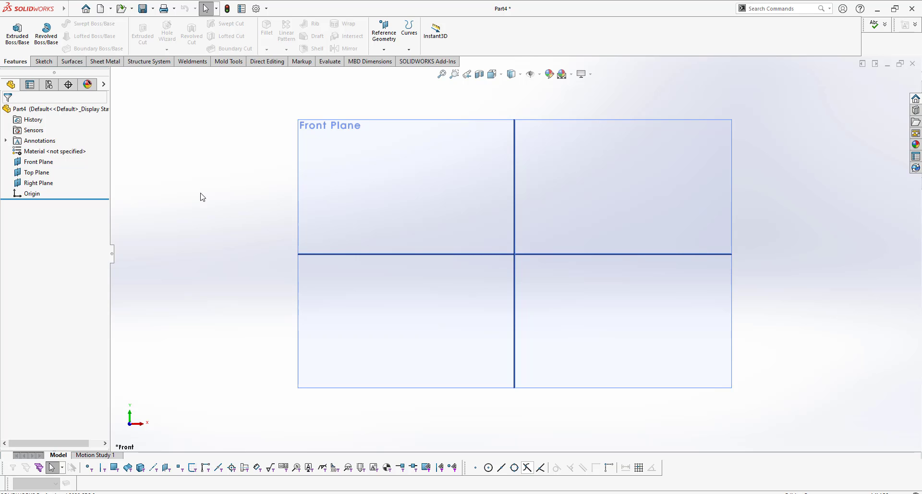
key(ctrl+2)
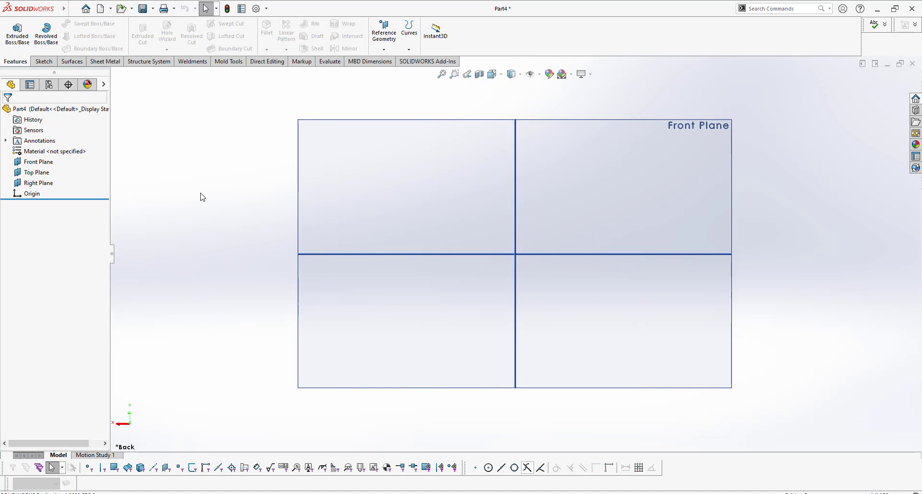
key(ctrl+3)
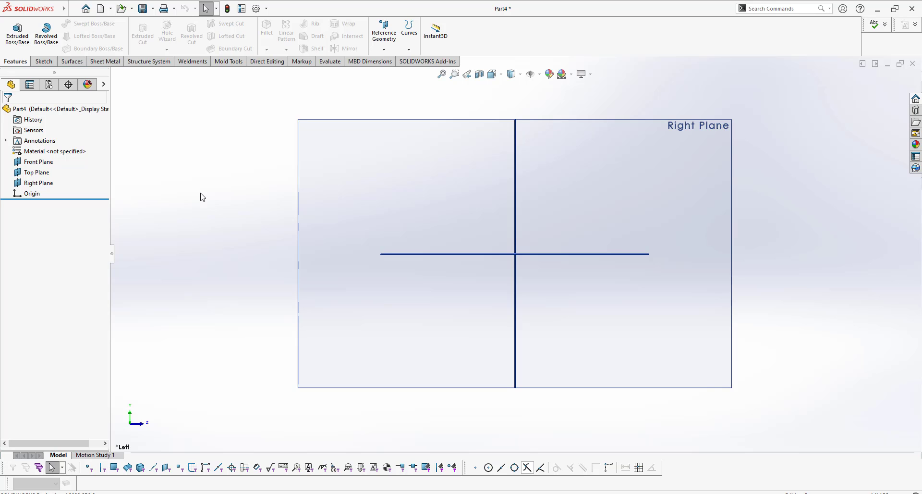
key(ctrl+4)
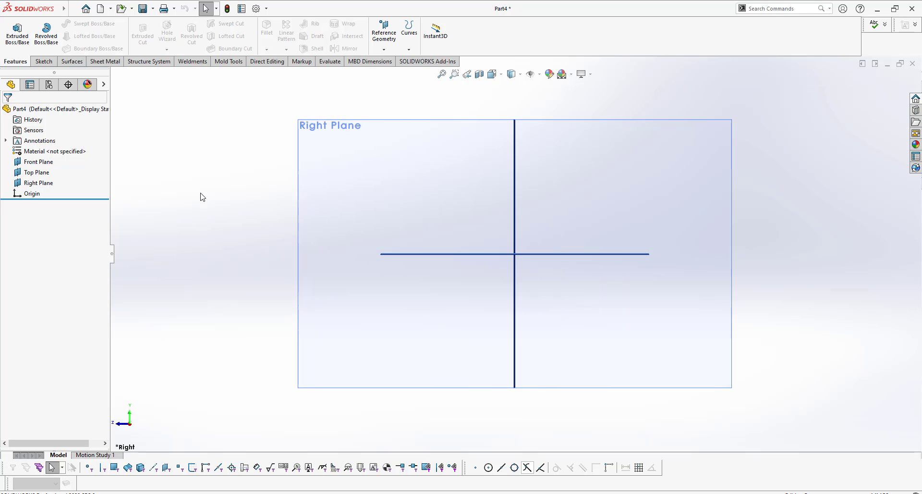
key(ctrl+5)
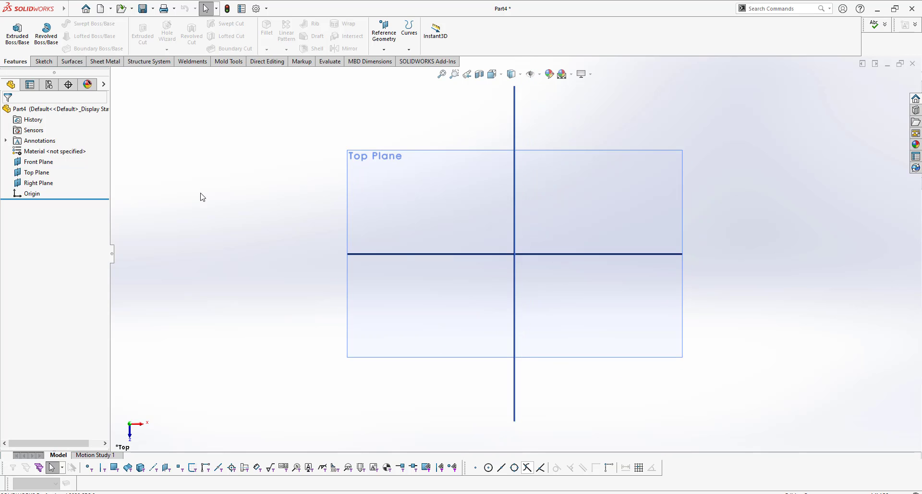
key(ctrl+6)
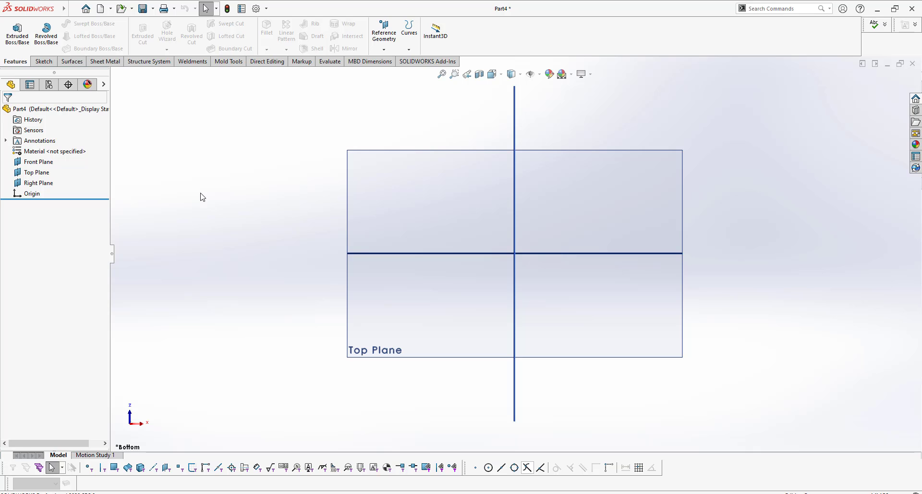
key(ctrl+7)
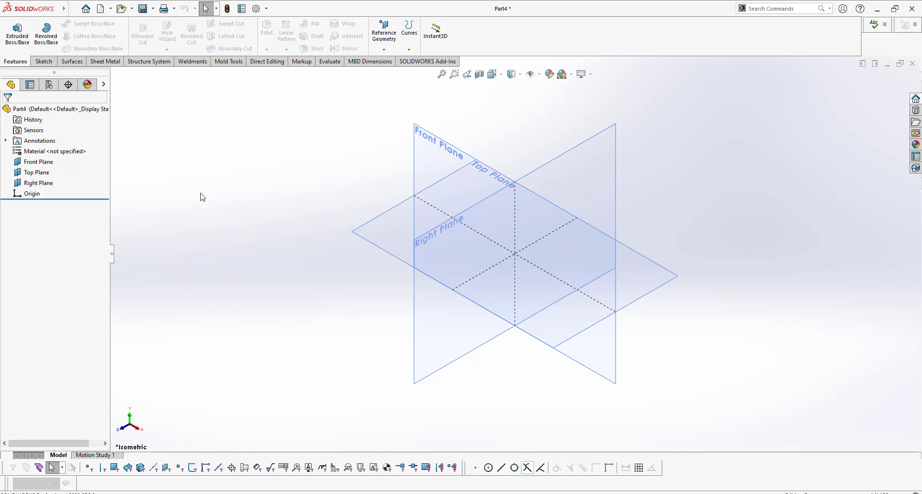
Step: Orient the view to the front, select the Front Plane and display the sketch commands
key(ctrl+1)
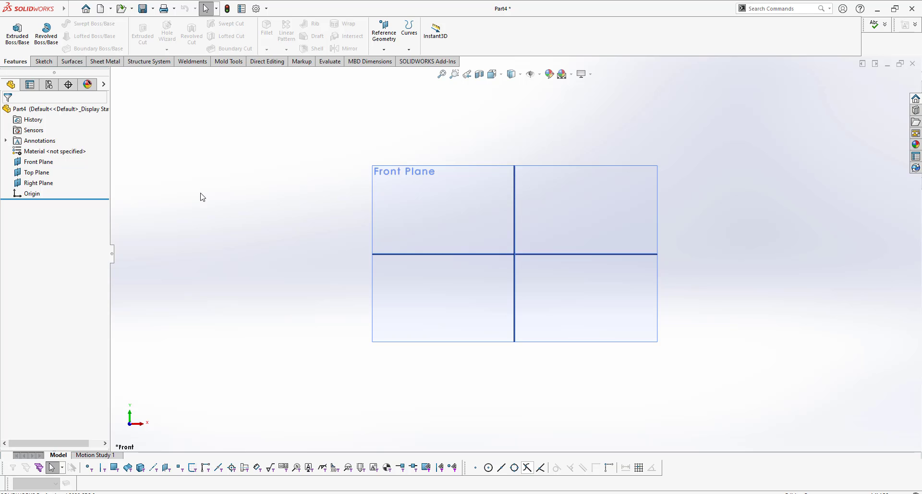
click(34, 162)
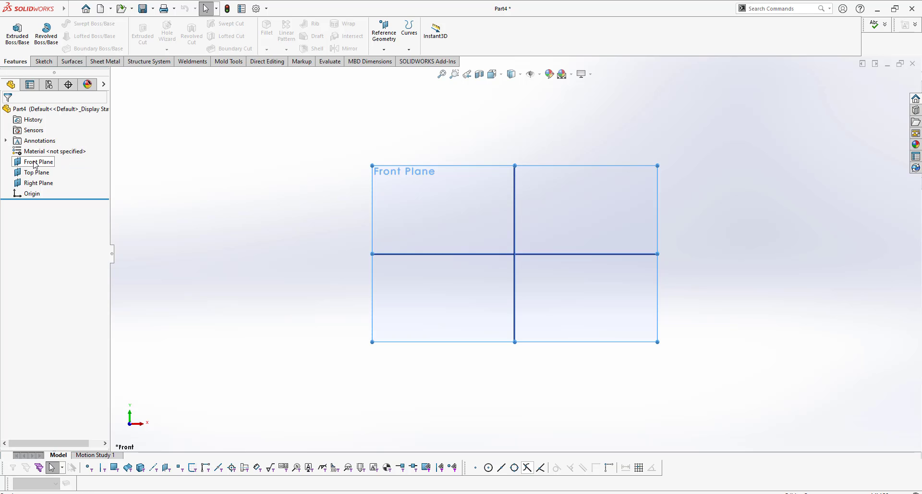
click(43, 61)
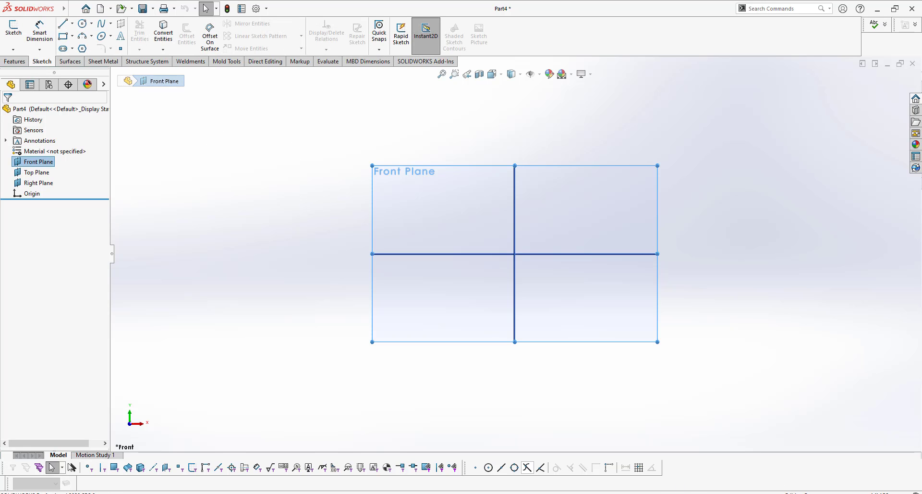
Step: Review the Batch – 1 sketching topics list in Word, return to SOLIDWORKS and clear the plane selection
key(alt+Tab)
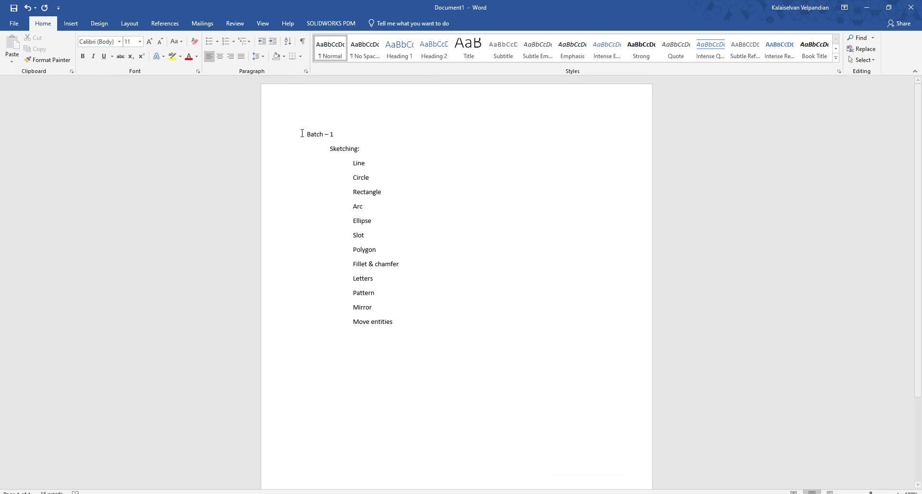
drag(302, 133, 388, 352)
click(417, 311)
key(alt+Tab)
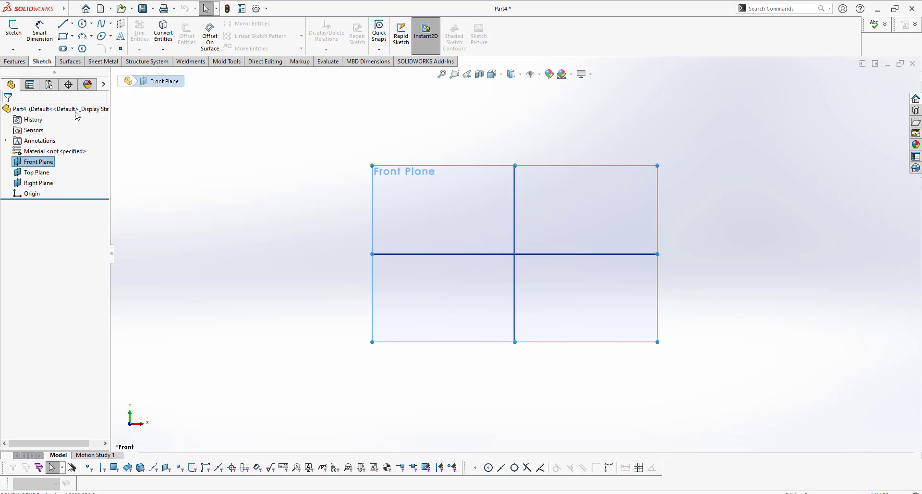
click(227, 172)
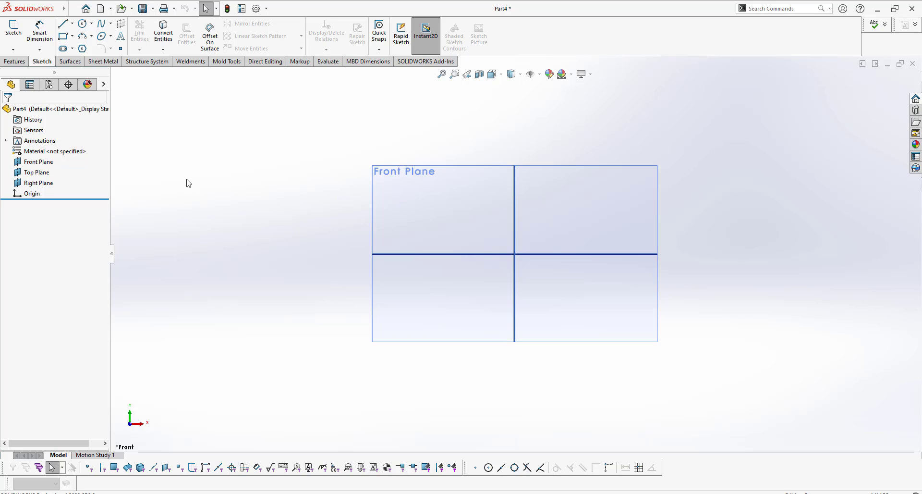
click(48, 163)
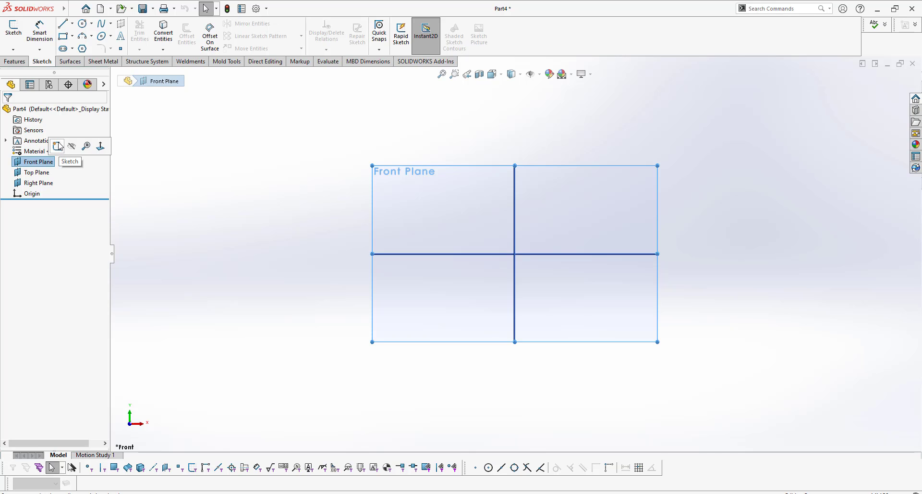
click(56, 147)
click(127, 172)
click(38, 164)
click(47, 147)
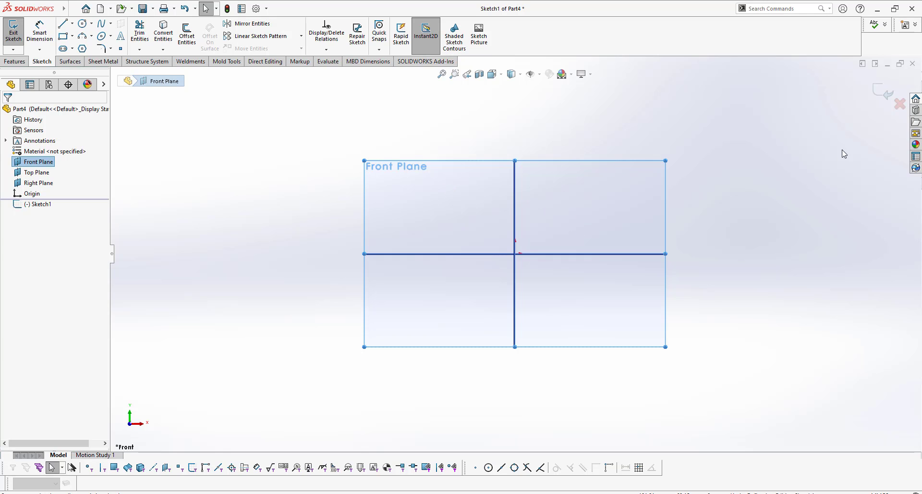
click(900, 103)
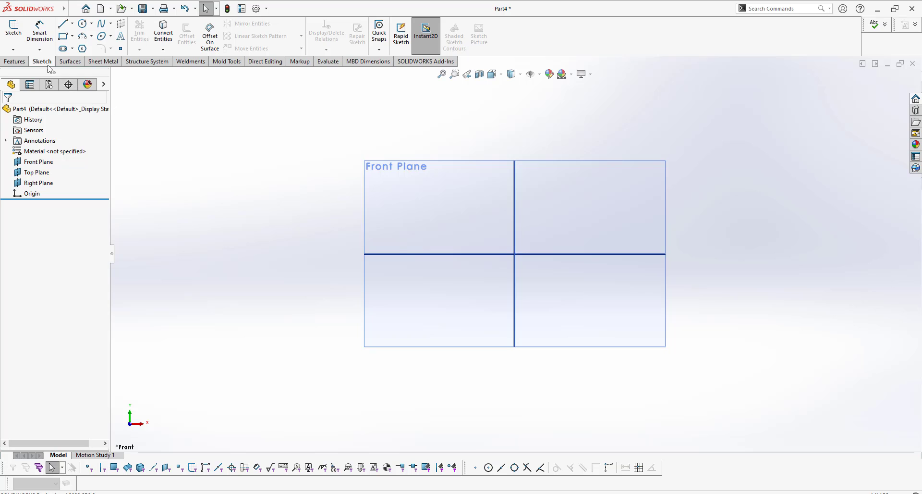
Step: Start a sketch on the Front Plane and draw a sloping line about 28 mm long to the left of the plane's outline
click(19, 36)
click(425, 199)
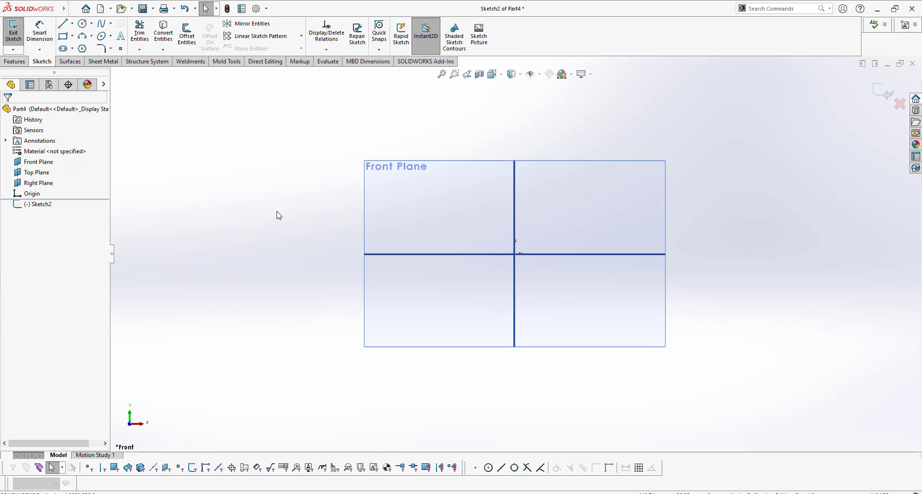
click(65, 25)
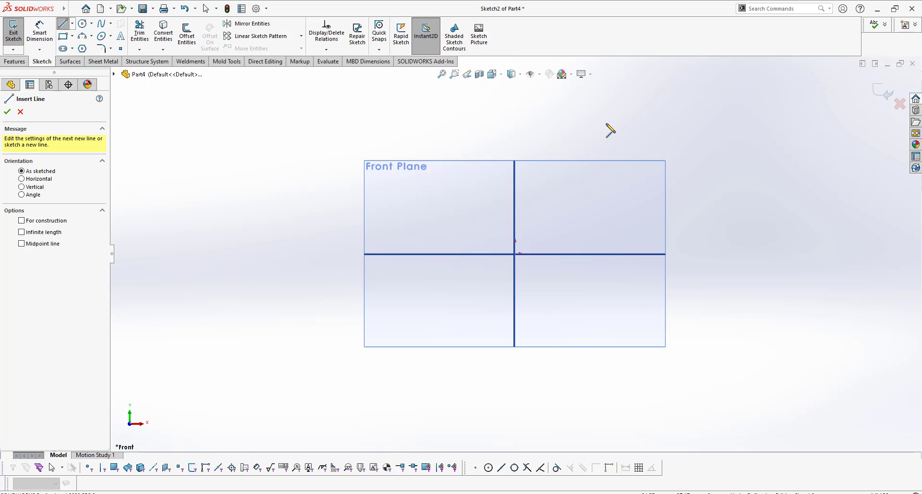
click(248, 176)
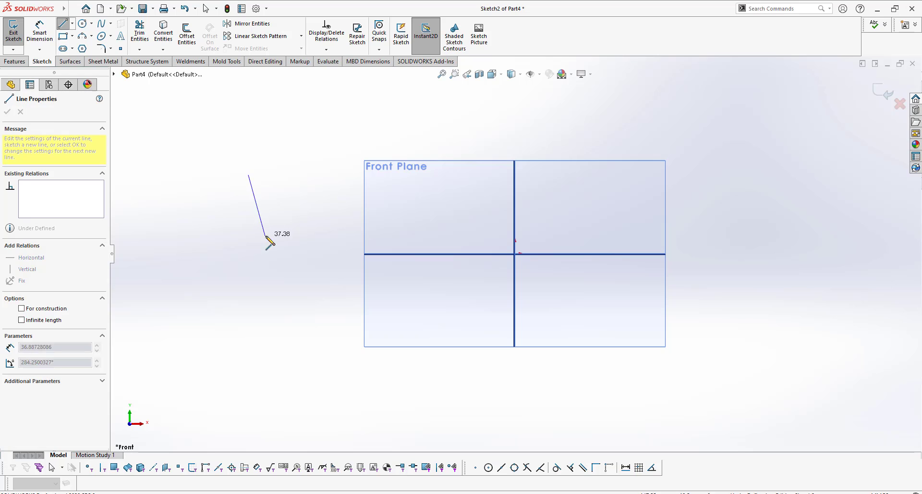
click(292, 189)
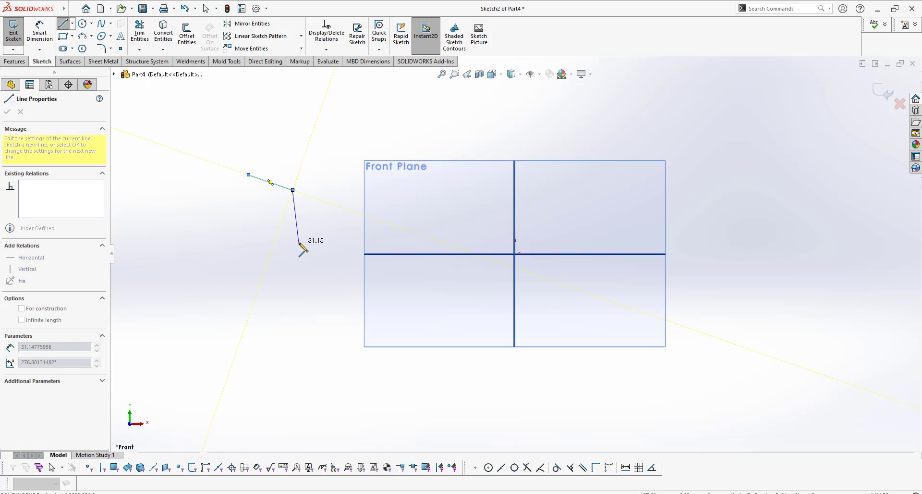
key(Escape)
key(Escape)
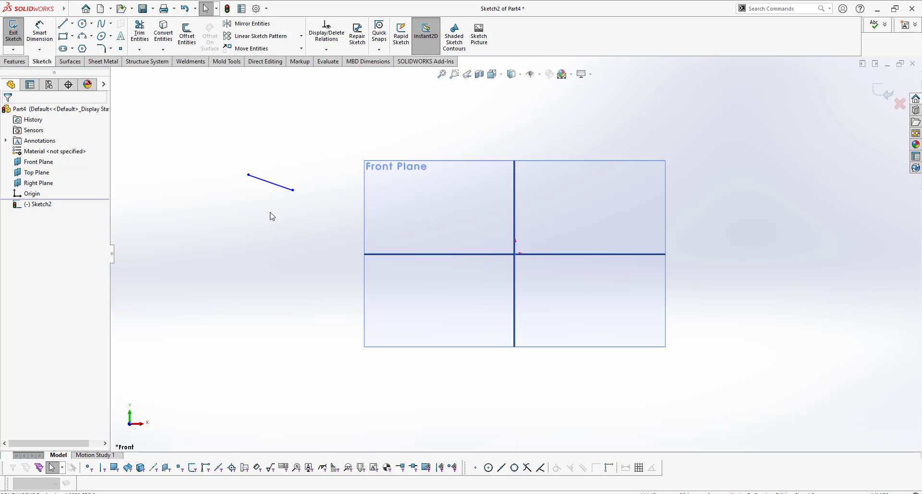
Step: Reposition both endpoints of the line so it is about 22 mm long and slopes up to the right
click(287, 191)
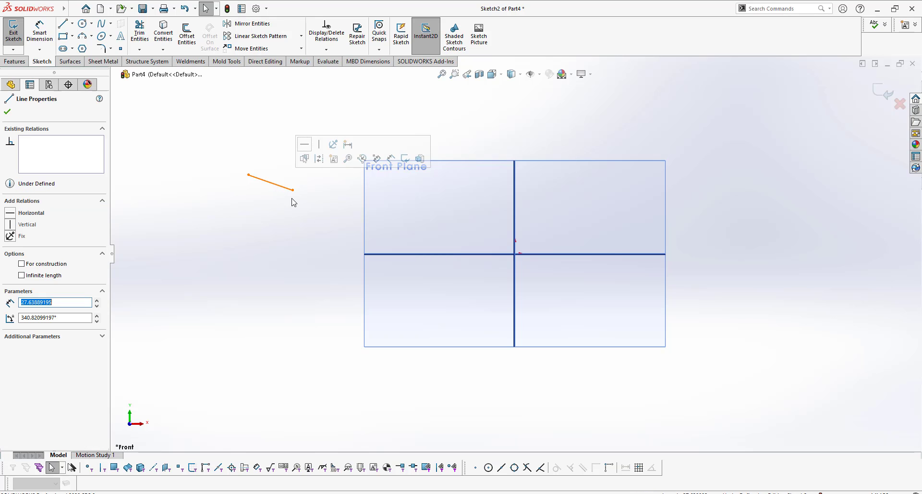
drag(294, 190, 283, 253)
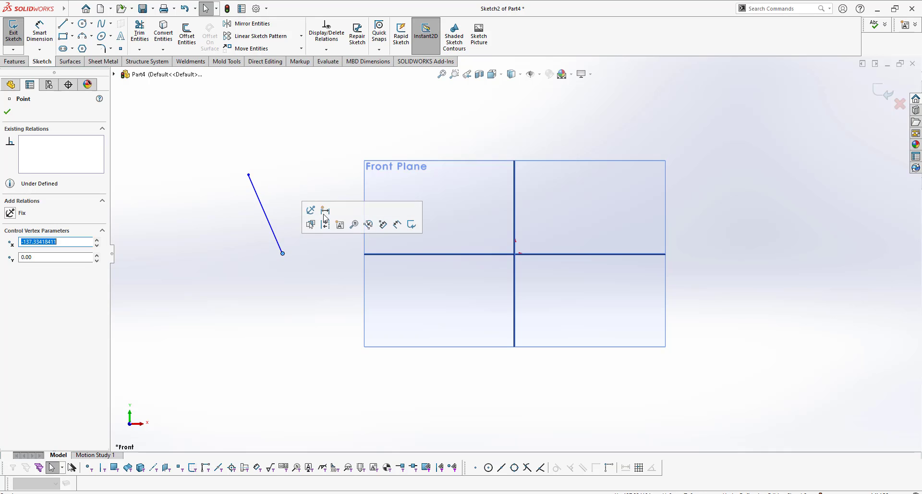
key(Escape)
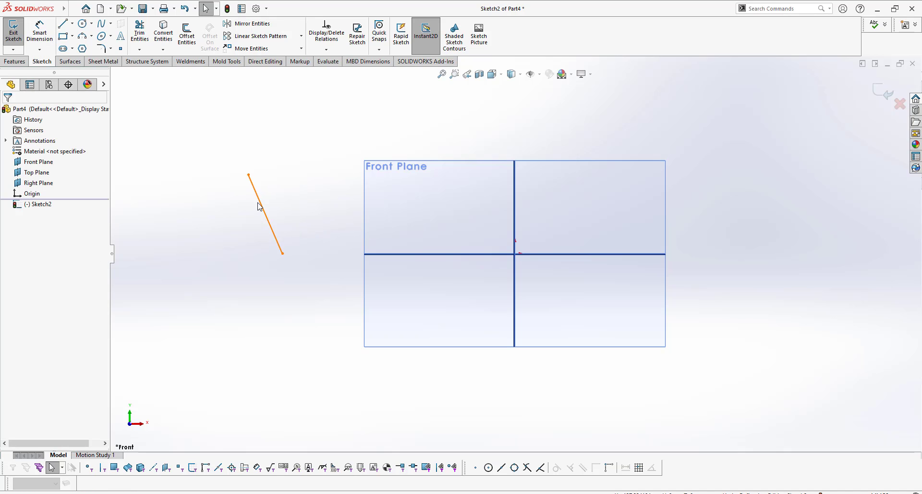
click(260, 208)
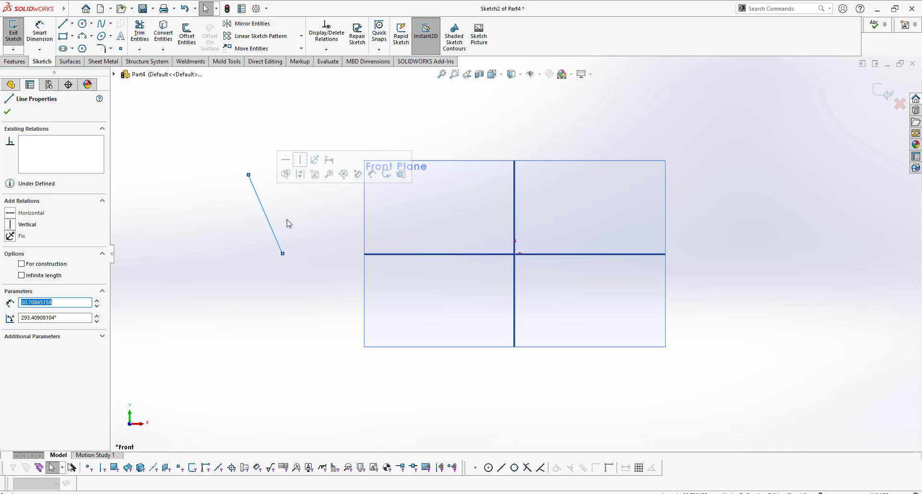
key(Escape)
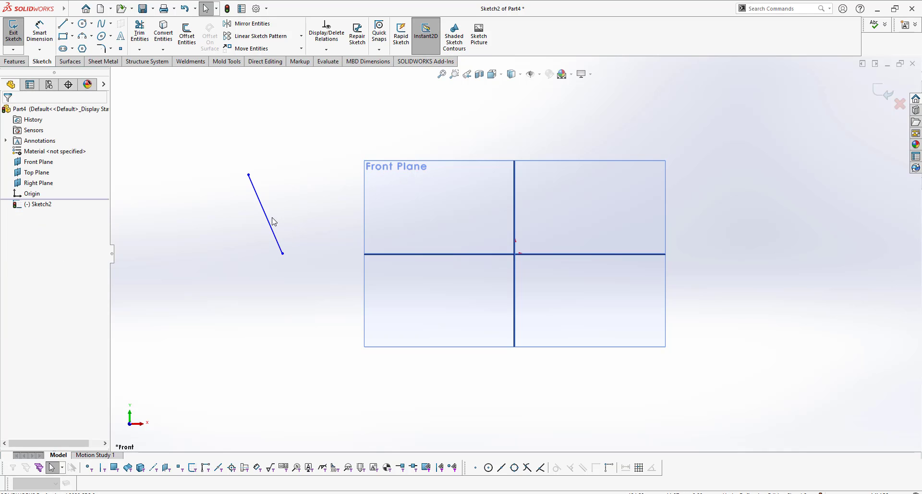
drag(250, 175, 315, 233)
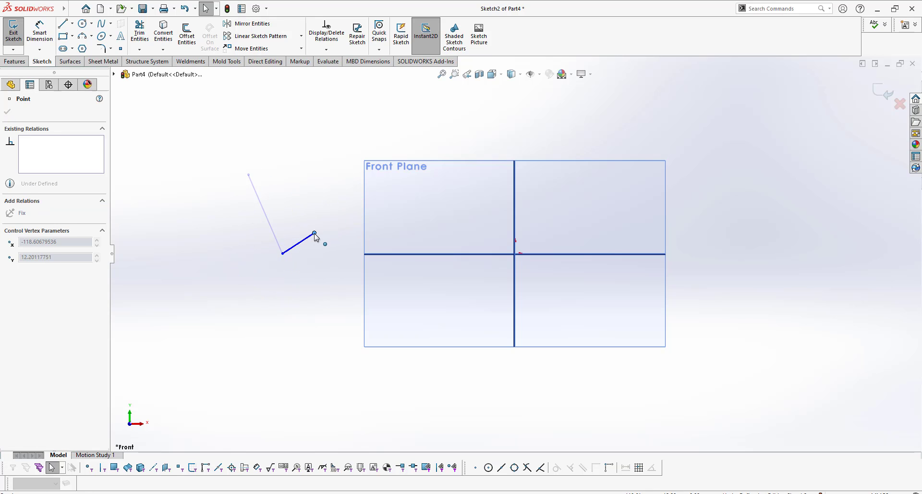
key(Escape)
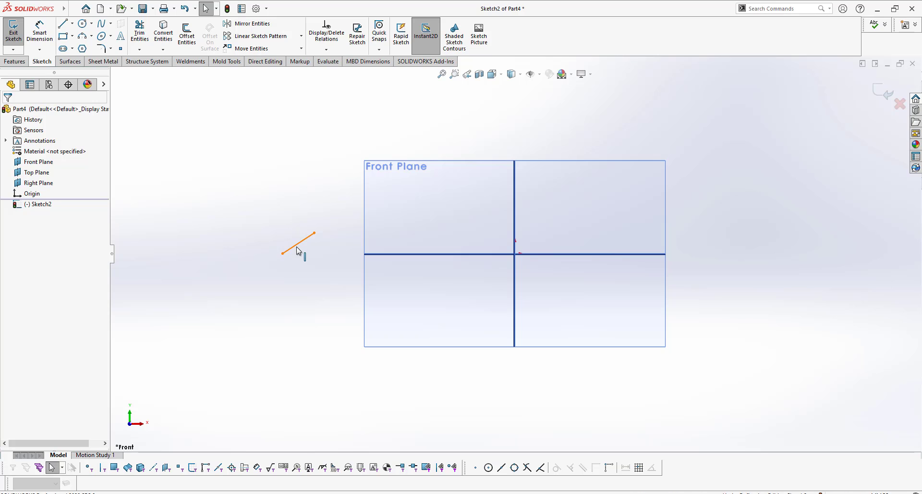
Step: Add an aligned length dimension to the line with Smart Dimension and delete that dimension
click(296, 246)
click(320, 307)
right_drag(320, 264, 321, 248)
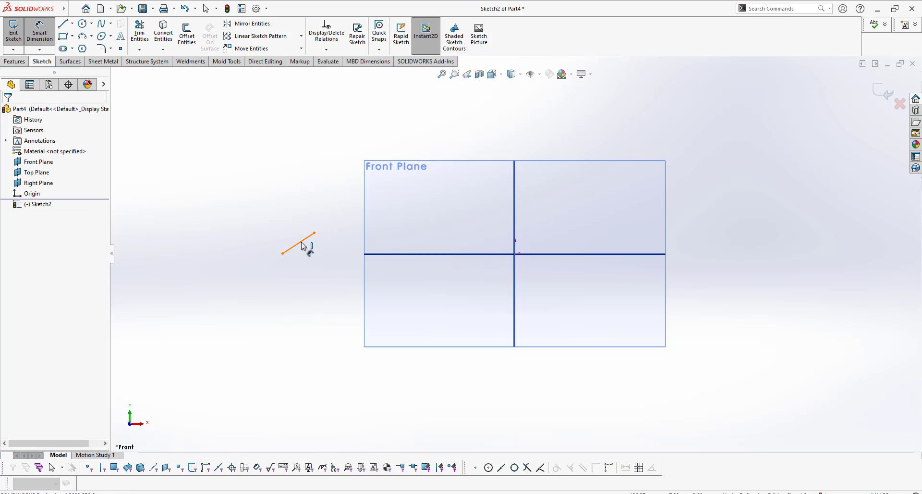
click(304, 242)
click(279, 230)
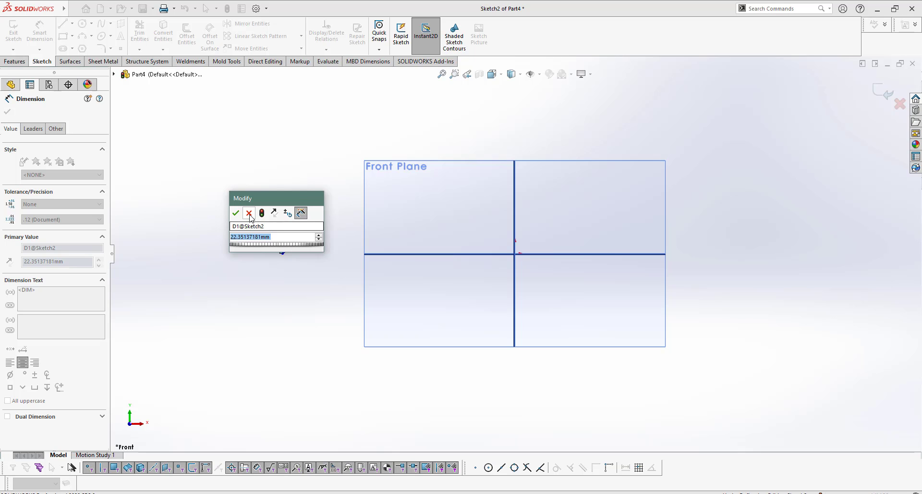
key(Return)
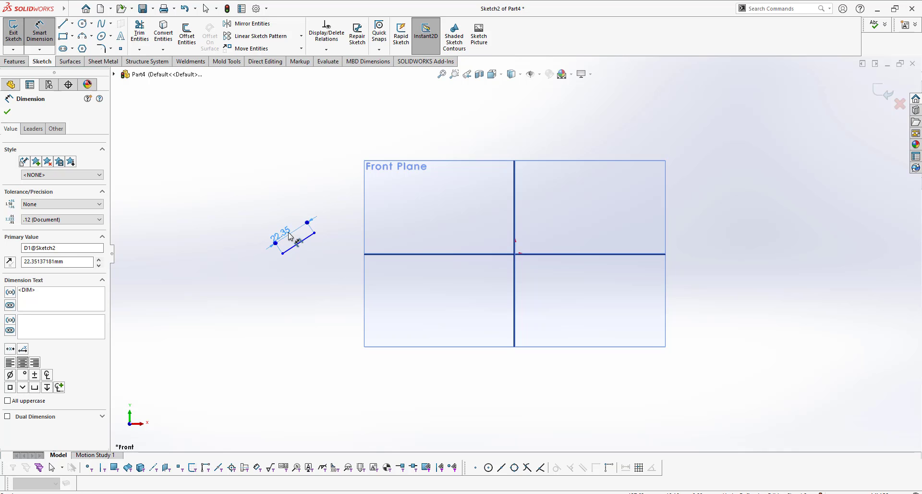
key(Delete)
Step: Dimension the line with a horizontal extent of 19 mm and a vertical extent of 12 mm
click(301, 245)
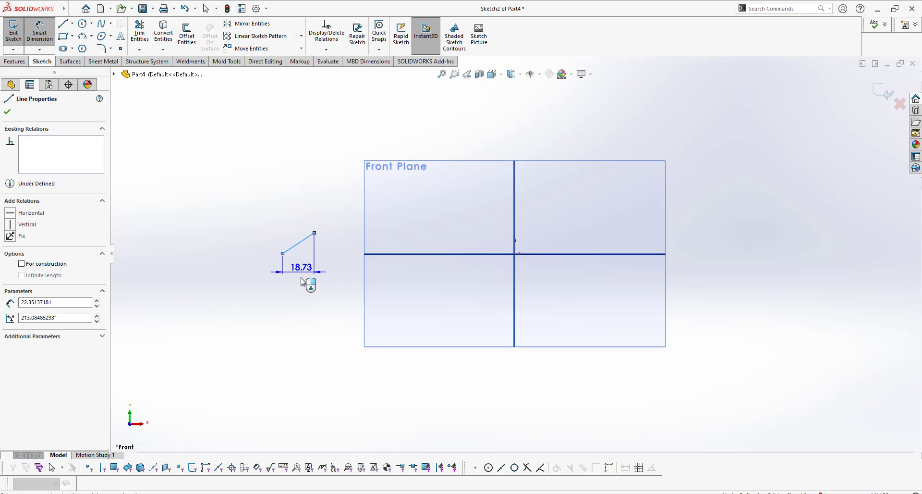
click(305, 291)
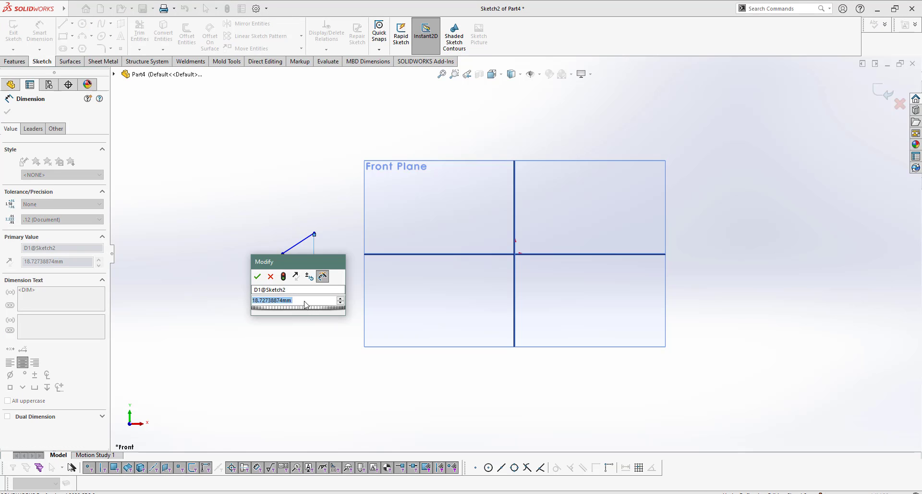
click(275, 278)
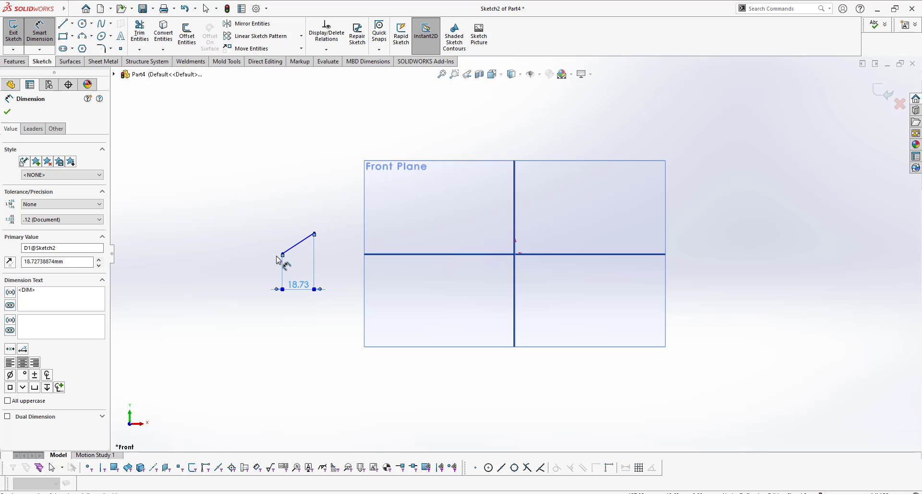
click(342, 258)
click(306, 290)
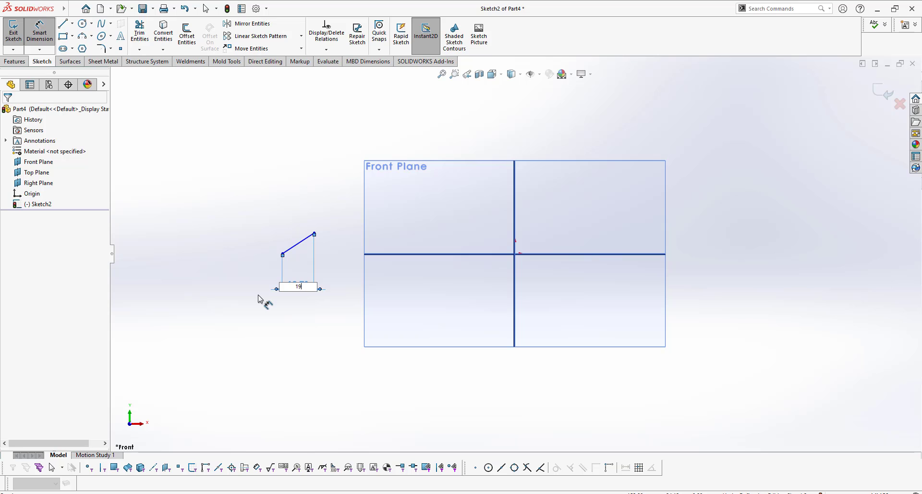
key(Return)
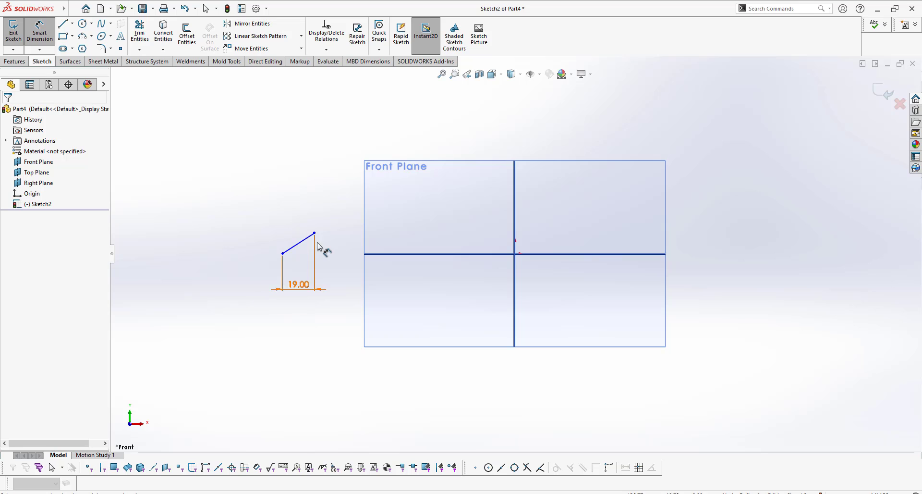
click(285, 245)
click(254, 243)
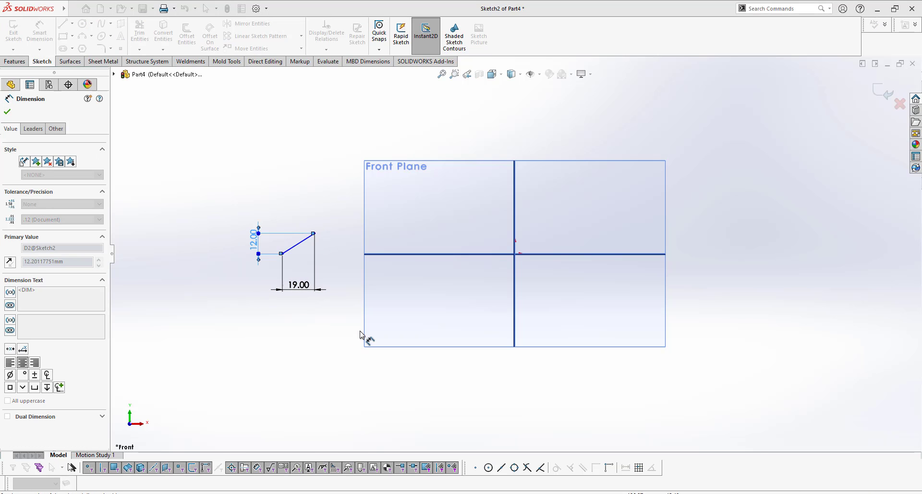
Step: Dimension the horizontal distance from the line's upper endpoint to the origin as 110 mm
click(314, 234)
click(515, 254)
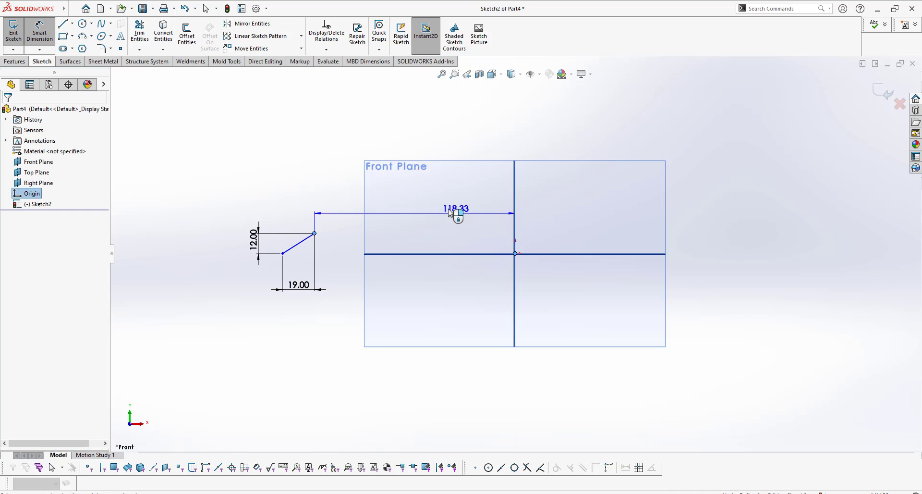
click(460, 237)
text(110)
key(Return)
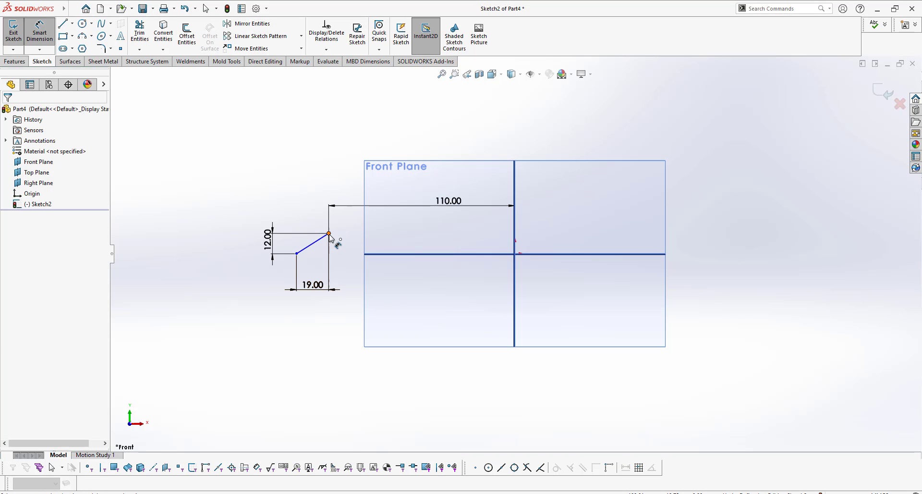
click(329, 233)
click(515, 254)
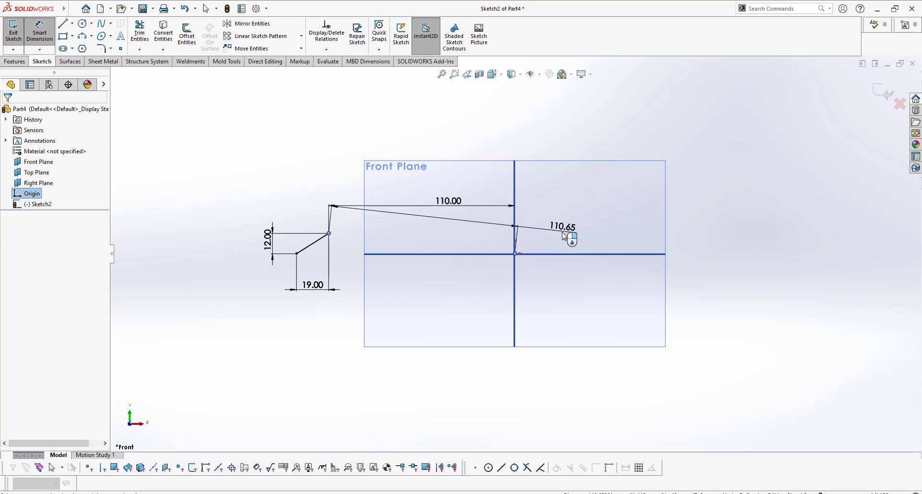
click(563, 238)
click(534, 218)
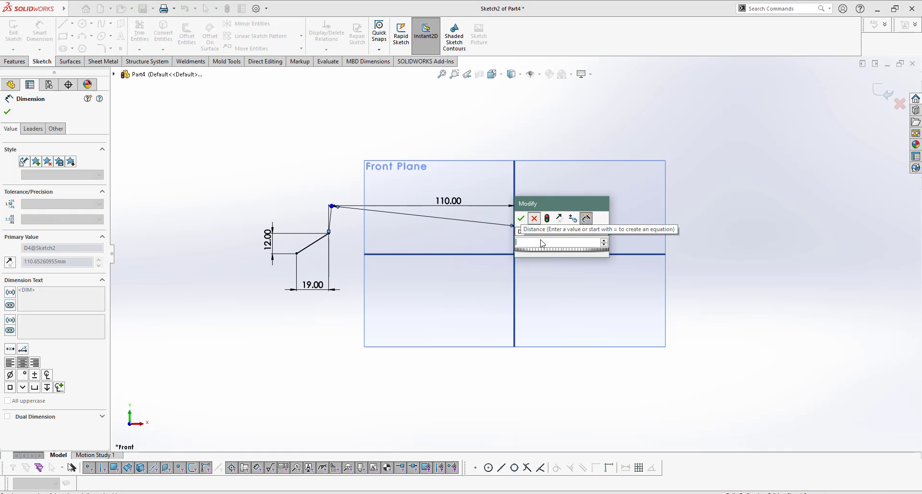
Step: Dimension the vertical distance from the line's upper endpoint to the origin as 12 mm
click(329, 234)
click(515, 254)
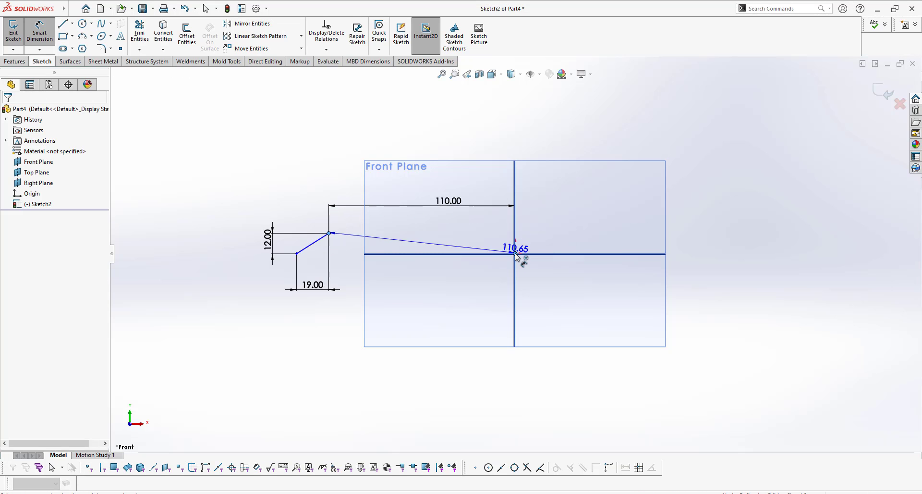
click(563, 246)
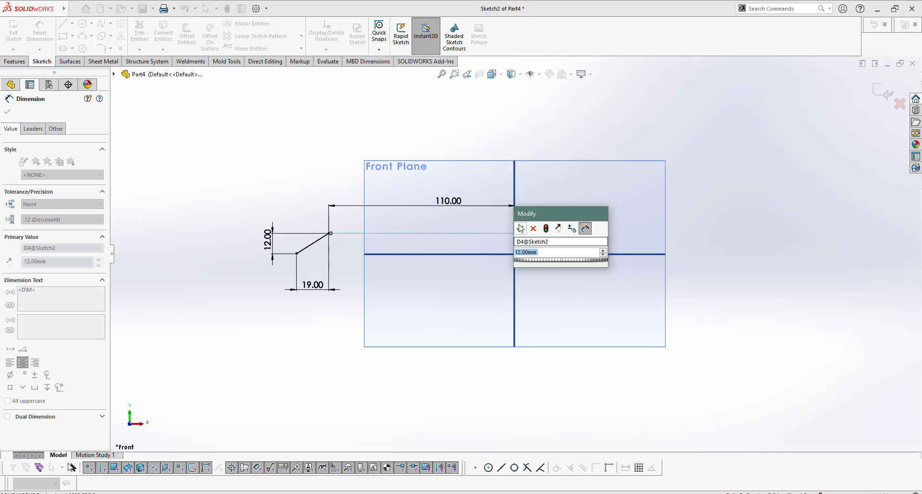
click(520, 228)
key(Escape)
Step: Check the existing relations and definition status of the line and its upper endpoint
click(315, 244)
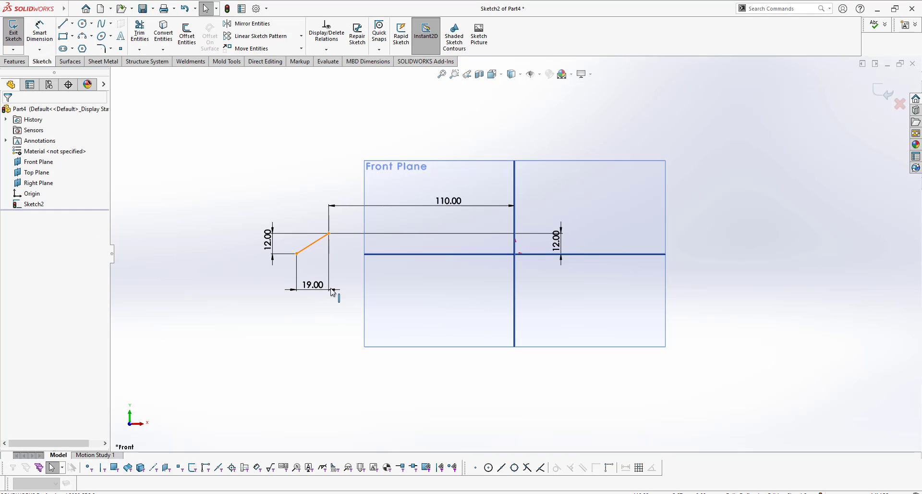
click(311, 382)
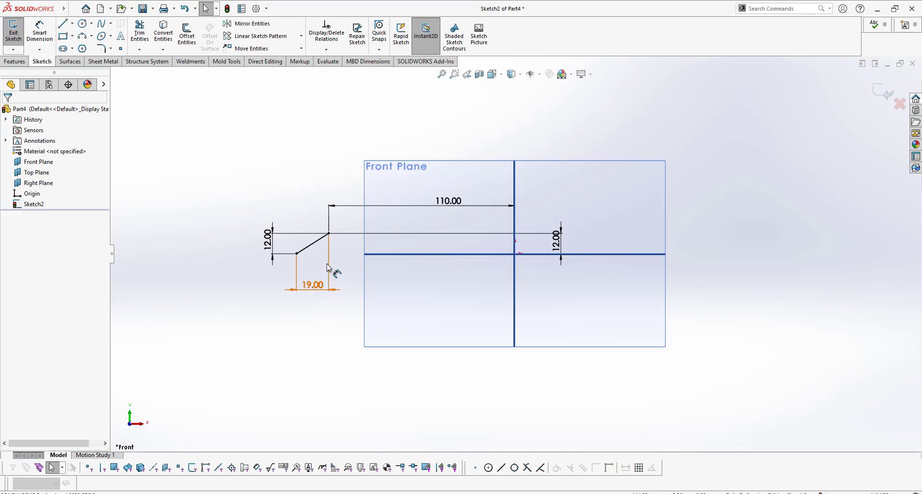
click(328, 234)
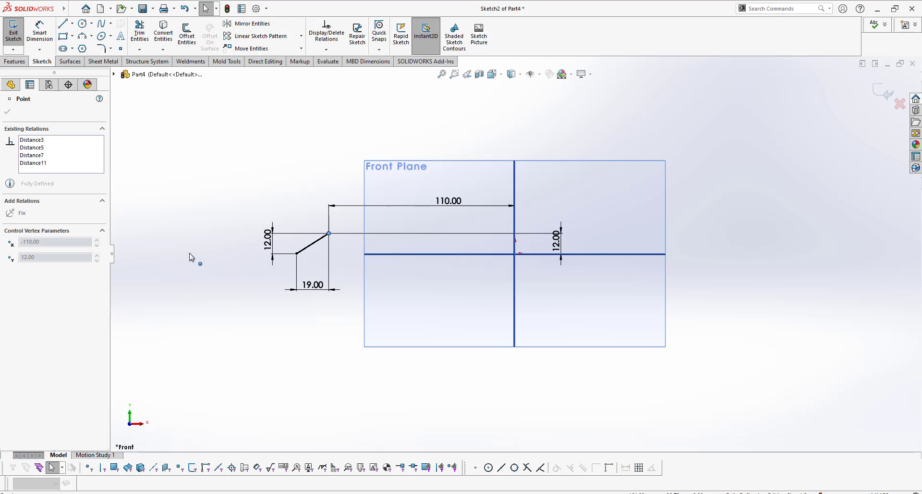
click(334, 366)
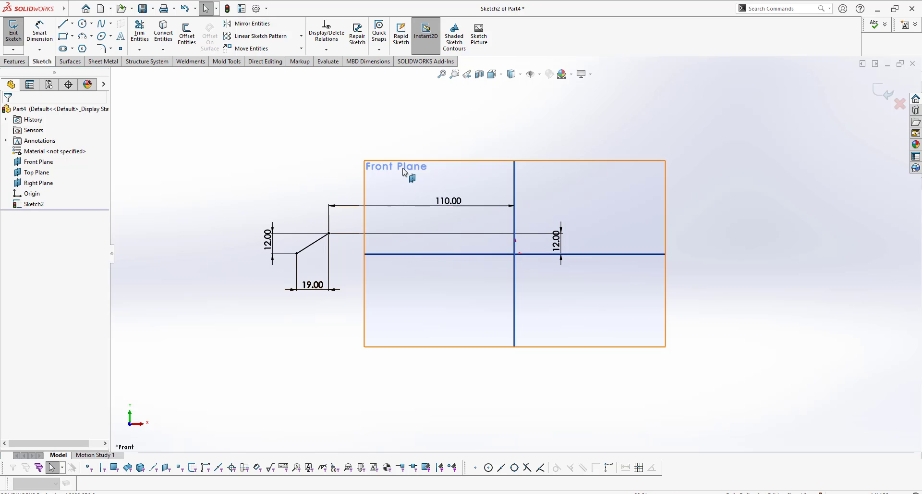
click(315, 247)
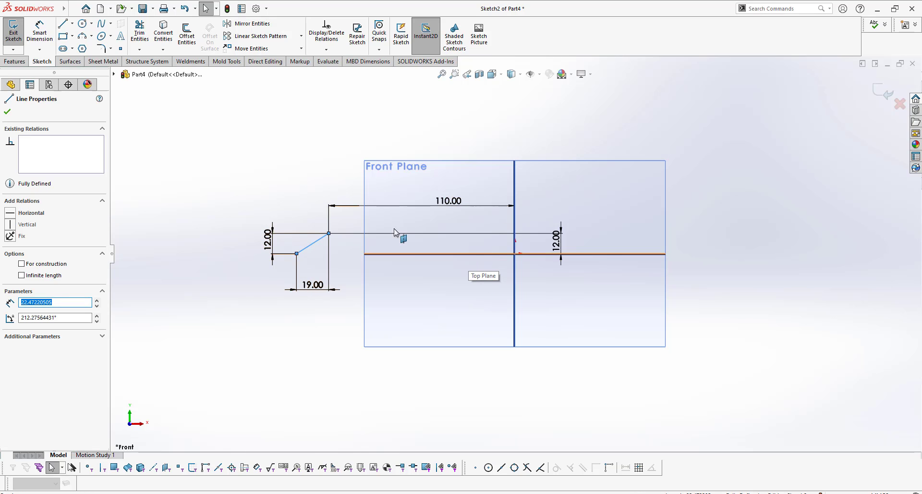
click(244, 173)
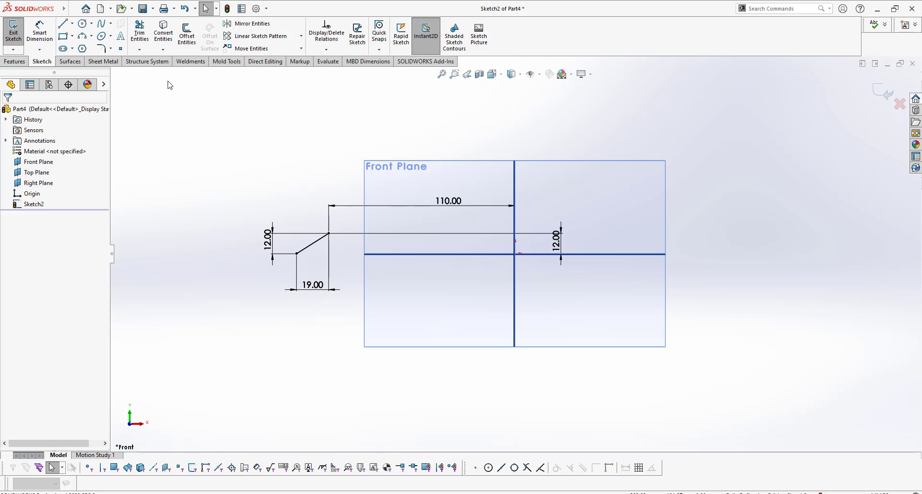
Step: Sketch a second line beyond the Front Plane's right edge, sloping up to the right and about 21 mm wide
click(63, 23)
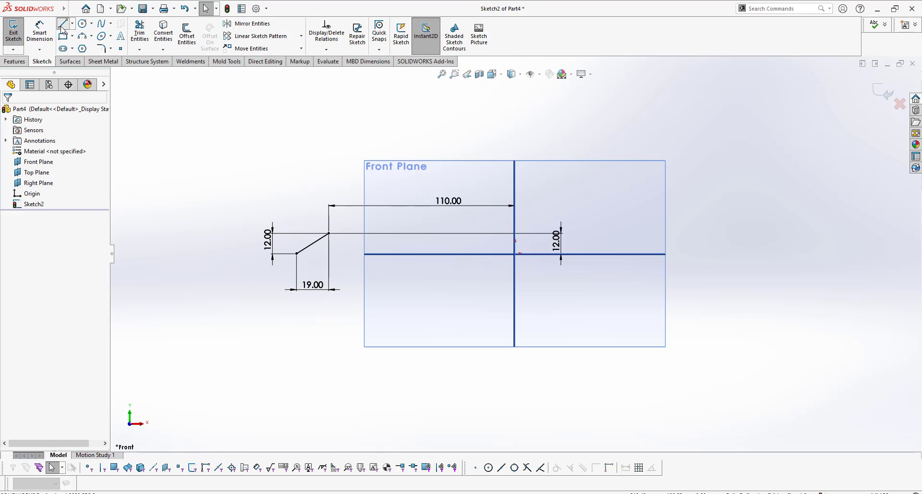
click(691, 242)
click(726, 189)
right_click(726, 188)
click(743, 210)
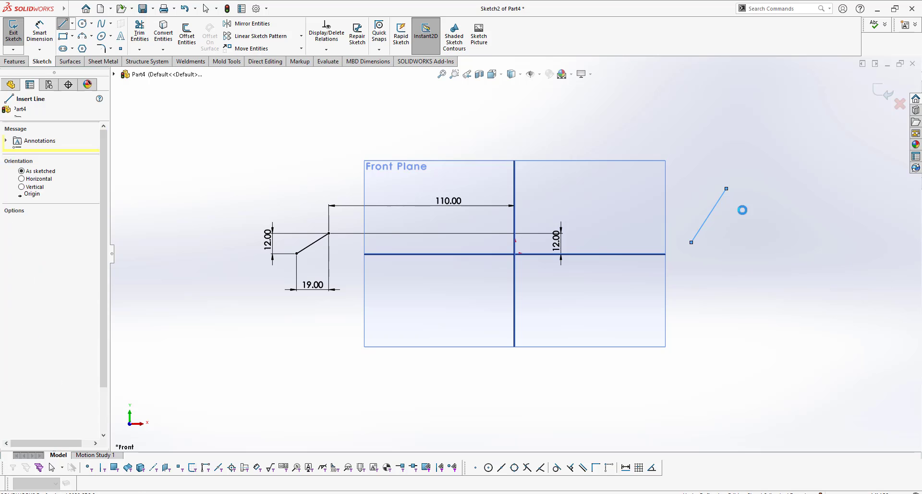
Step: Dimension the second line's horizontal extent as 20 mm with Smart Dimension
key(d)
right_click(732, 232)
click(712, 228)
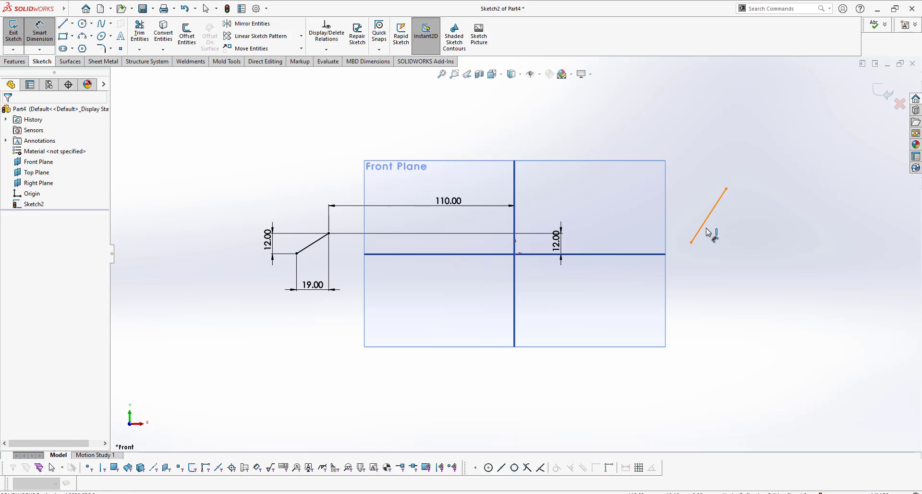
click(709, 233)
click(710, 331)
key(Return)
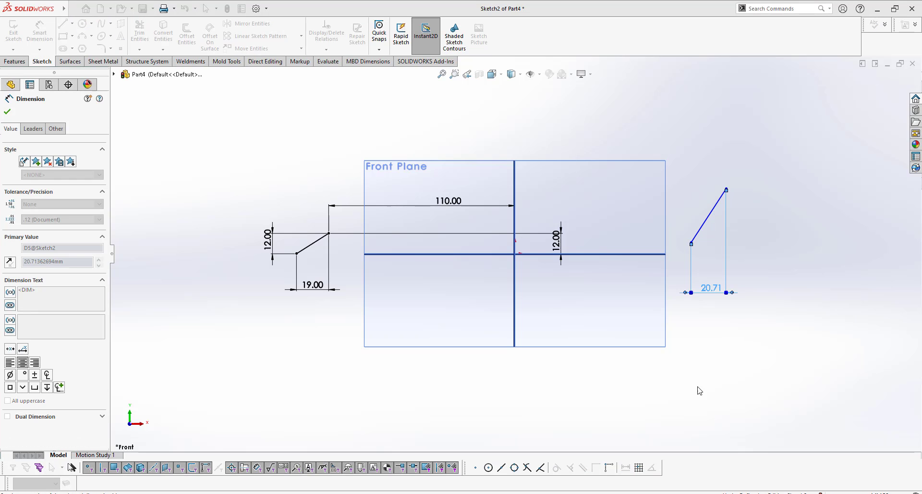
Step: Dimension the angle between the second line and the Top Plane as 45 degrees
click(537, 254)
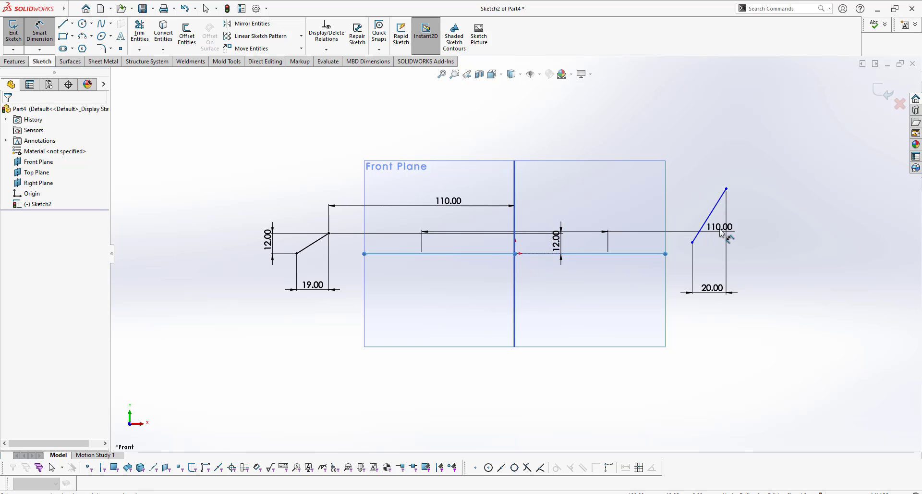
click(707, 219)
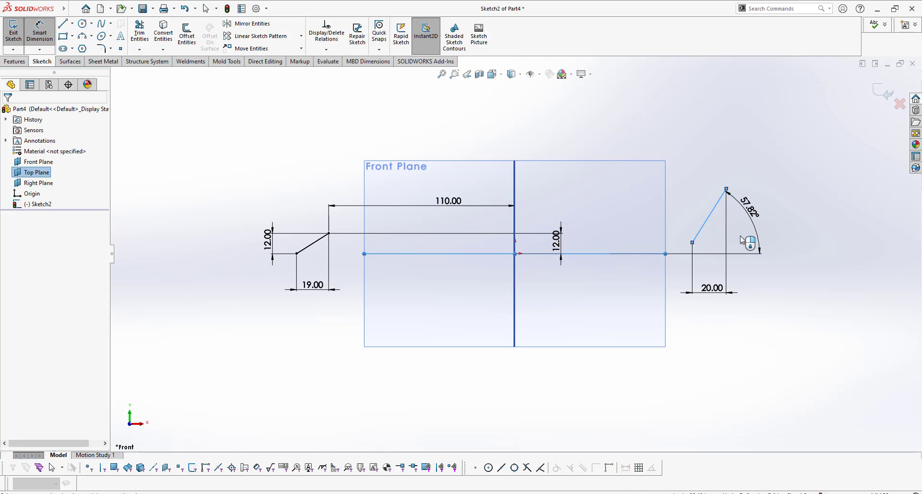
click(743, 268)
text(45)
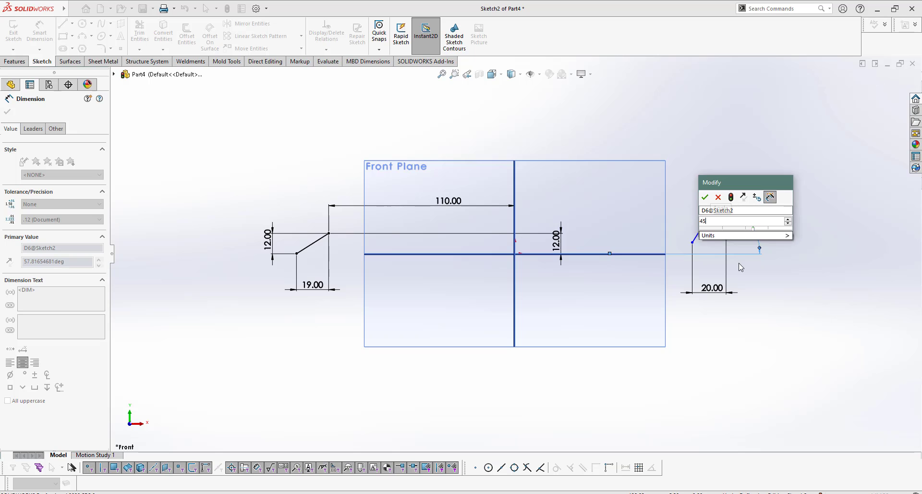
key(Return)
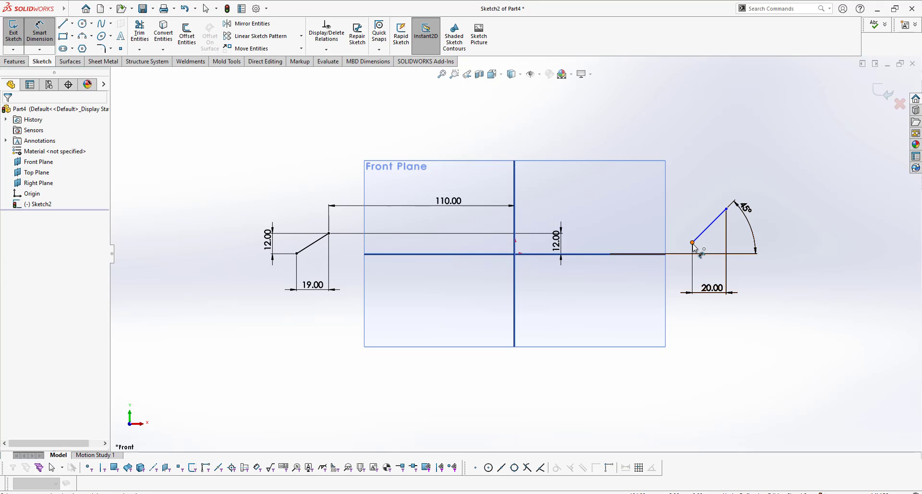
Step: Dimension the horizontal distance from the origin to the second line's lower endpoint as 100 mm
click(515, 254)
click(692, 243)
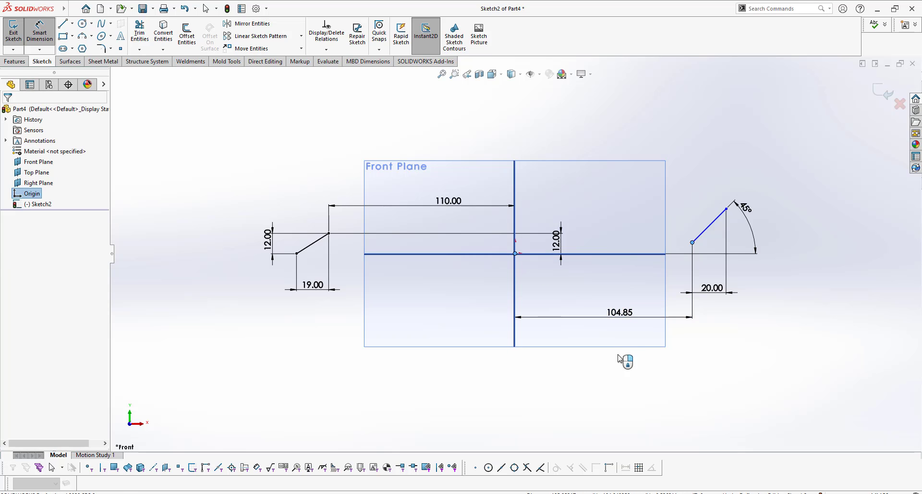
click(618, 357)
text(100)
key(Return)
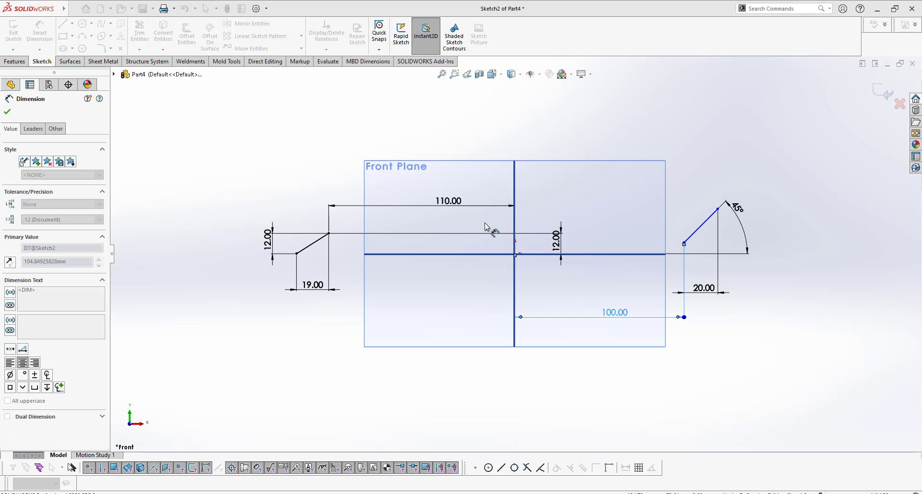
click(718, 207)
click(643, 144)
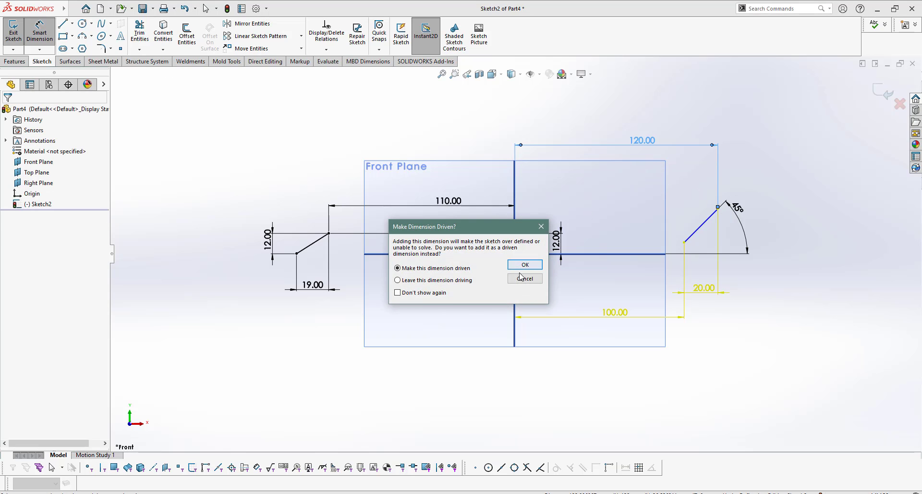
click(521, 277)
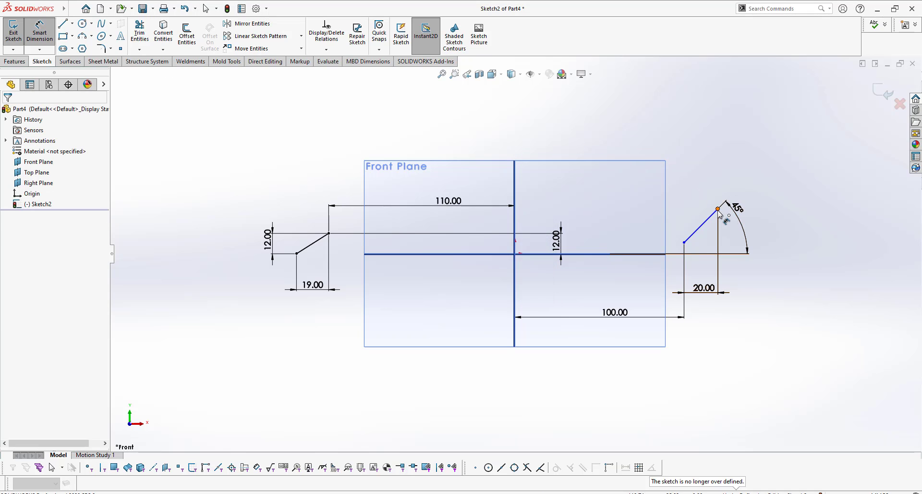
Step: Dimension the vertical distance from the origin to the second line's upper endpoint as 26 mm
click(718, 208)
click(516, 253)
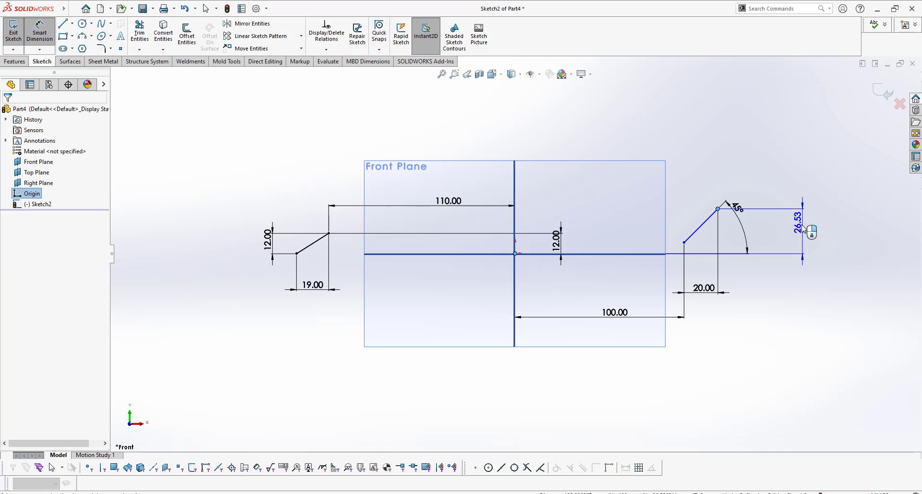
click(802, 227)
text(6)
key(Return)
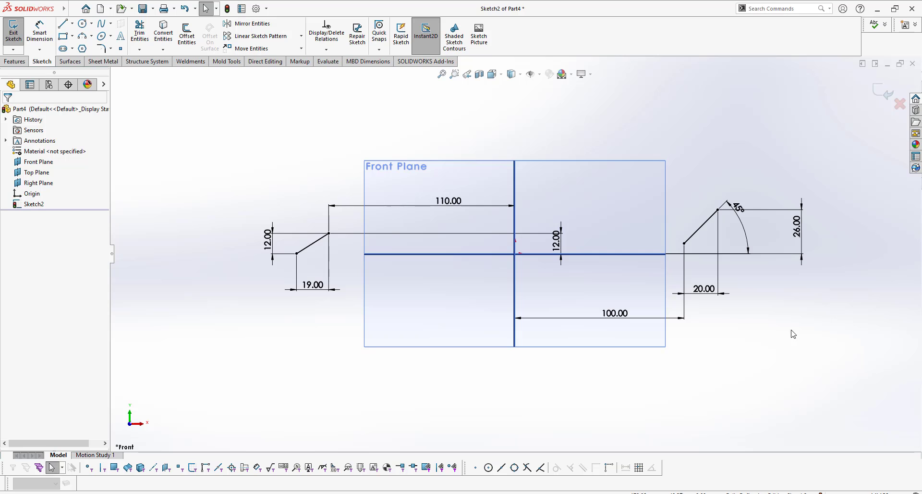
Step: Sketch a horizontal construction line about 8 mm long between the first line and the Front Plane's left edge
scroll(528, 269, down, 3)
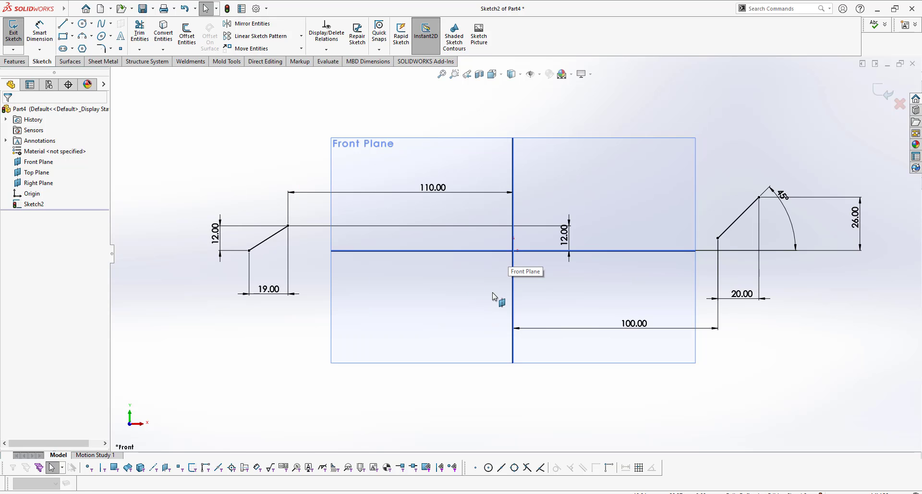
key(l)
click(307, 250)
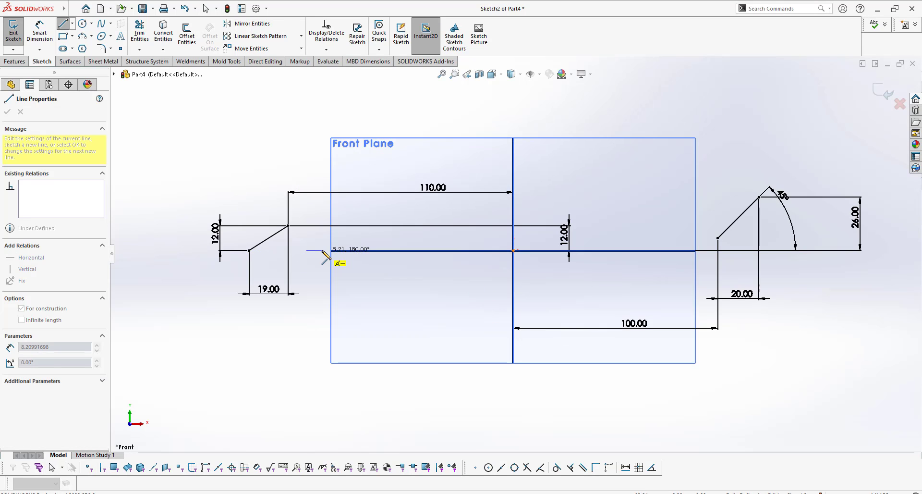
click(322, 250)
right_click(322, 250)
click(354, 285)
key(Escape)
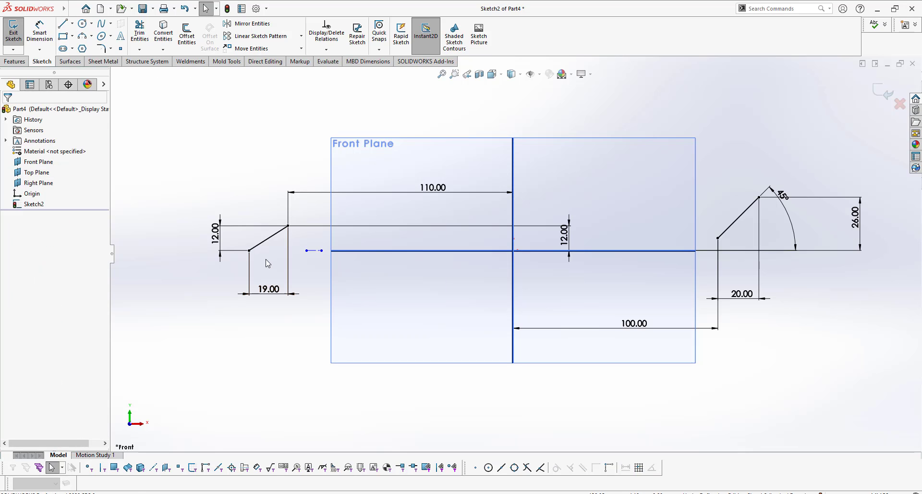
Step: Hide the Top Plane and the Right Plane so only the Front Plane and origin are displayed
click(36, 172)
ctrl+click(42, 186)
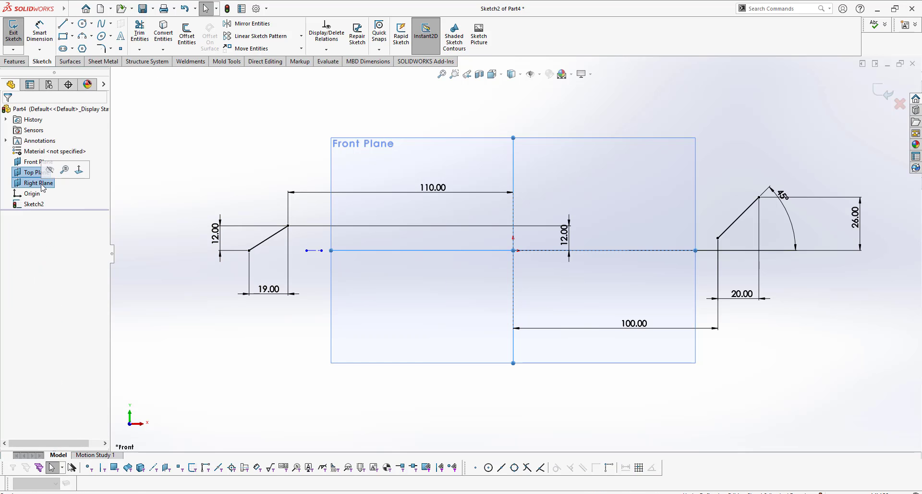
click(50, 169)
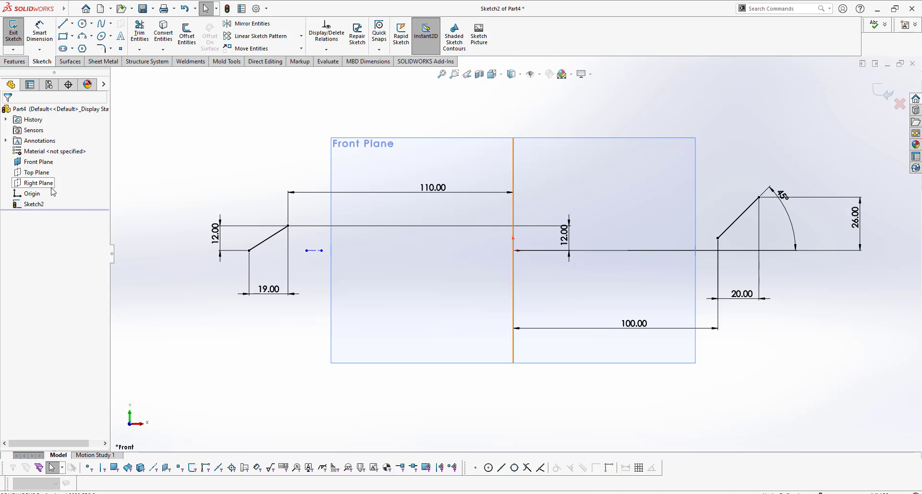
click(514, 253)
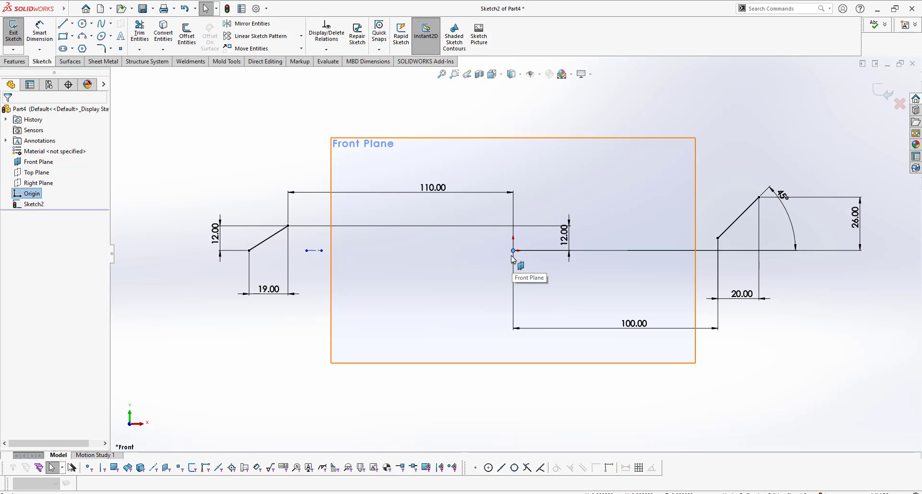
click(302, 186)
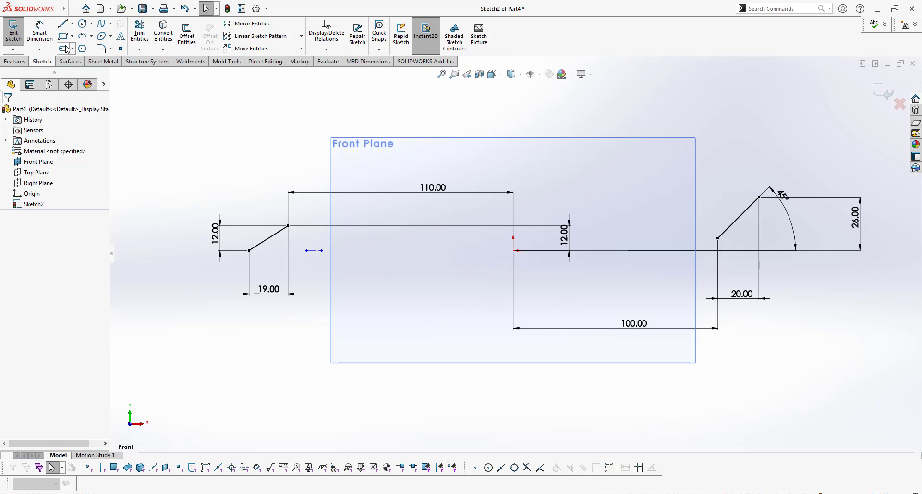
Step: Sketch a vertical centerline about 17 mm long near the Front Plane's upper-left corner
click(72, 23)
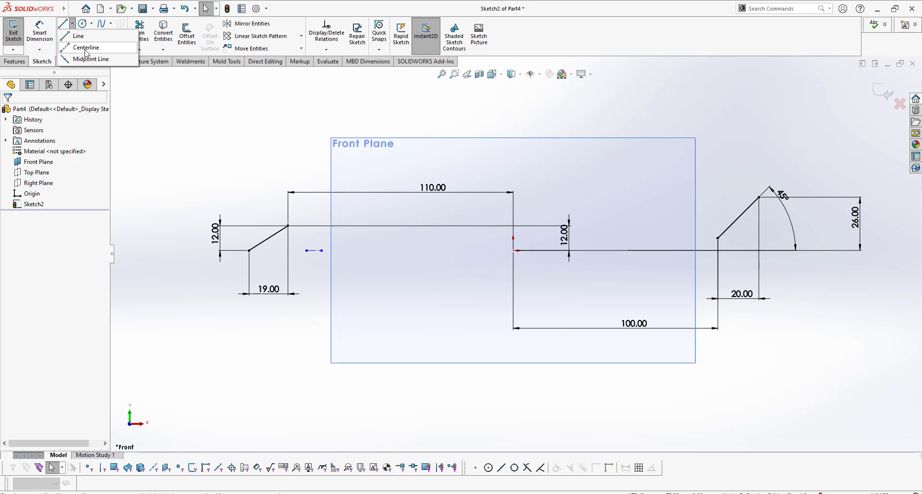
click(93, 50)
click(356, 168)
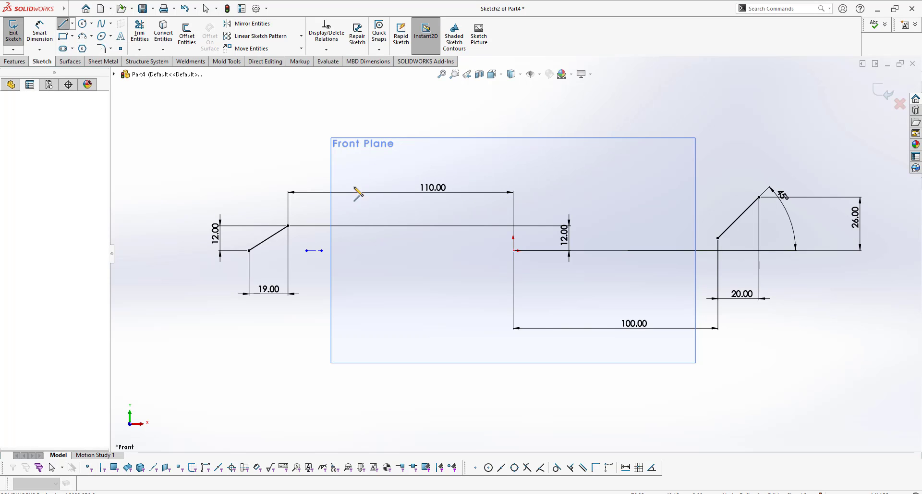
click(356, 202)
key(Escape)
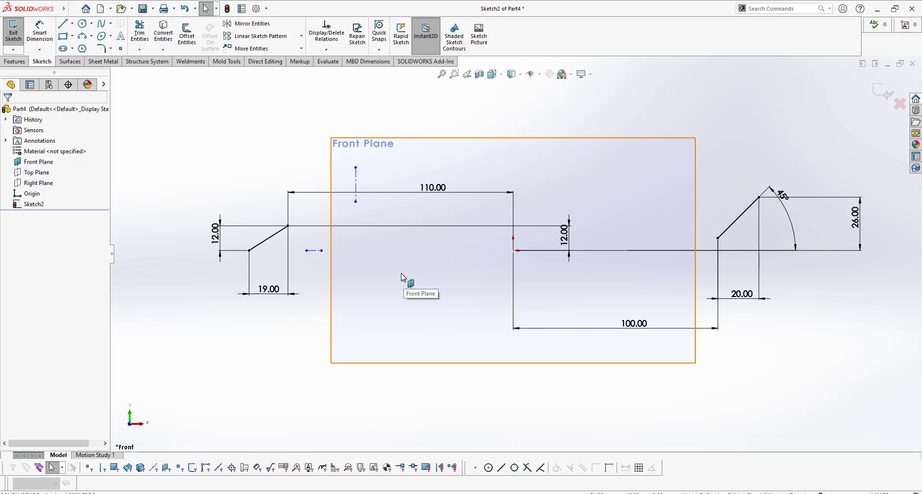
right_click(356, 184)
key(Escape)
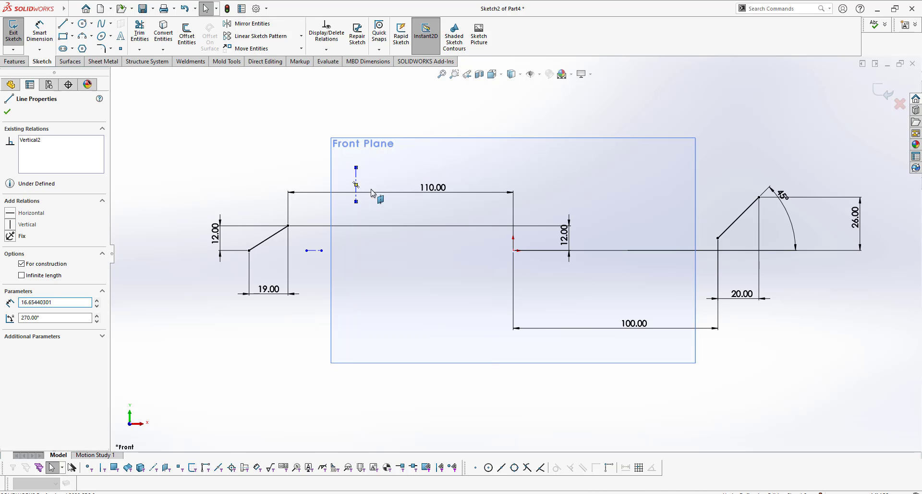
ctrl+click(514, 250)
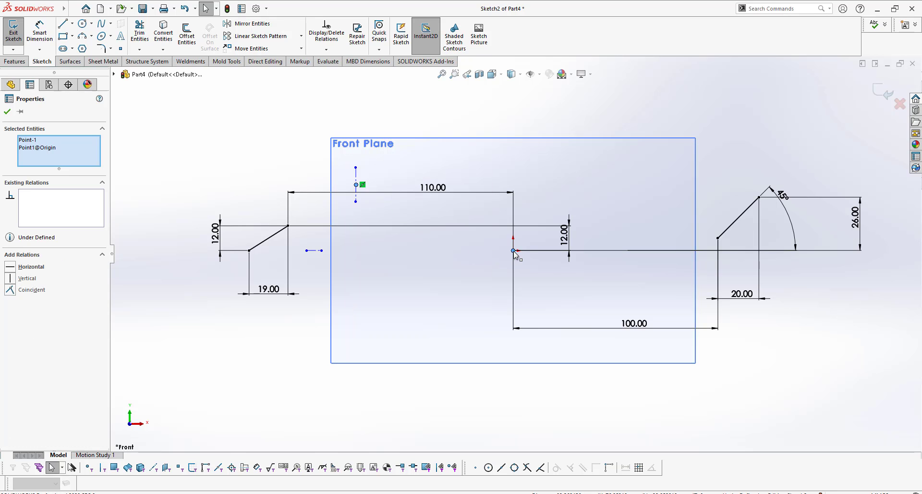
key(Escape)
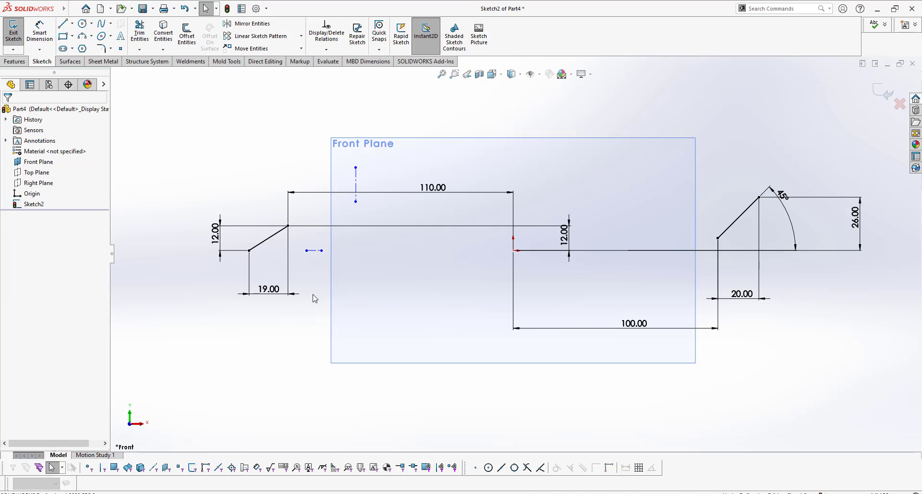
Step: Make the midpoint of the vertical centerline coincident with the origin
click(356, 182)
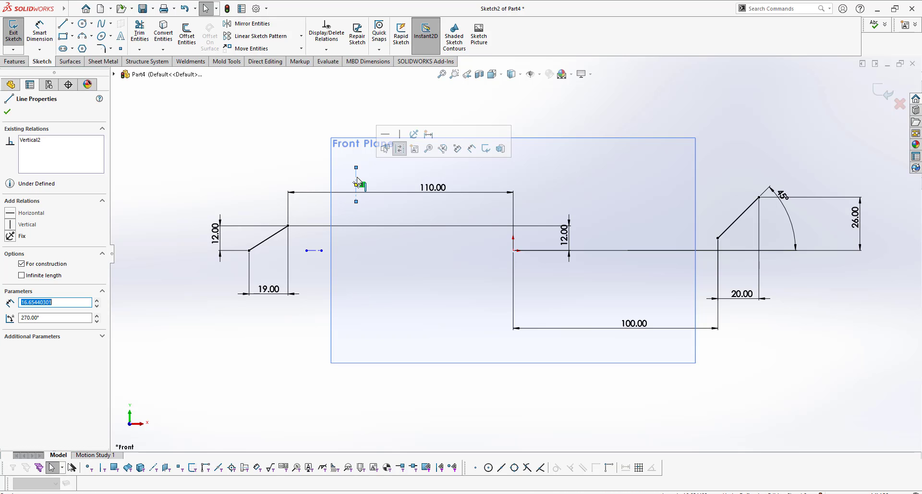
right_click(357, 181)
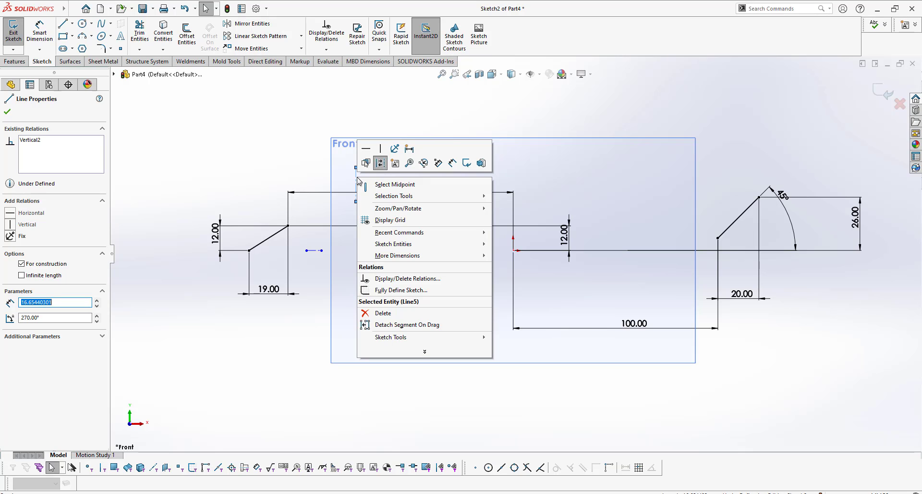
click(368, 184)
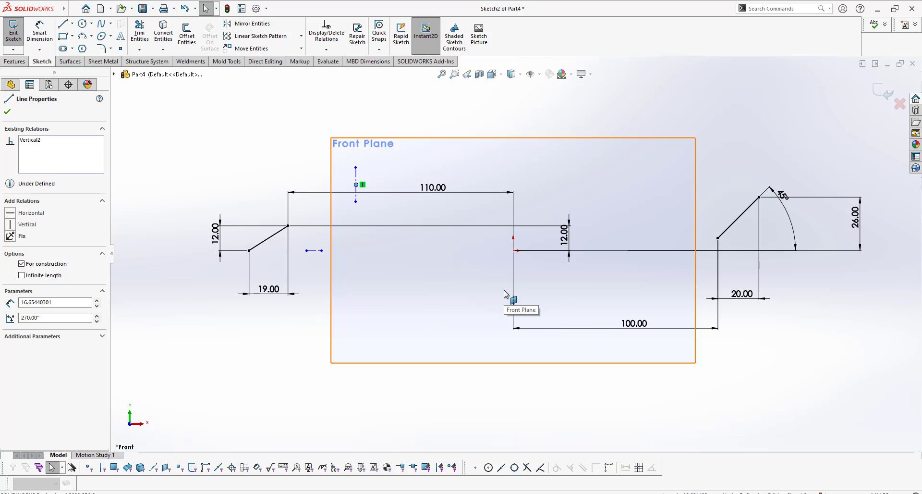
ctrl+click(513, 252)
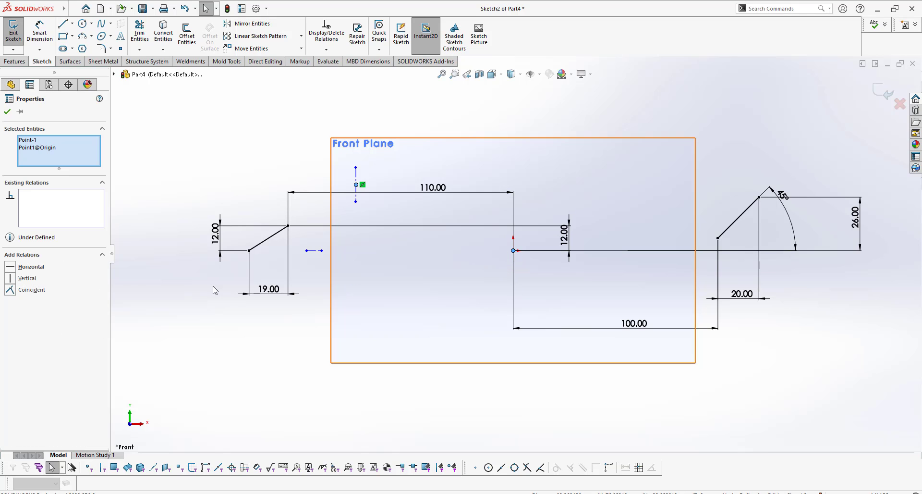
click(30, 290)
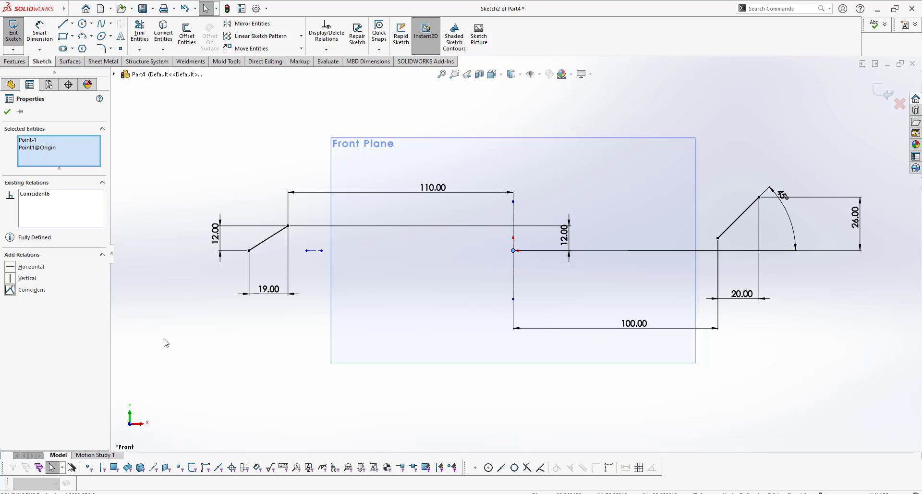
Step: Stretch the vertical centerline about the origin until it extends beyond the Front Plane's upper and lower edges
drag(513, 202, 543, 113)
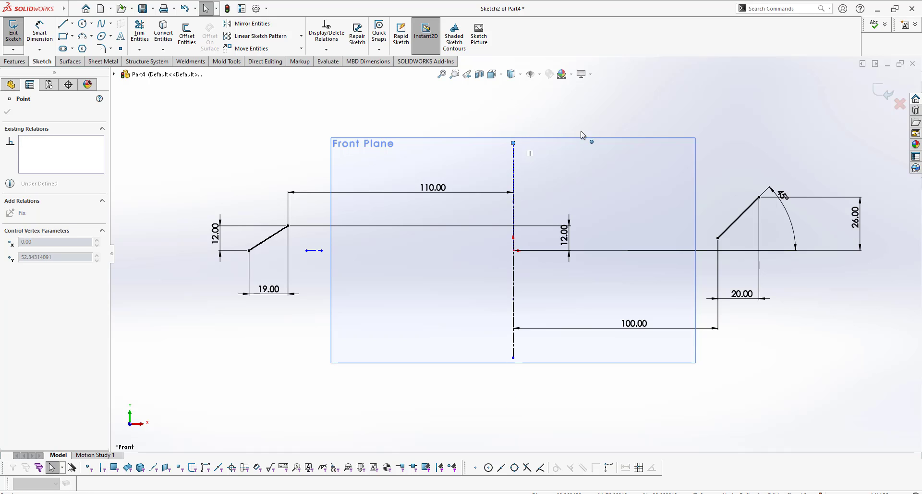
drag(582, 134, 590, 104)
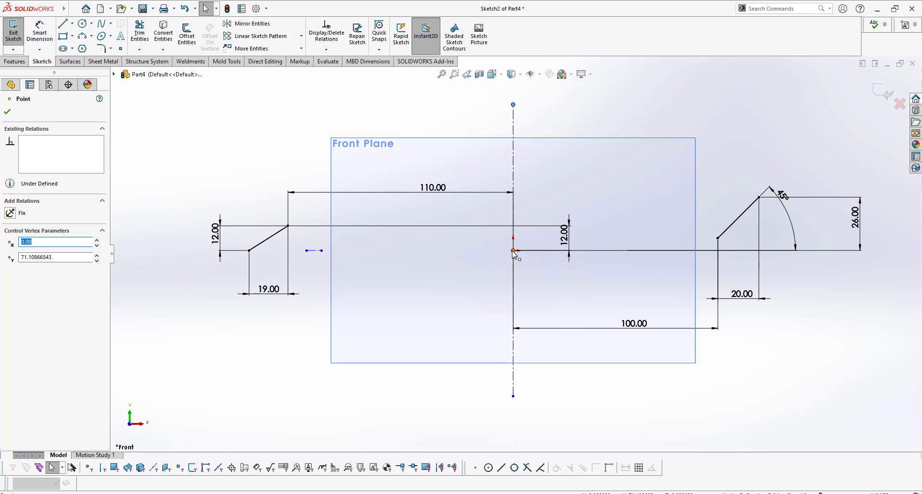
drag(515, 110, 573, 102)
click(625, 118)
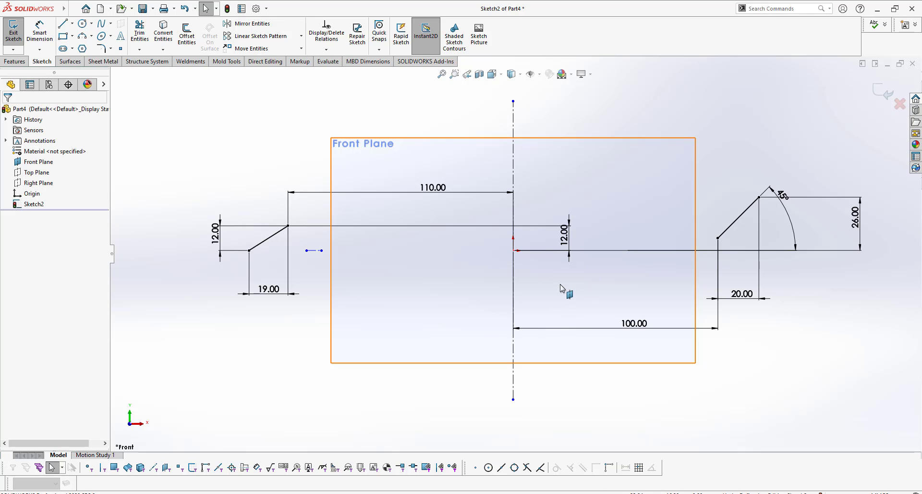
Step: Make the midpoint of the short horizontal construction line coincident with the origin
right_click(317, 251)
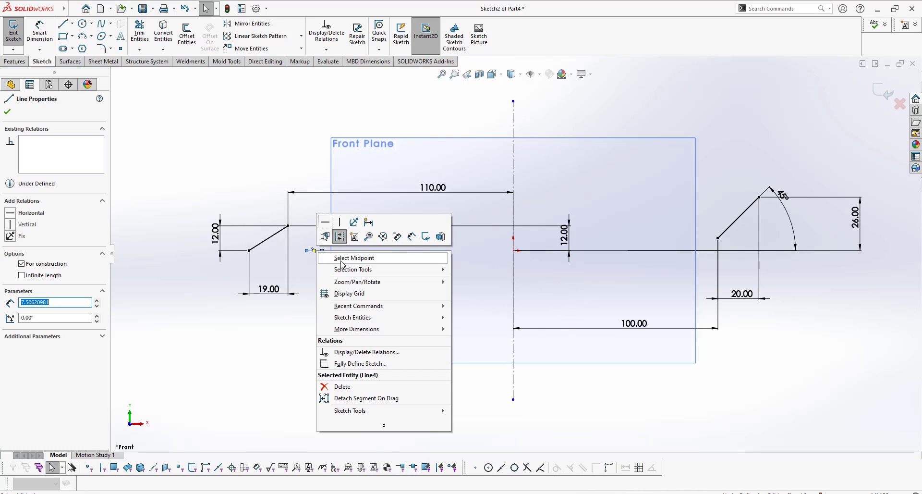
click(341, 259)
ctrl+click(514, 254)
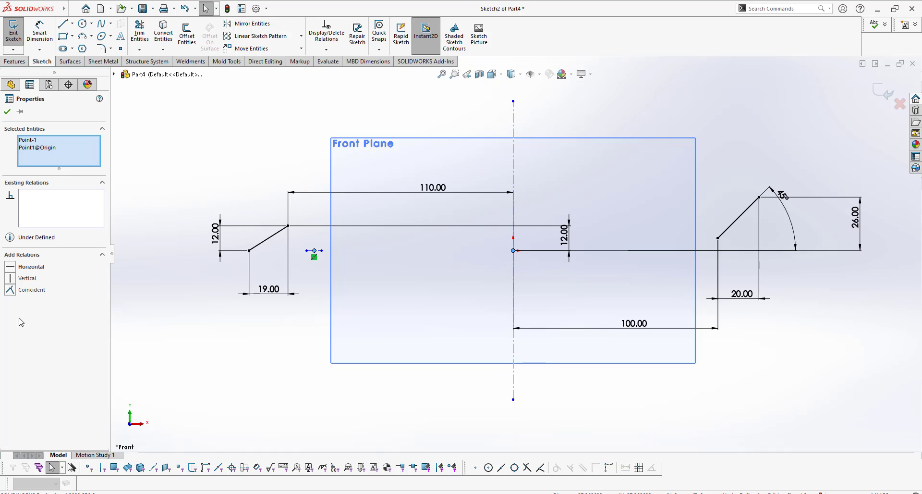
click(13, 292)
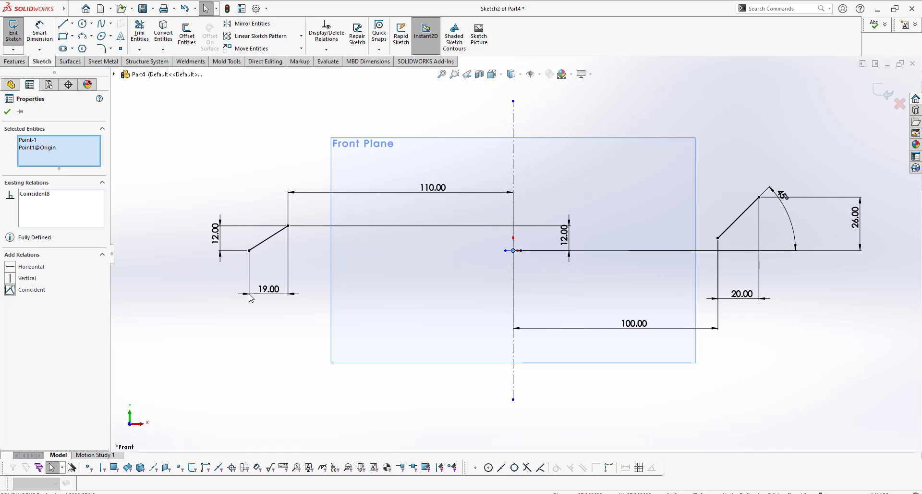
Step: Stretch the short construction line through the origin to about 111 mm long and add a Horizontal relation to it
click(506, 251)
drag(505, 251, 402, 275)
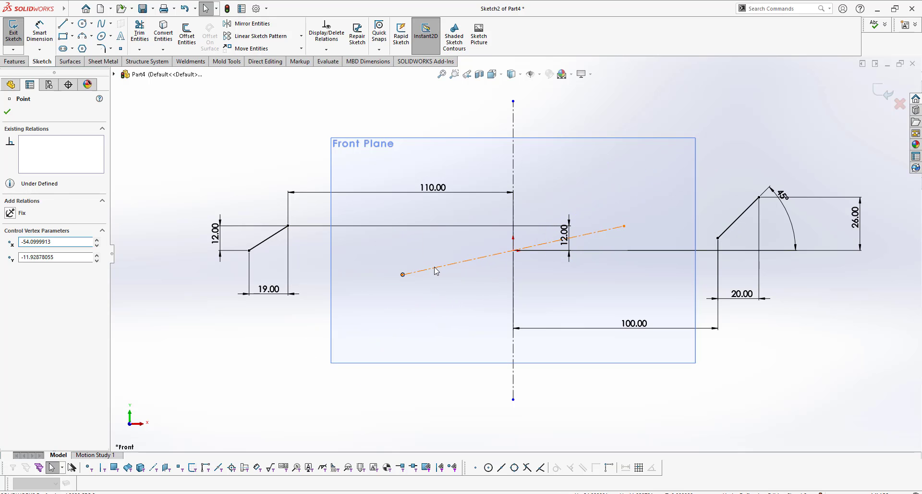
click(443, 266)
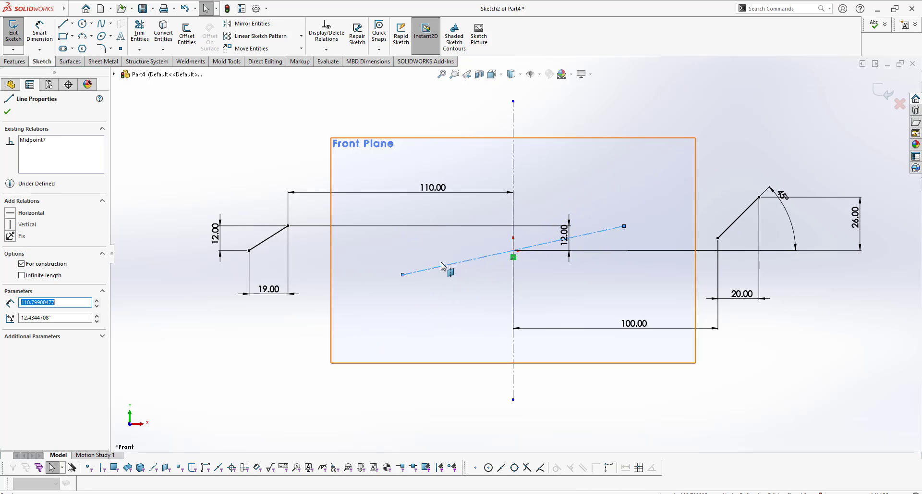
click(439, 467)
click(415, 396)
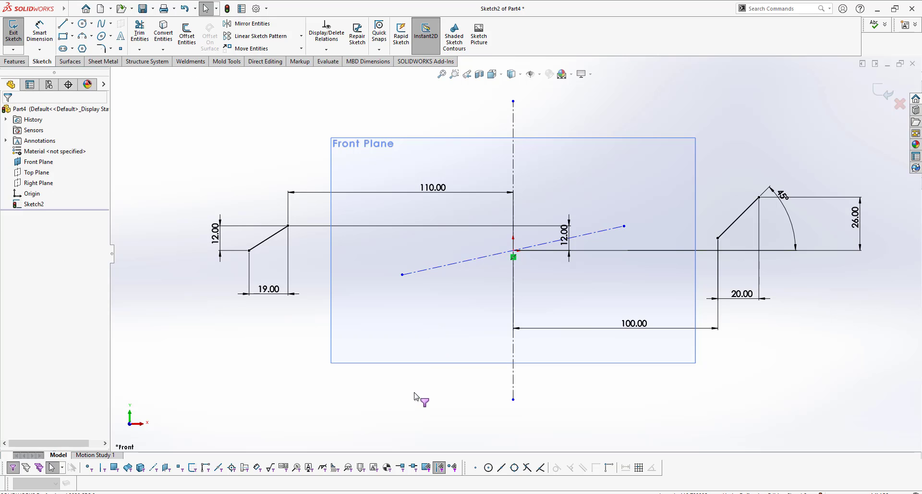
click(439, 468)
click(447, 267)
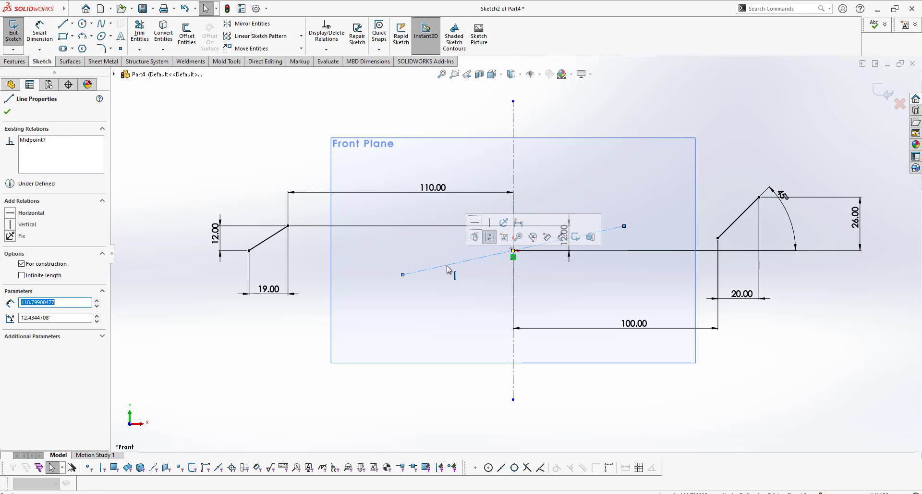
click(475, 224)
click(438, 308)
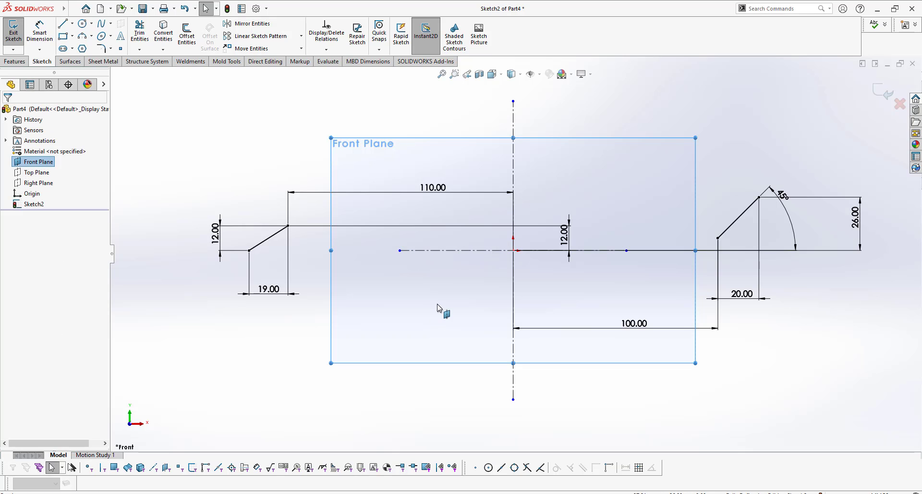
Step: Switch the horizontal centerline to a solid line and back to construction geometry
click(460, 250)
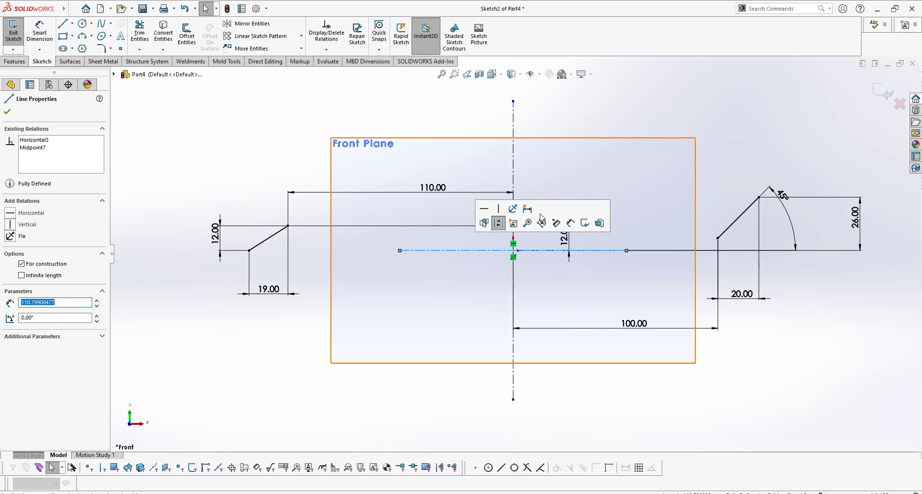
click(498, 225)
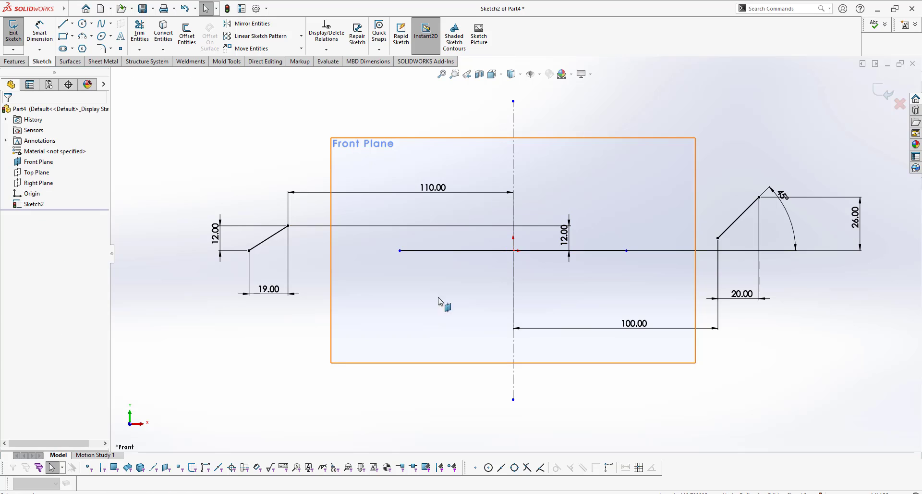
click(470, 252)
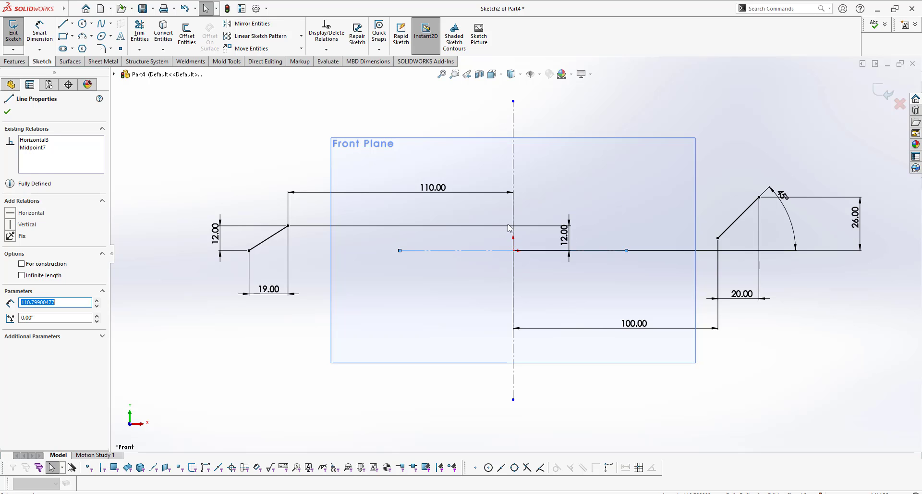
right_click(491, 247)
click(469, 250)
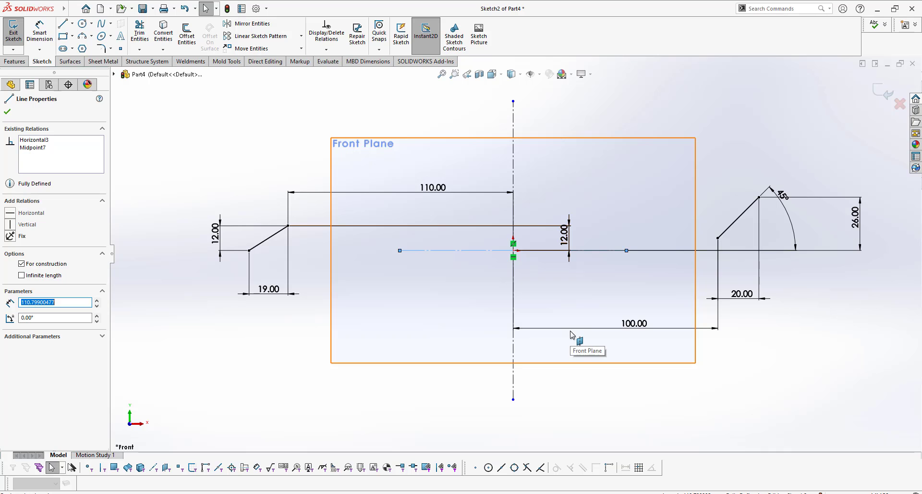
click(387, 405)
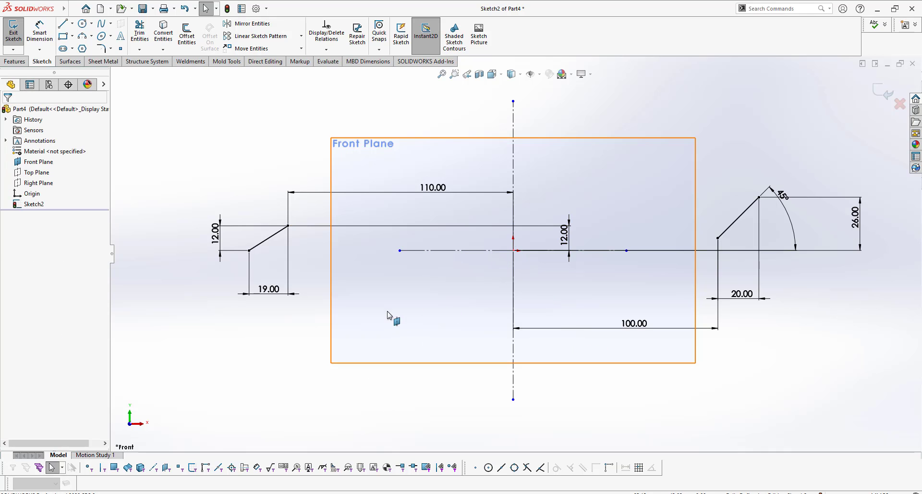
Step: Stretch the horizontal centerline about the origin until it extends past both inclined lines
drag(399, 252, 206, 252)
click(197, 371)
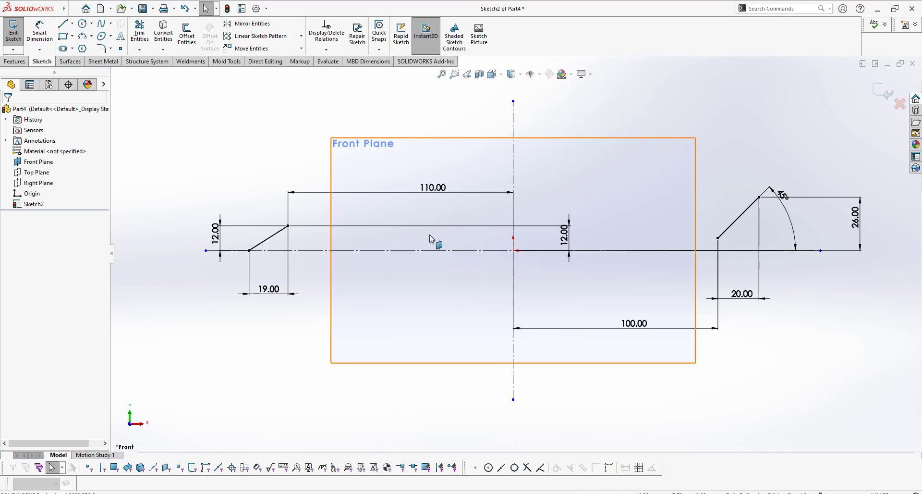
scroll(490, 220, up, 2)
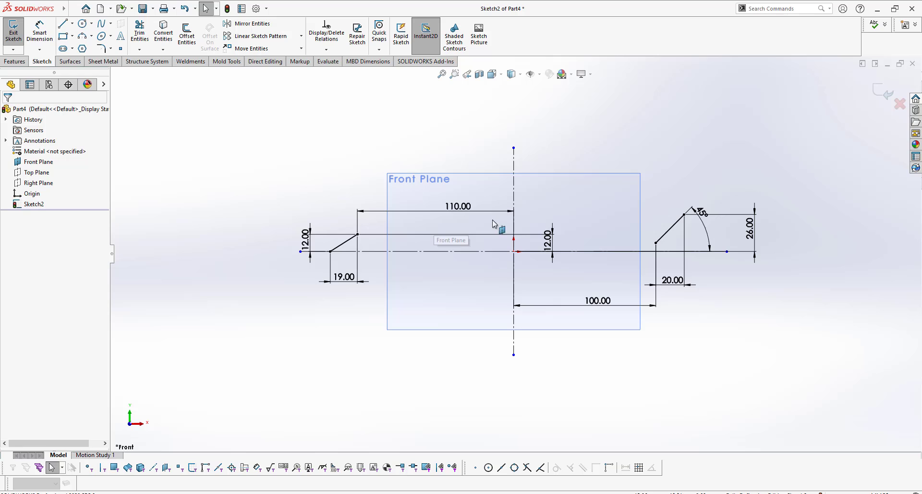
Step: Sketch a corner rectangle about 37 by 20 mm below the horizontal centerline and left of the vertical centerline
click(64, 36)
scroll(526, 288, down, 3)
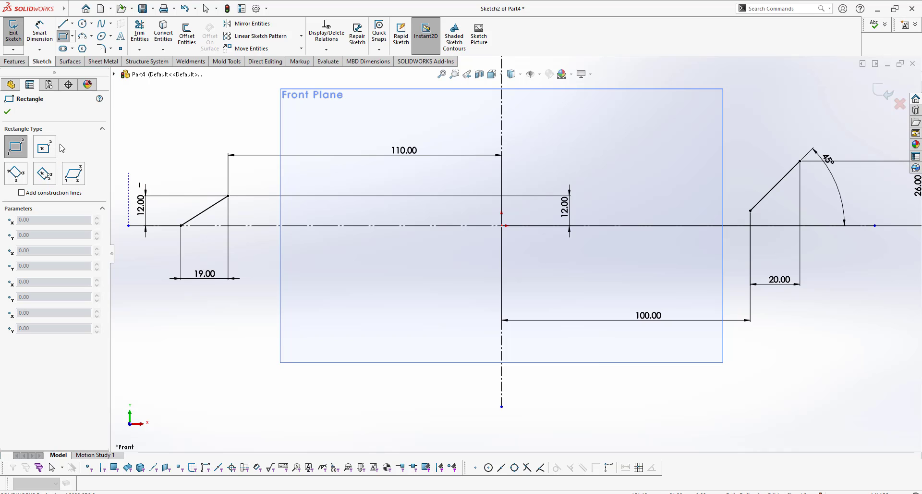
click(16, 180)
mouse_move(334, 287)
mouse_down()
mouse_move(370, 333)
mouse_move(426, 335)
mouse_up()
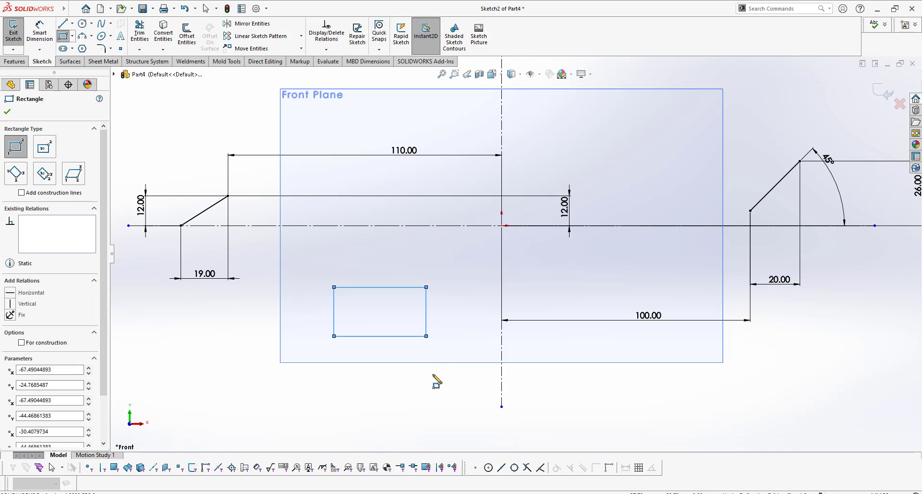
Step: Dimension the rectangle's width and height as 40 mm each
click(40, 34)
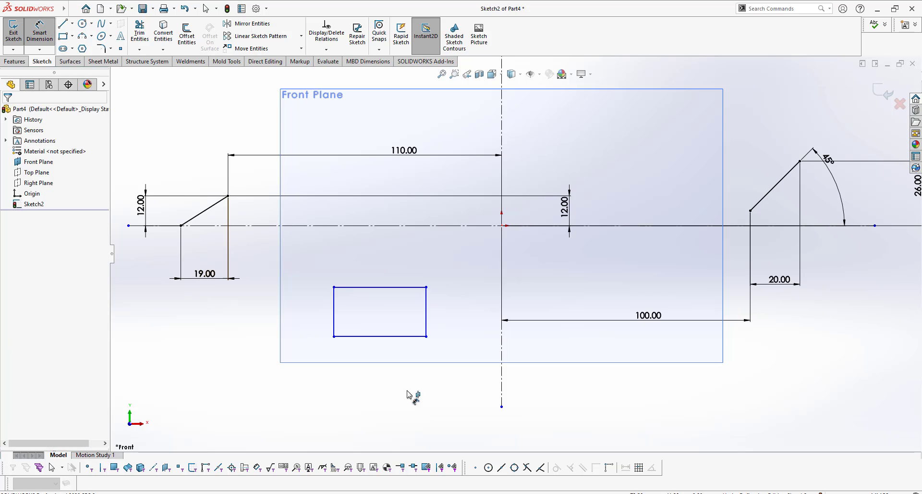
click(388, 338)
click(379, 361)
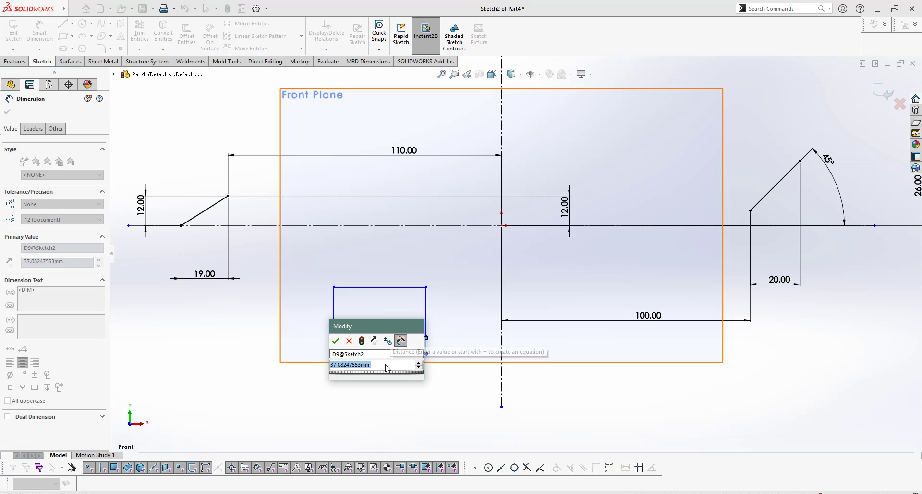
text(40)
key(Return)
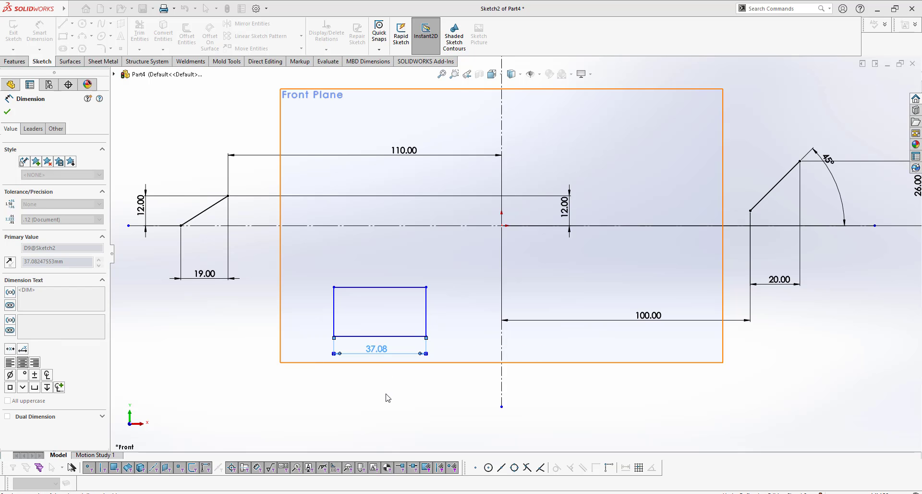
click(335, 312)
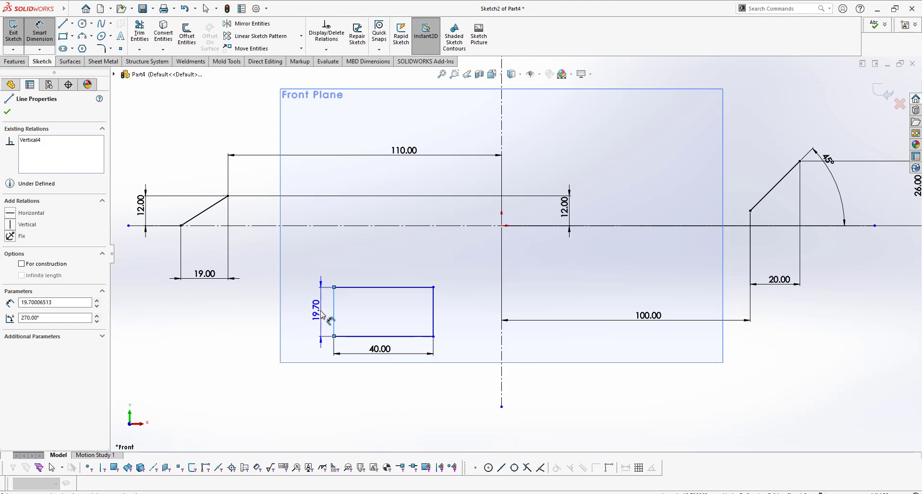
click(321, 338)
text(40)
key(Return)
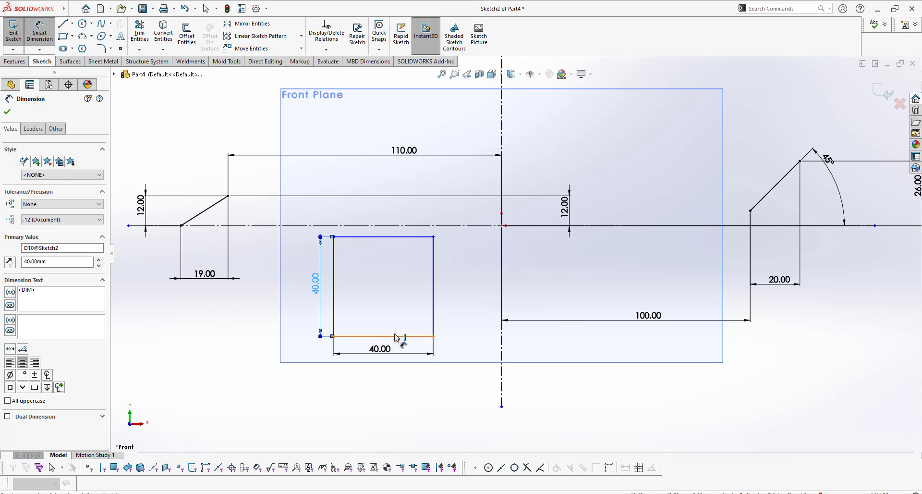
Step: Dimension the distance from the square's right side to the vertical centerline as 30 mm
click(434, 275)
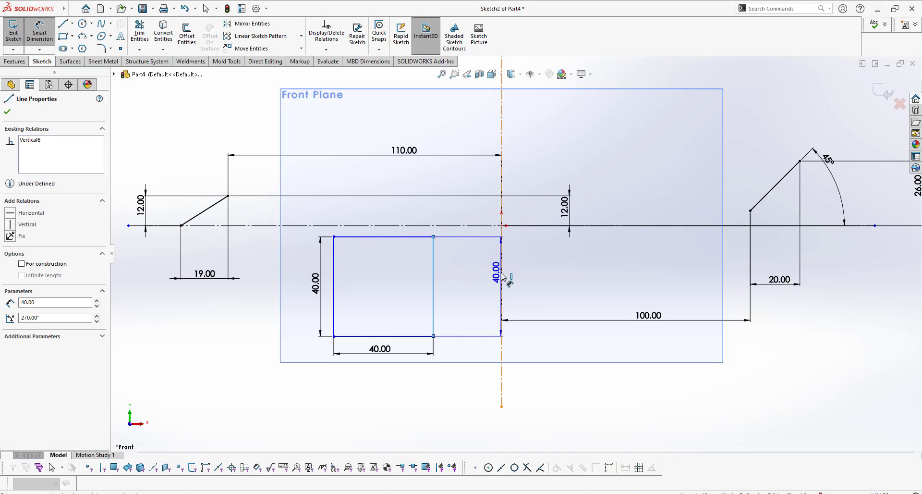
click(501, 276)
click(490, 281)
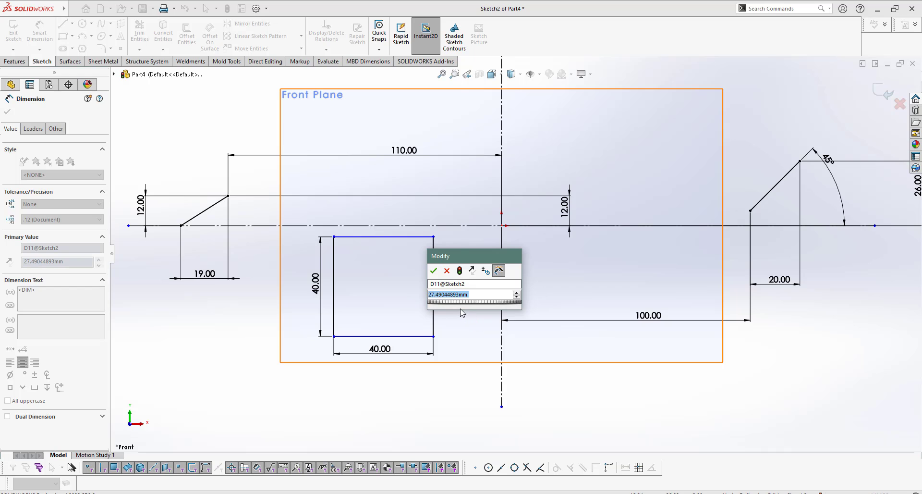
text(40)
key(Return)
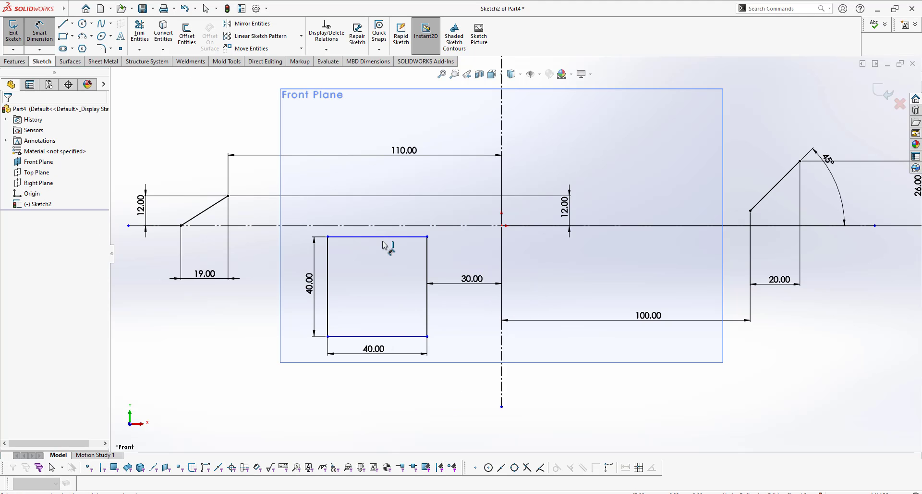
Step: Dimension the distance from the square's upper side to the horizontal centerline as 5 mm
click(383, 237)
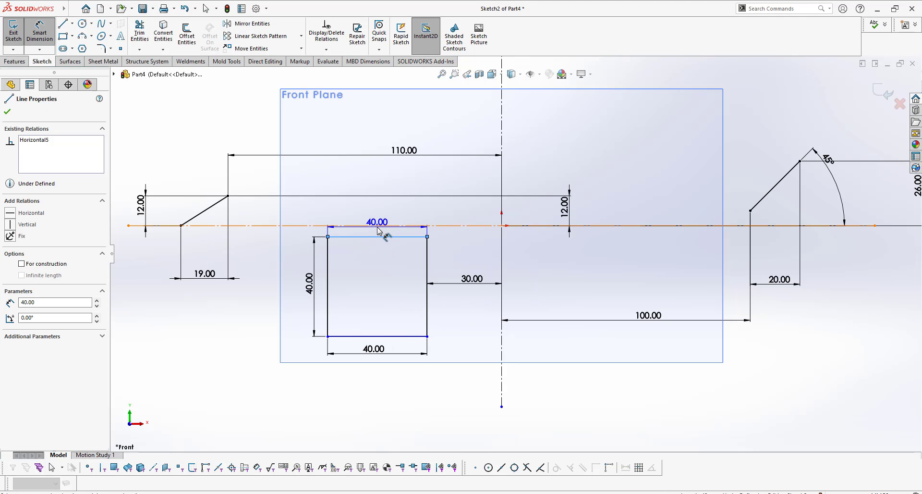
click(378, 226)
click(298, 265)
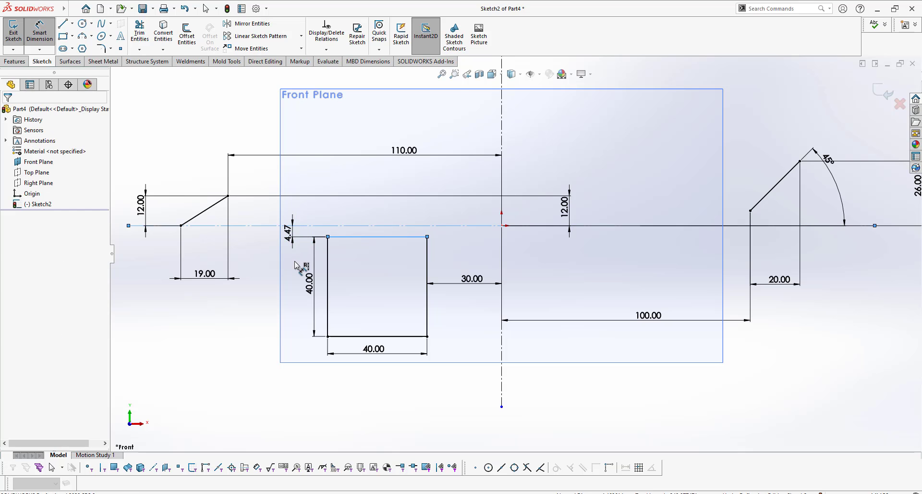
text(5)
key(Return)
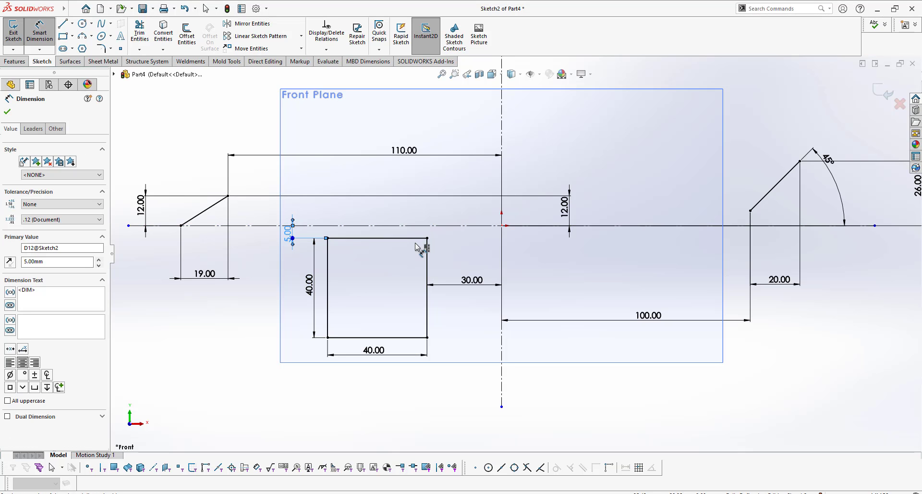
scroll(514, 254, up, 3)
key(Escape)
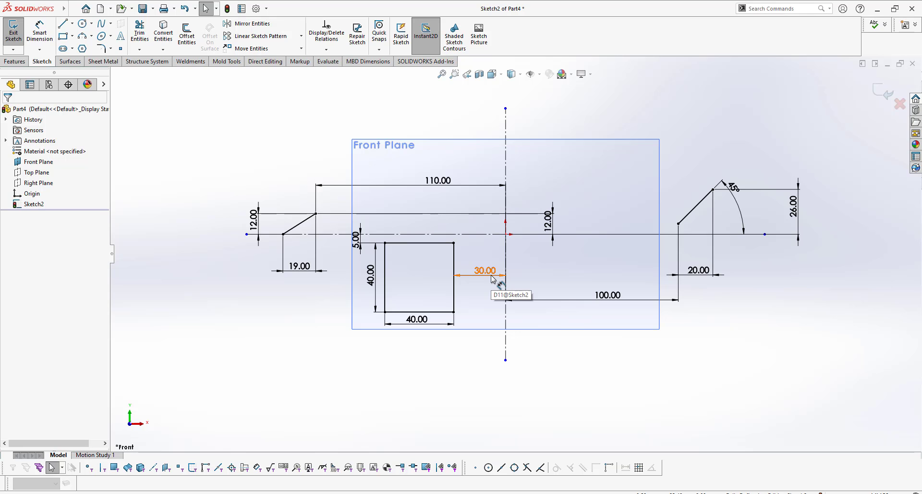
Step: Sketch a center rectangle about 20 mm high, centred on the horizontal centerline between the vertical centerline and the 45° line
scroll(442, 231, down, 2)
click(15, 62)
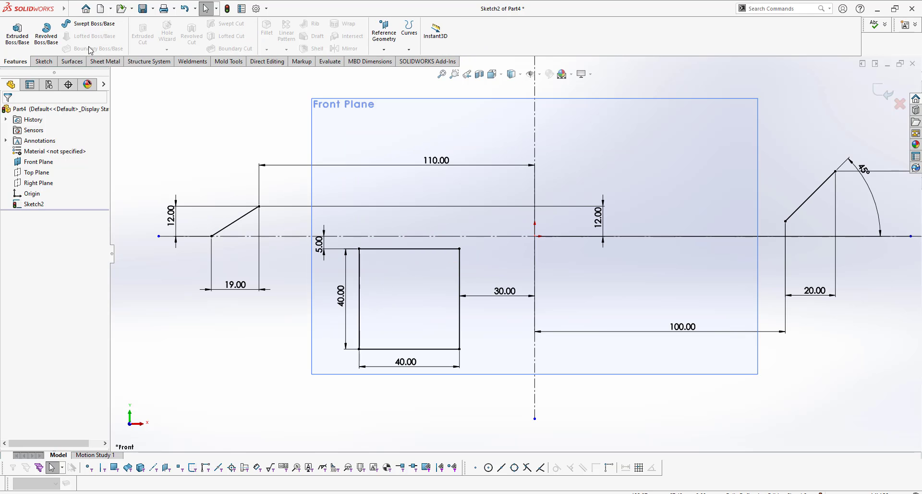
click(43, 61)
click(72, 36)
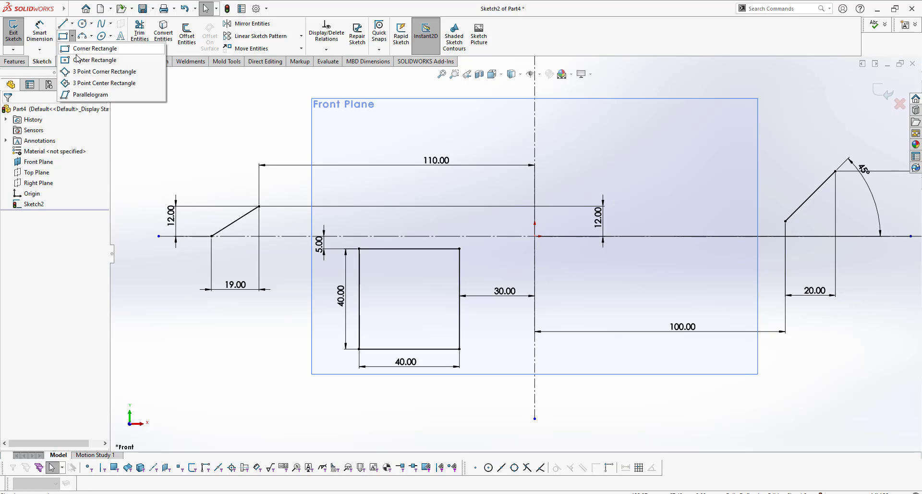
click(77, 59)
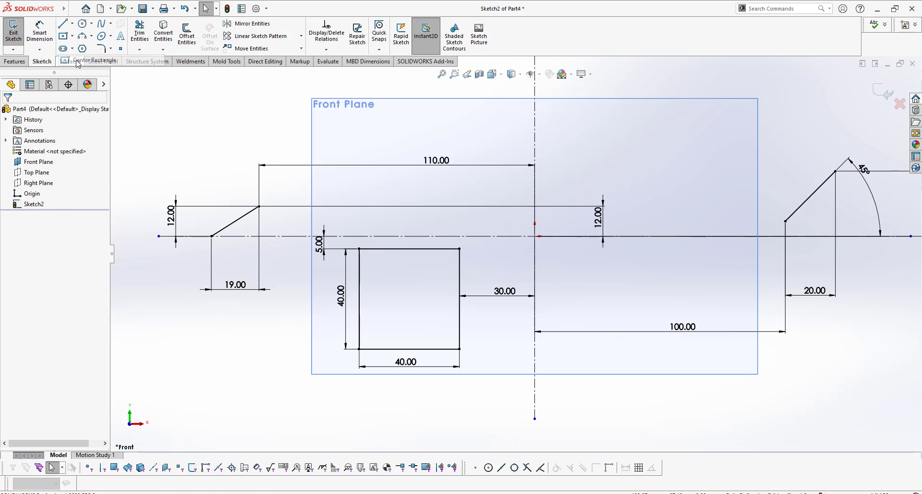
click(706, 236)
click(736, 262)
scroll(514, 254, up, 2)
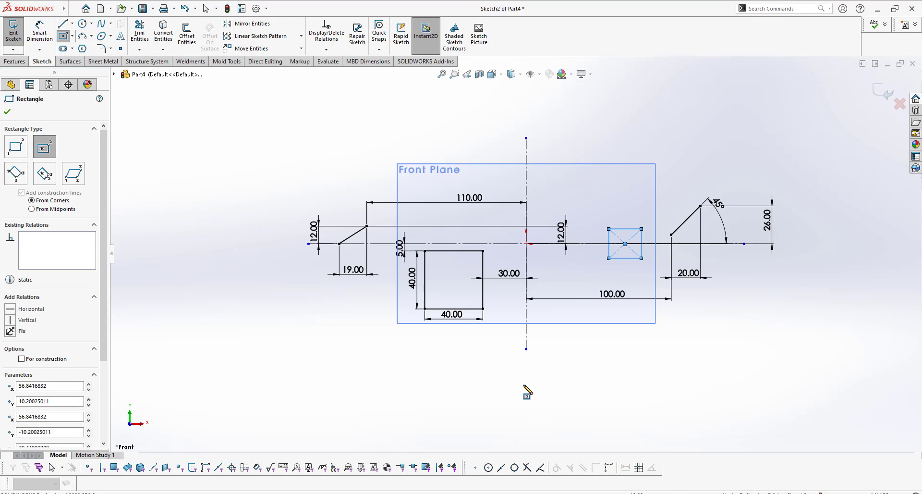
scroll(526, 389, down, 2)
key(Escape)
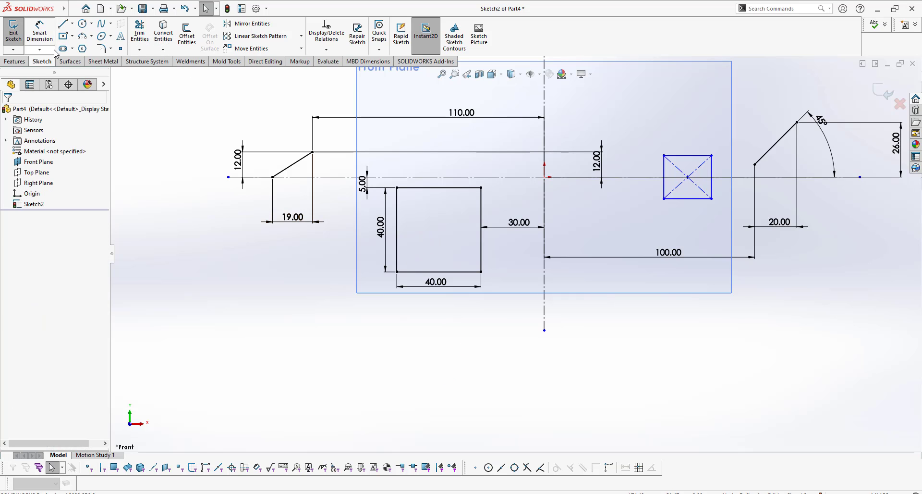
click(72, 36)
click(79, 47)
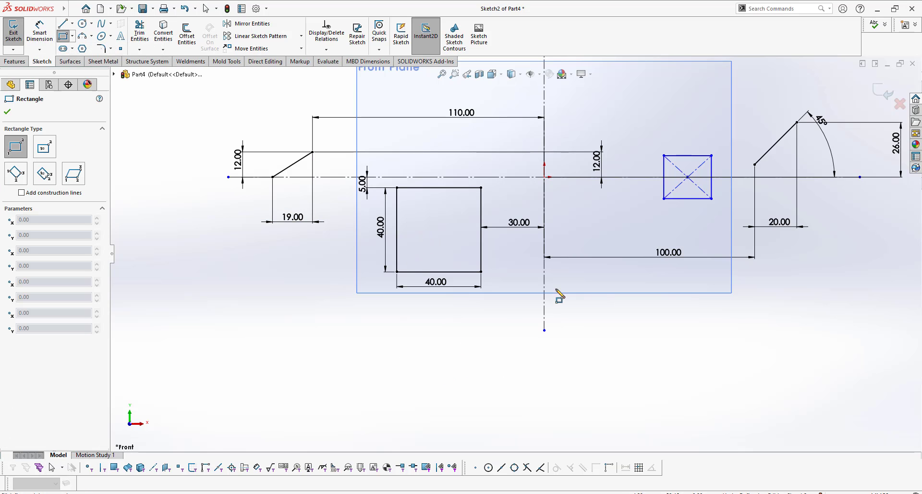
click(586, 177)
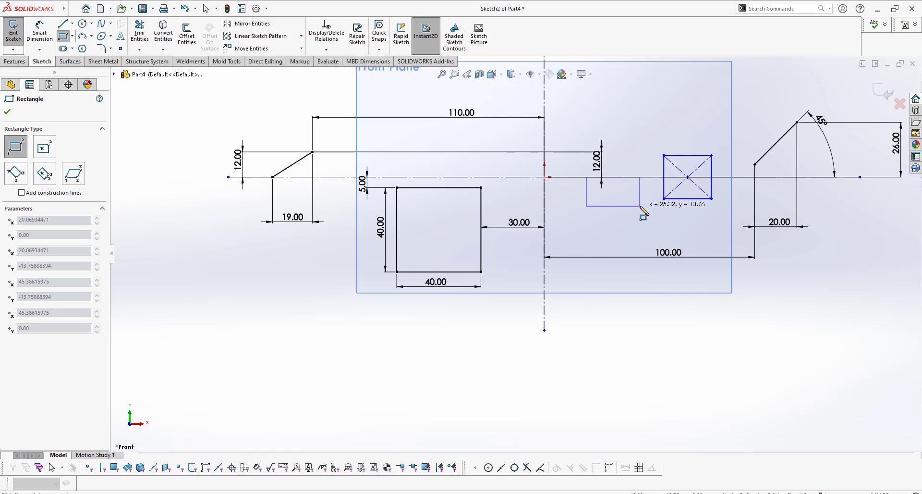
key(Escape)
Step: Sketch a corner rectangle hanging below the horizontal centerline, between the vertical centerline and the center rectangle
click(63, 36)
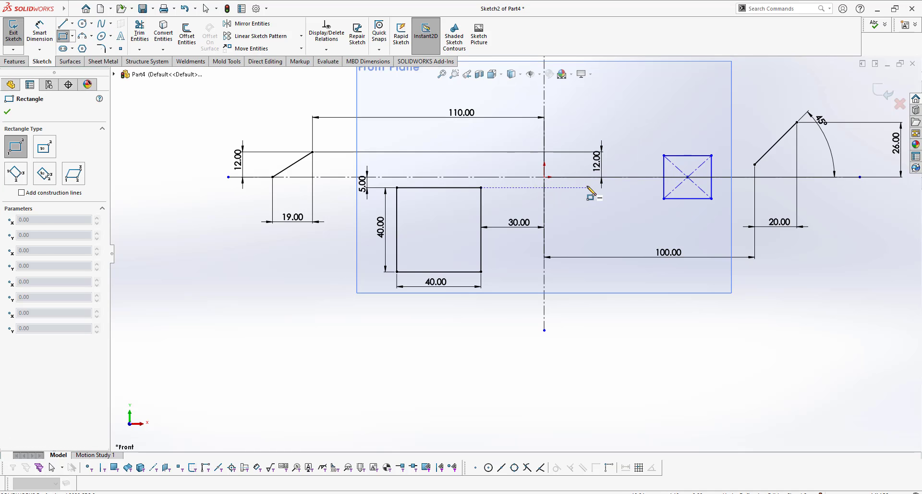
click(589, 177)
click(627, 213)
key(Escape)
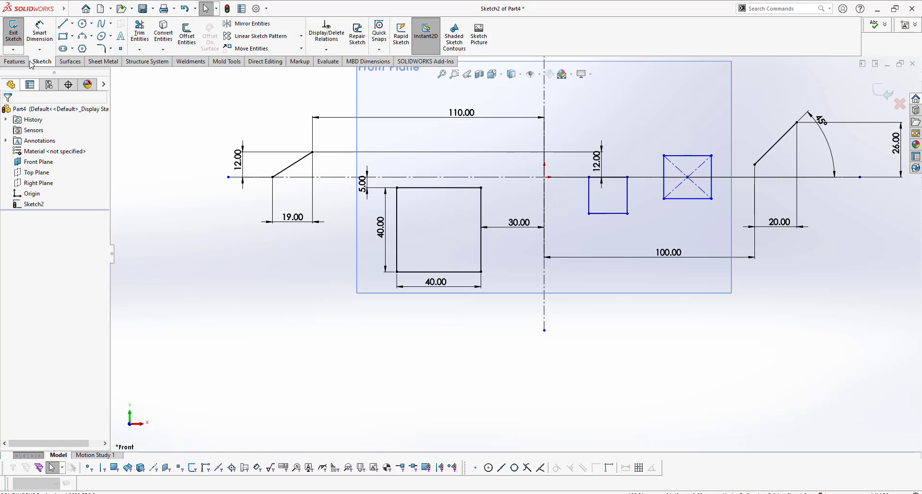
Step: Sketch a center rectangle about 28 by 13 mm, centred on the horizontal centerline below the 45° line
click(72, 36)
click(96, 52)
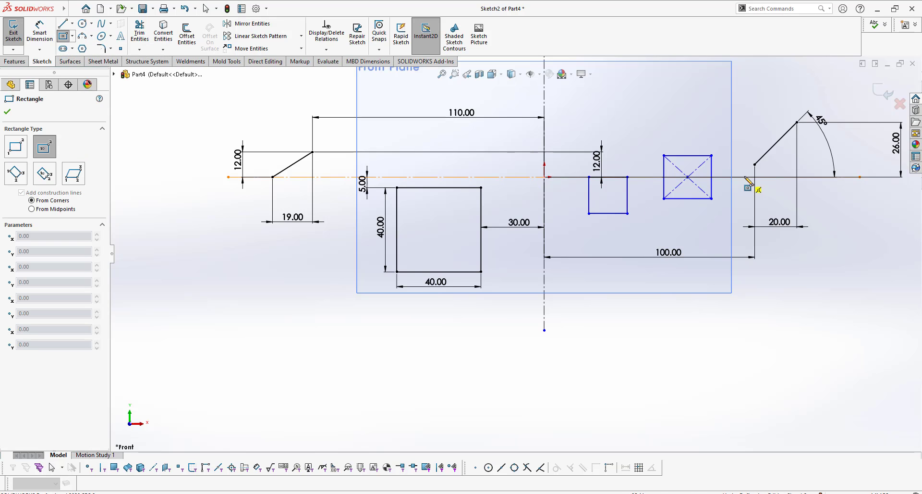
scroll(735, 194, up, 1)
scroll(776, 194, down, 2)
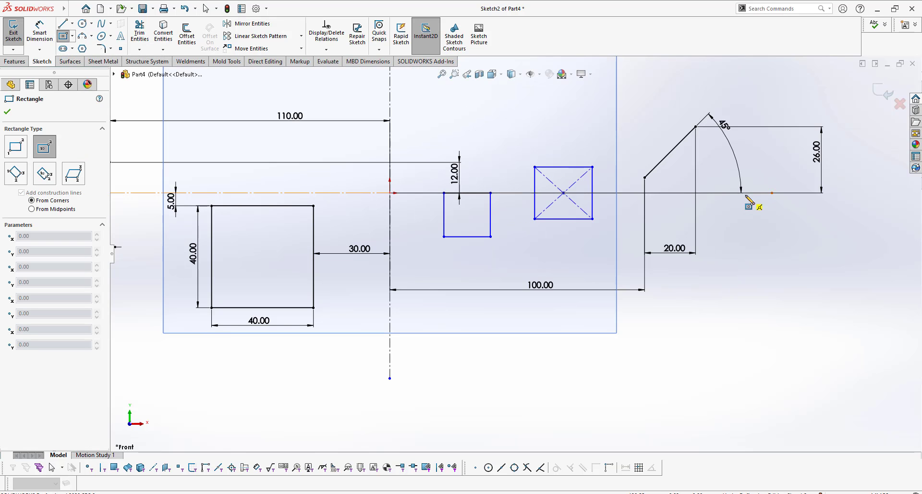
click(708, 193)
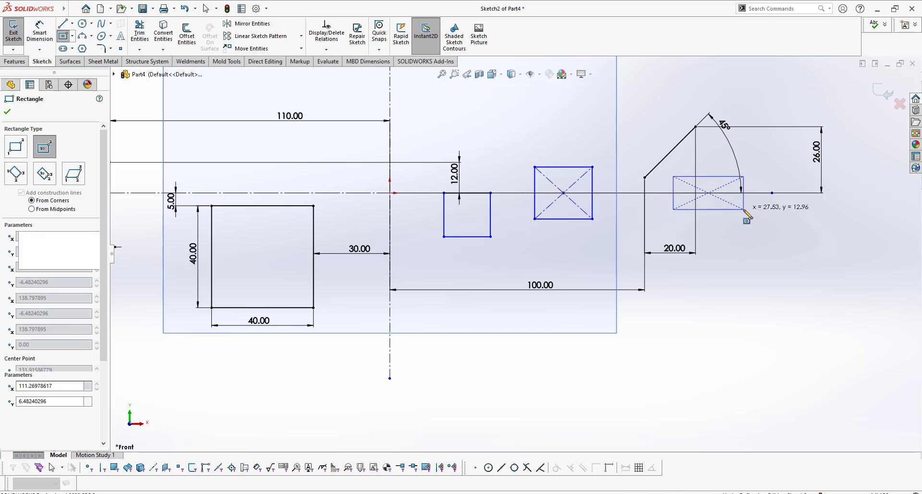
click(674, 209)
key(Escape)
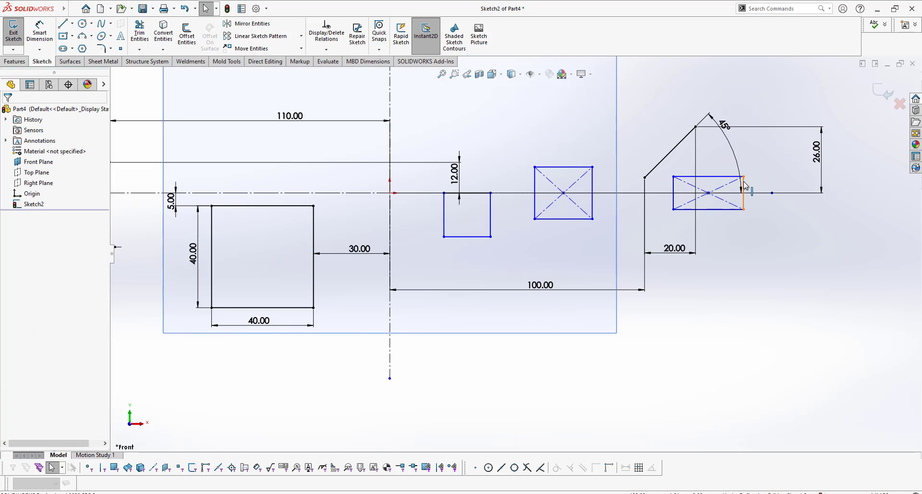
Step: Sketch a tilted 3 point corner rectangle about 62 mm long, from the lower vertical centerline up to the horizontal centerline
click(72, 36)
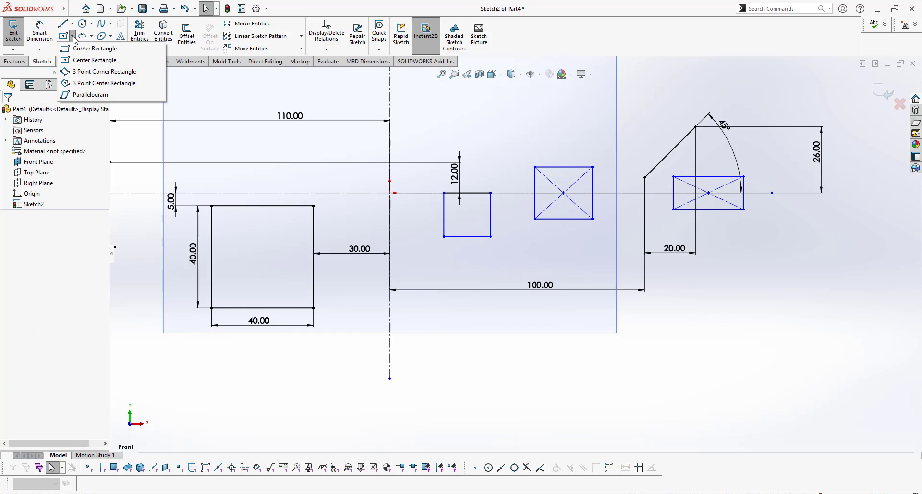
click(96, 68)
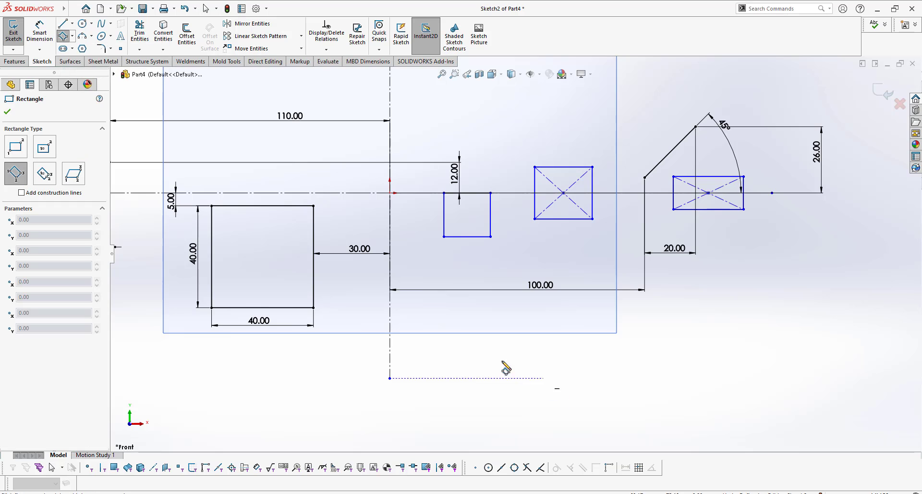
click(390, 346)
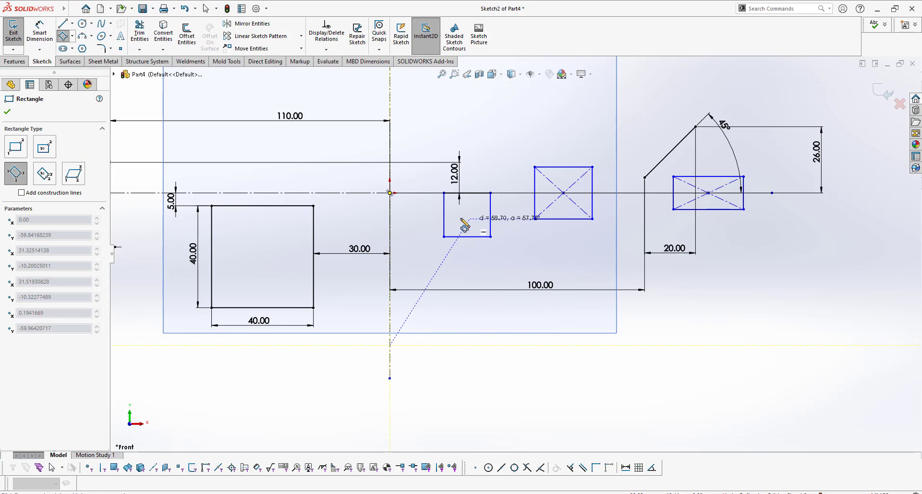
click(431, 193)
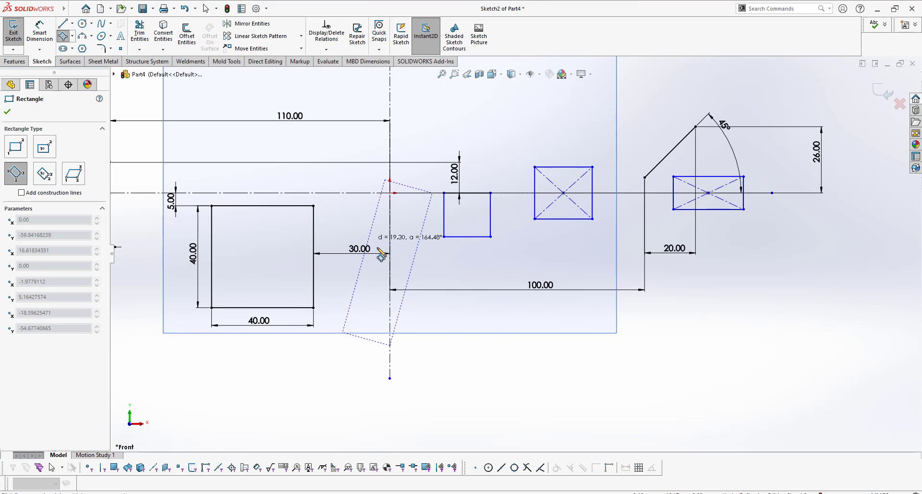
click(382, 269)
key(Escape)
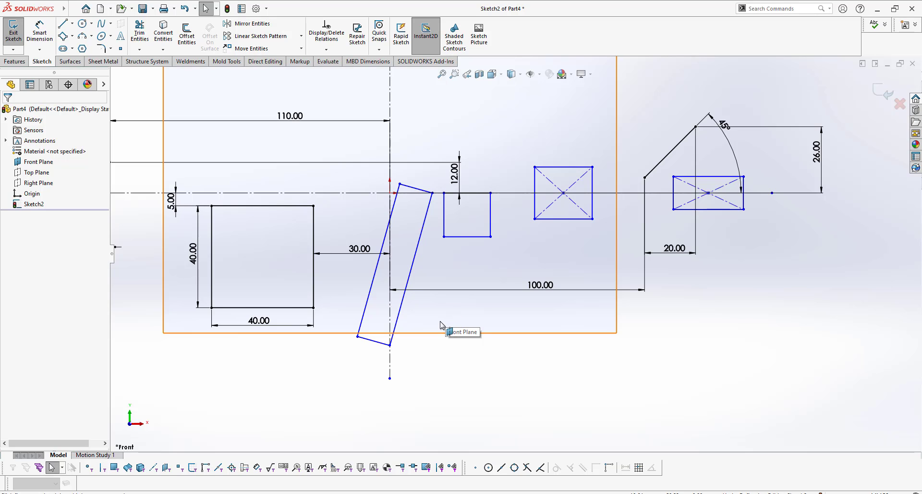
Step: Sketch a tilted 3 point center rectangle with a side about 24 mm long, below and to the right of the vertical centerline
click(72, 36)
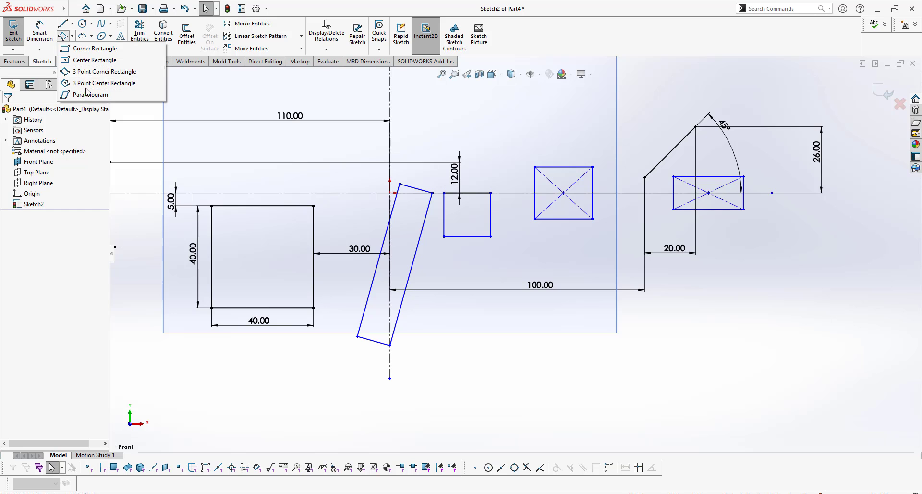
click(96, 83)
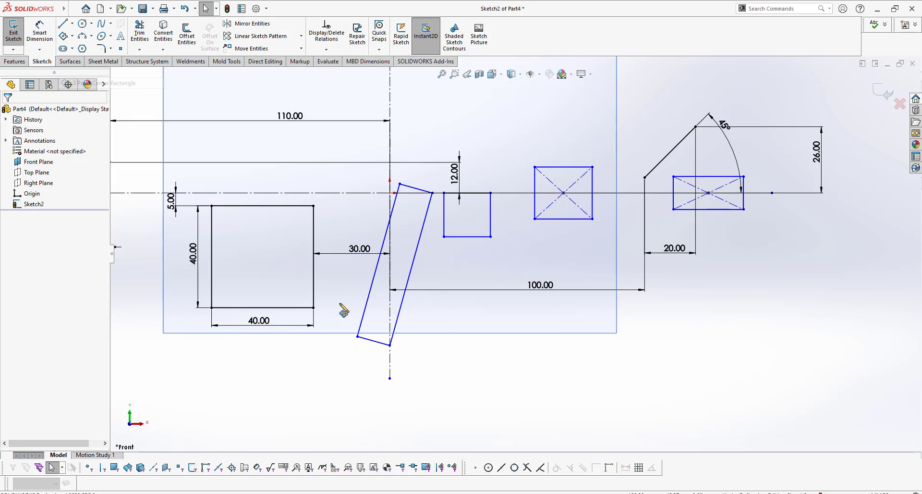
click(484, 365)
click(491, 402)
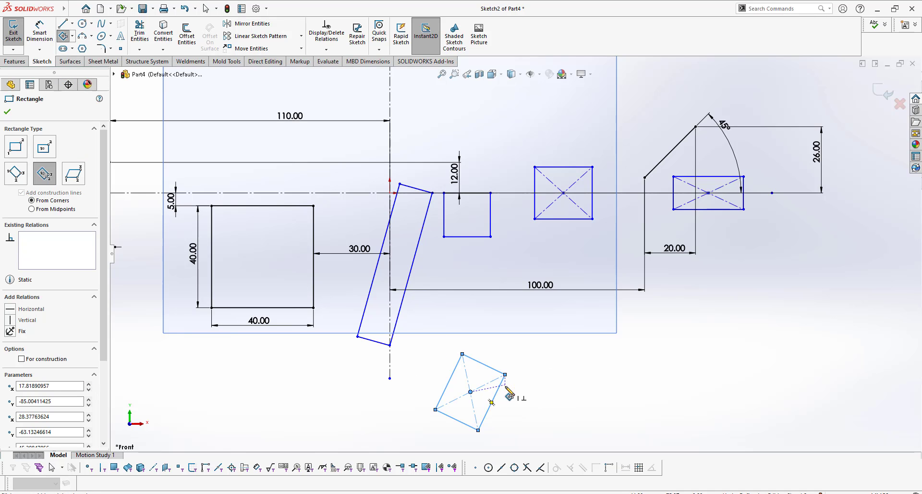
key(Escape)
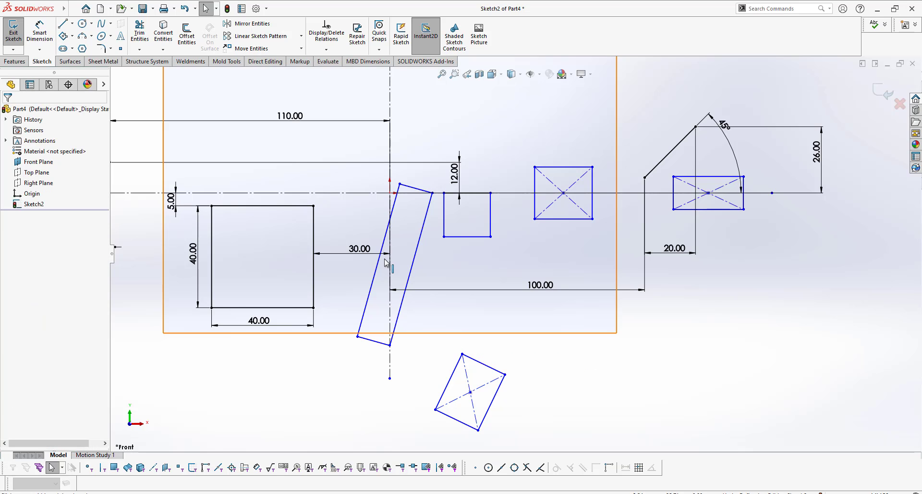
Step: Stretch the horizontal centerline's left end farther outward beyond the 19 mm wide inclined line
key(f)
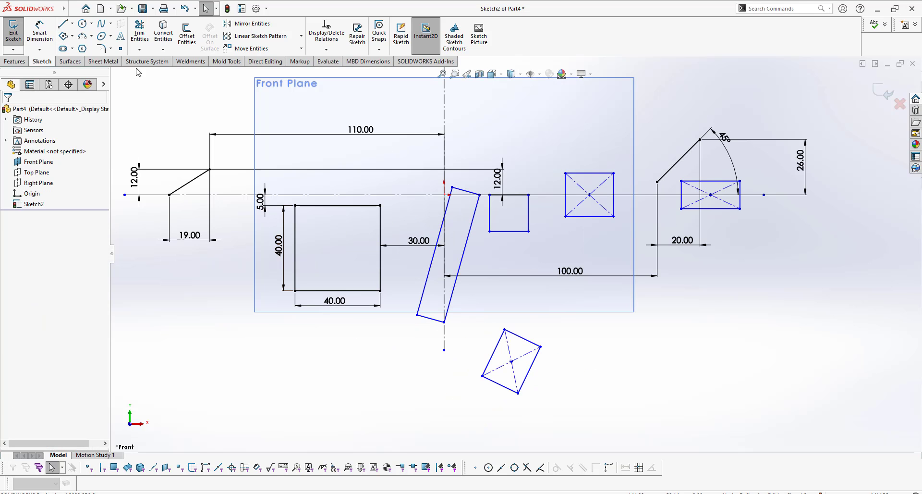
click(72, 36)
click(94, 87)
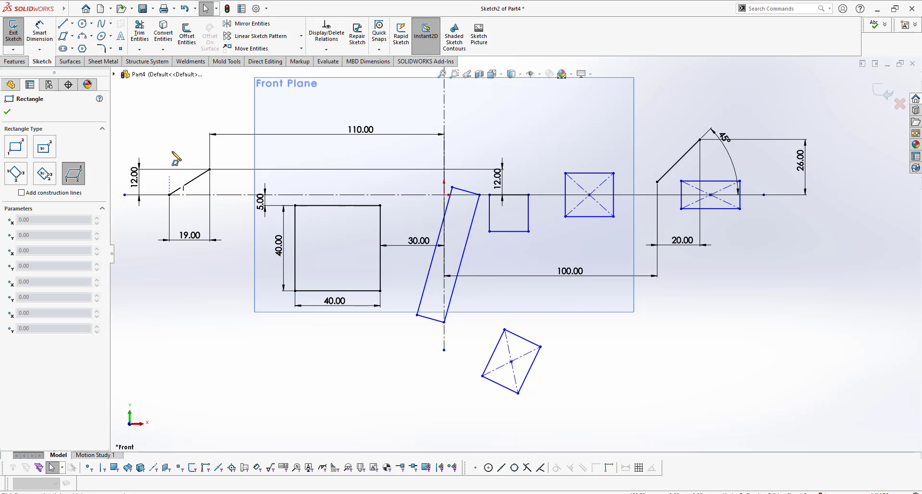
scroll(197, 200, up, 1)
scroll(227, 199, down, 2)
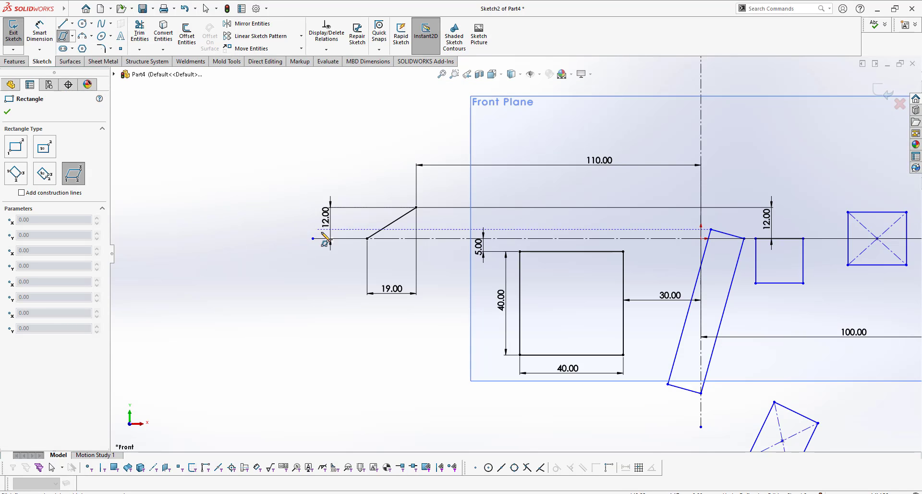
key(Escape)
drag(312, 239, 244, 238)
key(Escape)
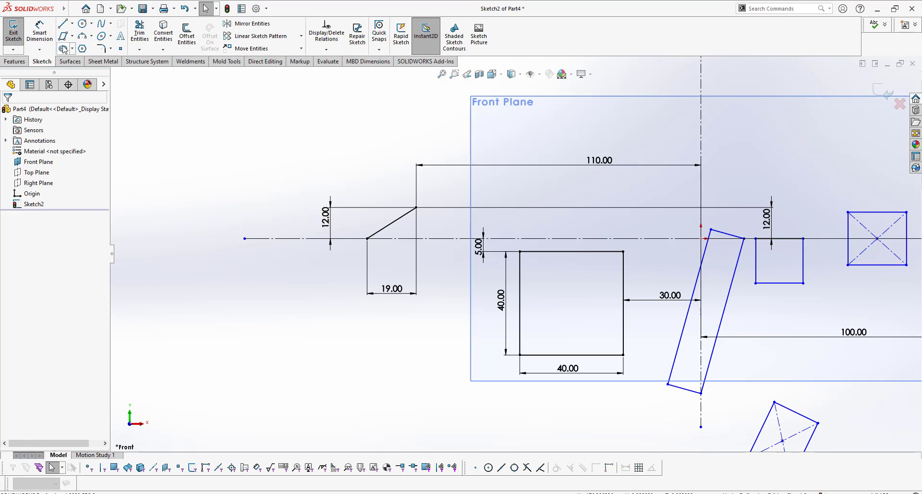
Step: Sketch a parallelogram with a base about 12 mm and sides about 29 mm, standing on the horizontal centerline's left end
key(Return)
click(244, 239)
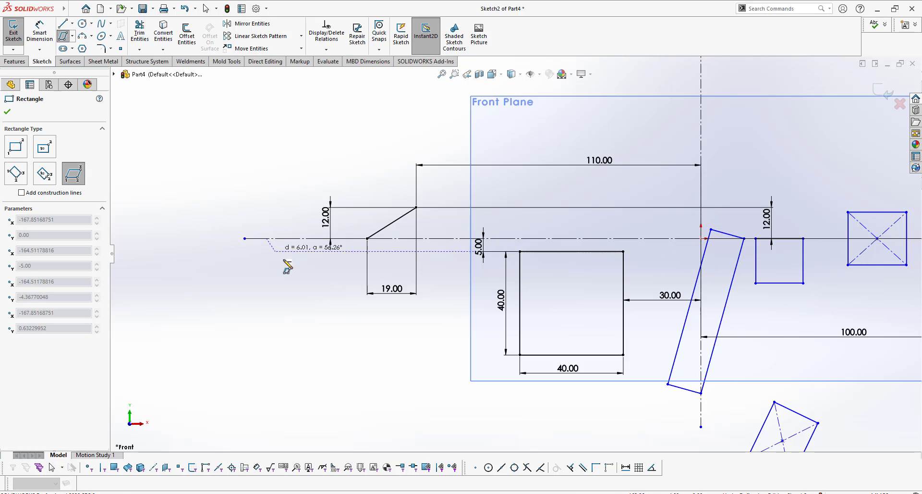
click(298, 238)
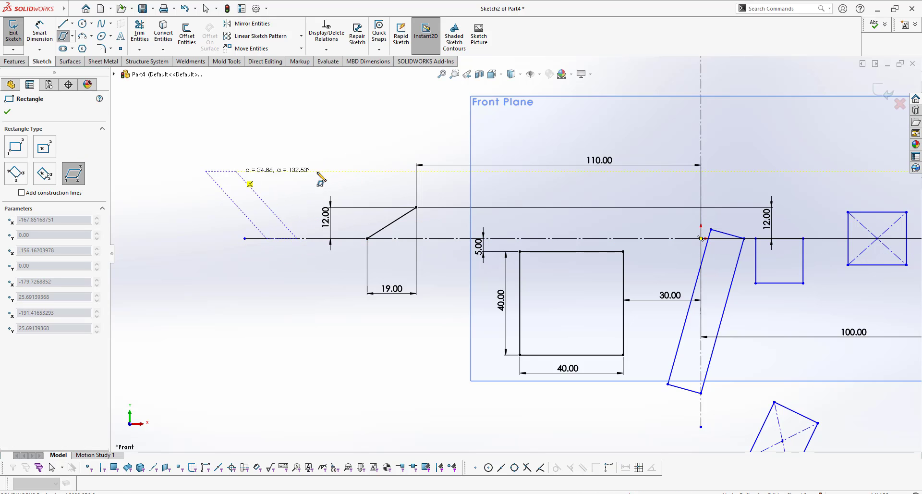
click(336, 174)
key(Escape)
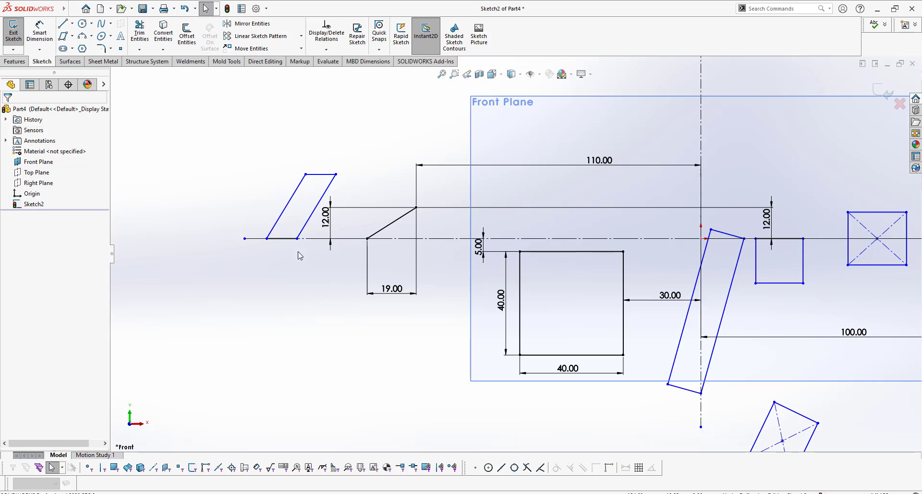
Step: Dimension the angle between the parallelogram's base and its left inclined side as 45°
key(d)
click(279, 237)
click(280, 217)
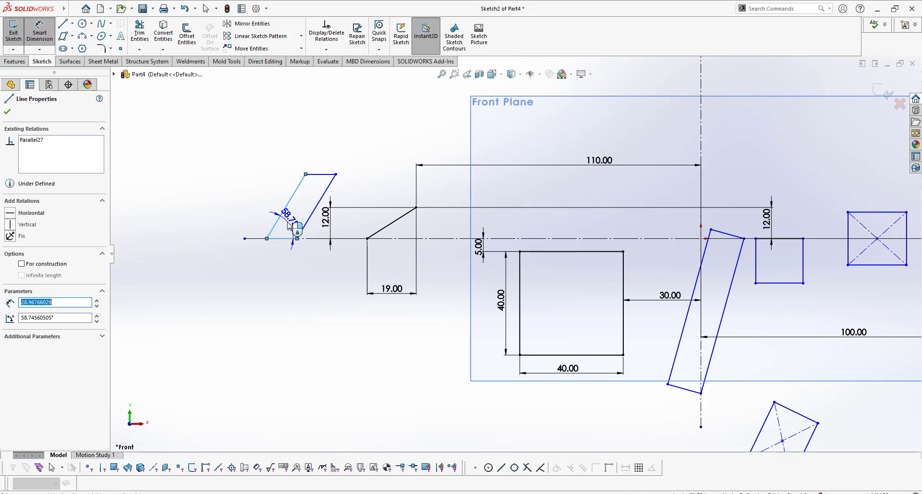
click(290, 248)
text(45)
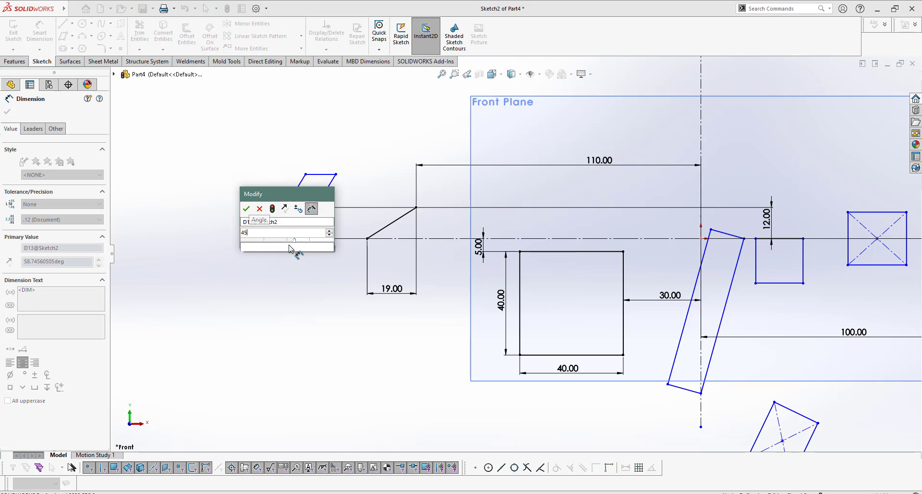
key(Return)
key(Escape)
scroll(326, 245, up, 2)
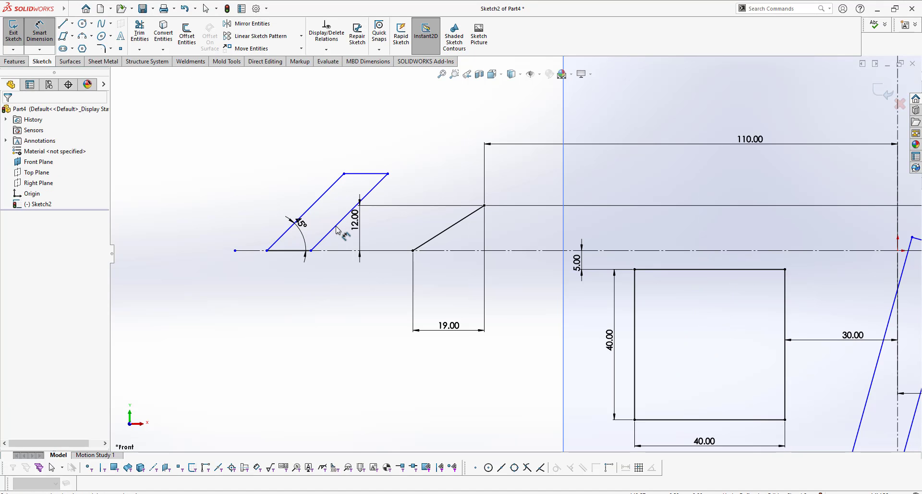
key(Escape)
Step: Check the parallel relation between the inclined sides, and enlarge the parallelogram by its upper-left corner until the base is about 34 mm
click(340, 227)
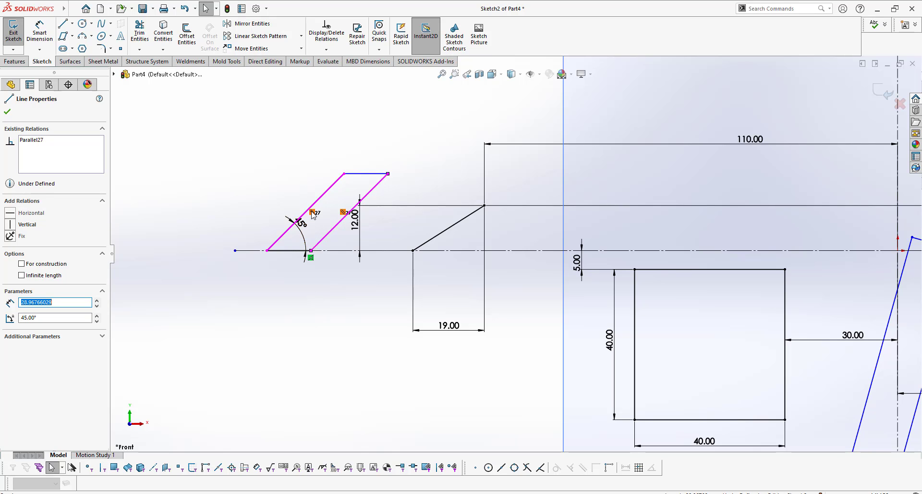
click(312, 211)
key(Escape)
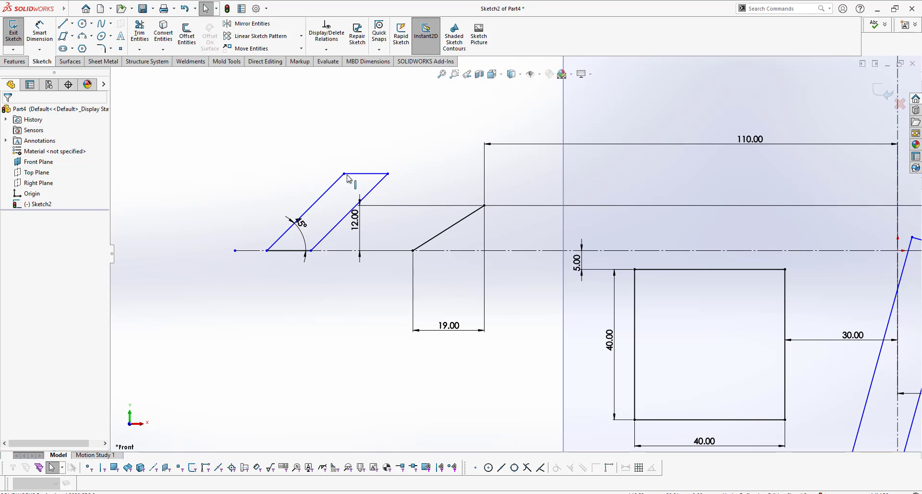
drag(344, 173, 286, 153)
Step: Remove the parallel relations from the parallelogram's sides and reshape it into an irregular quadrilateral by moving its upper corners
click(277, 250)
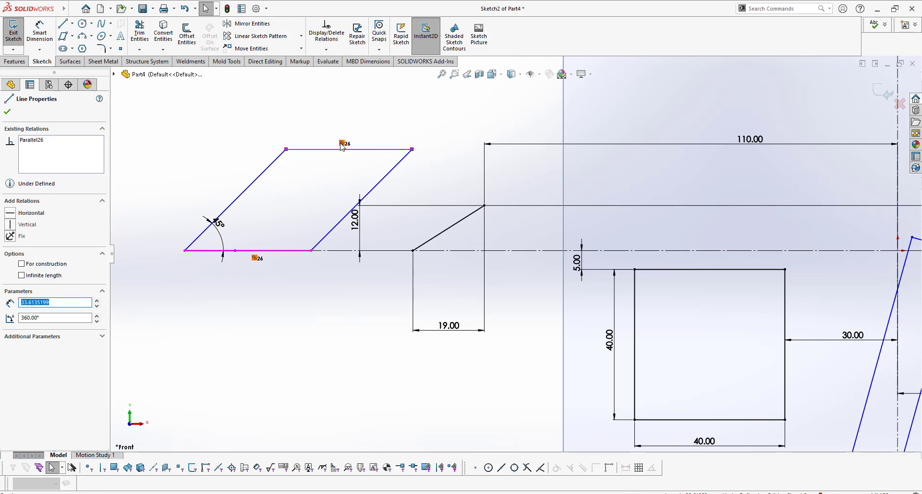
click(334, 158)
mouse_move(411, 149)
mouse_down()
mouse_move(322, 130)
mouse_move(291, 154)
mouse_move(295, 181)
mouse_move(257, 168)
mouse_move(236, 146)
mouse_move(214, 236)
mouse_move(296, 226)
mouse_move(288, 231)
mouse_move(259, 206)
mouse_up()
scroll(333, 304, up, 2)
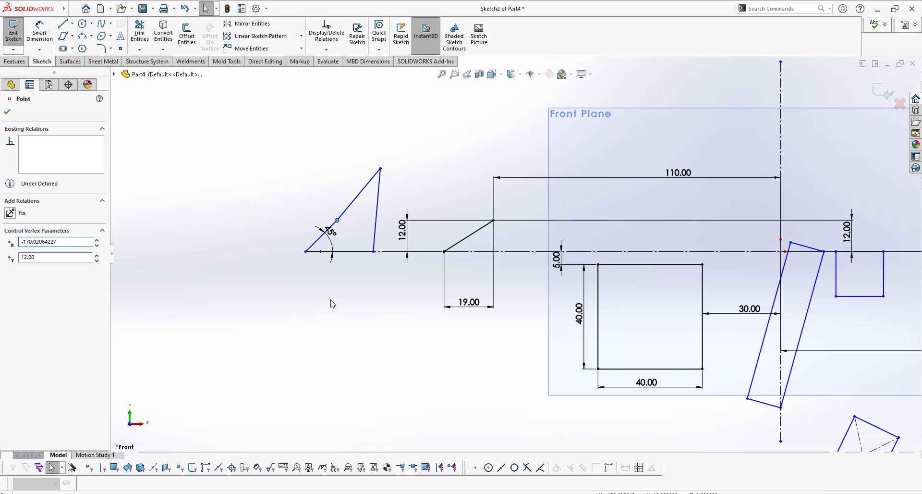
Step: Extend the horizontal centerline's left end past the quadrilateral, to about X -196 mm
click(332, 303)
scroll(361, 240, down, 2)
drag(270, 270, 224, 270)
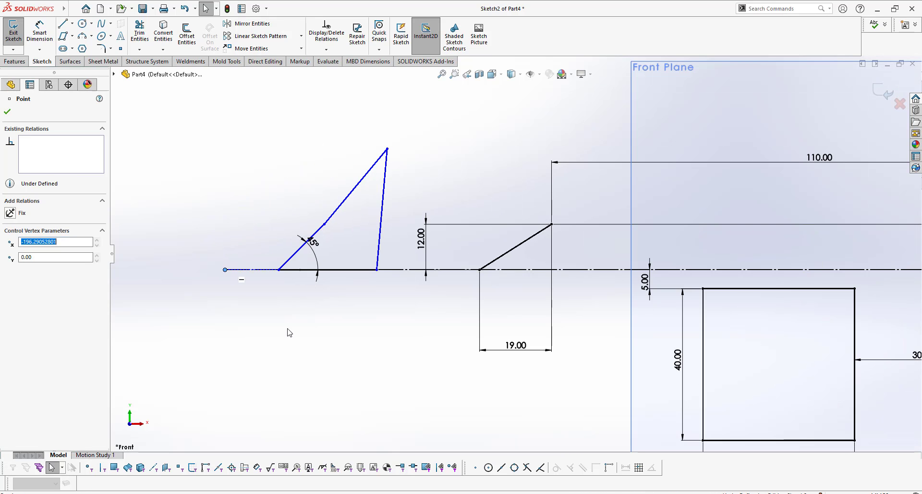
click(288, 329)
Step: Shift the quadrilateral's upper-left corner along the 45° side and place it at about X -171 mm, Y 12 mm
drag(324, 224, 311, 214)
click(312, 282)
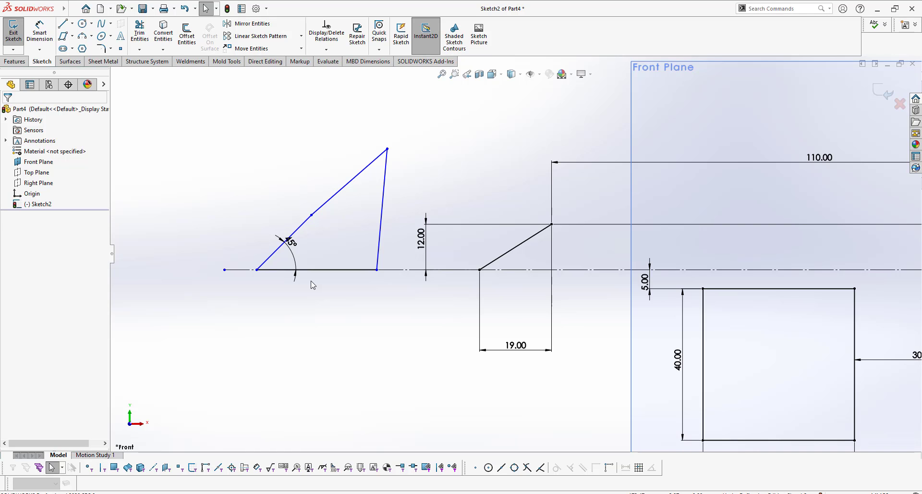
mouse_move(312, 216)
mouse_down()
mouse_move(326, 231)
mouse_move(306, 175)
mouse_move(334, 205)
mouse_move(329, 258)
mouse_move(320, 224)
mouse_up()
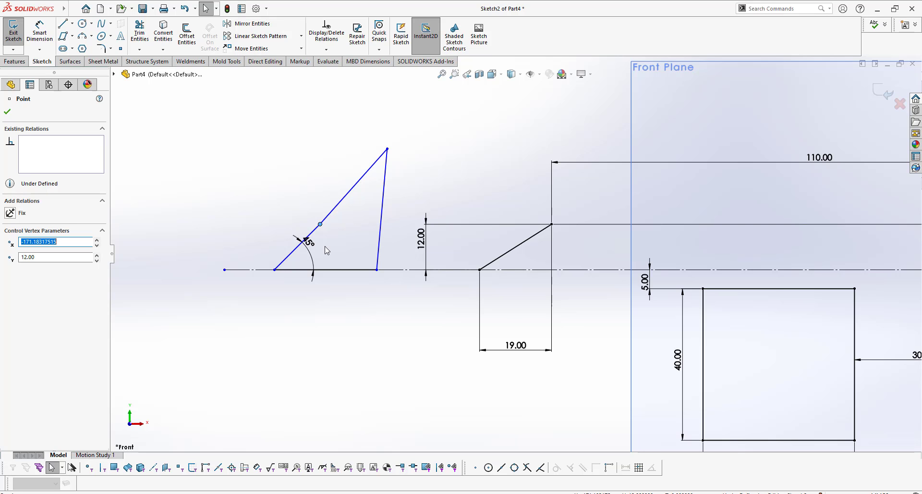
click(351, 349)
Step: Sketch a circle with a radius of about 5.35 mm centered on the horizontal centerline, between the 19 mm wide inclined line and the square
scroll(528, 304, up, 3)
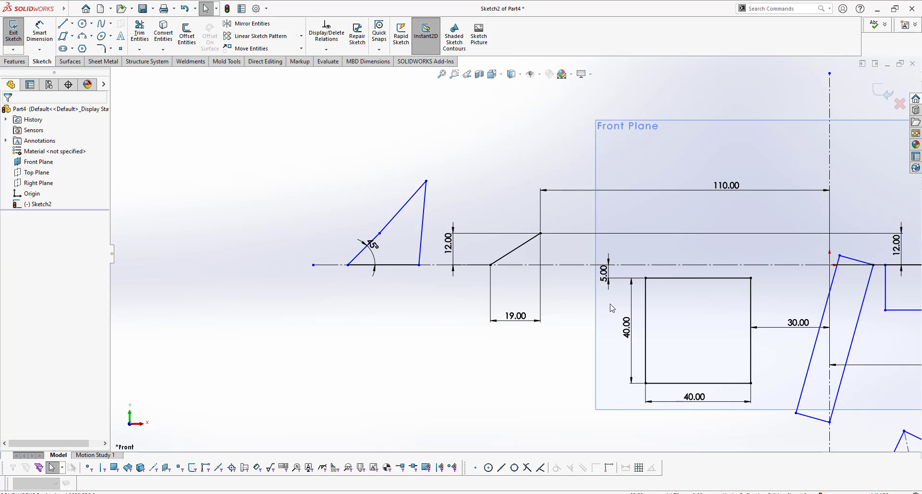
scroll(678, 306, up, 3)
scroll(804, 283, down, 5)
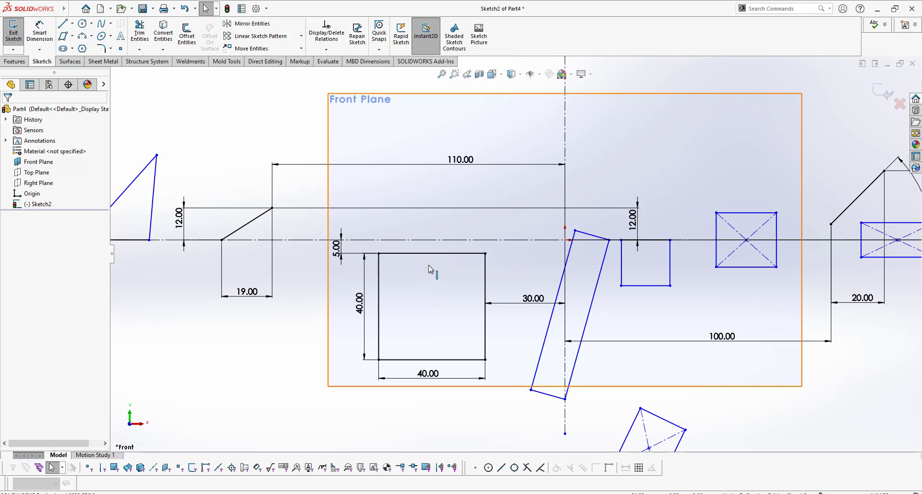
click(83, 24)
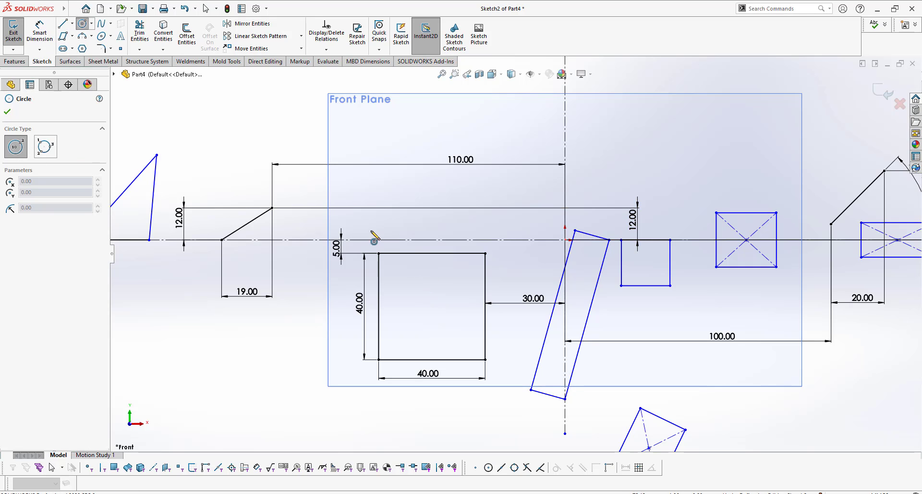
scroll(443, 238, up, 2)
scroll(443, 239, down, 3)
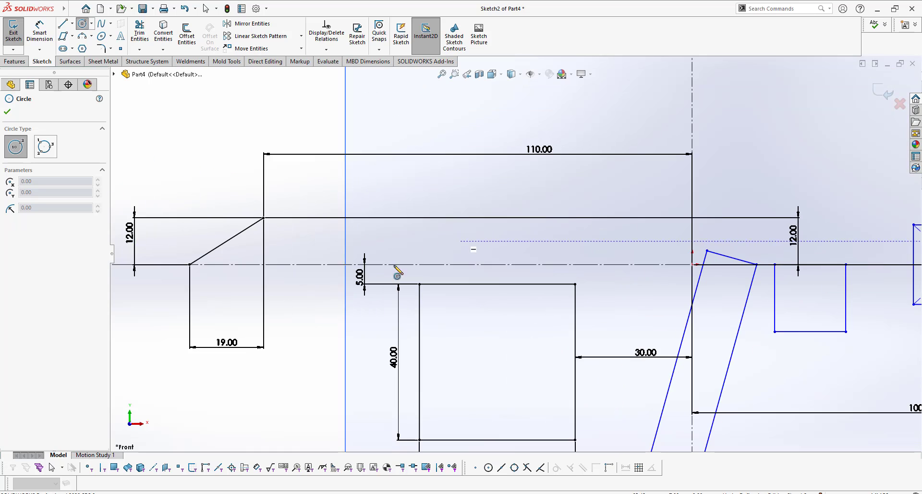
click(299, 264)
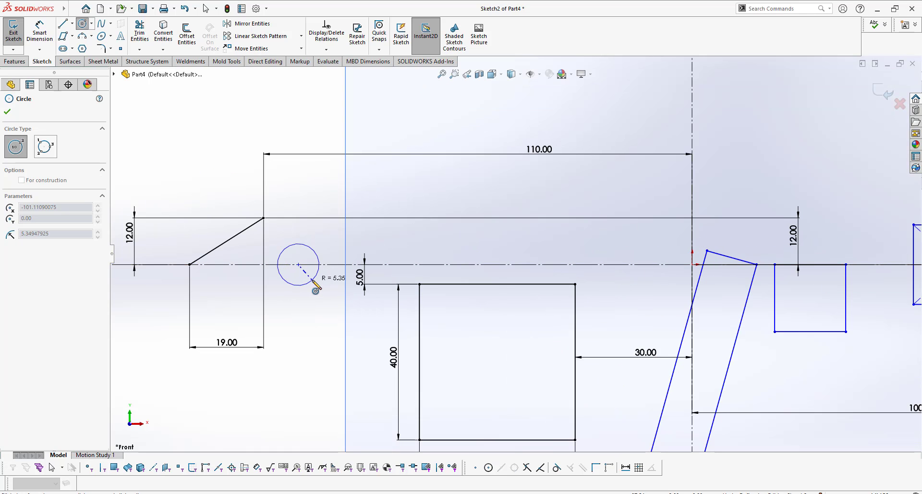
click(313, 279)
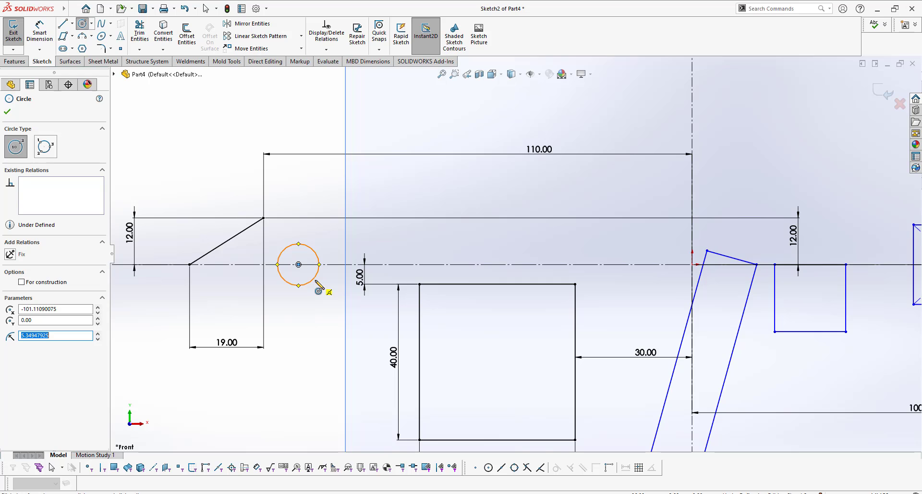
Step: Dimension the circle's diameter as 10 mm
right_drag(317, 338, 319, 264)
click(315, 276)
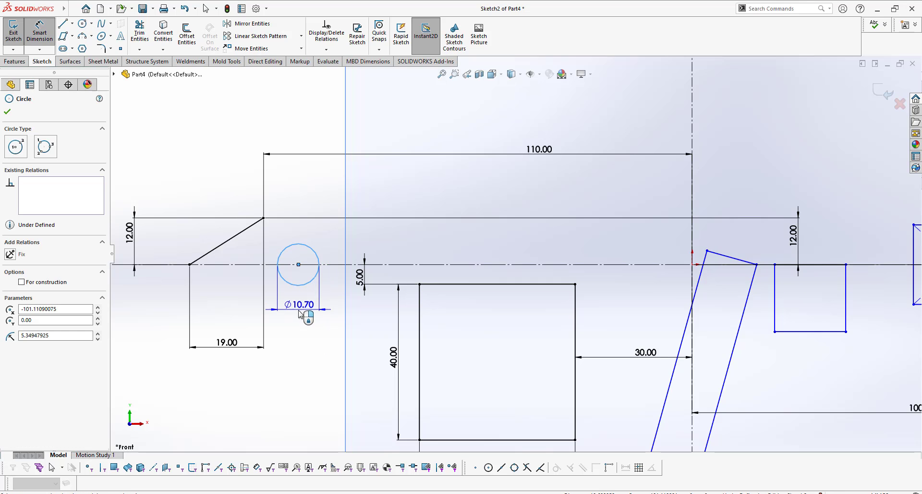
click(353, 345)
text(10)
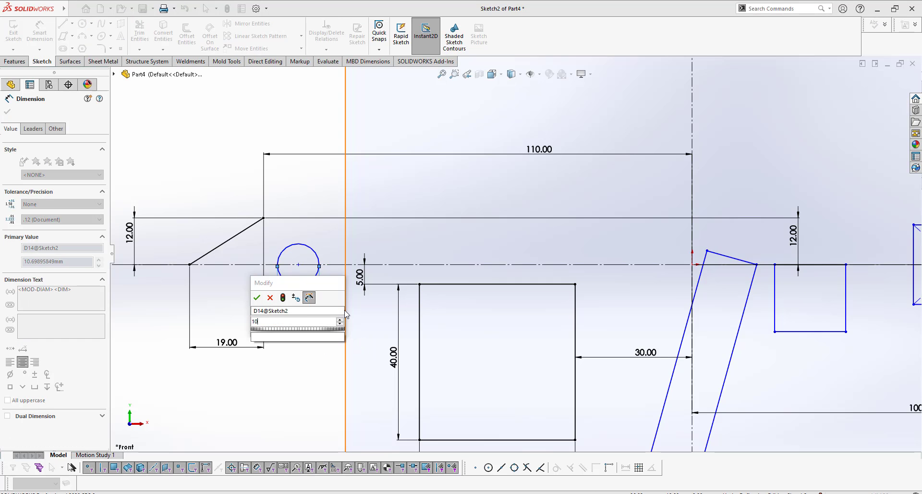
key(Return)
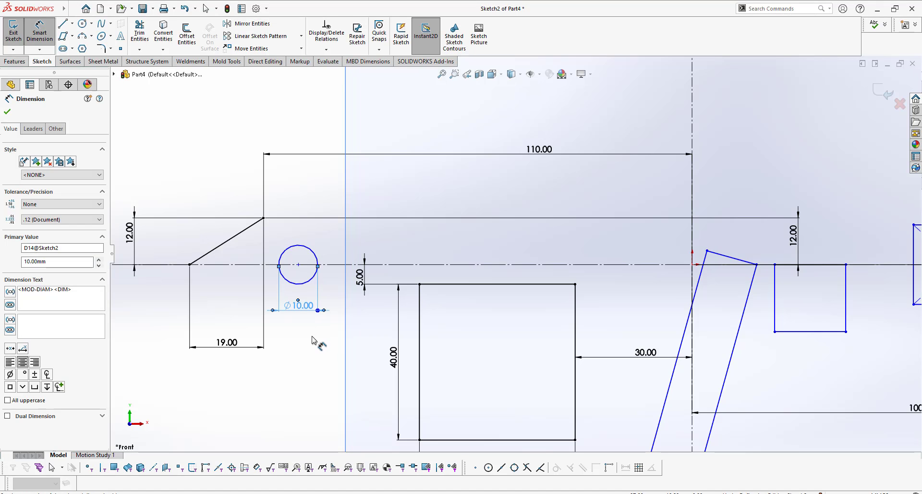
Step: Dimension the circle's center 100 mm from the vertical centerline and check the circle's definition status
click(315, 278)
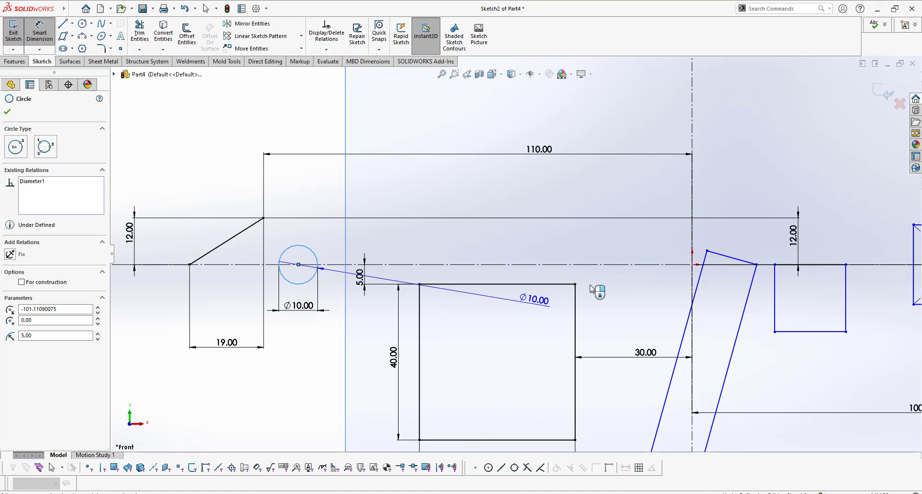
click(691, 267)
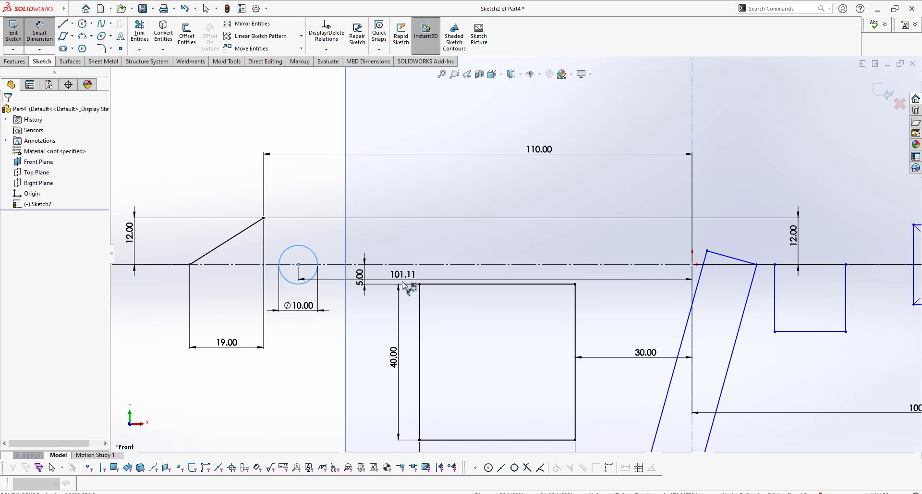
click(403, 287)
text(100)
key(Return)
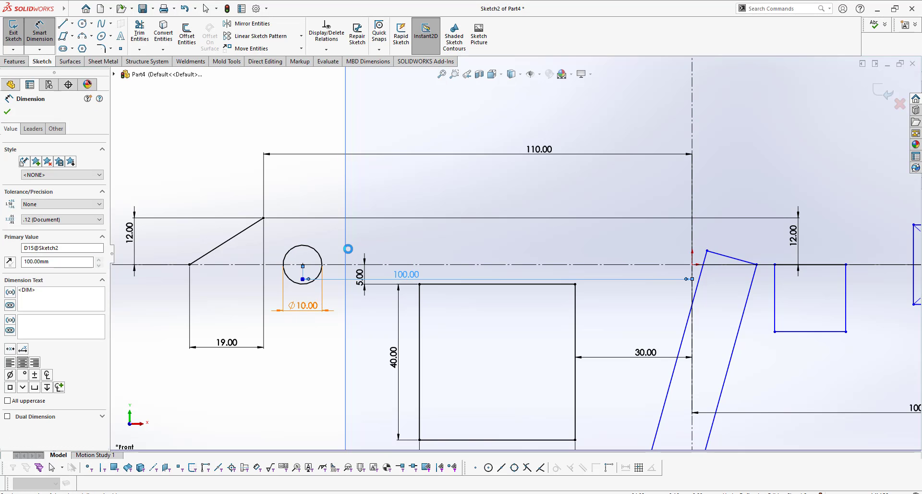
key(Escape)
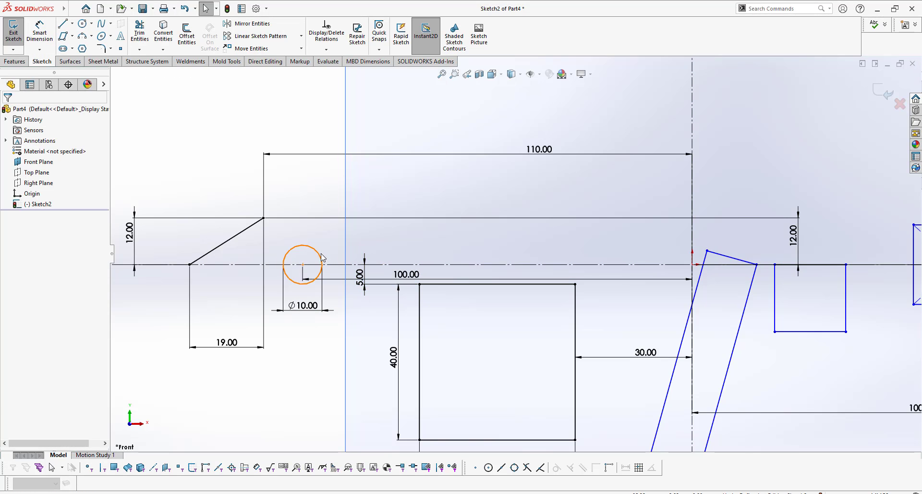
click(317, 256)
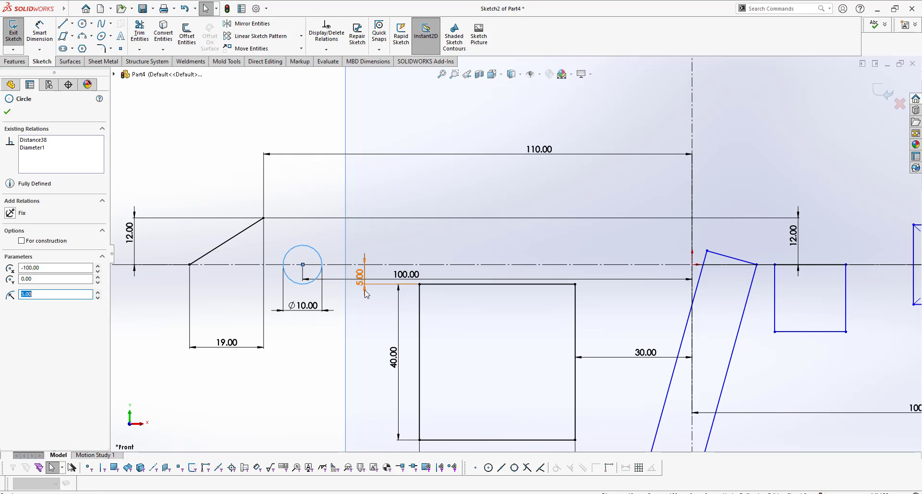
click(148, 104)
Step: Sketch a perimeter circle with a radius of about 9 mm, tangent to the horizontal and vertical centerlines, above and left of the origin
click(91, 23)
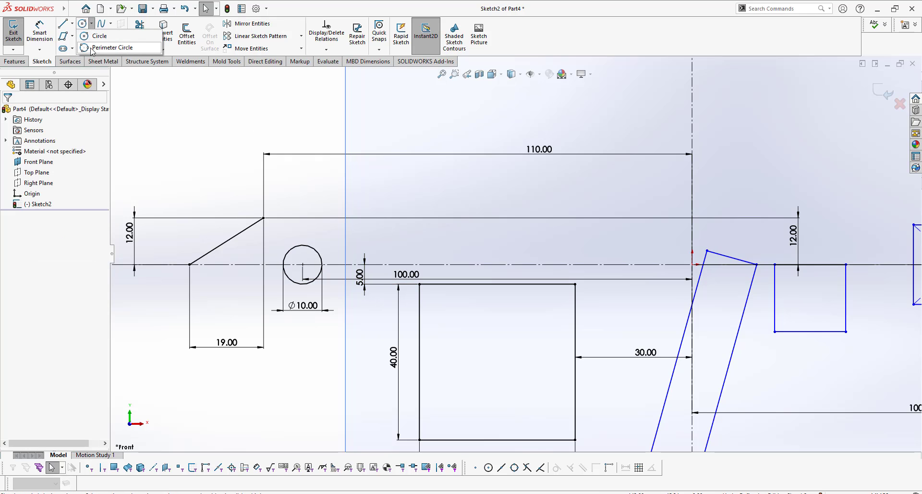
click(98, 48)
click(652, 264)
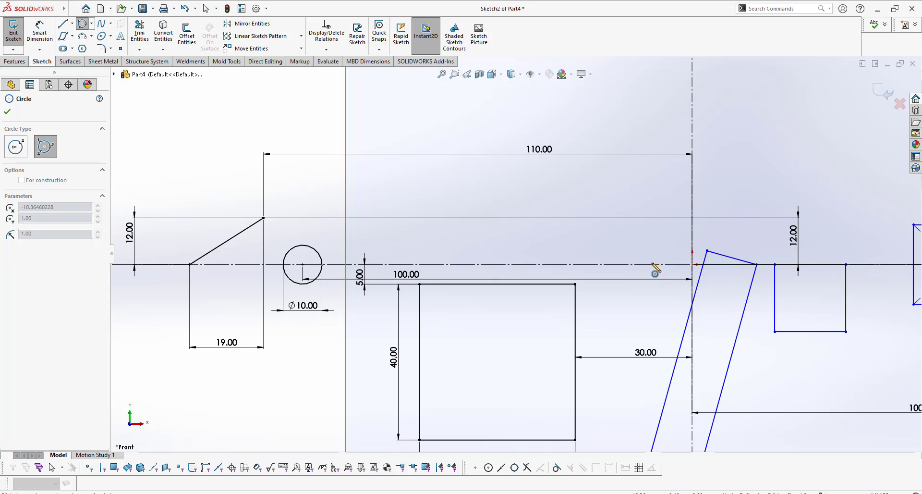
click(692, 233)
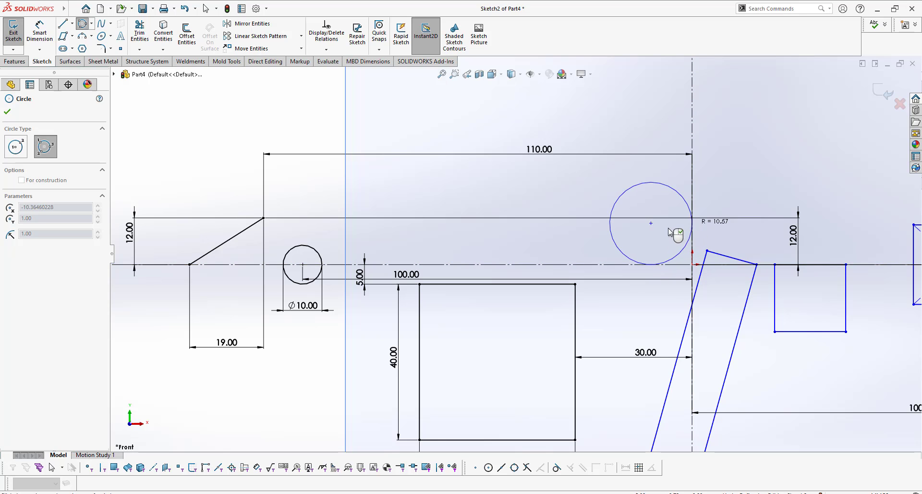
click(641, 200)
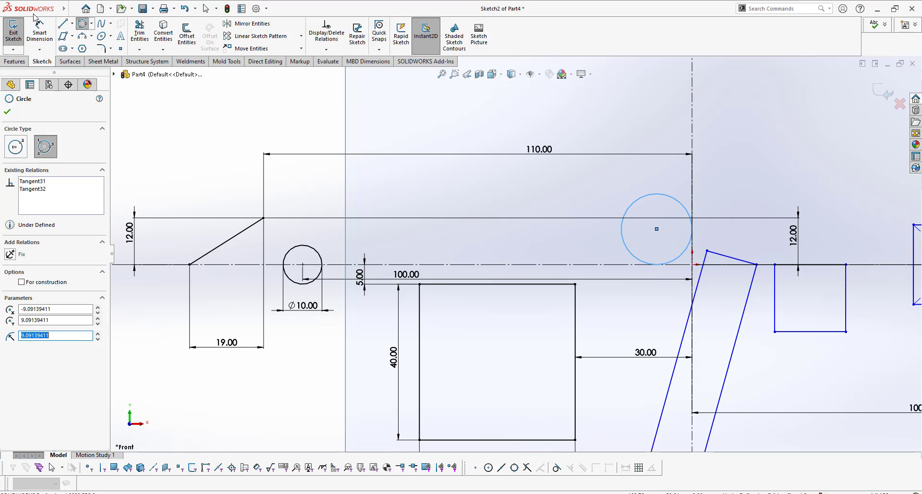
Step: Sketch a 90° 3 point arc with a radius of about 13.5 mm, starting at the square's lower-left corner and curving below the square
click(83, 40)
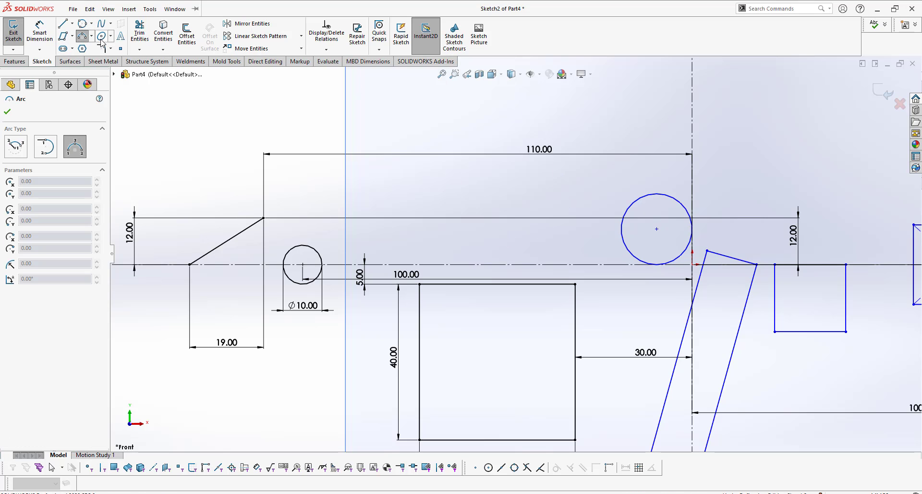
click(92, 37)
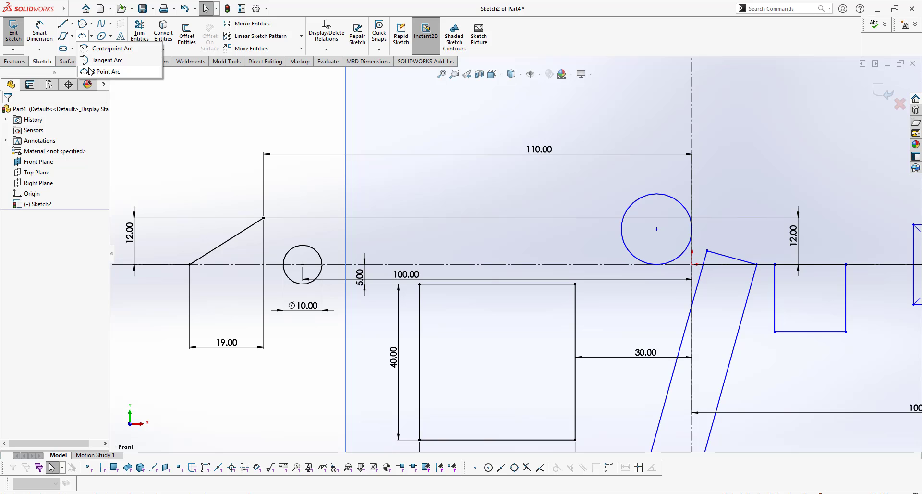
click(91, 71)
scroll(343, 287, up, 3)
scroll(607, 391, down, 3)
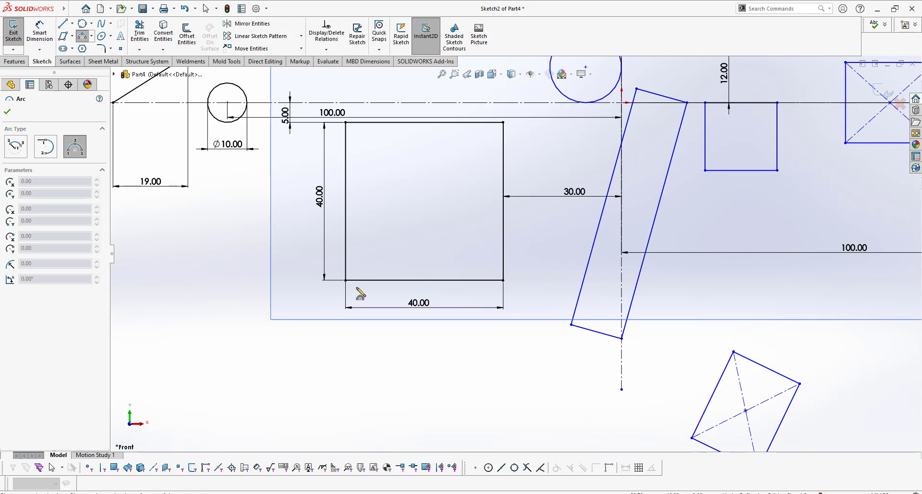
click(345, 280)
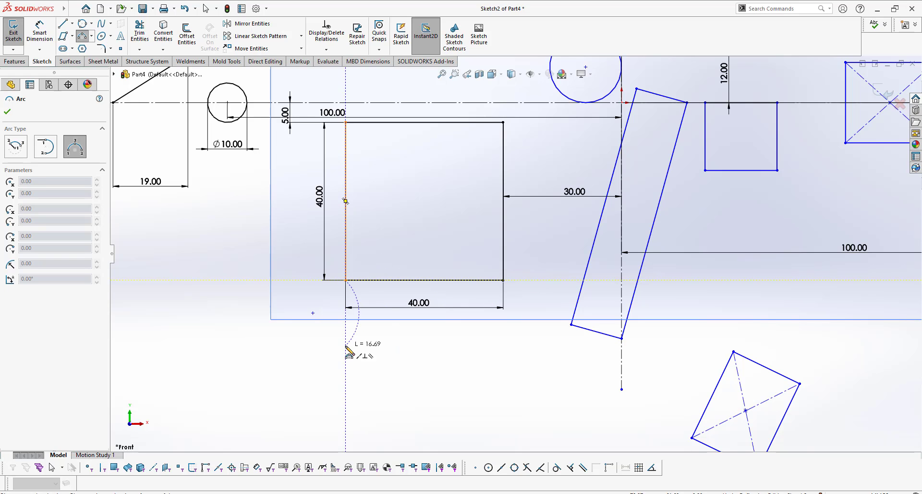
click(397, 337)
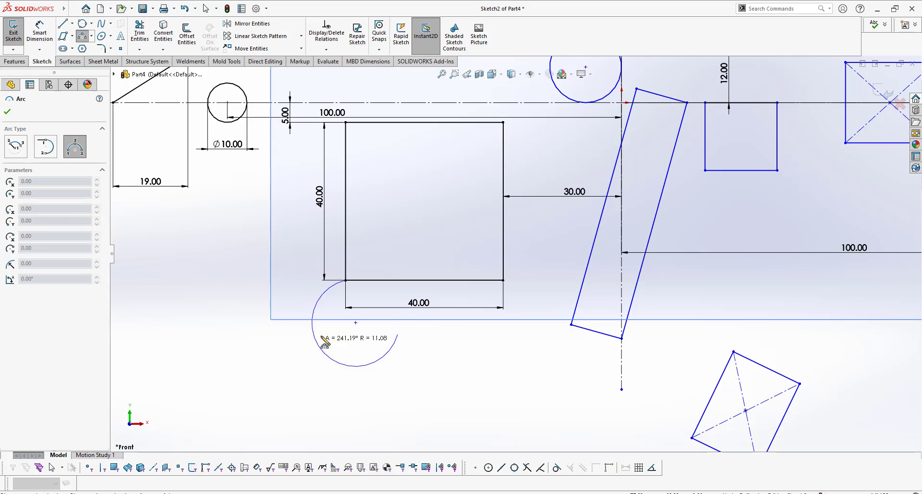
click(361, 318)
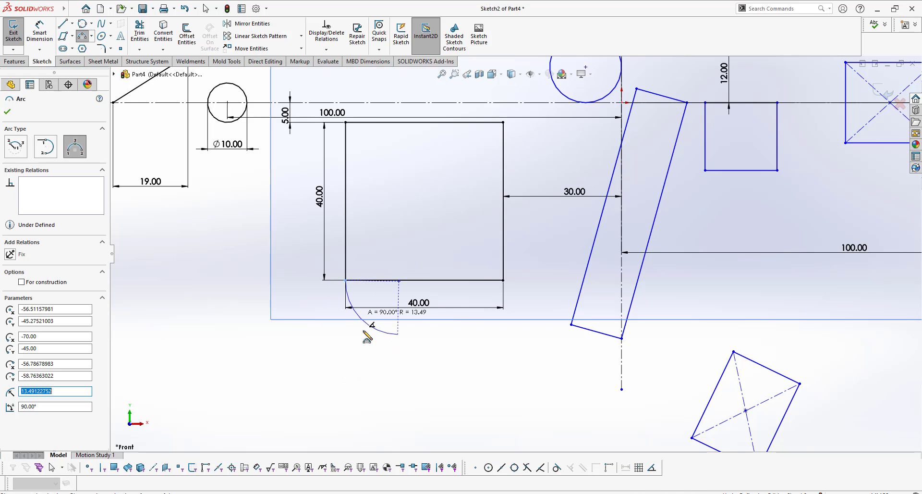
key(Escape)
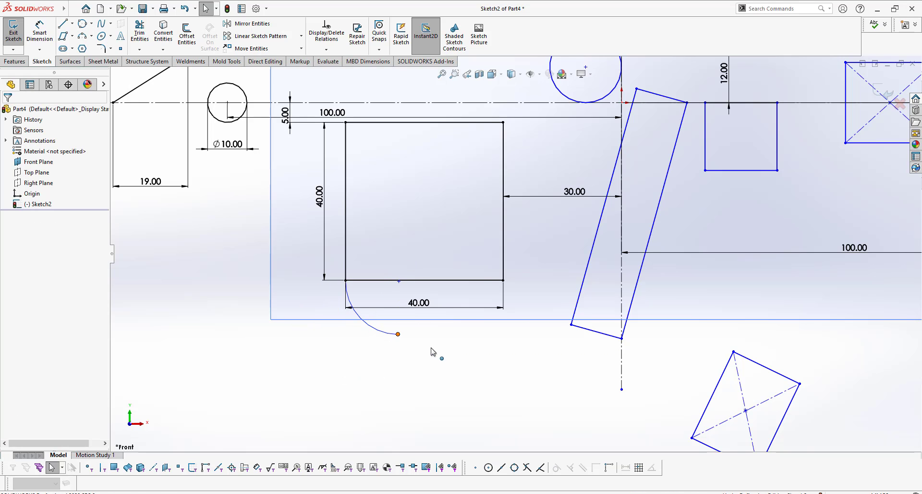
Step: Extend the 3 point arc to the square's lower-right corner, forming a 180° semicircle below the bottom edge
drag(398, 334, 549, 349)
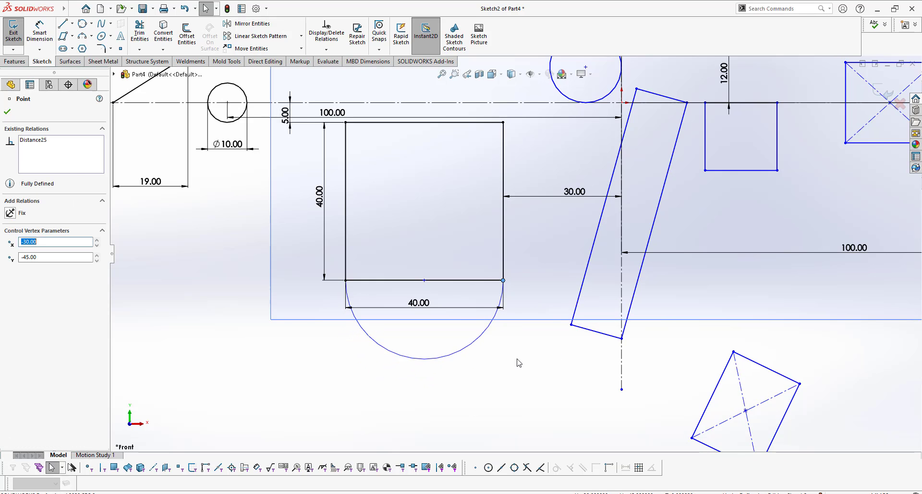
click(517, 360)
right_drag(517, 360, 511, 328)
key(Escape)
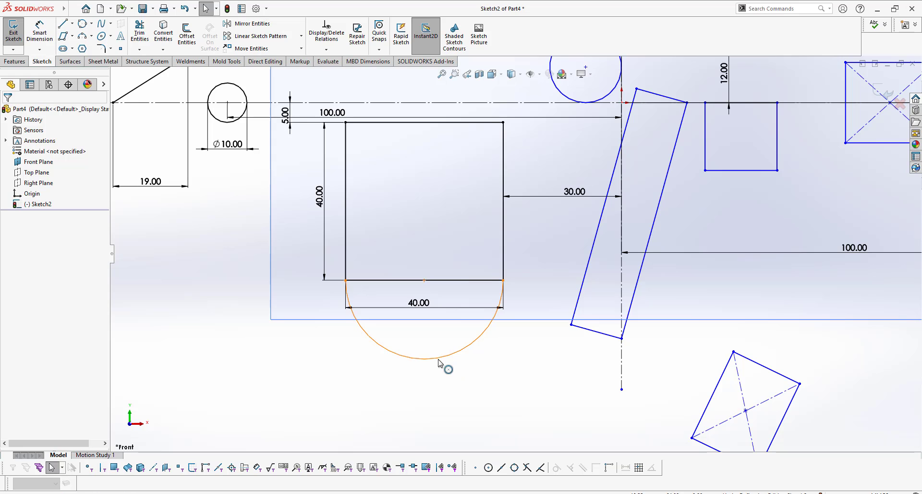
Step: Dimension the semicircle's radius as 20 mm
key(Return)
click(457, 352)
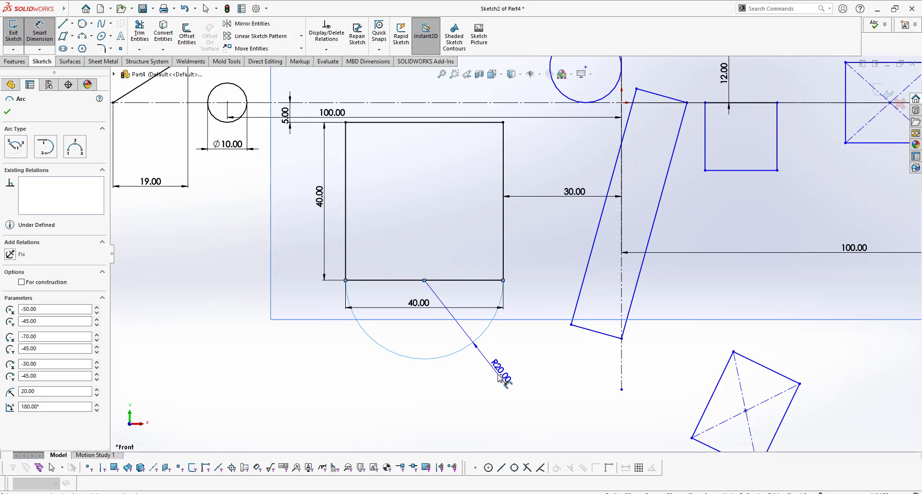
click(470, 384)
click(458, 361)
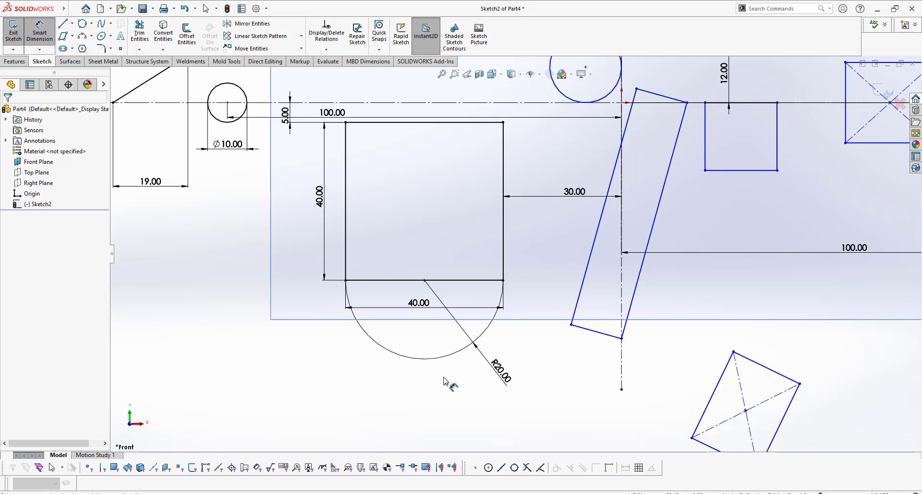
key(Escape)
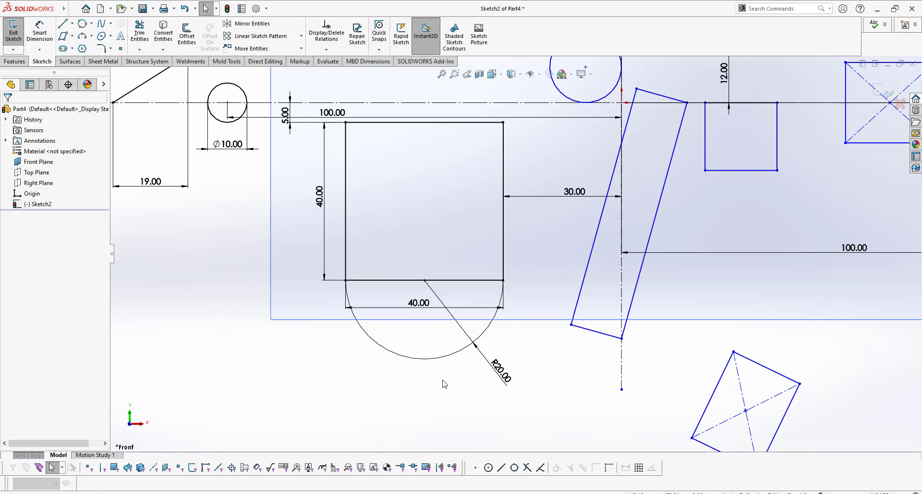
Step: Sketch a 90° centerpoint arc with a radius of about 18 mm inside the square, centered on its lower-left corner
click(91, 36)
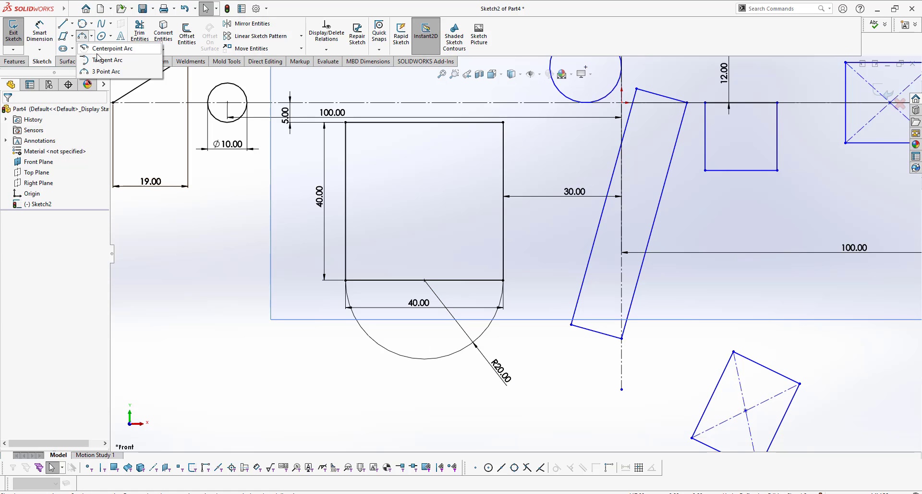
click(98, 53)
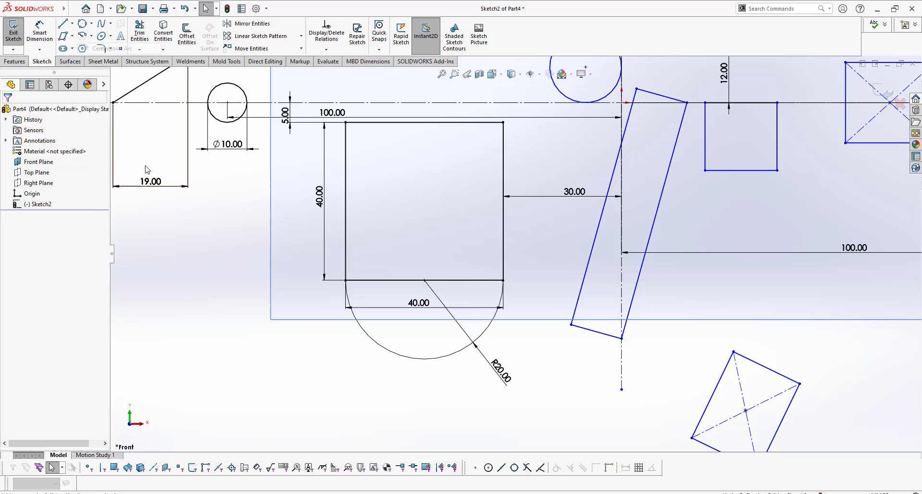
click(346, 280)
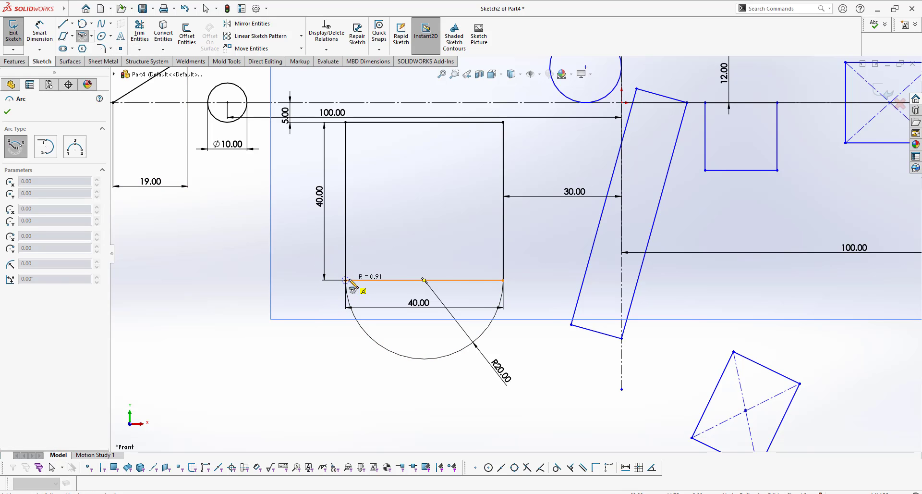
click(345, 210)
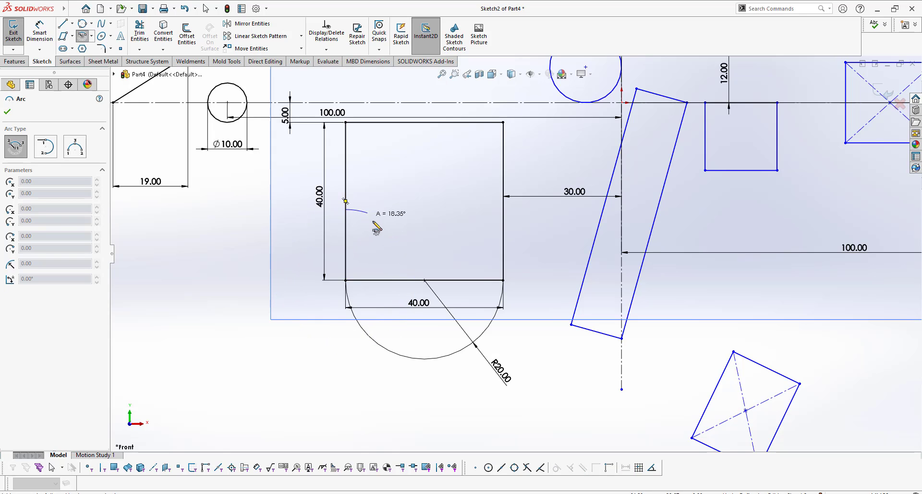
click(417, 280)
key(Escape)
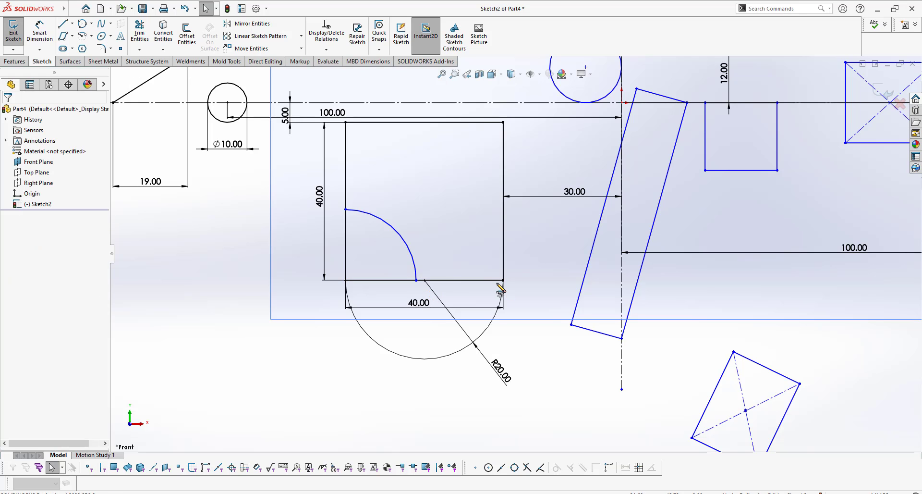
Step: Examine the properties of the semicircle, the square's bottom edge and the 90° centerpoint arc
click(415, 360)
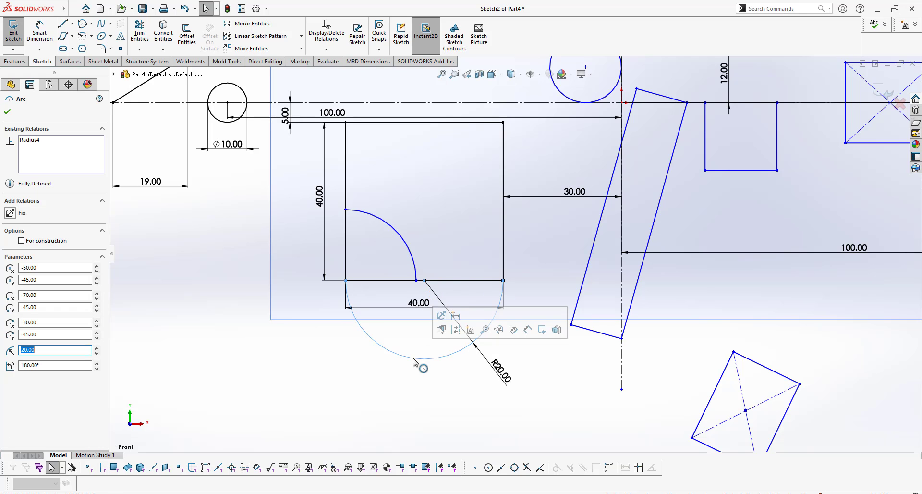
click(92, 36)
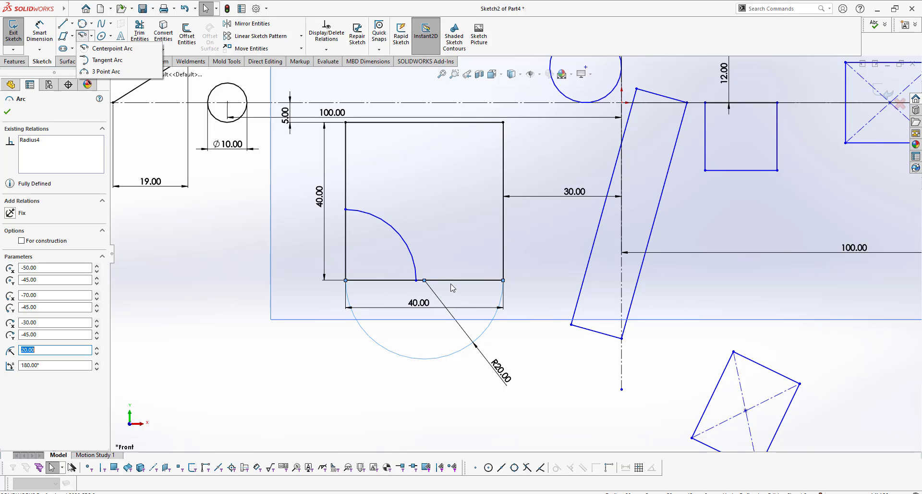
click(438, 280)
click(93, 36)
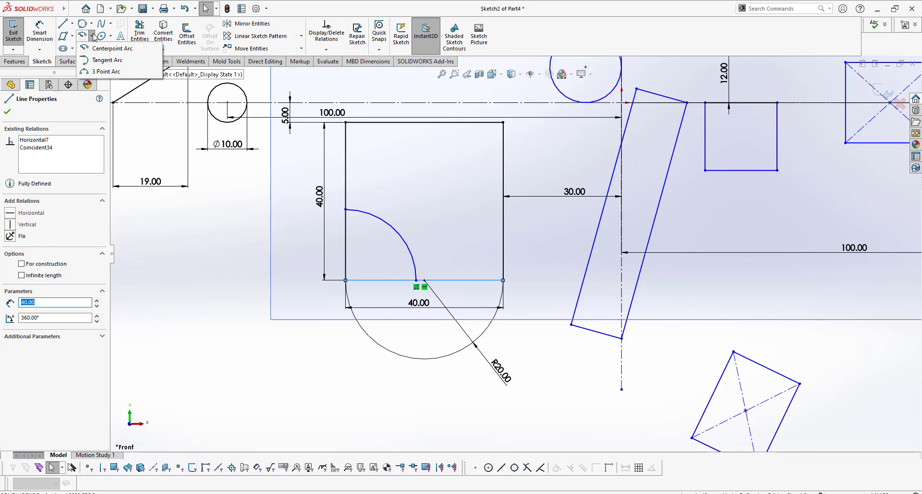
click(112, 49)
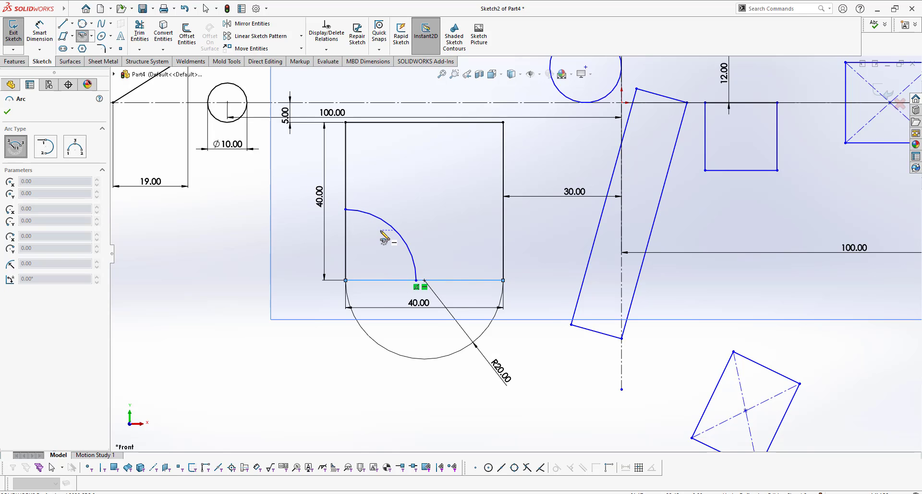
key(Escape)
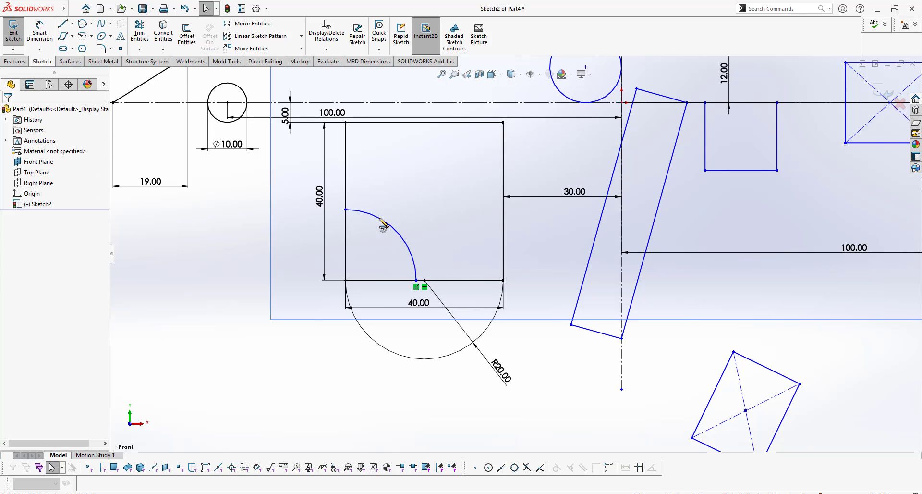
click(381, 222)
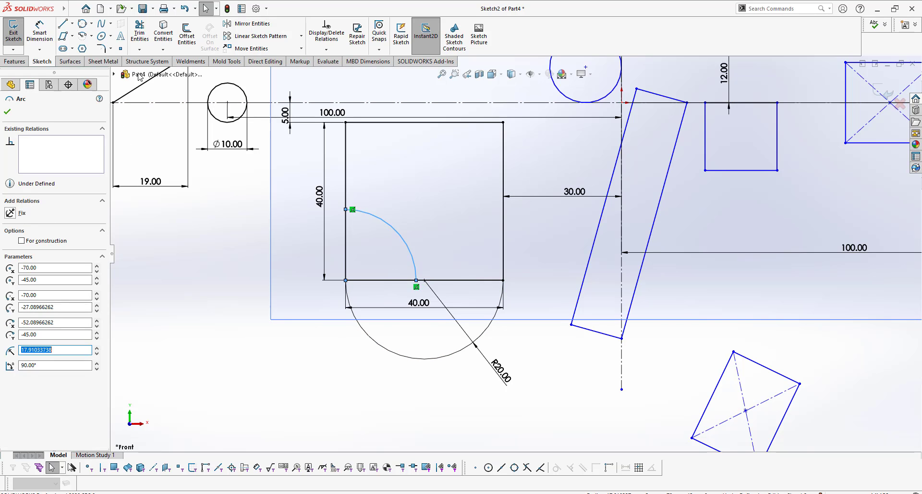
Step: Sketch a tangent arc of about 70° with a radius of about 11.5 mm, from the square's upper-right corner outward and down
click(91, 36)
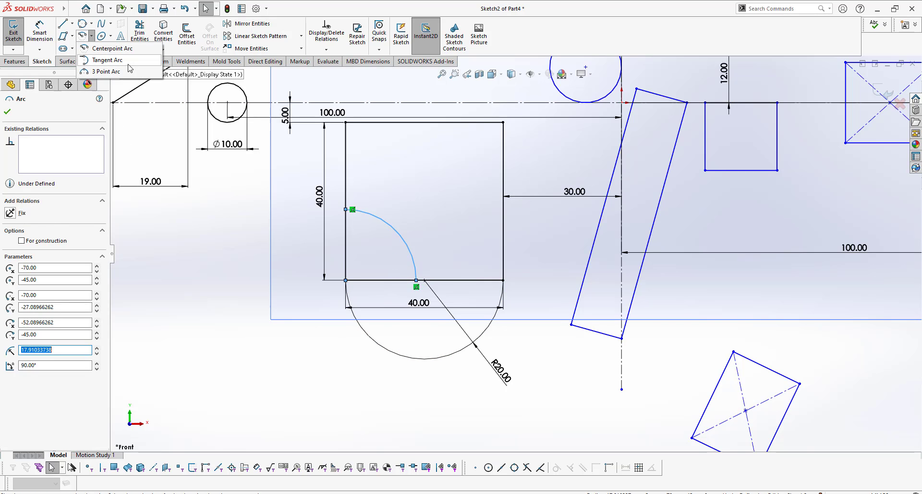
click(107, 60)
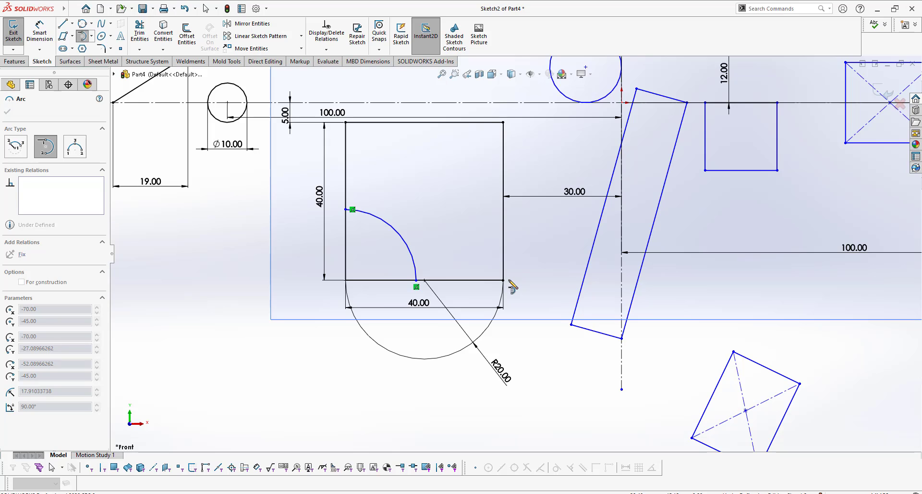
click(503, 123)
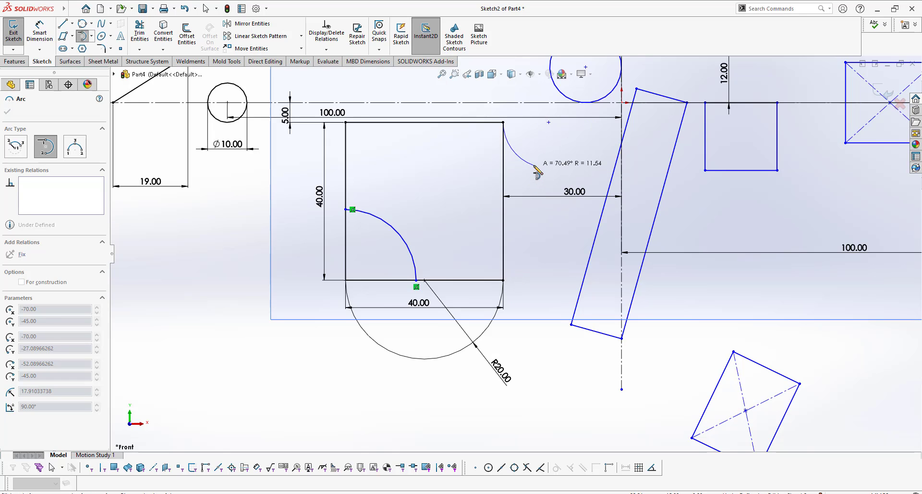
key(Escape)
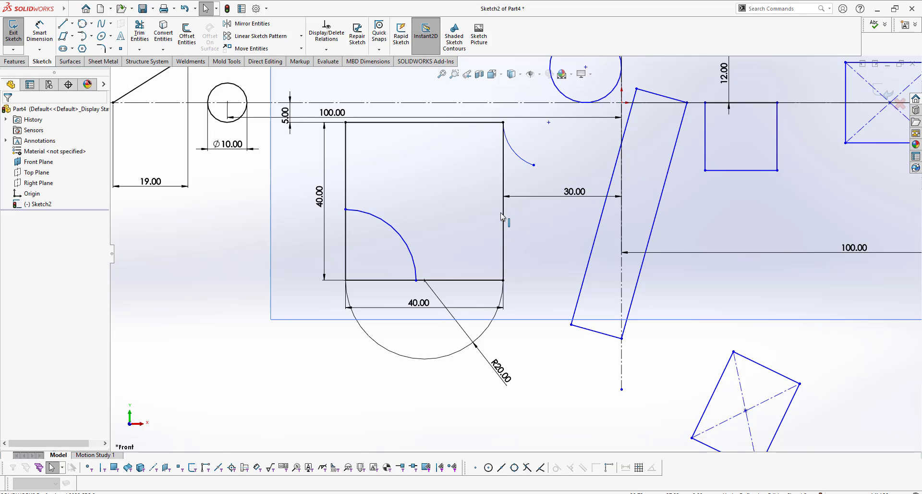
click(62, 24)
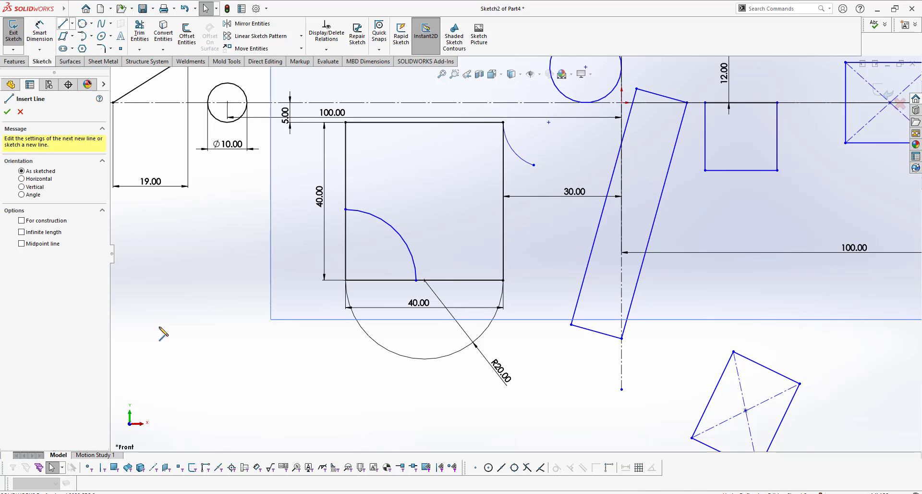
key(Escape)
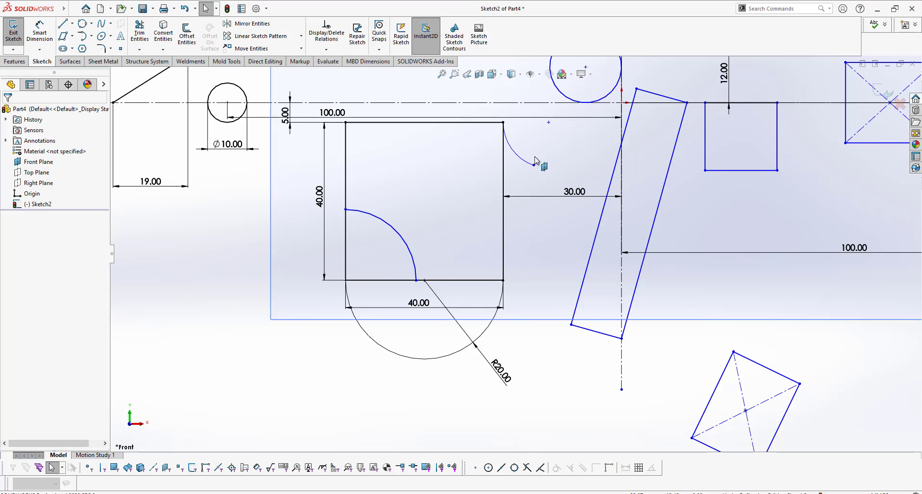
Step: Sketch a tangent arc with a radius of about 113 mm from the square's upper-left corner to the apex of the leftmost triangle
click(86, 37)
click(346, 123)
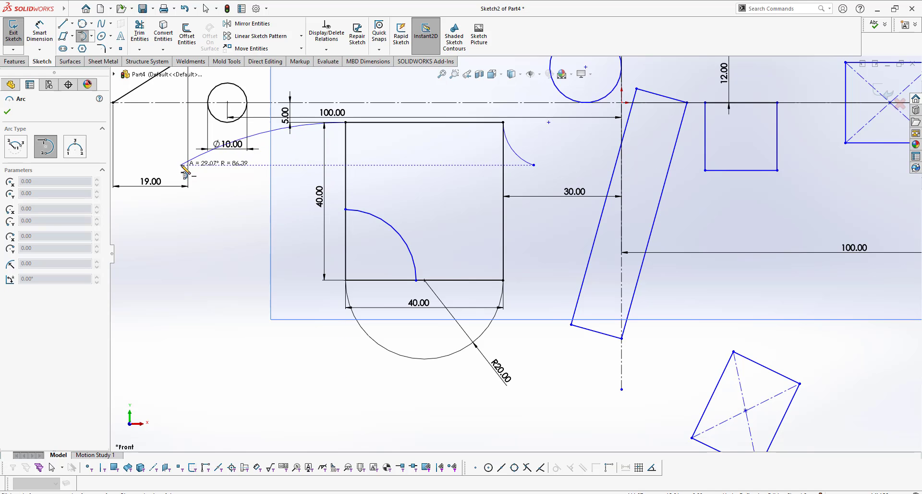
scroll(332, 154, up, 3)
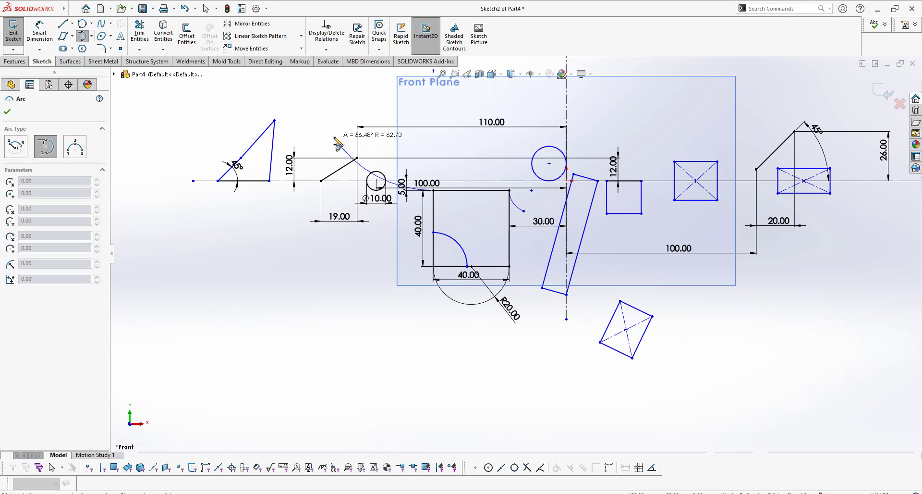
click(275, 120)
key(Escape)
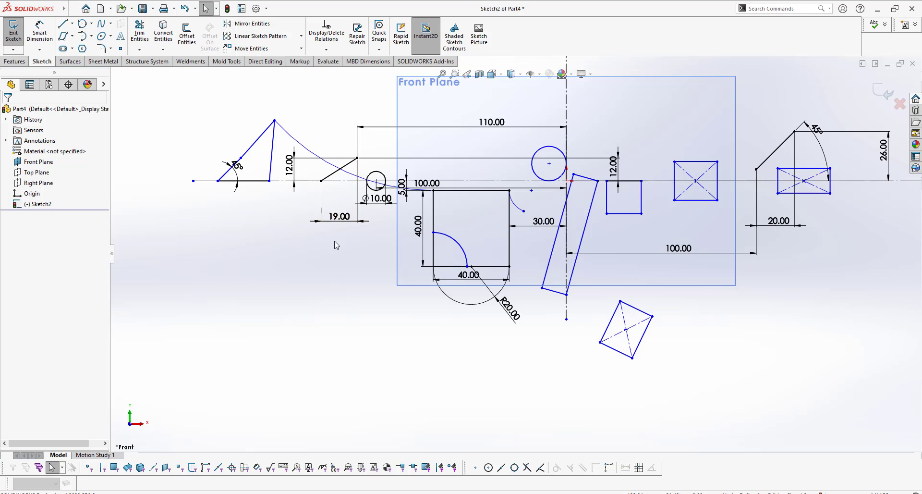
Step: Check the relations and definition status of the long tangent arc and the semicircle below the square
click(300, 144)
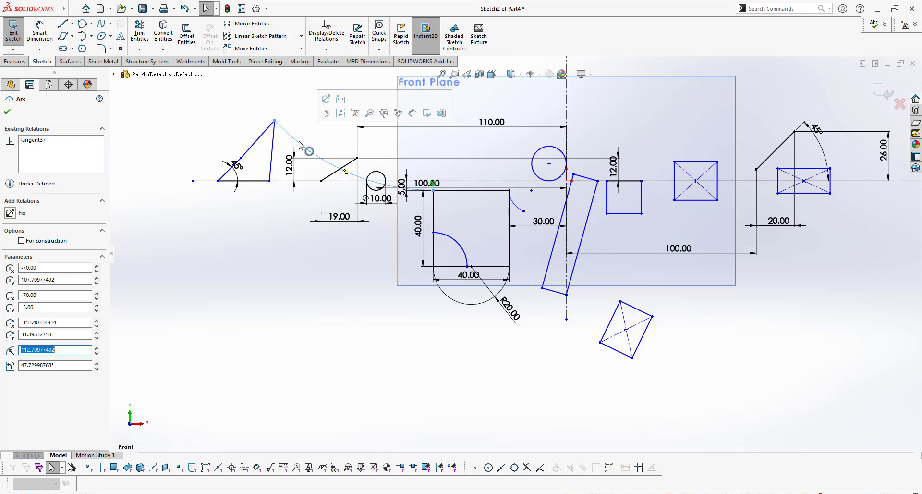
scroll(480, 283, down, 3)
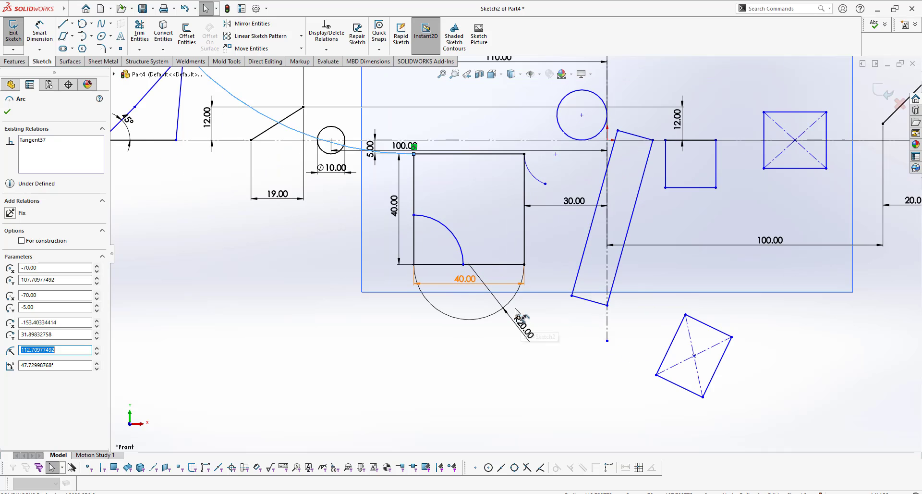
click(511, 303)
click(91, 35)
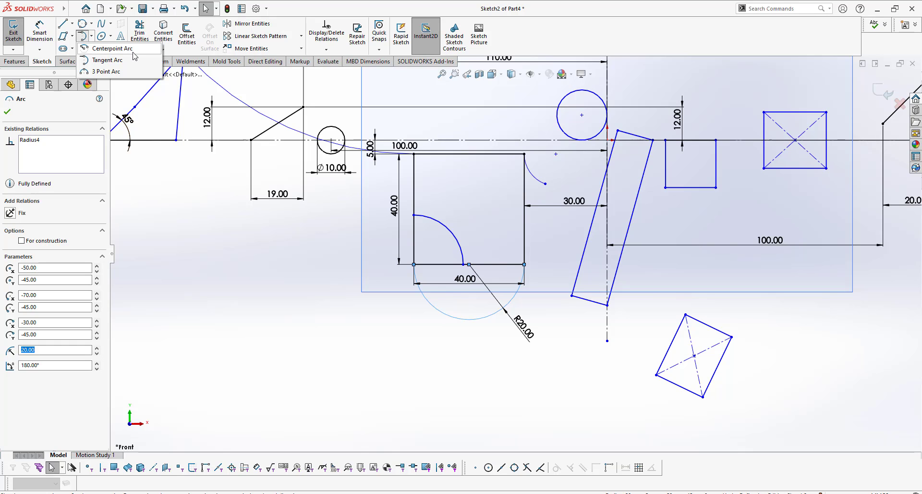
click(161, 247)
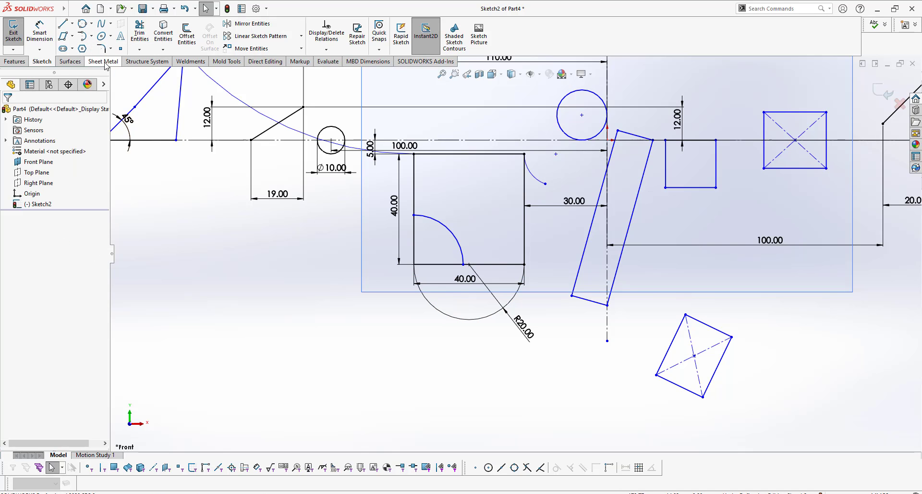
Step: Sketch a 5-sided polygon with an inscribed circle about 30 mm in diameter, centered below the square and semicircle
click(82, 49)
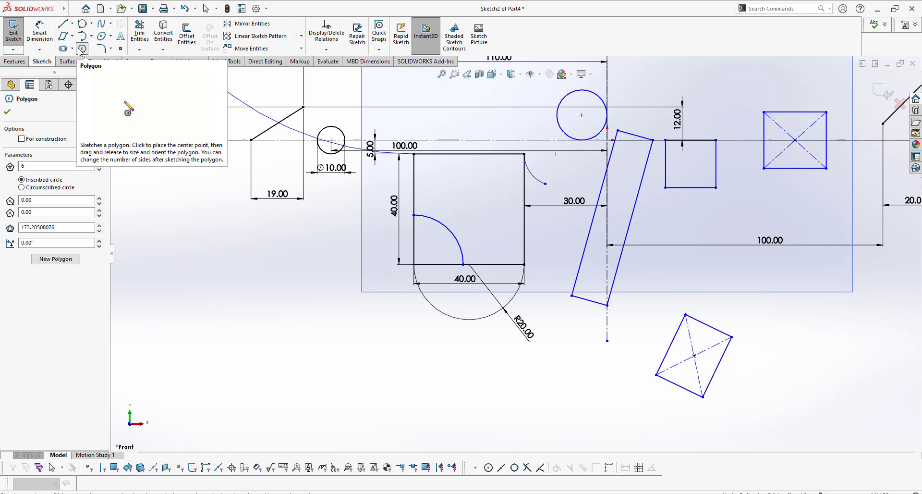
scroll(684, 318, up, 5)
scroll(627, 291, down, 5)
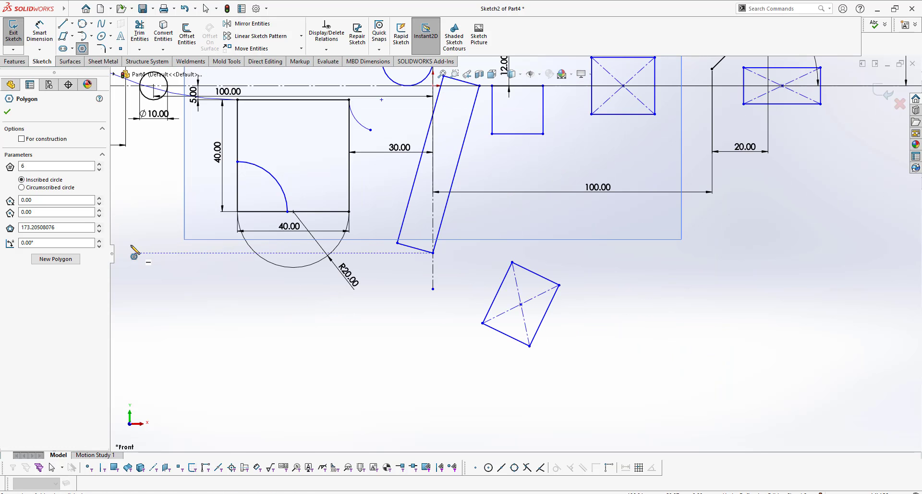
key(z)
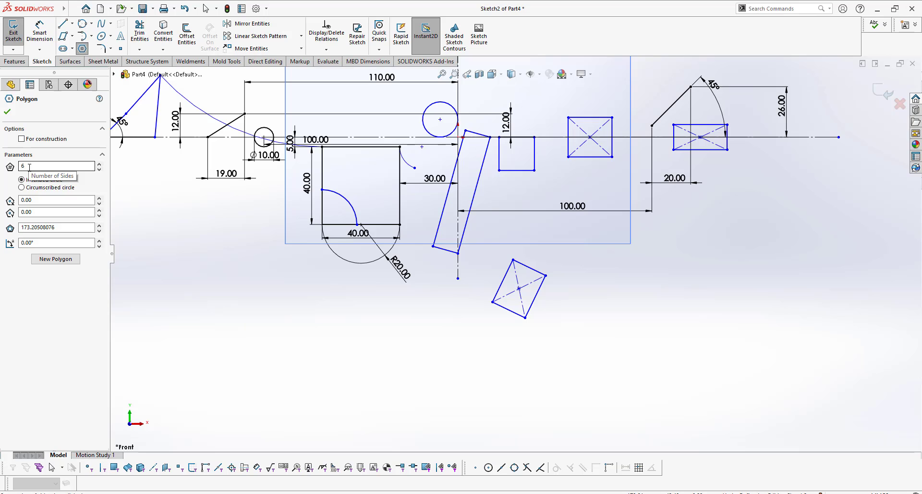
click(30, 167)
key(BackSpace)
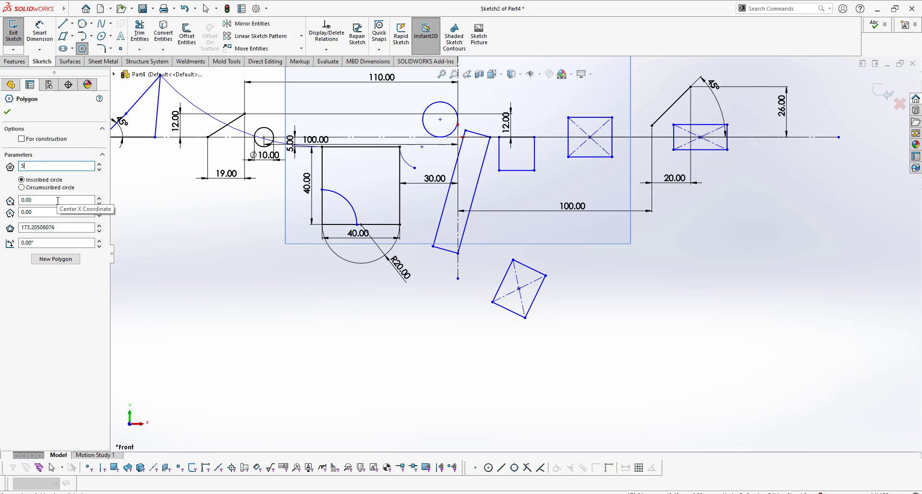
click(385, 346)
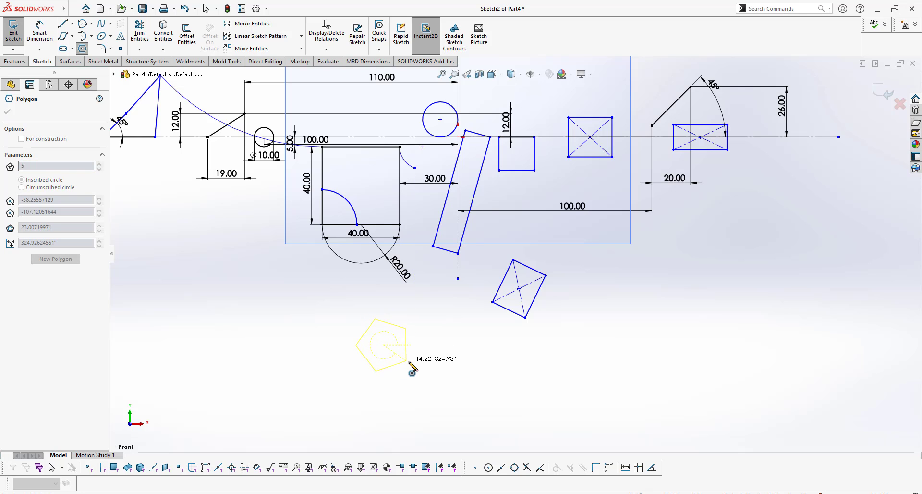
click(405, 374)
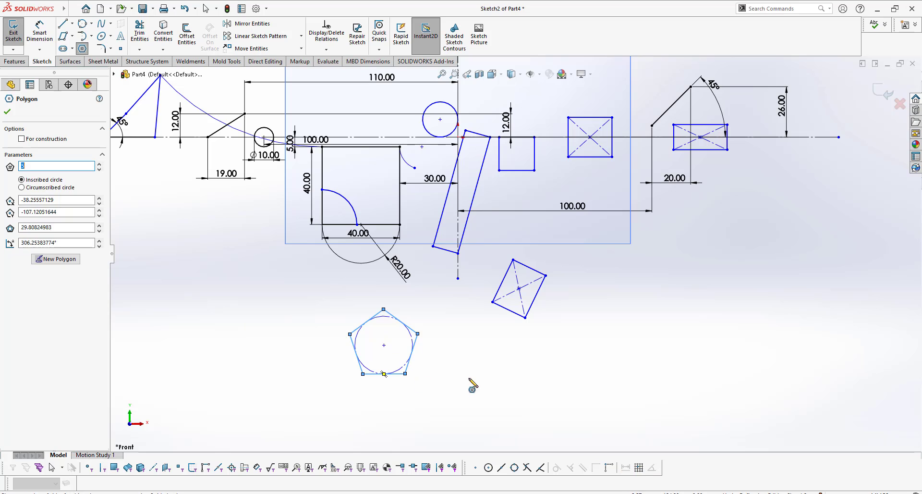
Step: Sketch a 5-sided polygon with a circumscribed circle about 31 mm in diameter, to the right of the first pentagon
key(Escape)
click(414, 342)
click(196, 268)
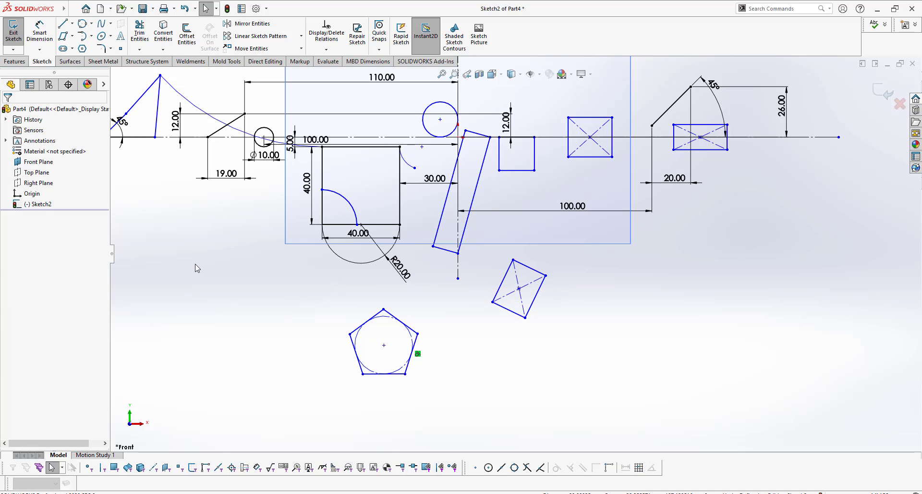
click(82, 48)
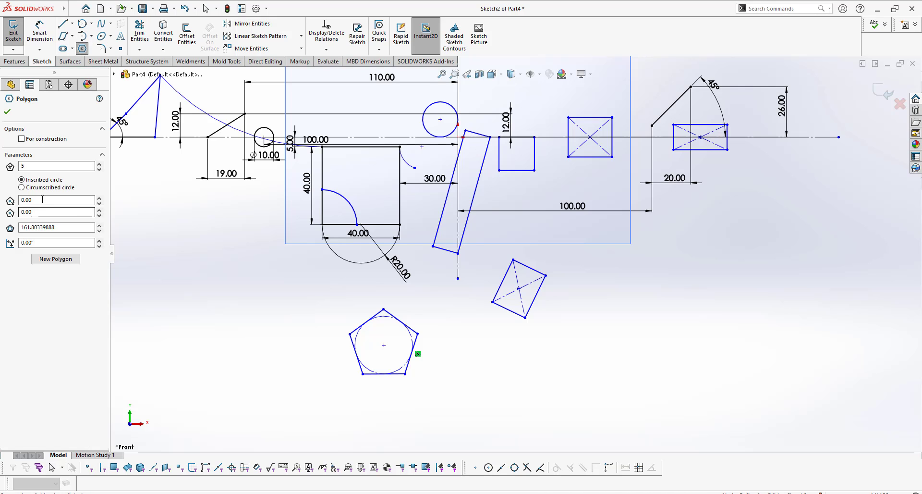
click(42, 190)
click(491, 351)
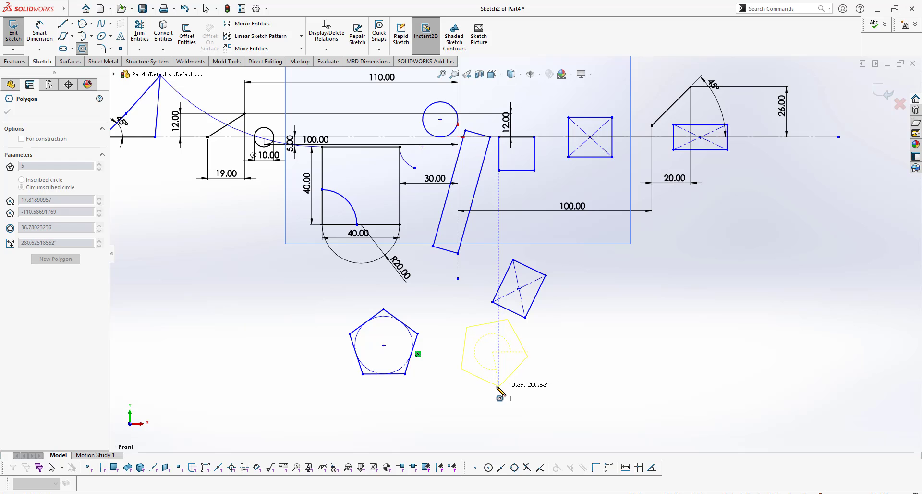
click(514, 373)
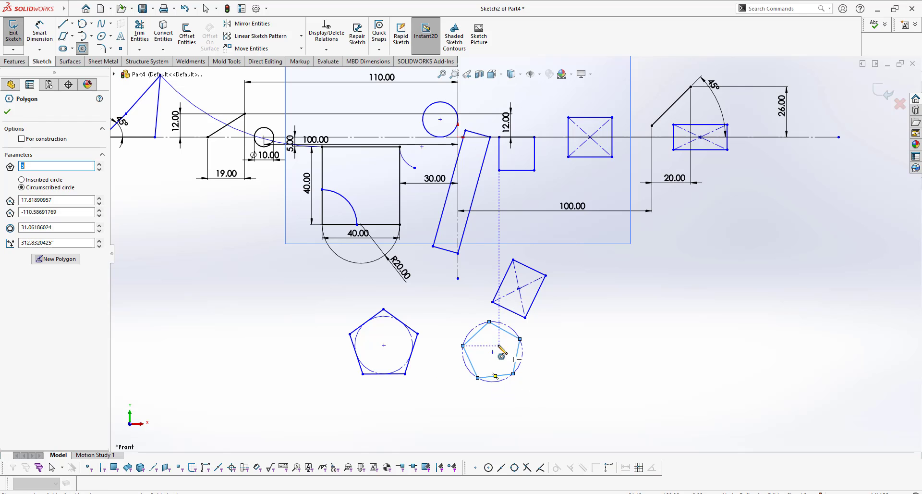
key(Escape)
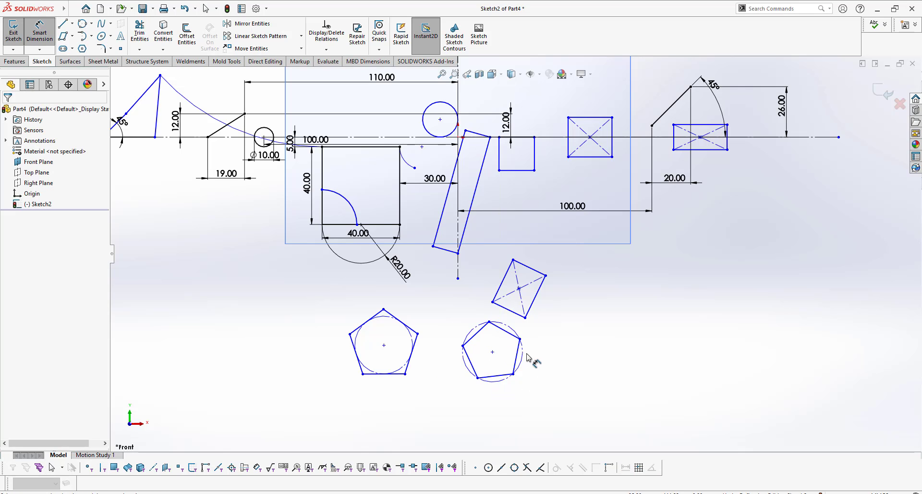
Step: Dimension the right pentagon's circumscribed circle with a diameter of 30 mm
click(523, 354)
click(537, 379)
text(30)
key(Return)
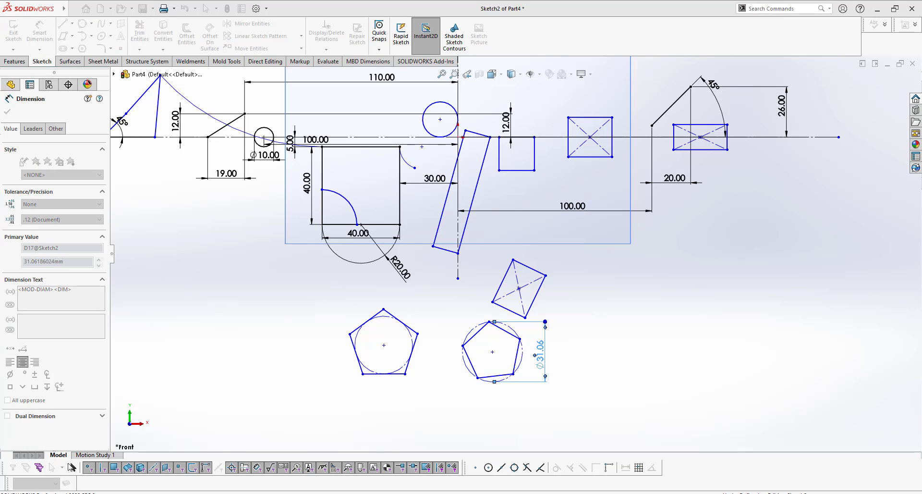
Step: Dimension the left pentagon's inscribed circle with a diameter of 30 mm
click(402, 375)
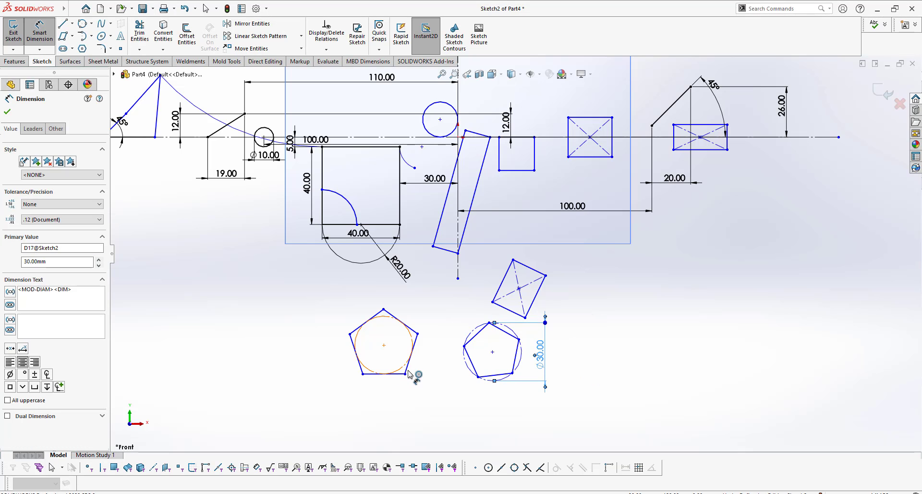
click(429, 402)
text(30)
key(Return)
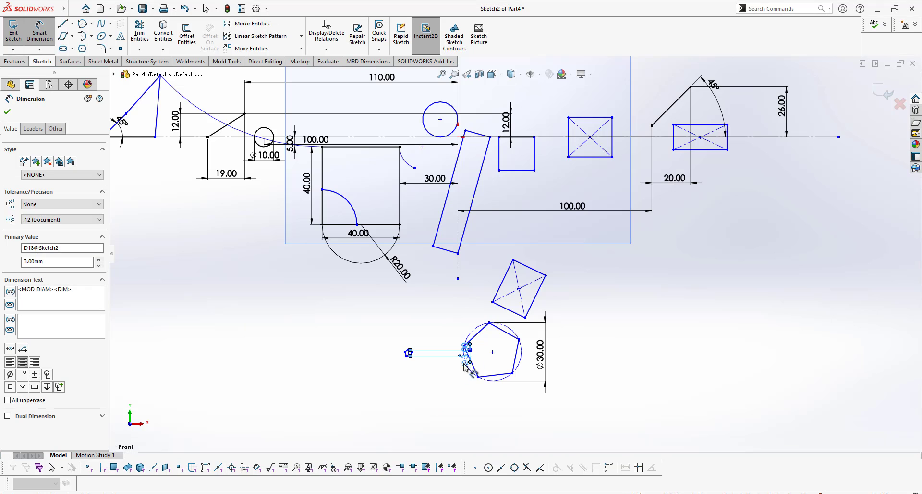
key(Escape)
double_click(466, 355)
text(30)
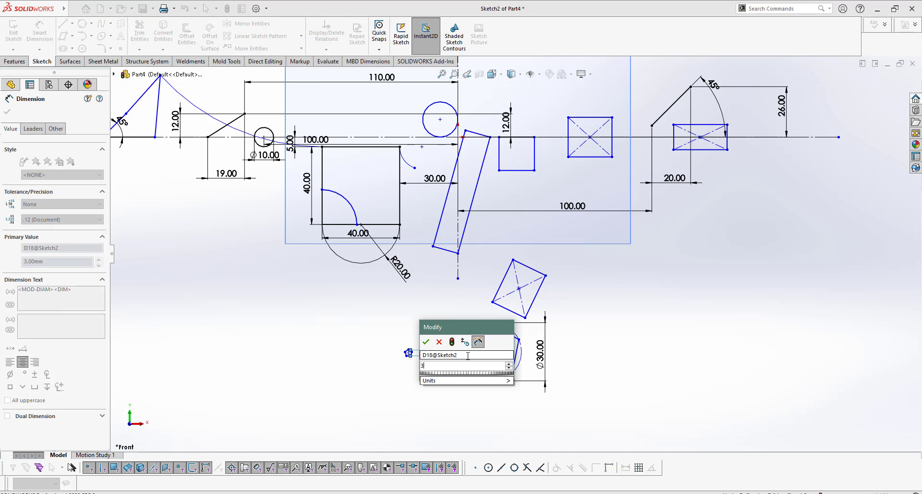
key(Return)
click(216, 304)
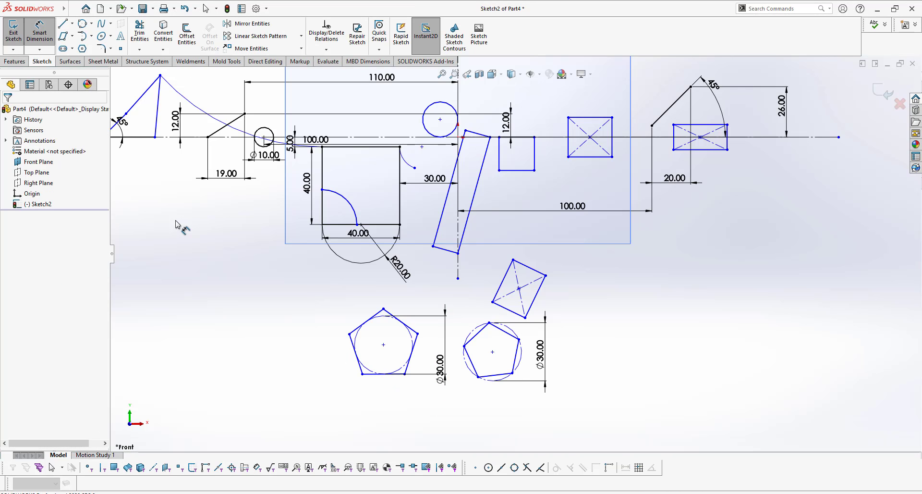
click(86, 49)
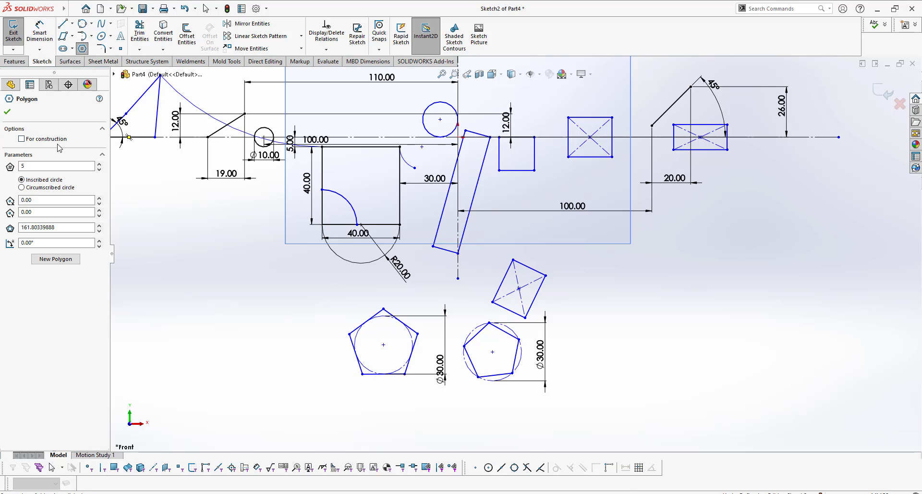
double_click(36, 166)
text(6)
click(7, 112)
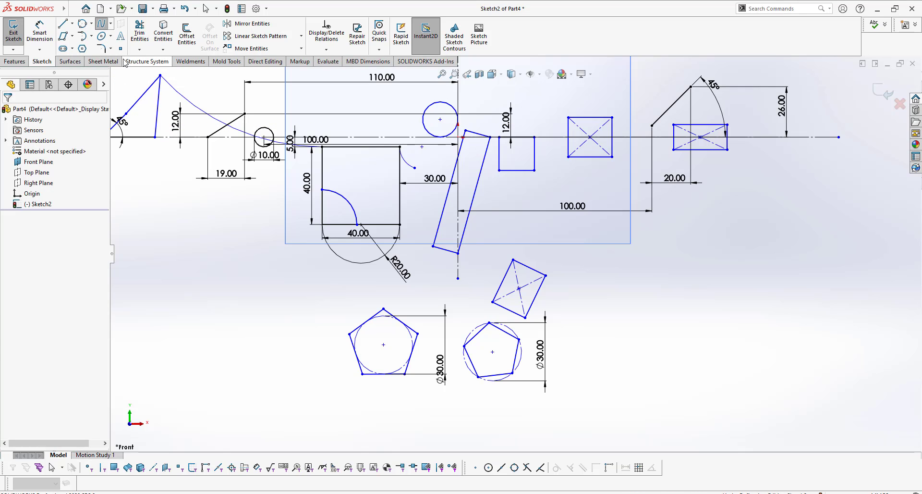
click(111, 23)
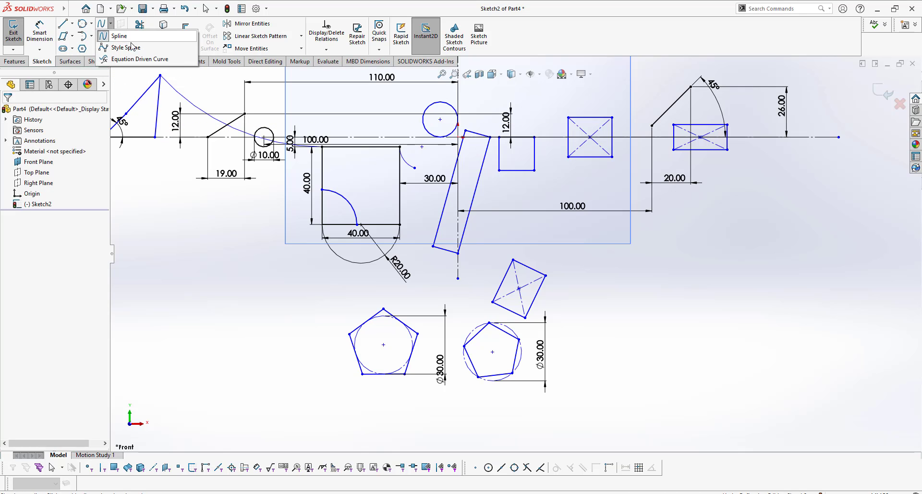
click(692, 227)
key(Escape)
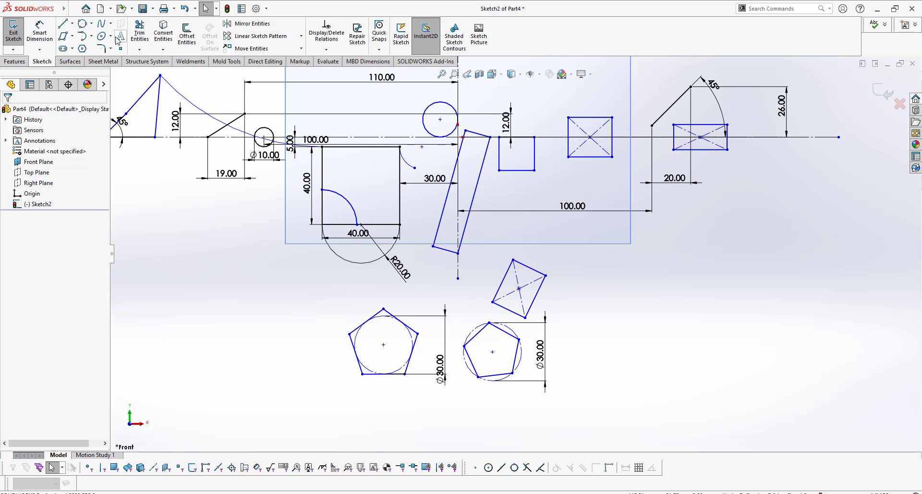
Step: Sketch a three-point spline from the upper-right corner of the center rectangle, dipping below the 20 mm dimension and rising to the far right
click(101, 24)
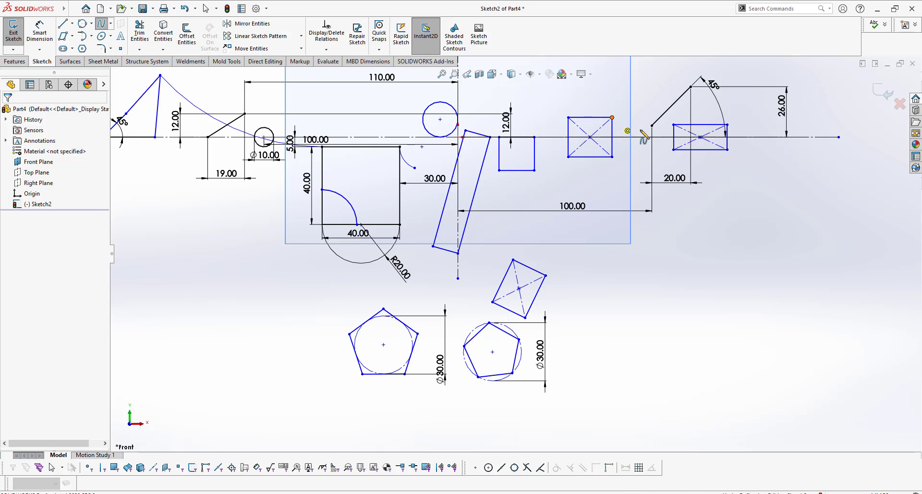
click(612, 117)
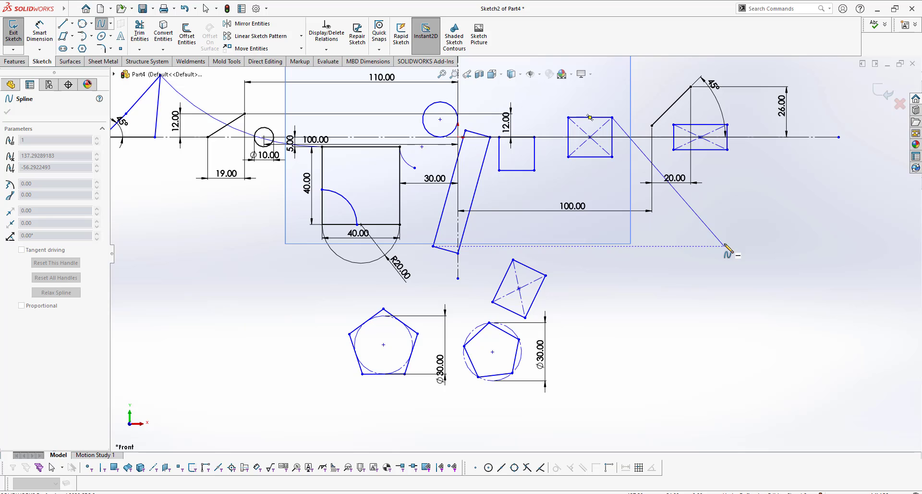
click(728, 228)
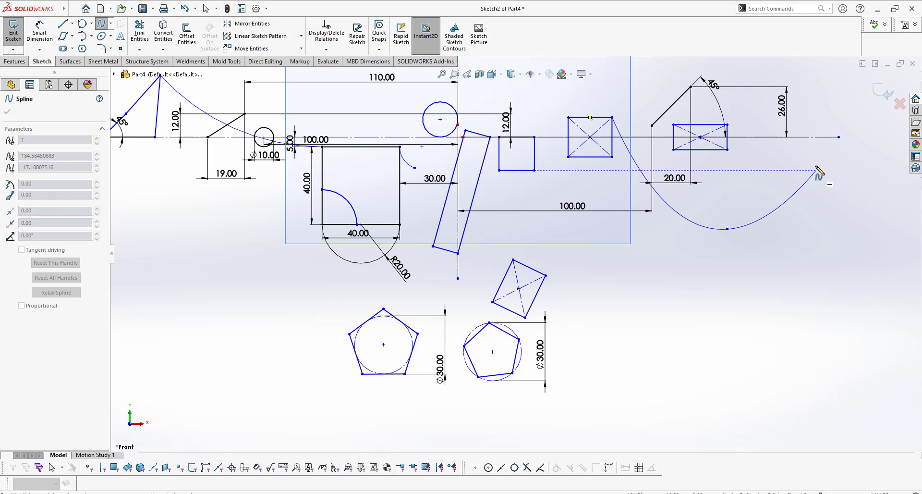
click(832, 170)
key(Escape)
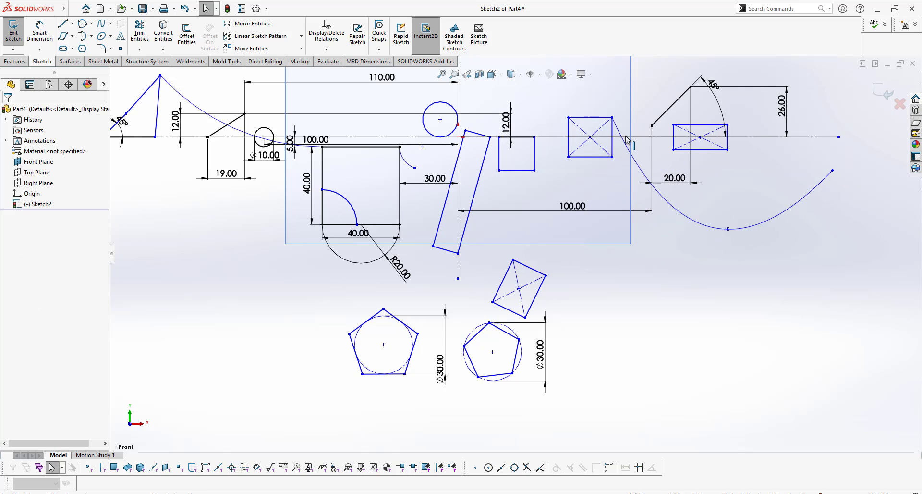
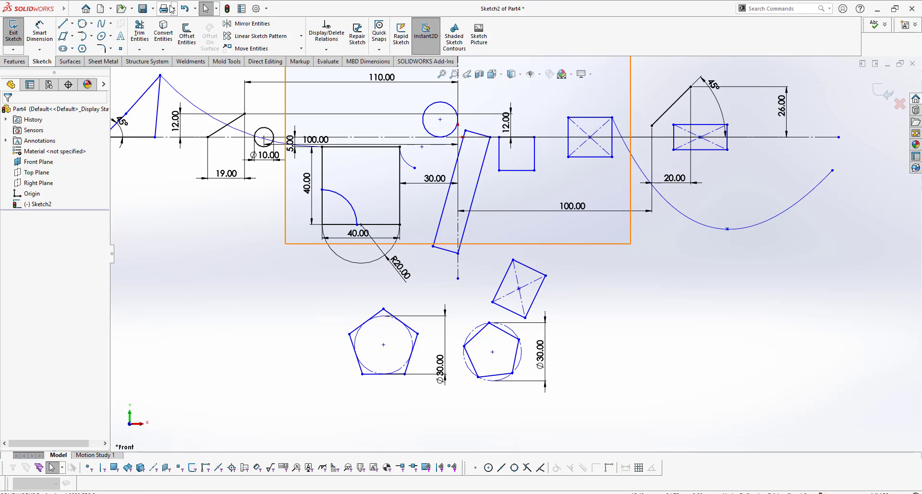
Step: Sketch a Bezier style spline with five zigzag control points below the three-point spline
click(111, 24)
click(120, 39)
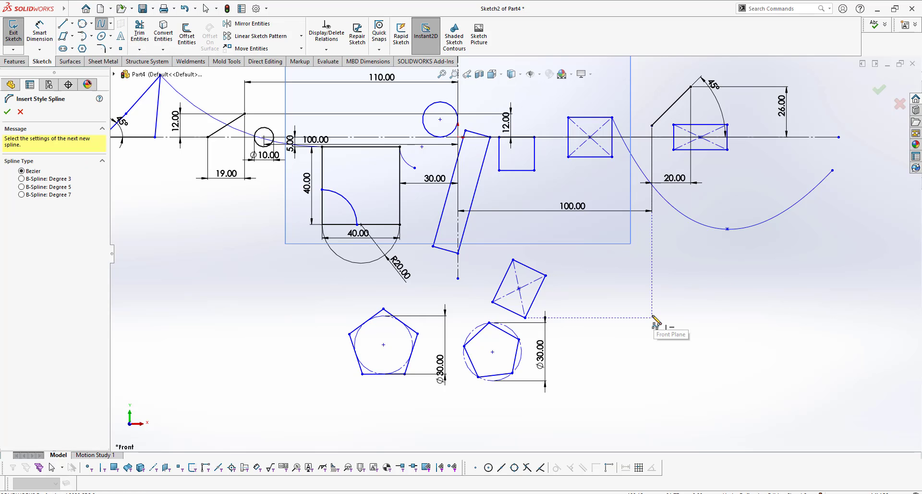
click(652, 317)
click(675, 285)
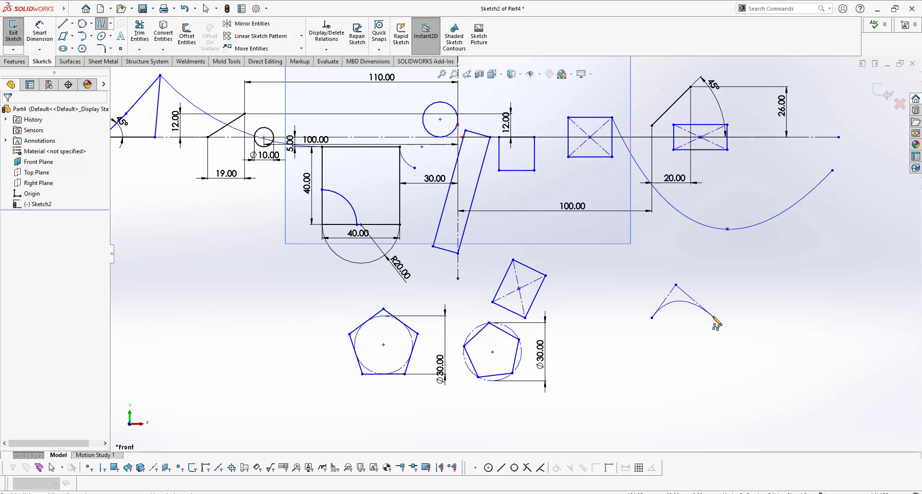
click(692, 313)
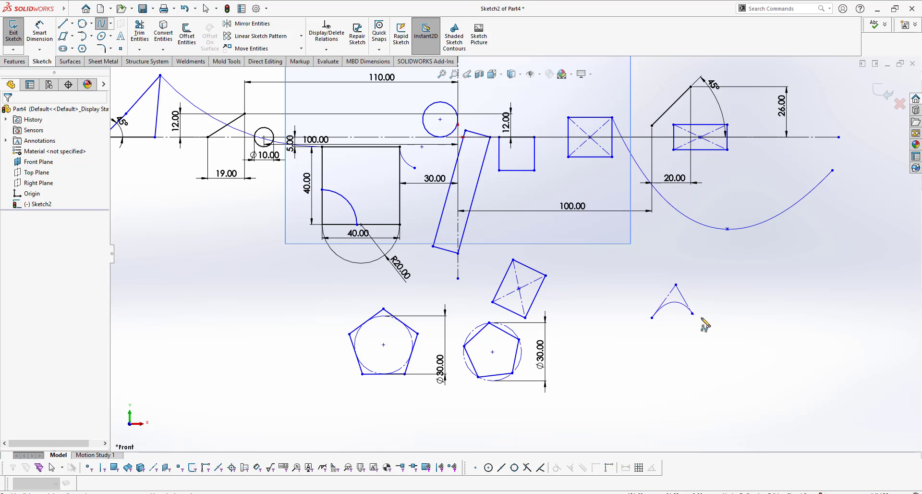
click(735, 282)
right_click(767, 318)
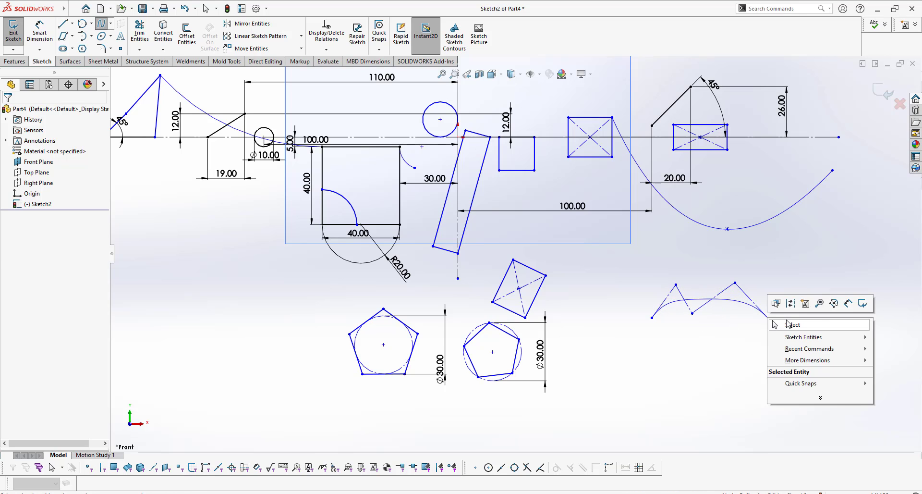
click(780, 325)
Step: Dimension the first control polygon leg of the style spline at 20 mm
click(664, 299)
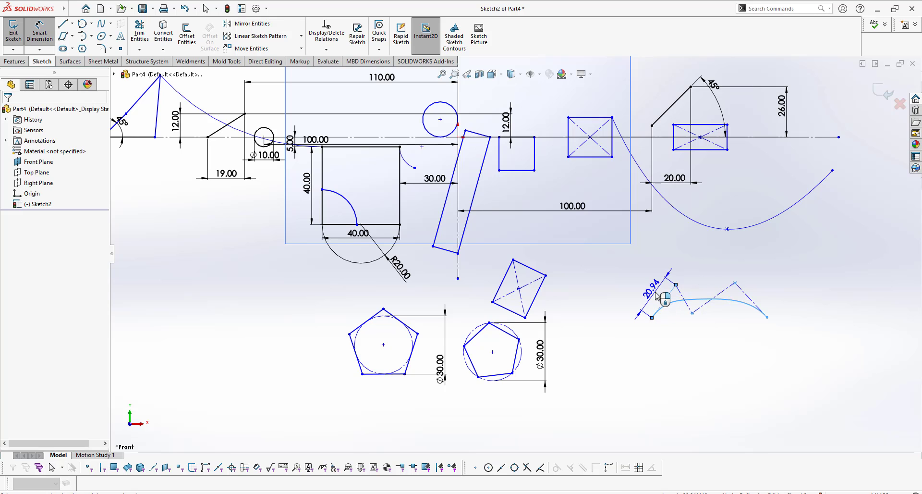
click(692, 312)
text(20)
key(Return)
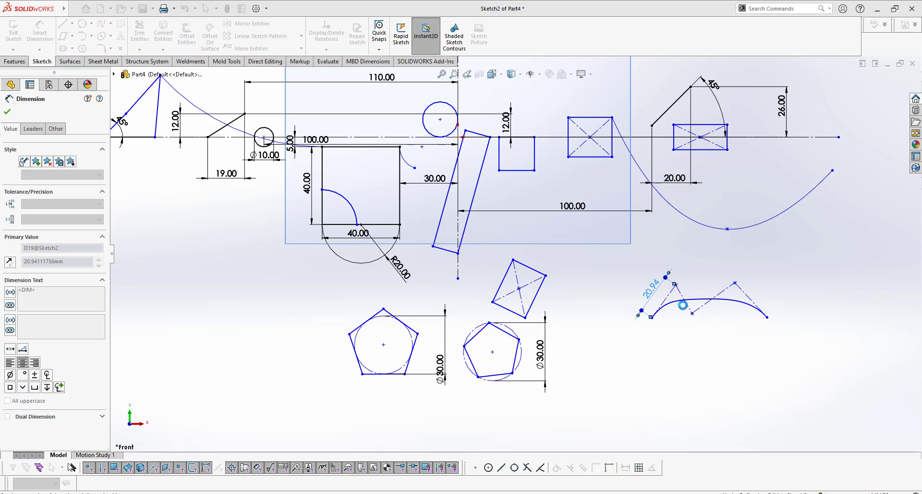
Step: Dimension the second control polygon leg of the style spline at 50 mm
click(684, 300)
click(702, 277)
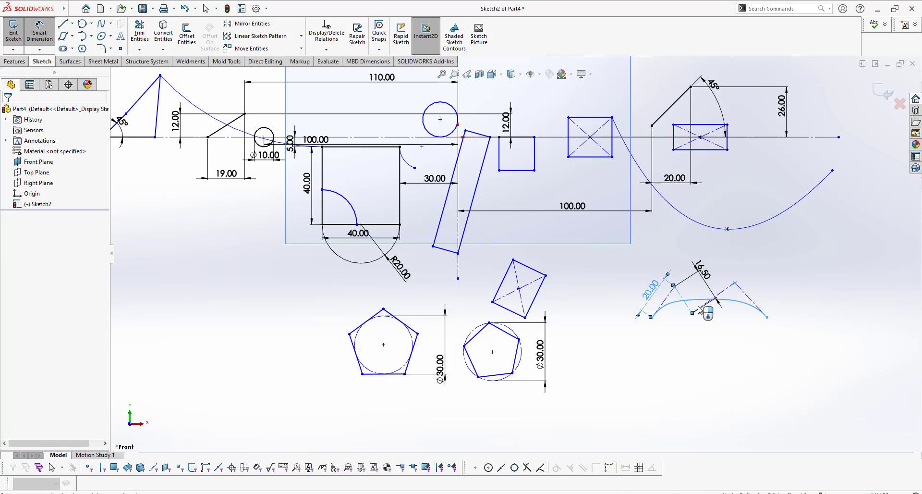
text(50)
key(Return)
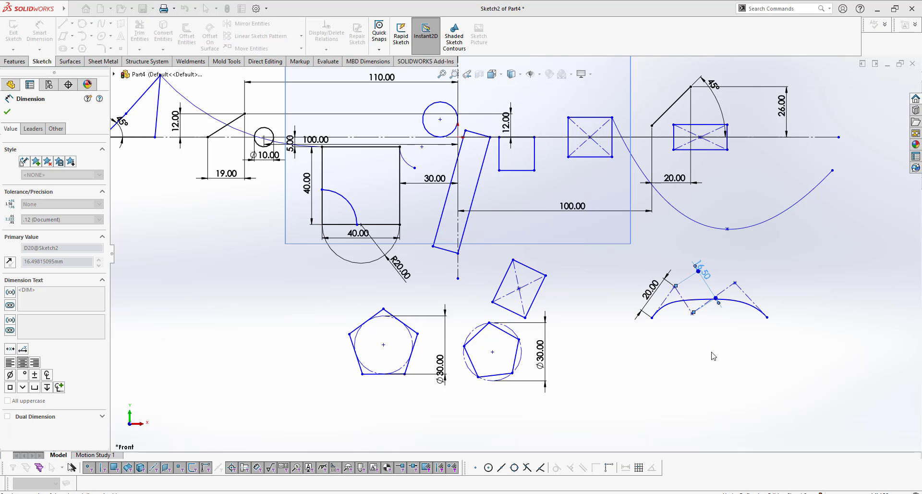
click(707, 363)
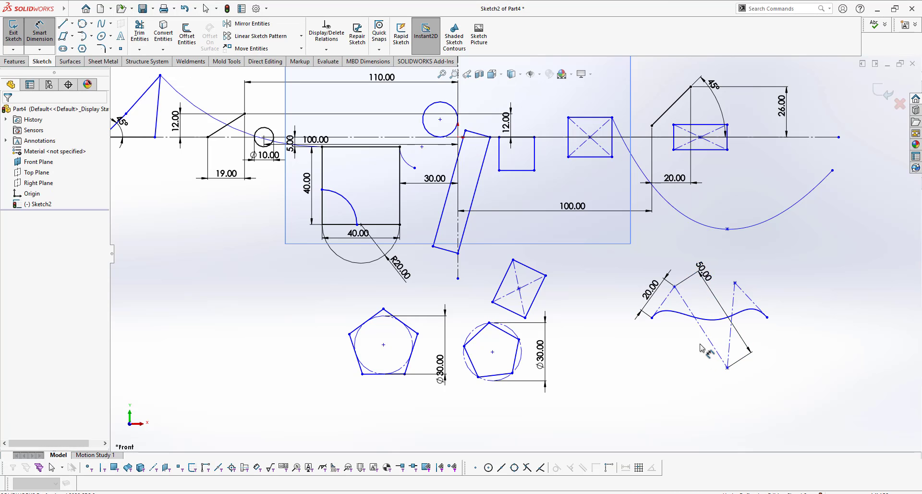
Step: Change the length of the style spline's second control polygon leg to 70 mm
scroll(715, 332, down, 4)
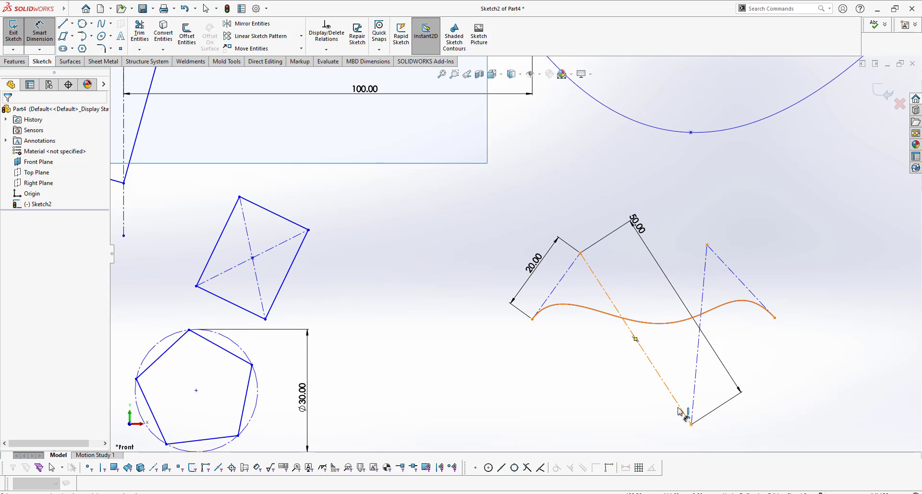
key(Escape)
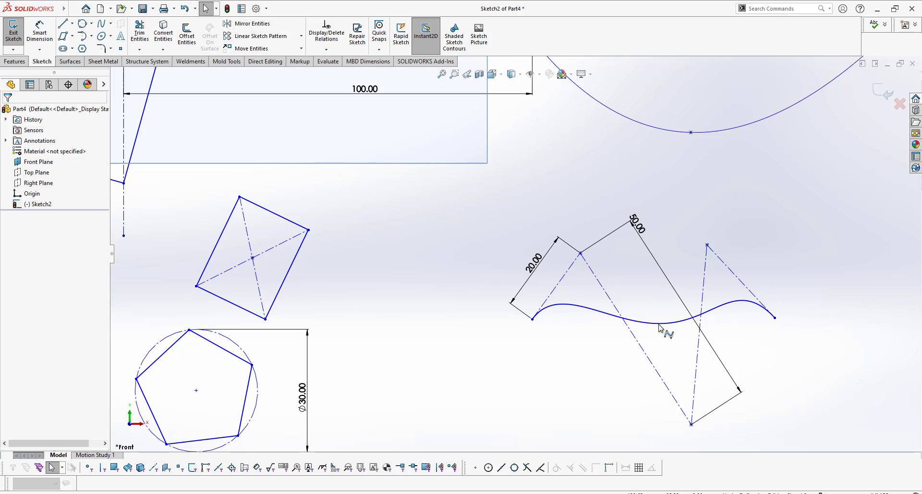
double_click(637, 236)
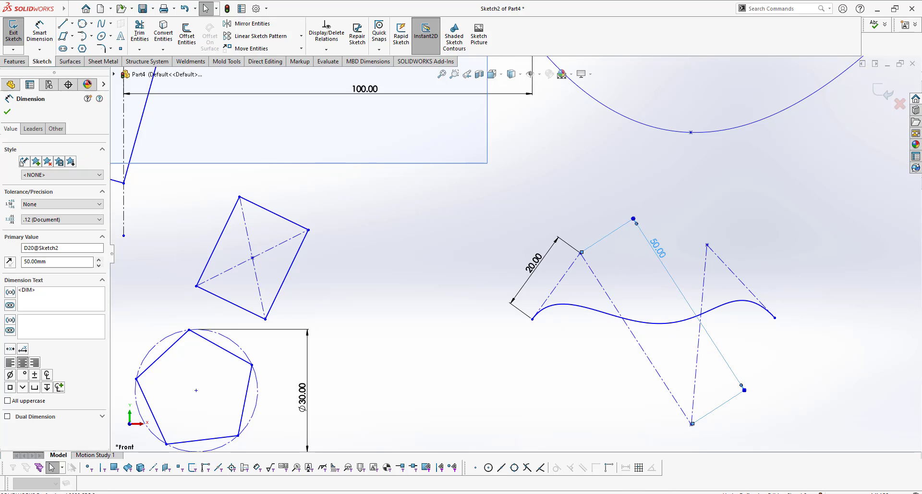
text(70)
key(Return)
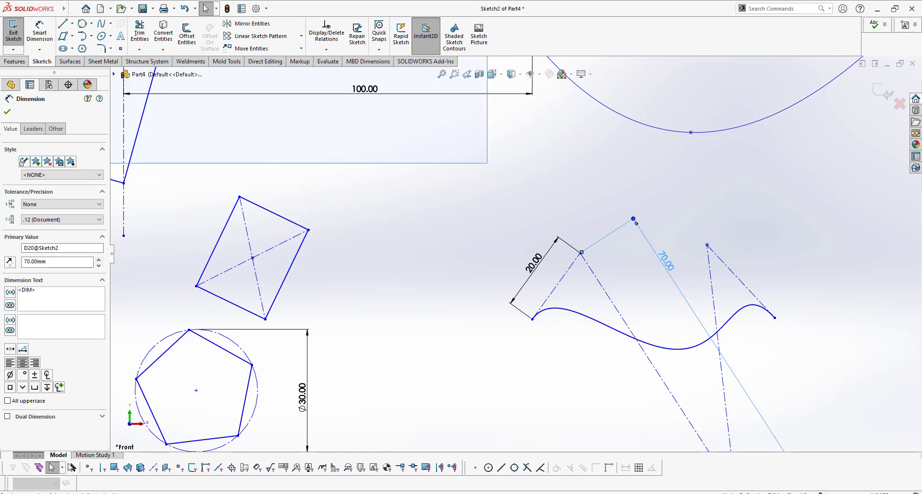
Step: Dimension the vertical distance between the ends of the style spline's third control polygon leg at 30 mm
key(z)
scroll(762, 339, up, 2)
scroll(762, 339, down, 2)
right_drag(676, 342, 673, 306)
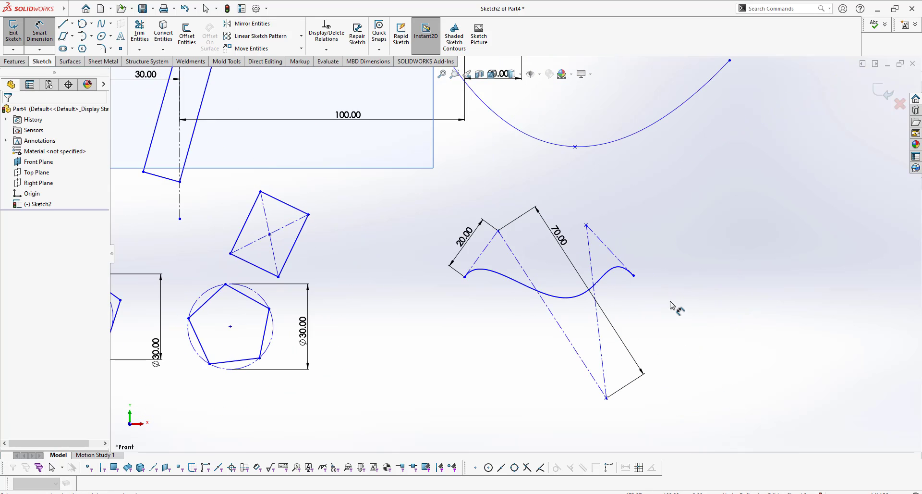
click(591, 265)
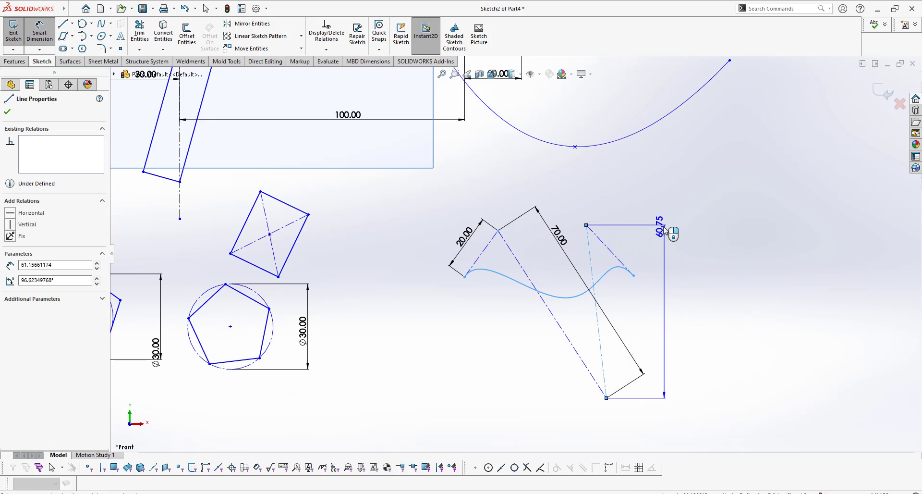
click(649, 260)
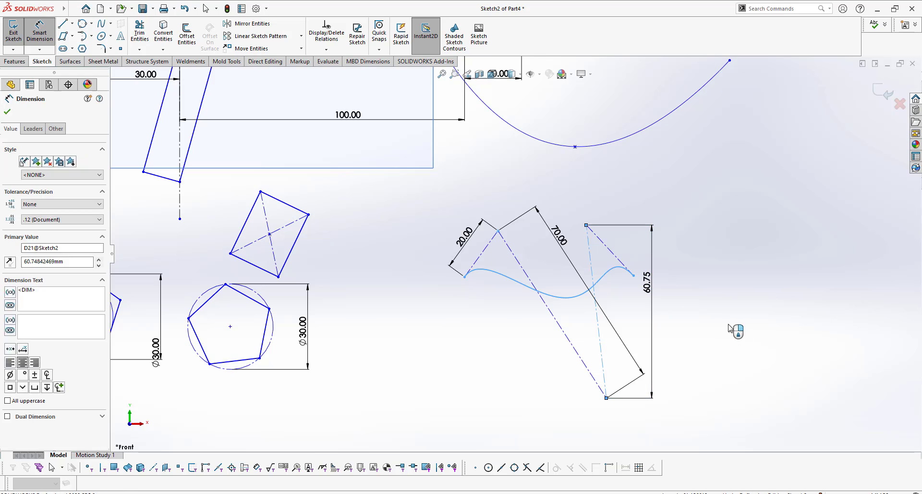
text(30)
key(Return)
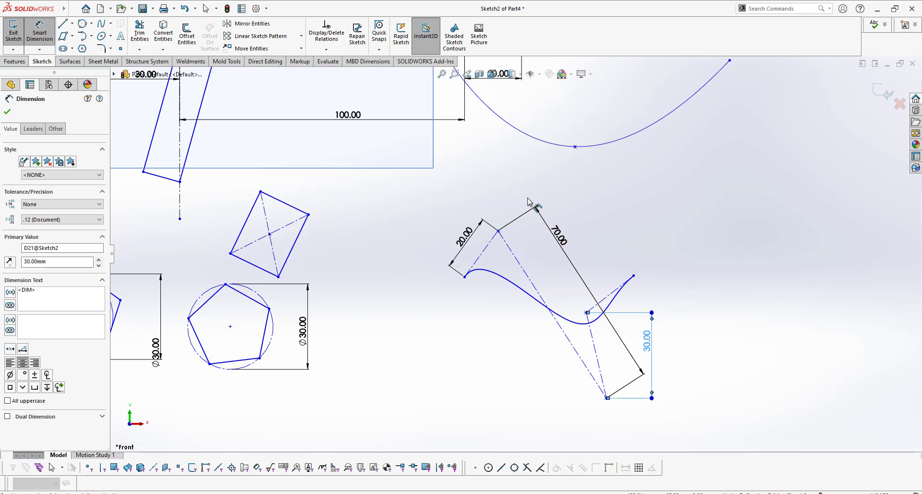
Step: Sketch a horizontal ellipse beside the tilted rectangle above the pentagons, with radii of about 15 mm and 7 mm
click(103, 36)
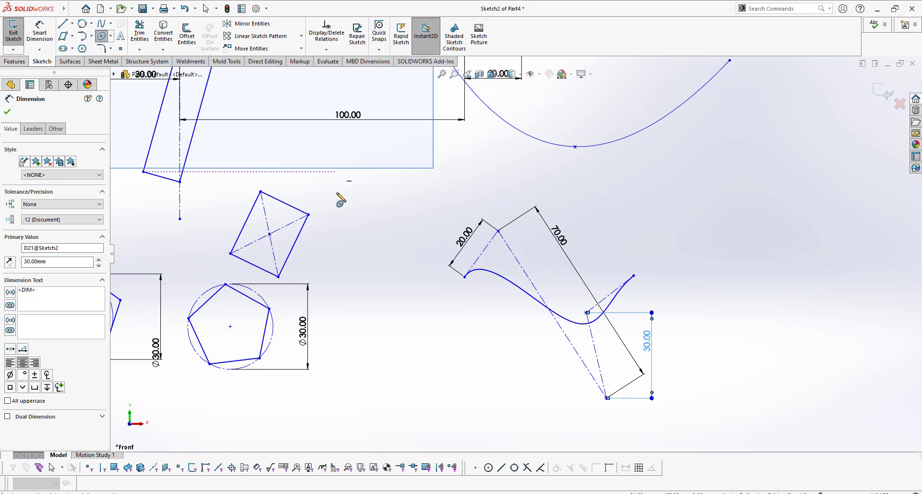
click(355, 234)
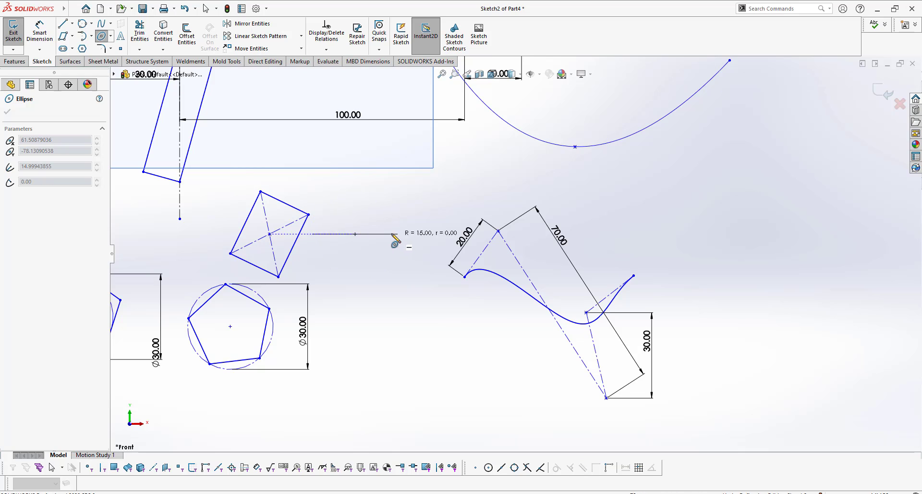
click(398, 234)
click(386, 217)
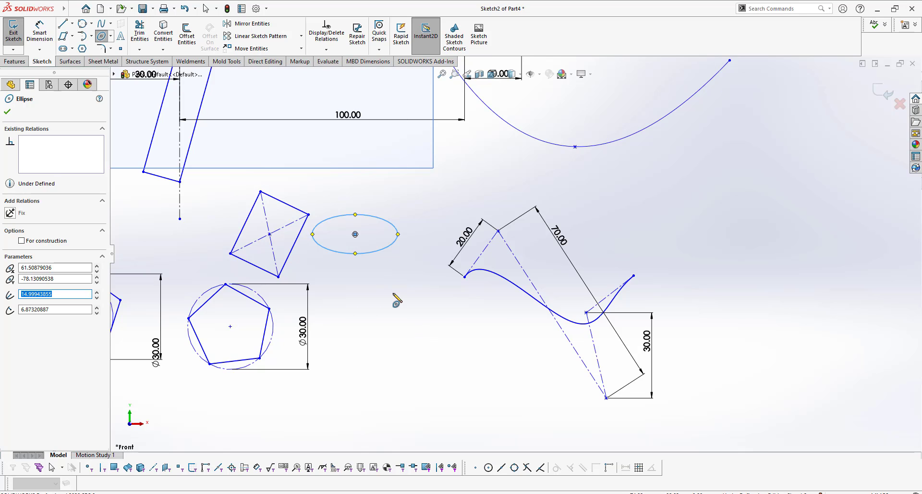
right_drag(394, 284, 384, 253)
click(384, 250)
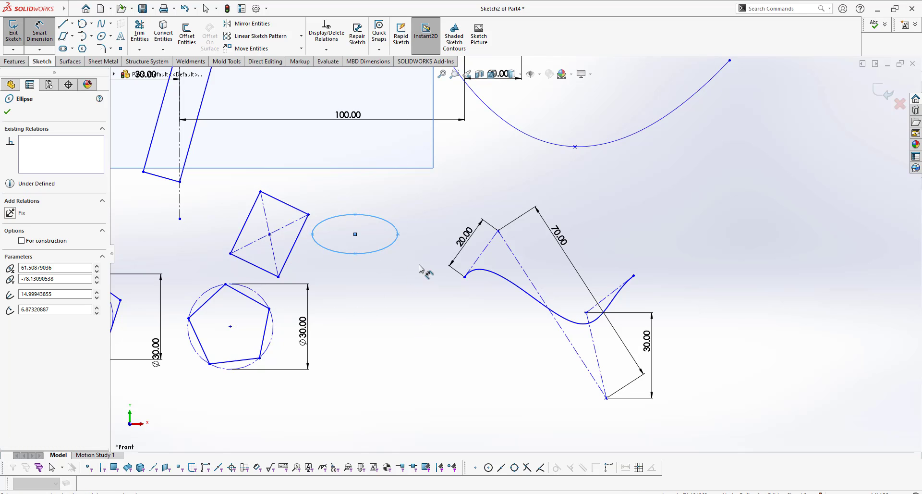
key(Escape)
Step: Dimension the horizontal distance from the ellipse's center to its major-axis end point at 15 mm
right_drag(401, 279, 363, 241)
click(398, 234)
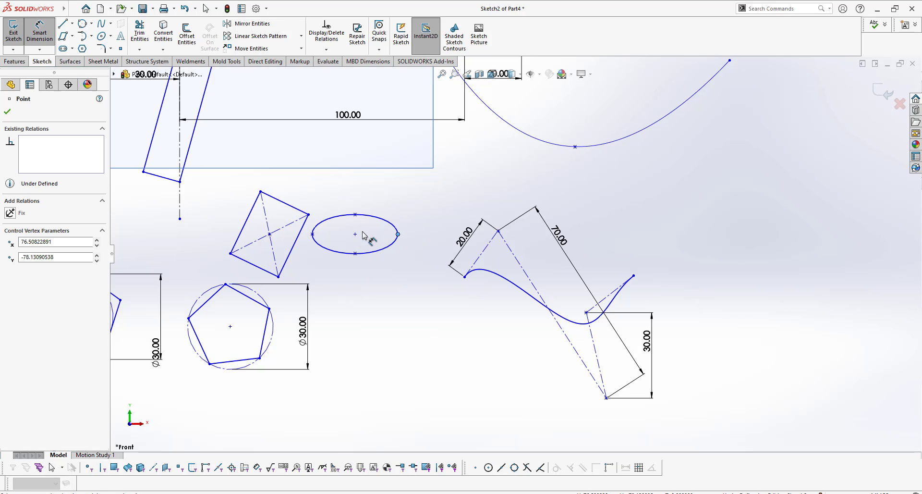
click(356, 234)
click(406, 326)
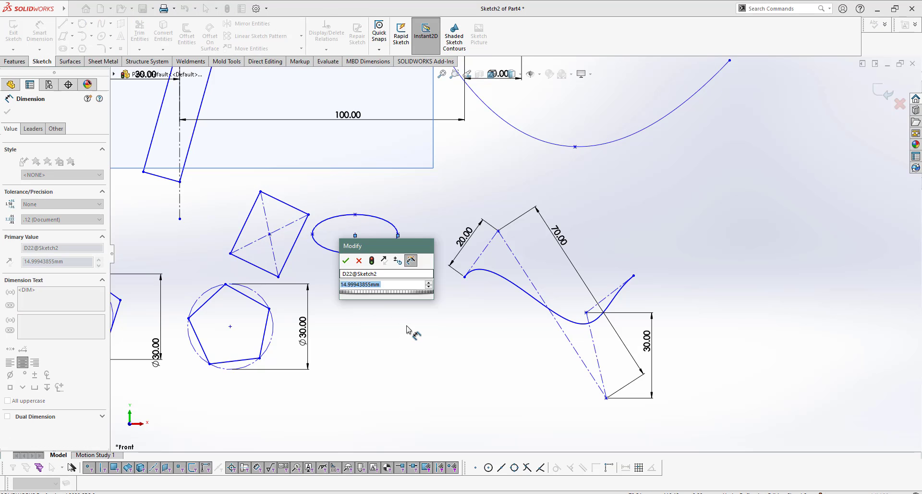
text(15)
key(Return)
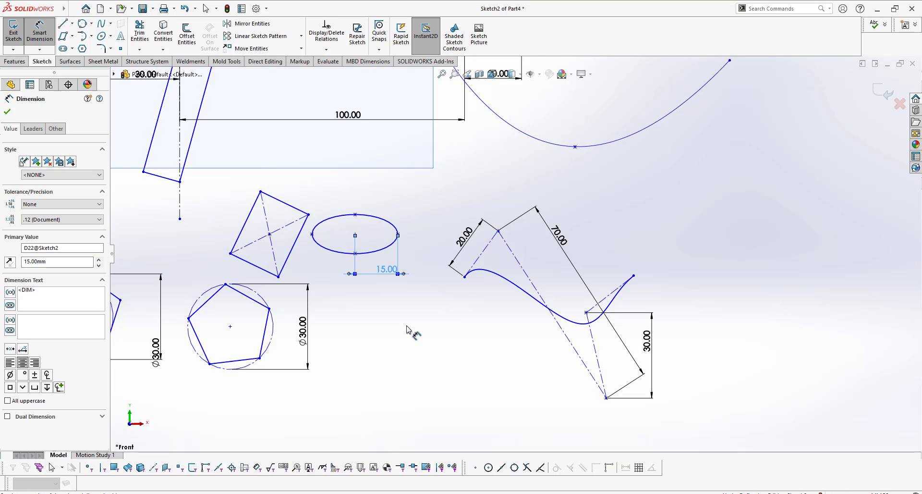
key(Escape)
Step: Sketch a horizontal construction line about 59 mm long in the empty area to the left of the pentagons
key(f)
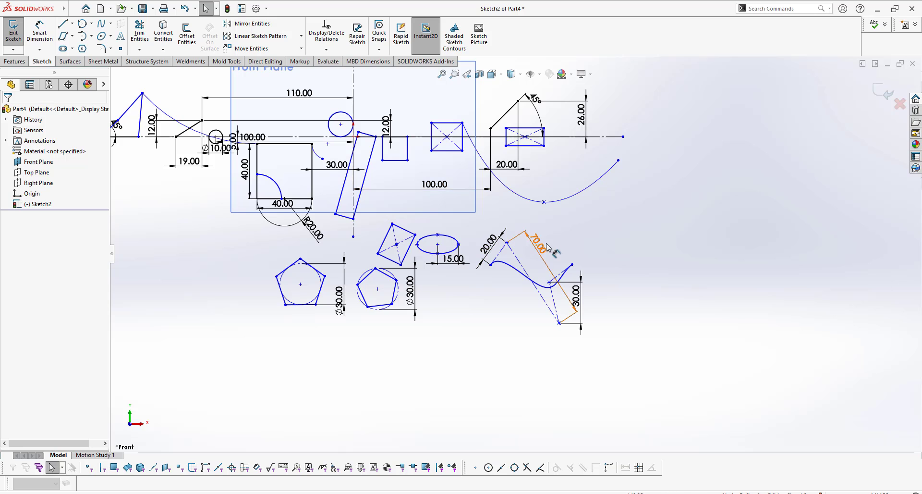
scroll(420, 226, down, 5)
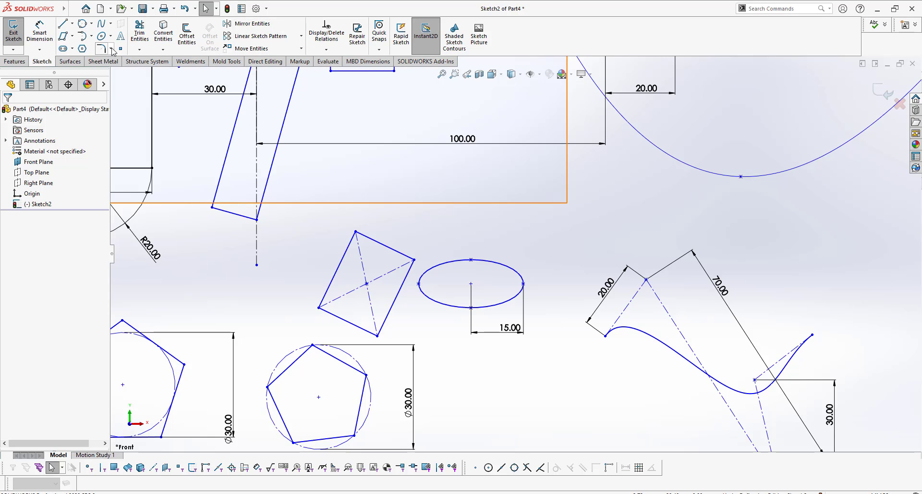
scroll(409, 230, up, 5)
scroll(407, 230, up, 3)
scroll(301, 270, down, 3)
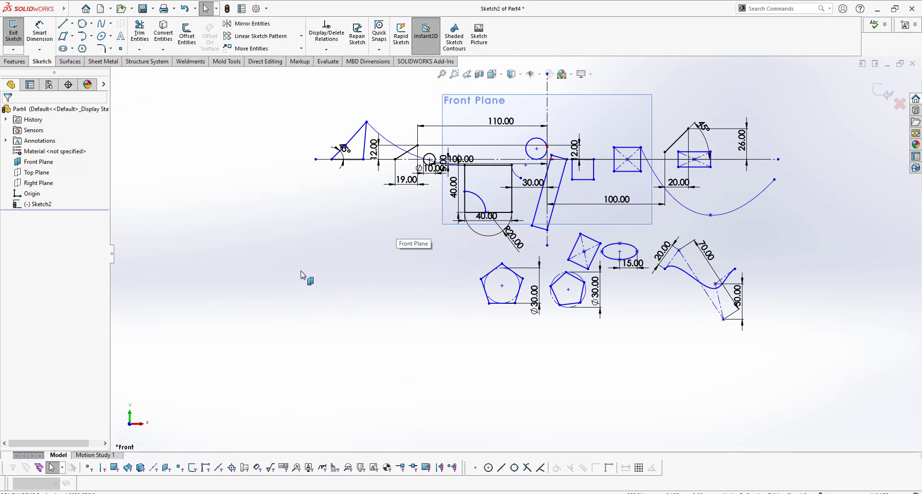
key(l)
click(287, 261)
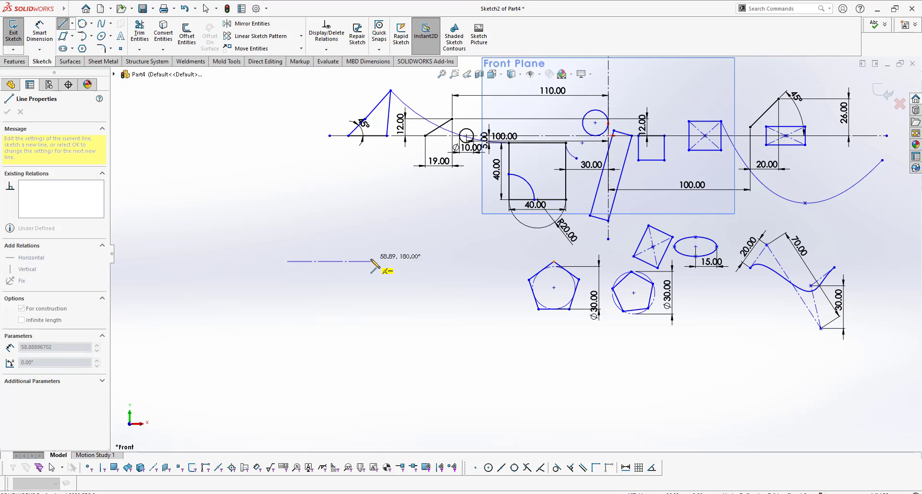
click(372, 261)
right_click(371, 263)
click(392, 263)
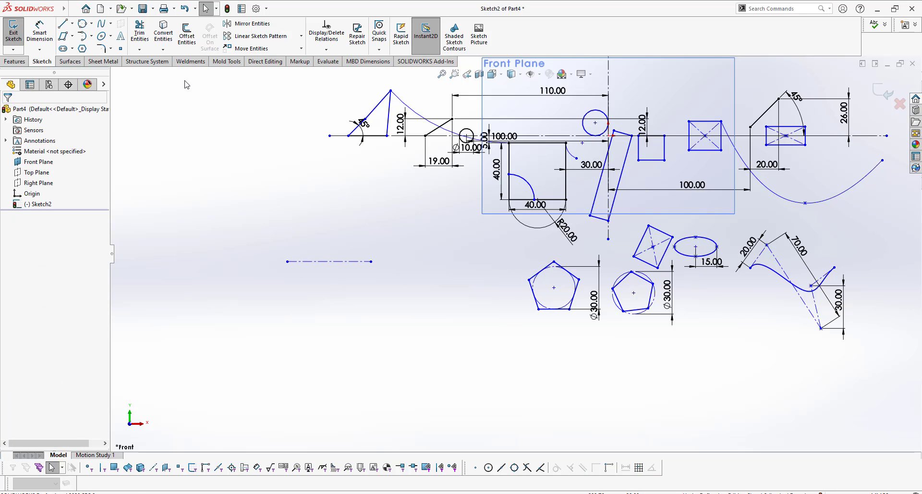
Step: Create the sketch text "Tech study" along the new horizontal construction line
click(120, 36)
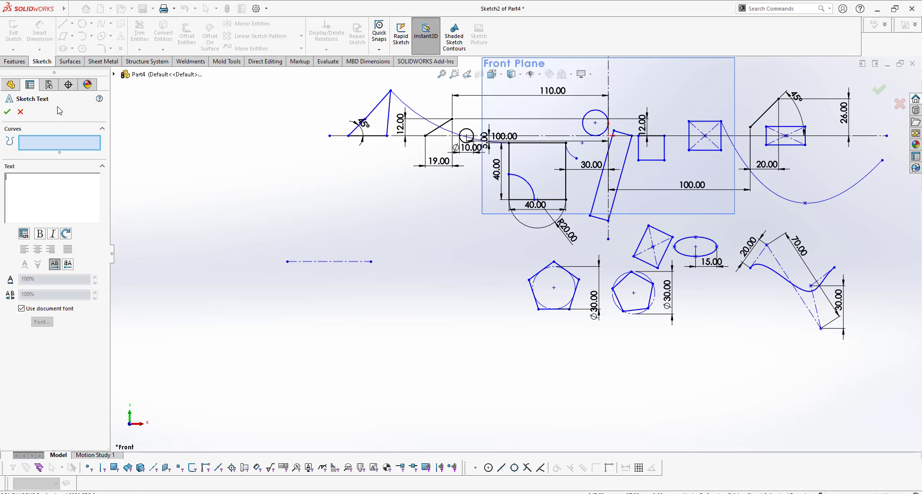
click(315, 262)
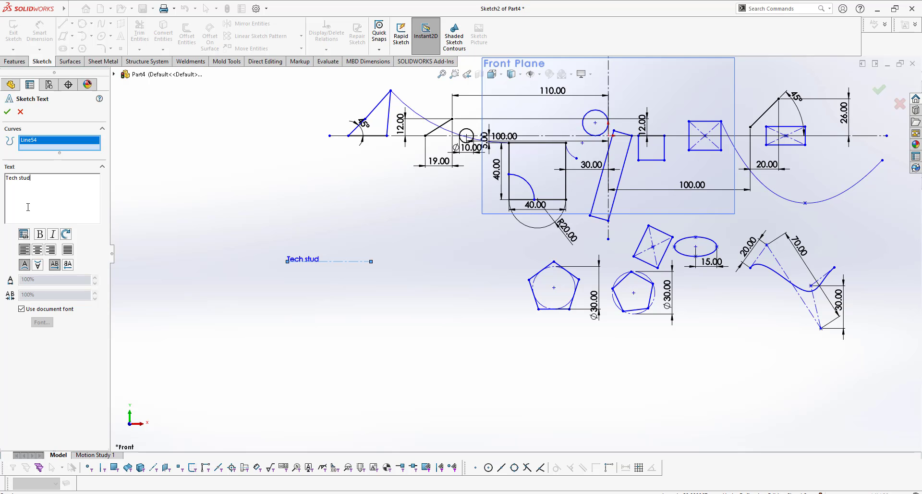
scroll(325, 271, down, 3)
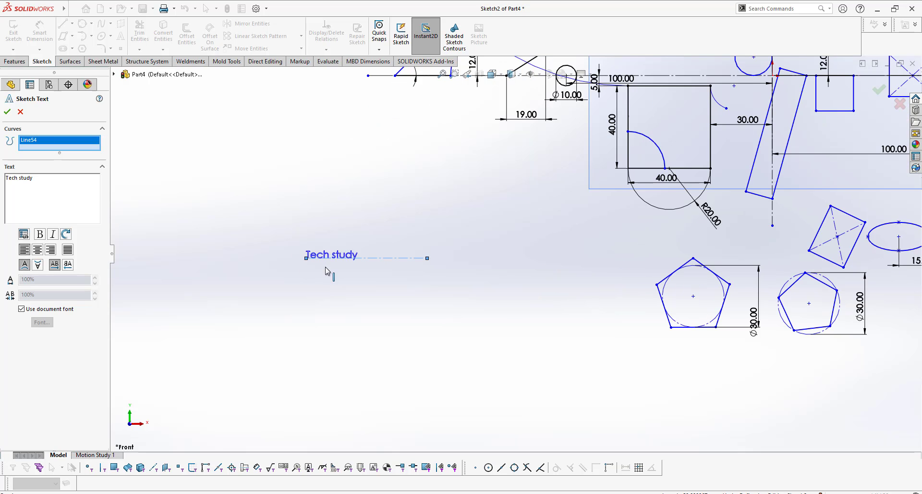
scroll(377, 263, down, 2)
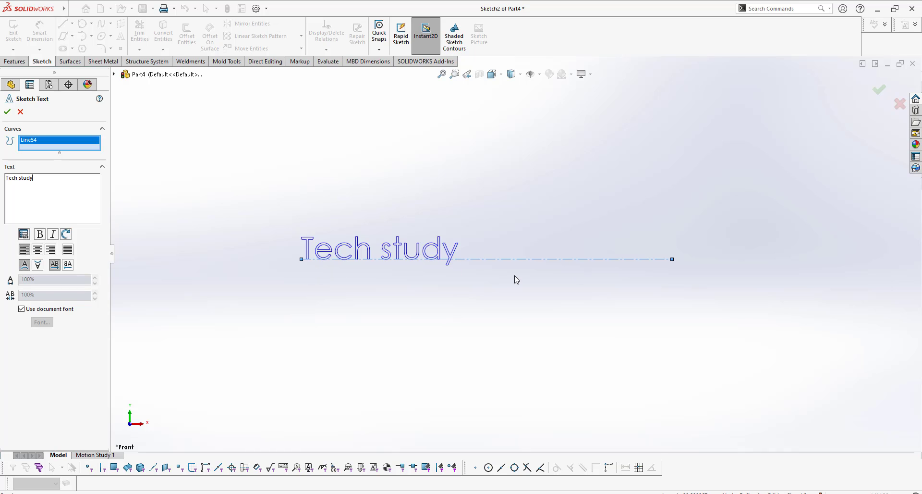
Step: Try right alignment for the "Tech study" text and set it to centered on the construction line
triple_click(34, 178)
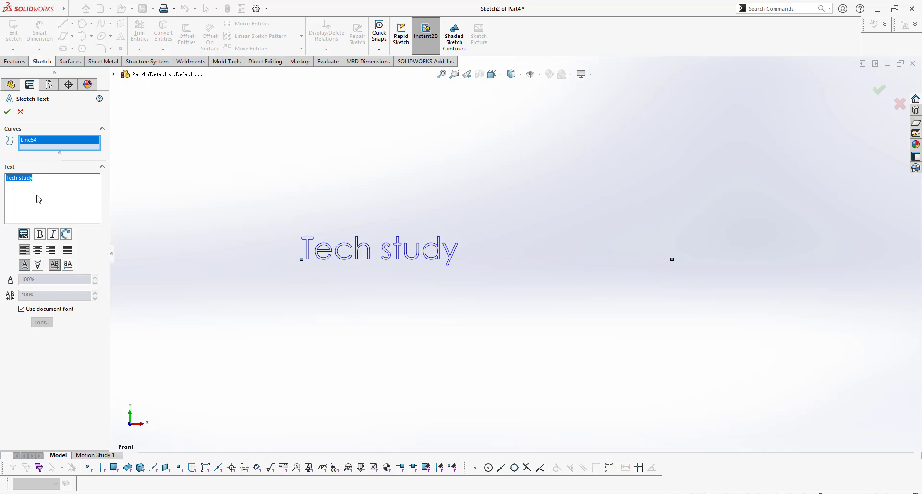
click(37, 249)
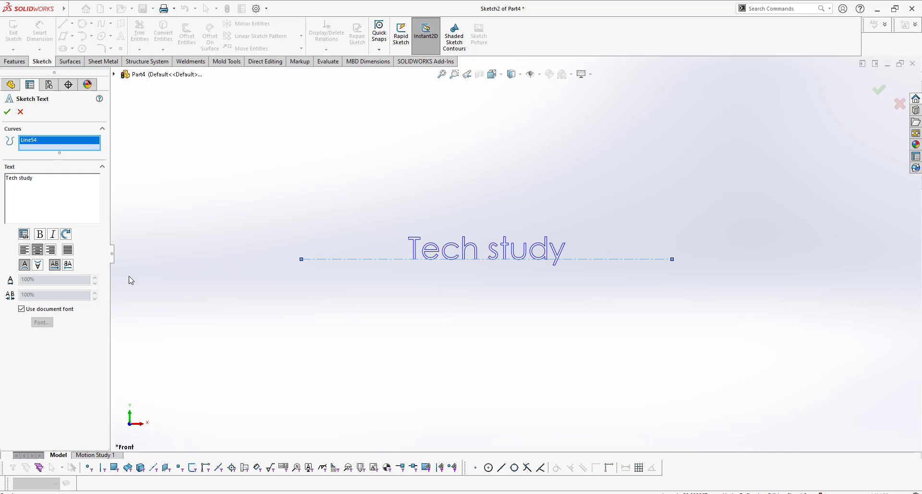
click(52, 250)
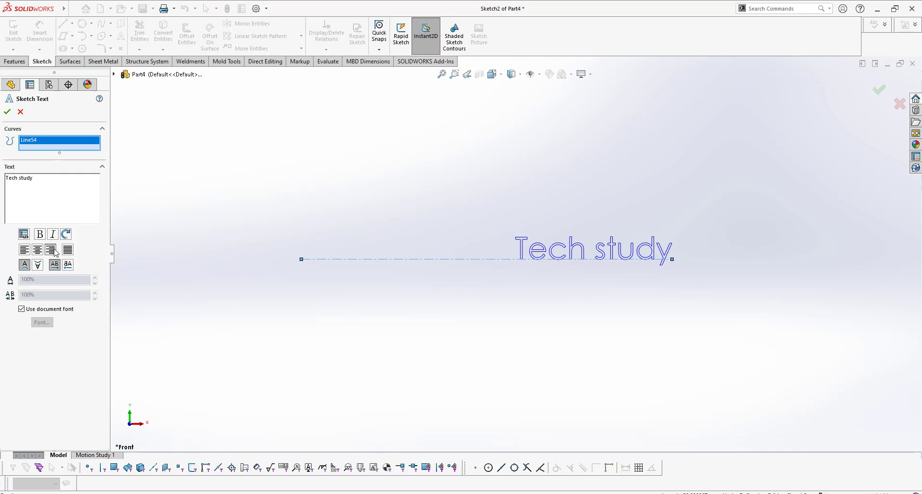
click(37, 250)
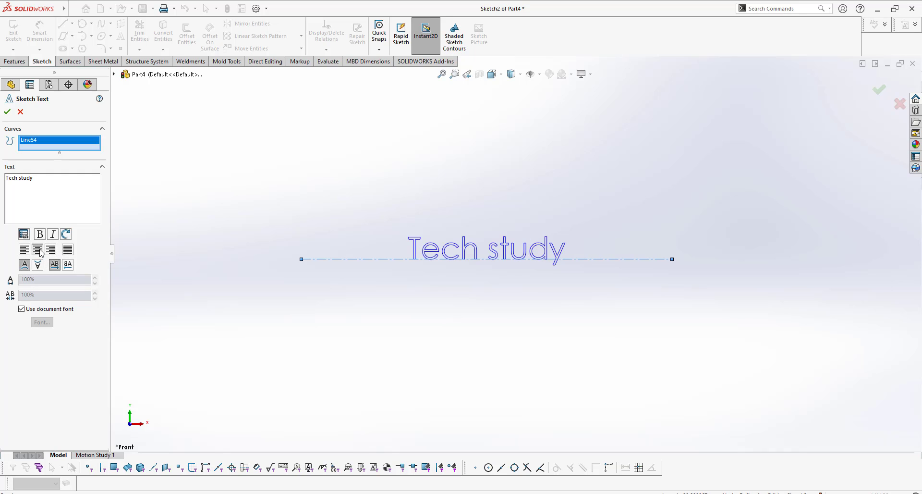
Step: Try the vertical flip on the "Tech study" text and leave it flipped horizontally only
click(37, 267)
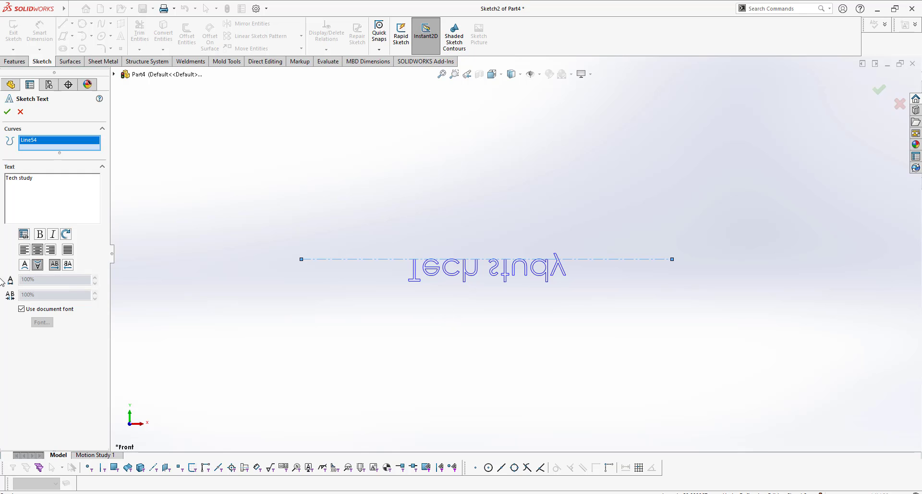
click(25, 265)
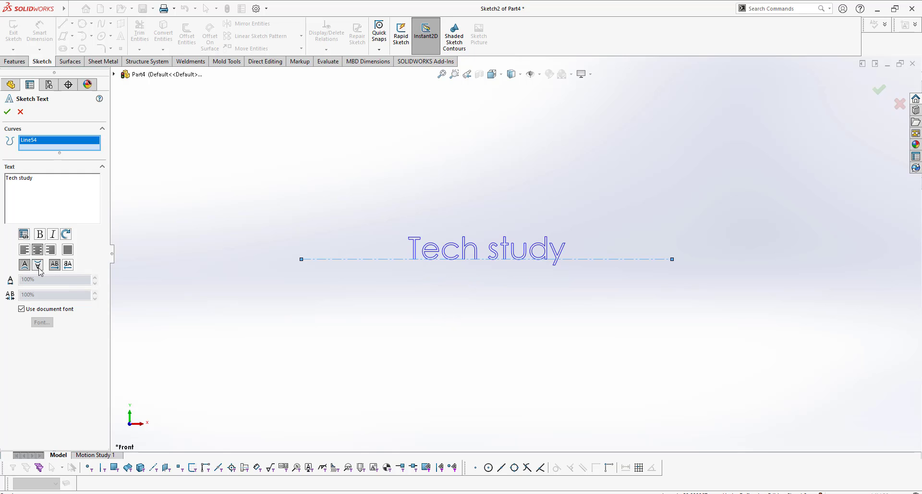
click(38, 266)
click(68, 265)
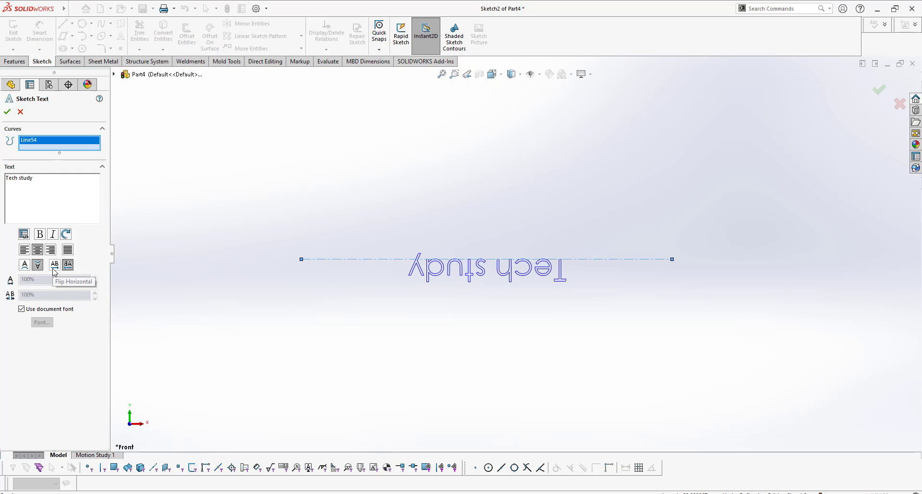
click(25, 265)
Step: Turn off the document font to view the font options, and cancel the sketch text
click(48, 308)
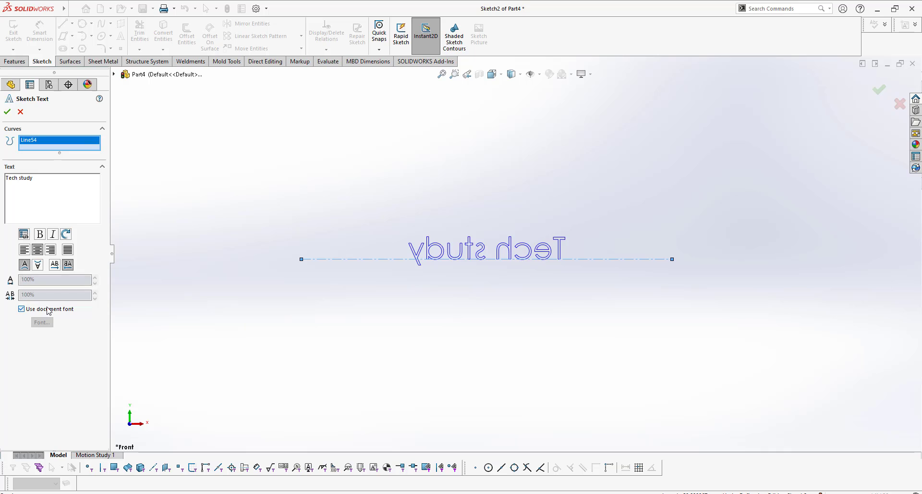
click(42, 322)
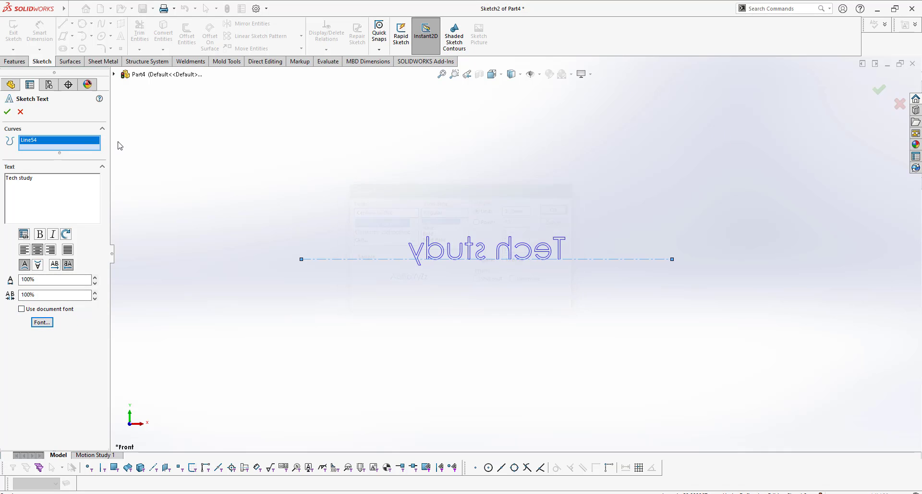
click(570, 189)
click(21, 112)
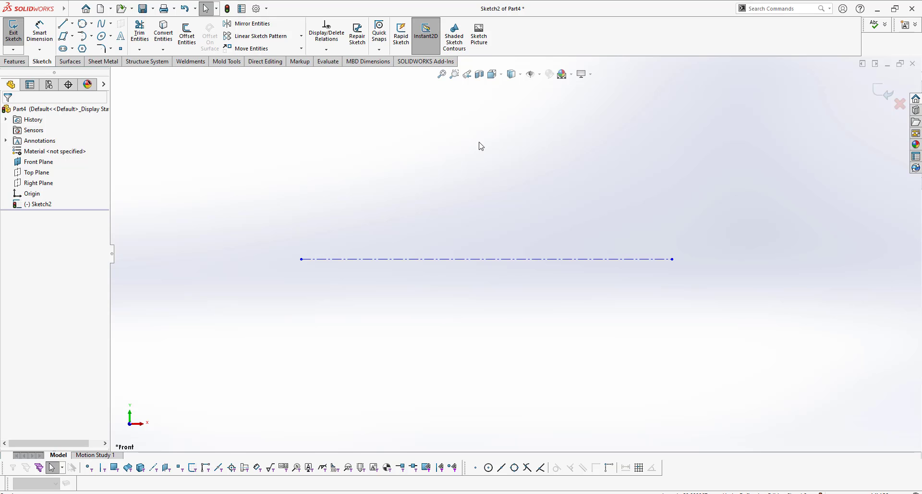
scroll(480, 146, up, 10)
scroll(524, 227, down, 1)
scroll(564, 240, up, 3)
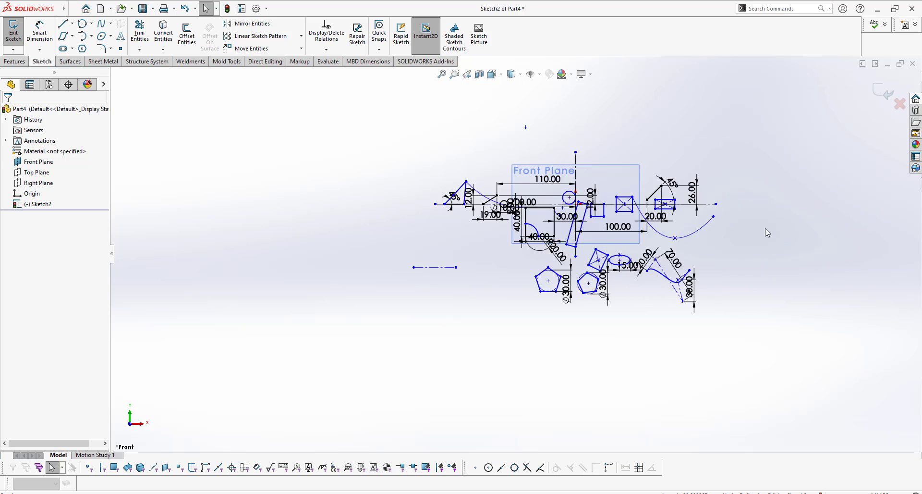
Step: Examine the existing relations of the slanted line beside the 10 mm circle using Display/Delete Relations
key(f)
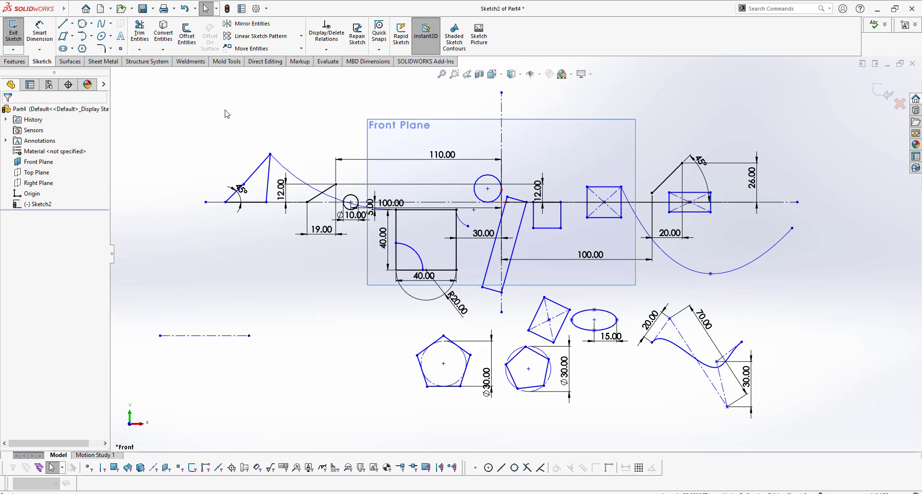
scroll(357, 192, down, 4)
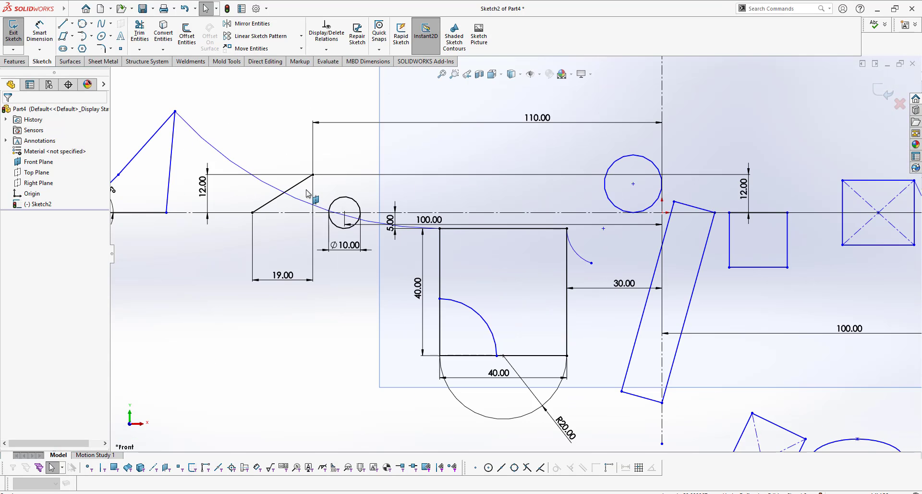
click(304, 188)
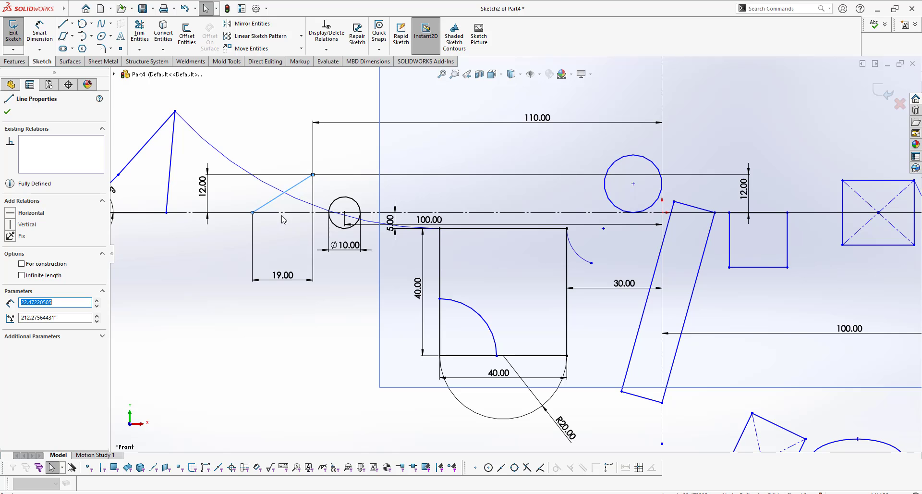
key(Escape)
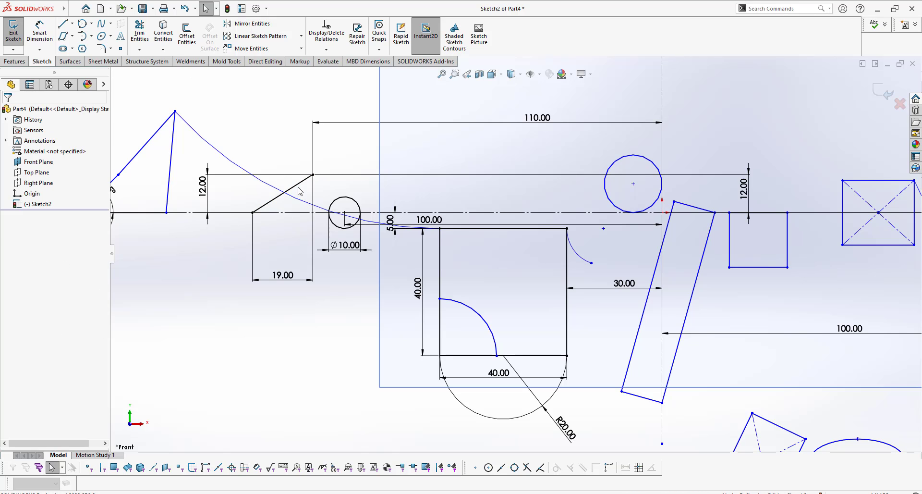
click(300, 190)
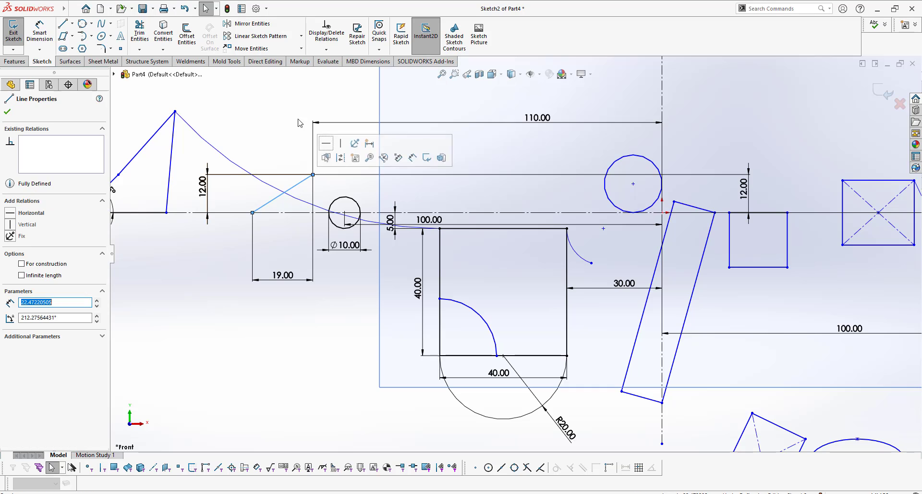
click(318, 42)
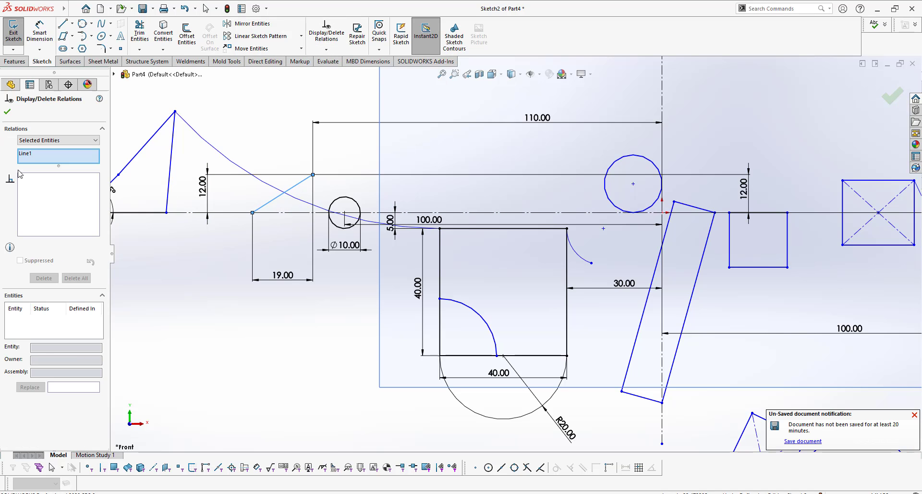
click(58, 140)
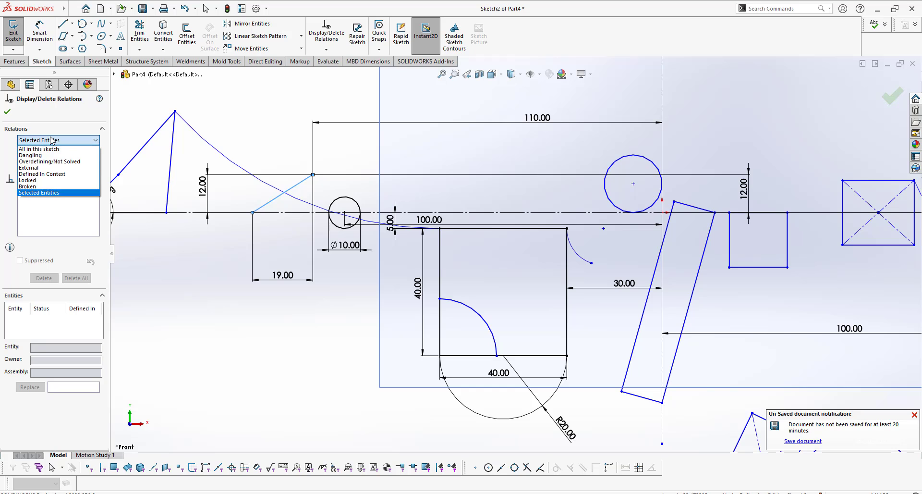
click(48, 190)
click(57, 217)
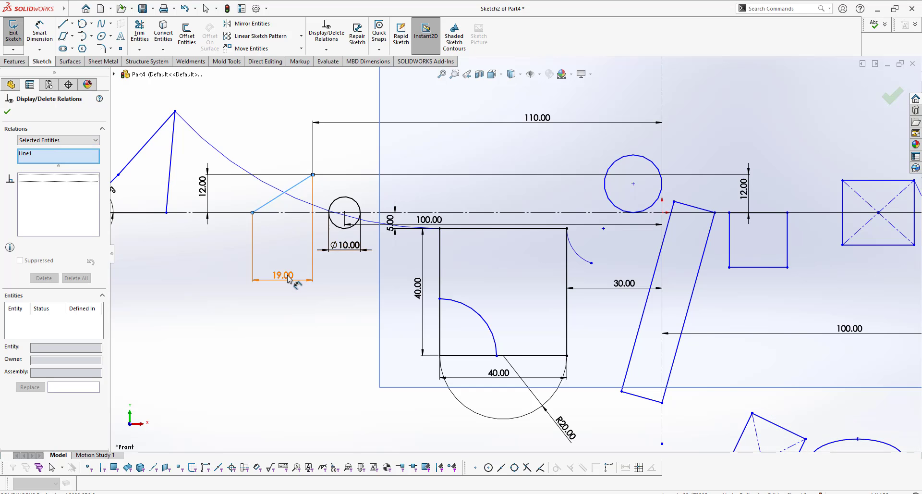
Step: Move the slanted line's 19 mm dimension closer to the line and close the relations display
mouse_move(293, 277)
mouse_down()
mouse_move(293, 225)
mouse_move(292, 252)
mouse_up()
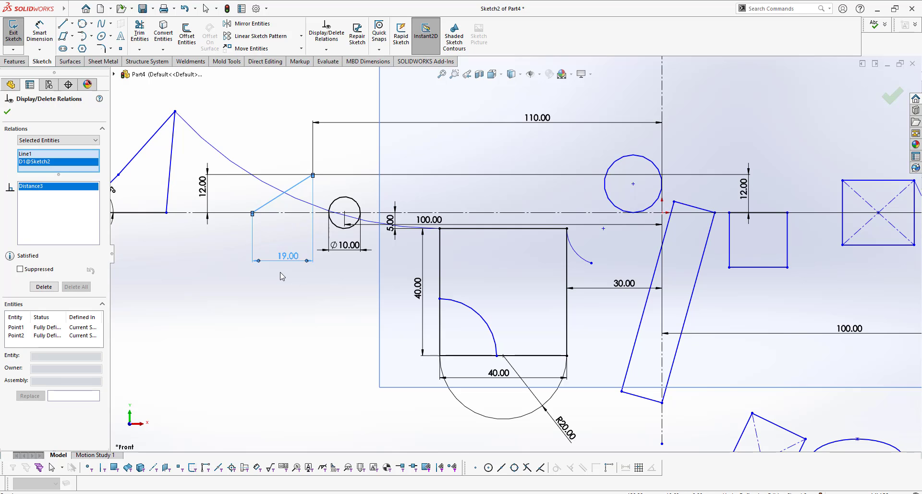
right_click(51, 167)
click(62, 179)
key(Escape)
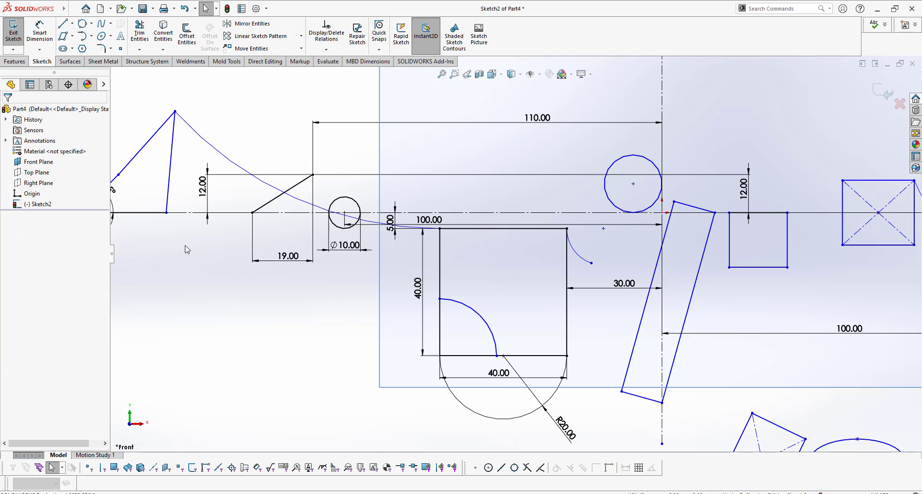
Step: Display the relations of the vertical centerline and review its midpoint, coincident and first distance relations
key(z)
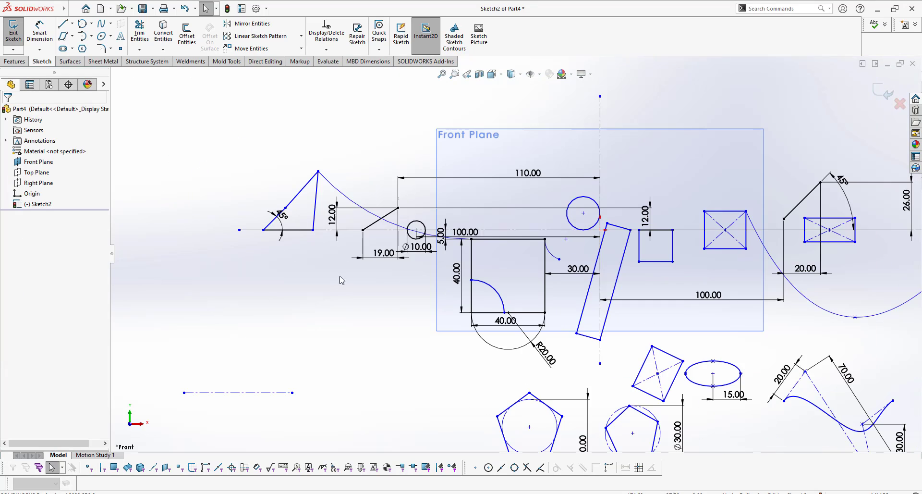
click(600, 136)
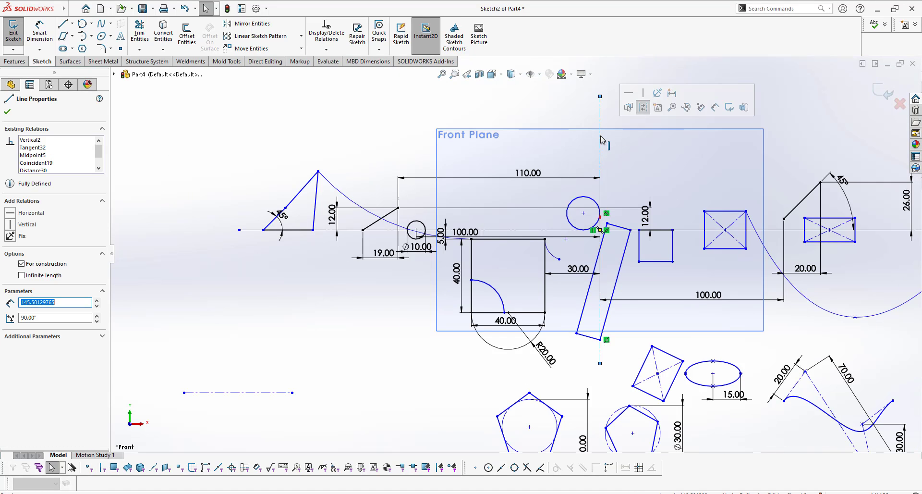
click(328, 41)
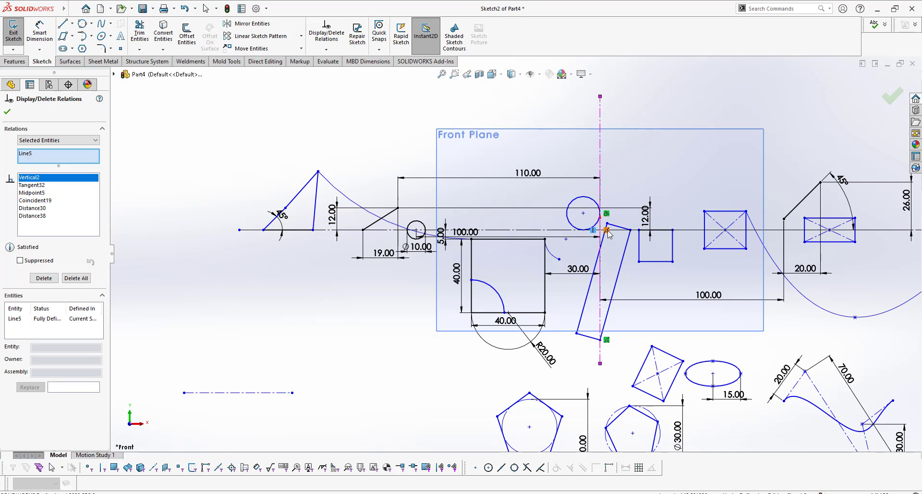
click(44, 193)
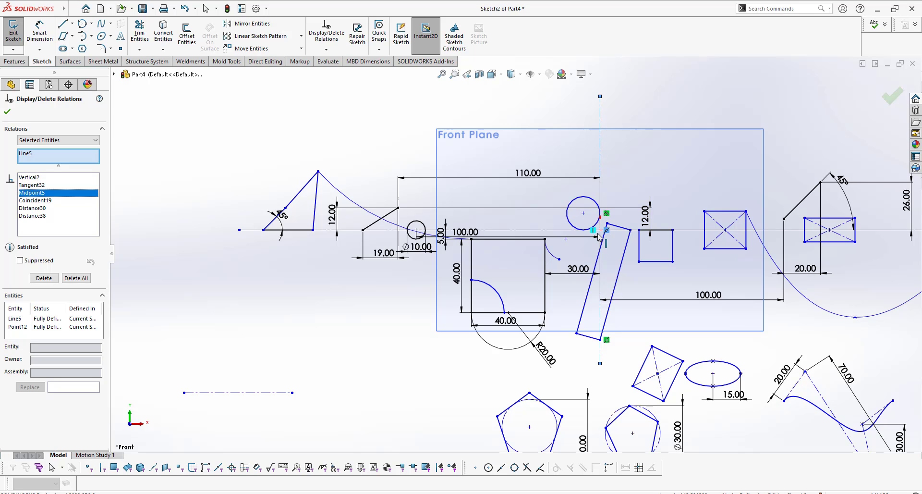
click(54, 201)
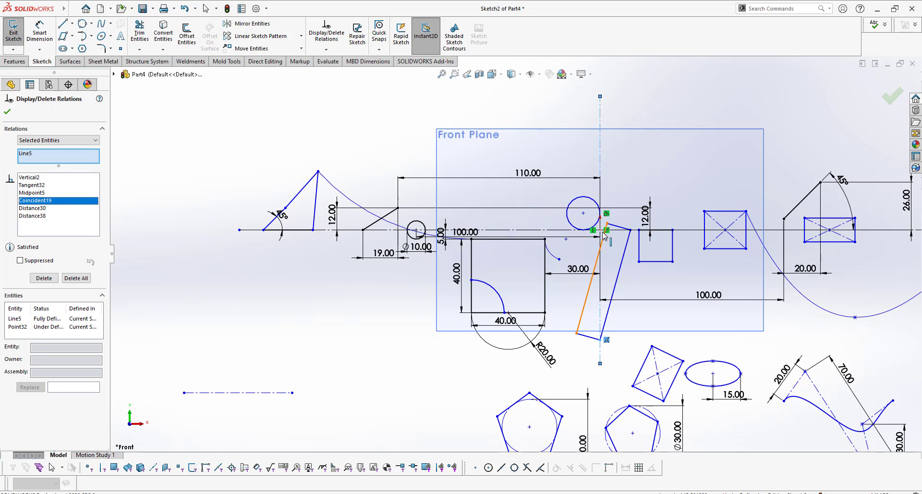
click(48, 209)
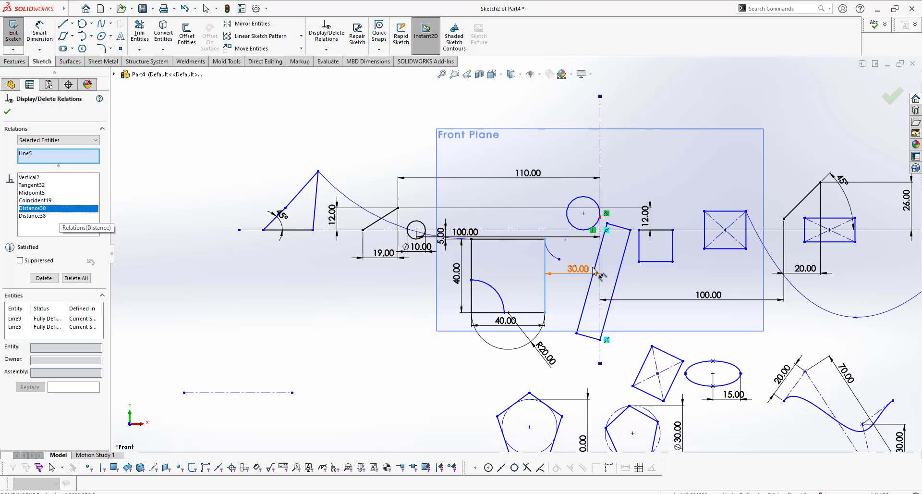
scroll(610, 233, down, 3)
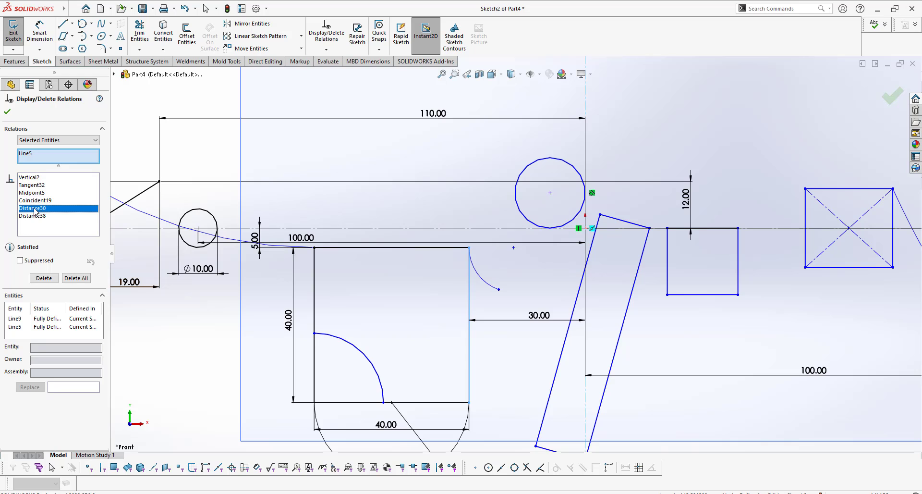
scroll(516, 253, up, 2)
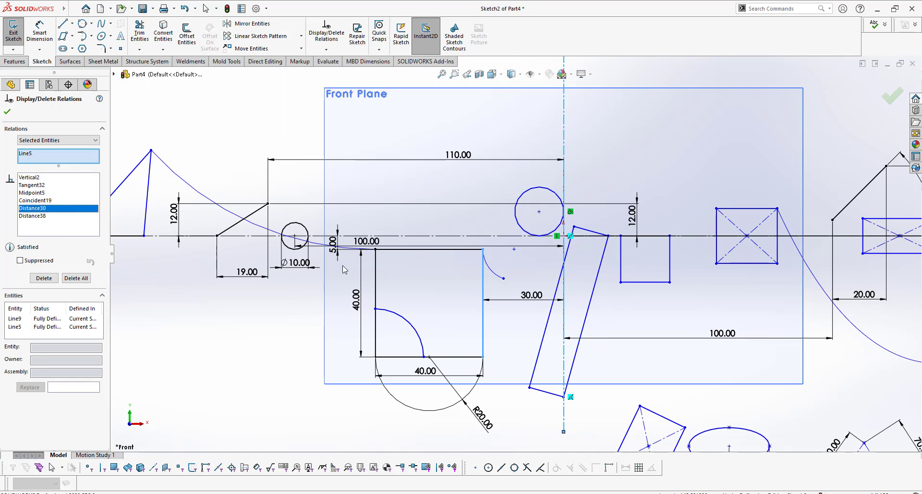
Step: Inspect the entities and their status for the centerline's last distance relation, and close the relations display
click(42, 216)
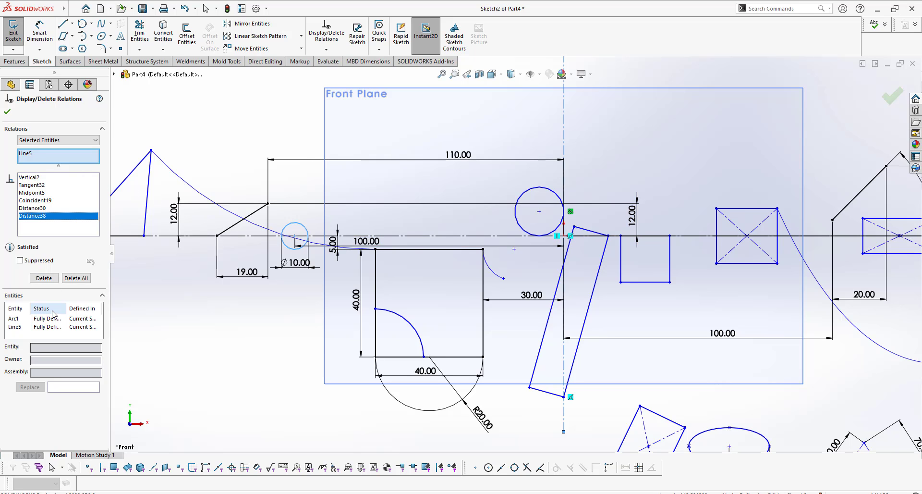
drag(66, 308, 76, 309)
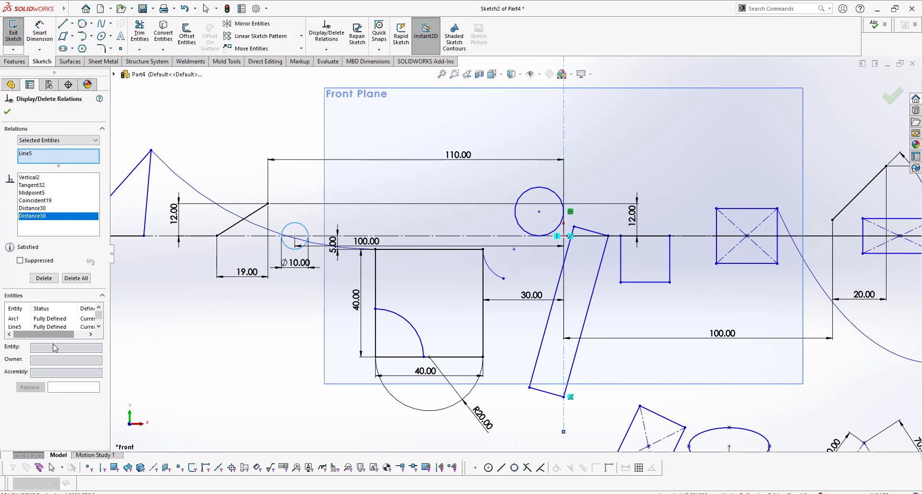
click(53, 319)
scroll(42, 326, down, 1)
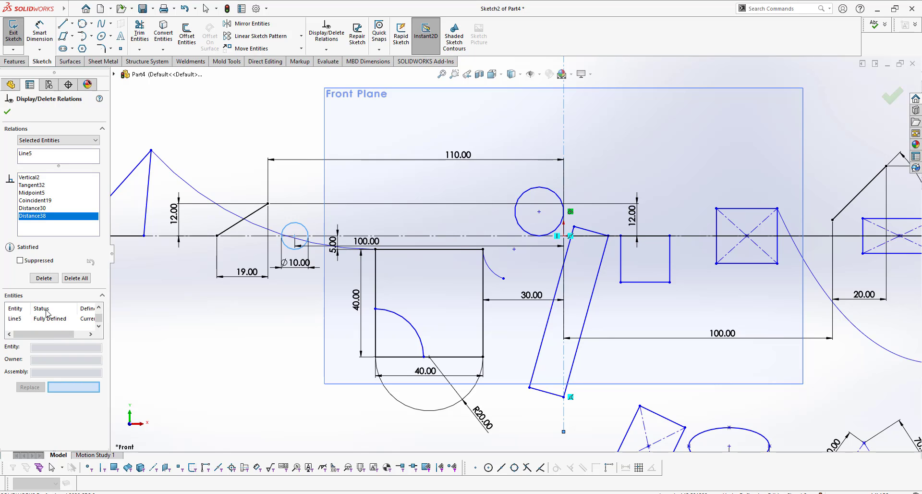
click(7, 112)
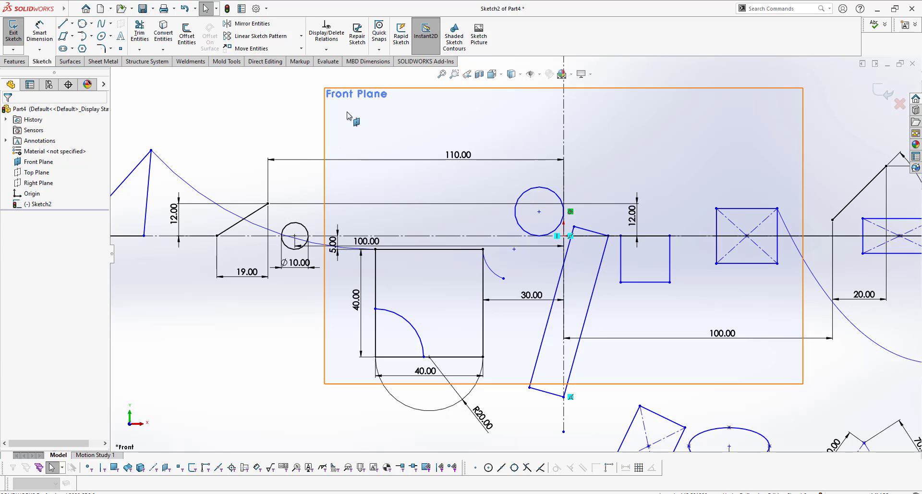
Step: Display all relations in the sketch, view Horizontal11, and close the list
click(327, 34)
click(36, 185)
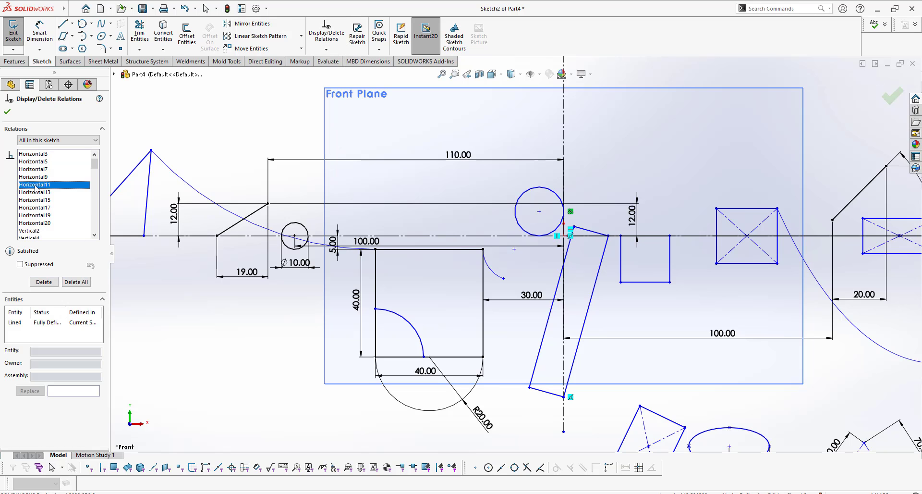
click(7, 112)
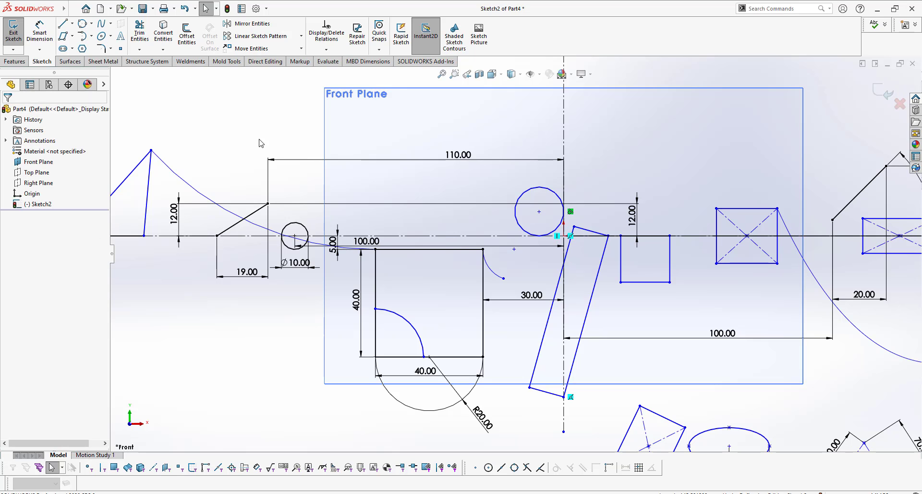
scroll(577, 241, up, 2)
scroll(629, 269, down, 4)
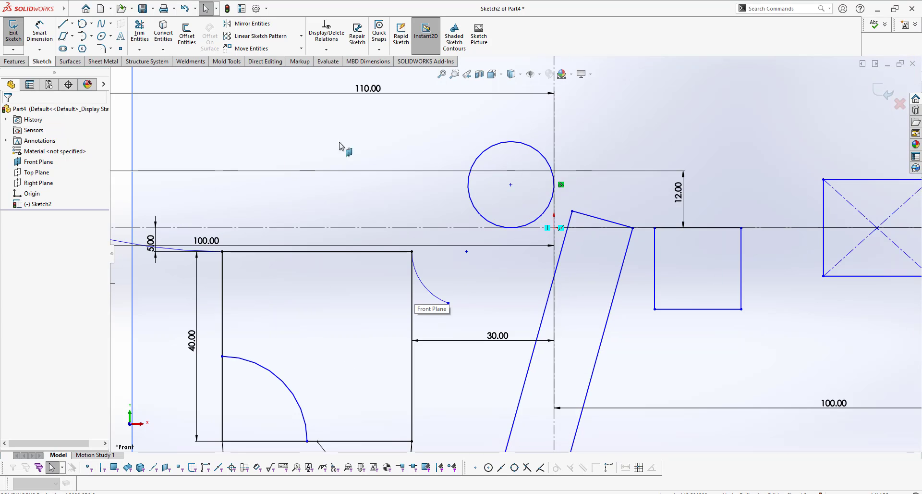
scroll(509, 265, up, 3)
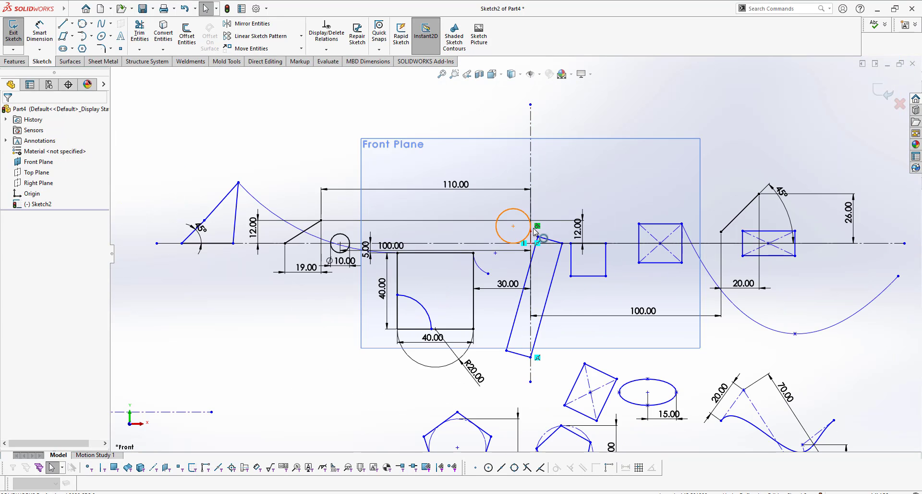
scroll(534, 231, down, 2)
scroll(500, 235, up, 2)
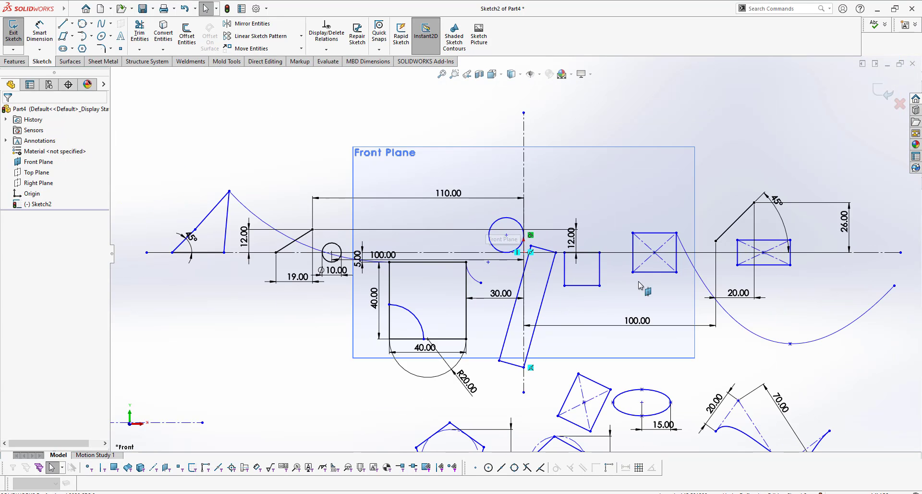
scroll(533, 249, up, 1)
Step: Shrink the circle tangent to the vertical centerline and dimension its diameter at 12 mm
scroll(536, 252, down, 5)
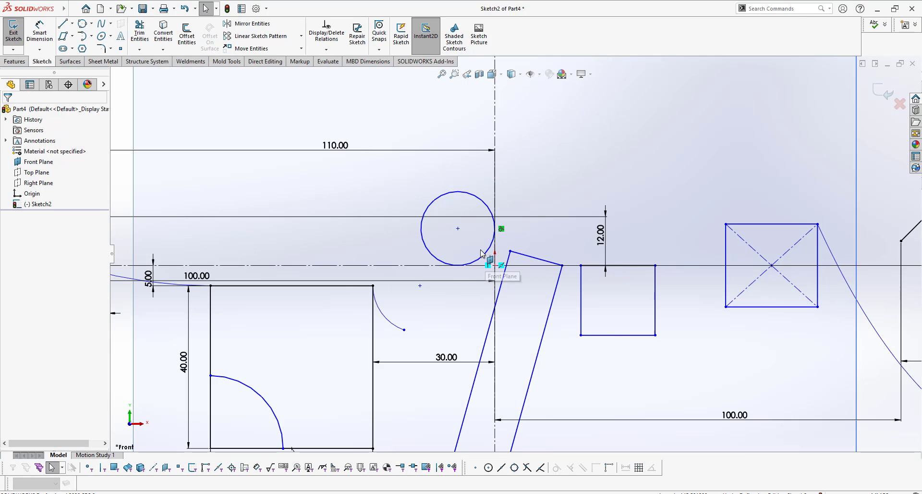
mouse_move(481, 253)
mouse_down()
mouse_move(480, 242)
mouse_move(474, 247)
mouse_move(481, 242)
mouse_up()
click(580, 164)
right_drag(580, 148, 580, 120)
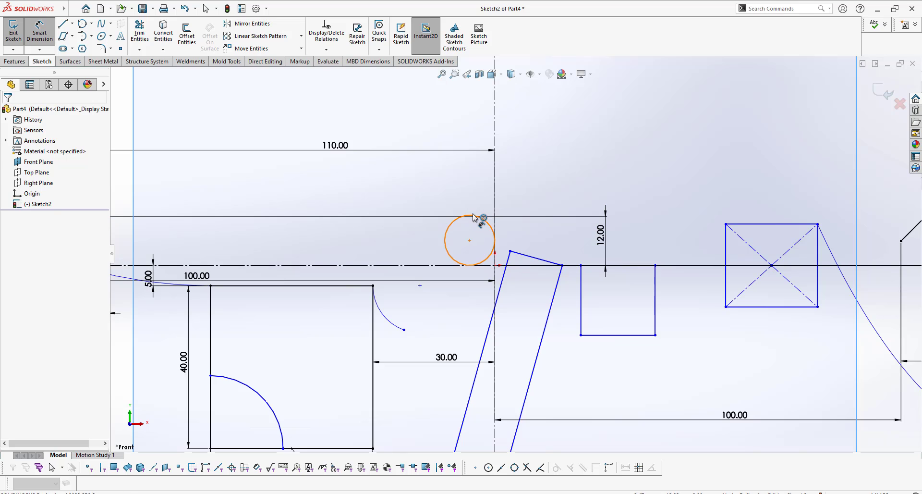
click(473, 217)
click(528, 191)
key(Return)
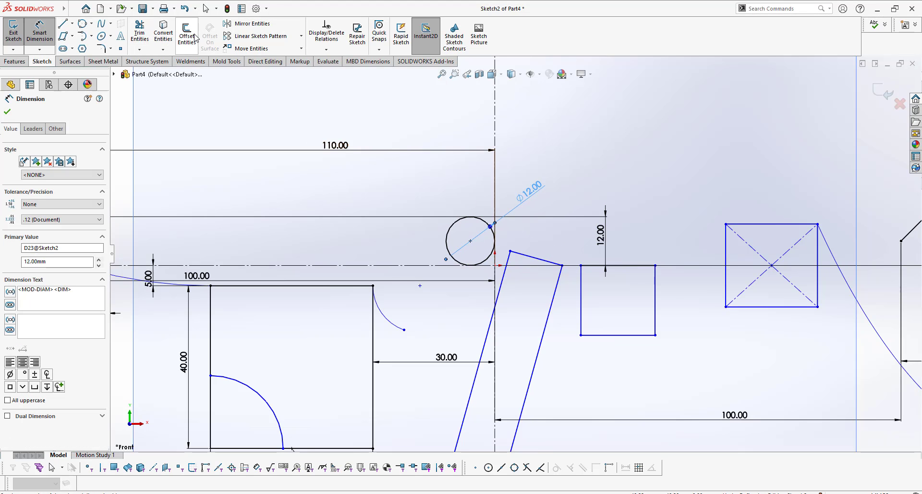
Step: Offset the 12 mm circle inward by 3 mm, with dimensions added and the direction reversed
click(187, 33)
click(453, 243)
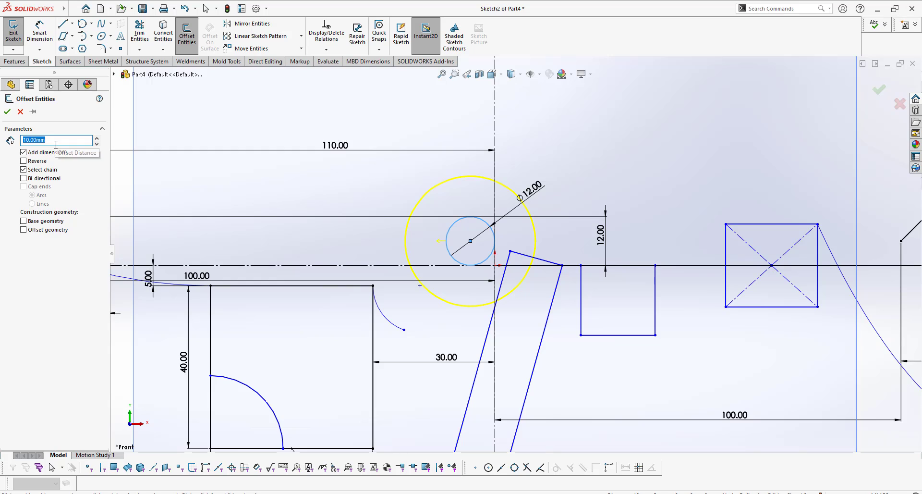
text(5)
key(Return)
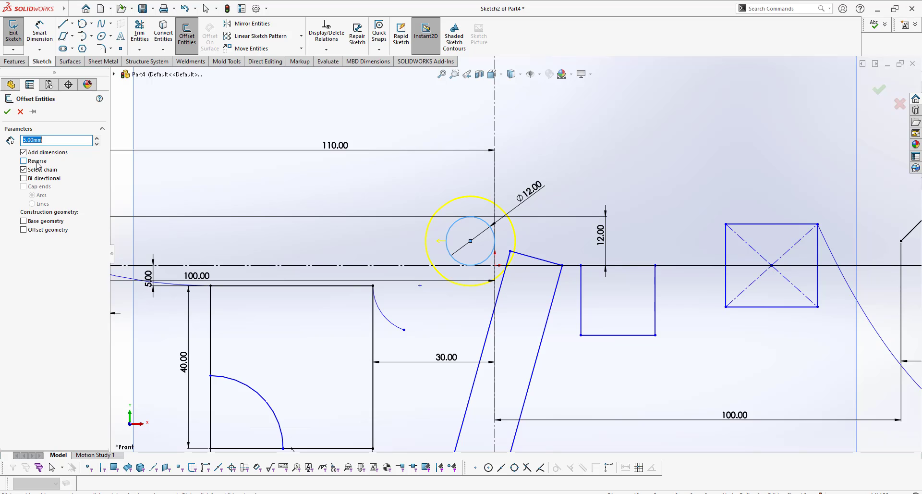
click(24, 161)
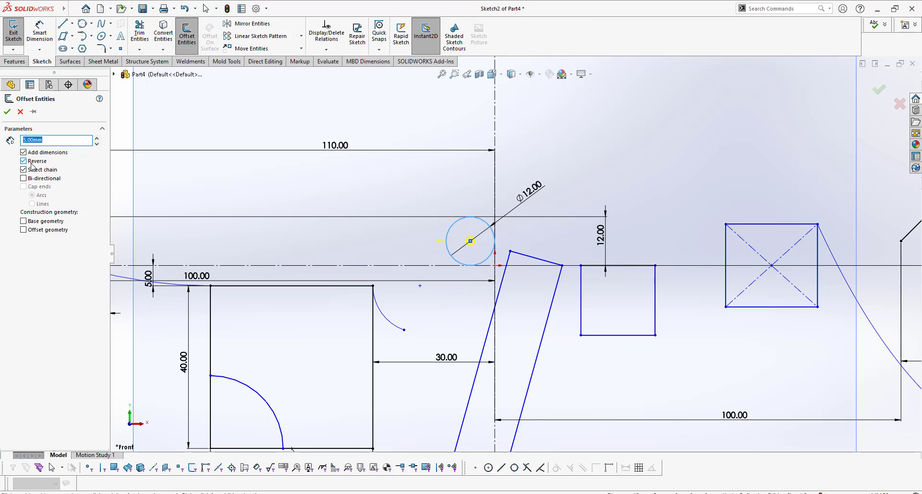
scroll(444, 243, down, 4)
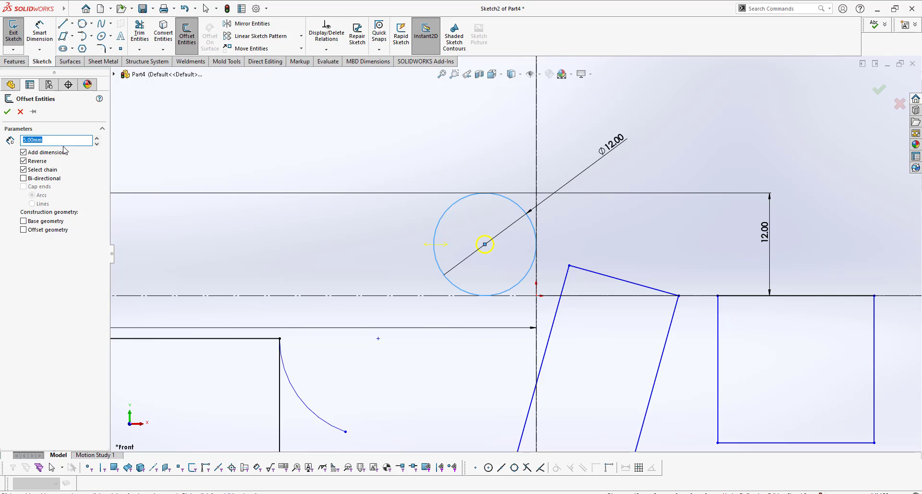
key(Up)
text(3)
click(8, 111)
scroll(701, 300, up, 6)
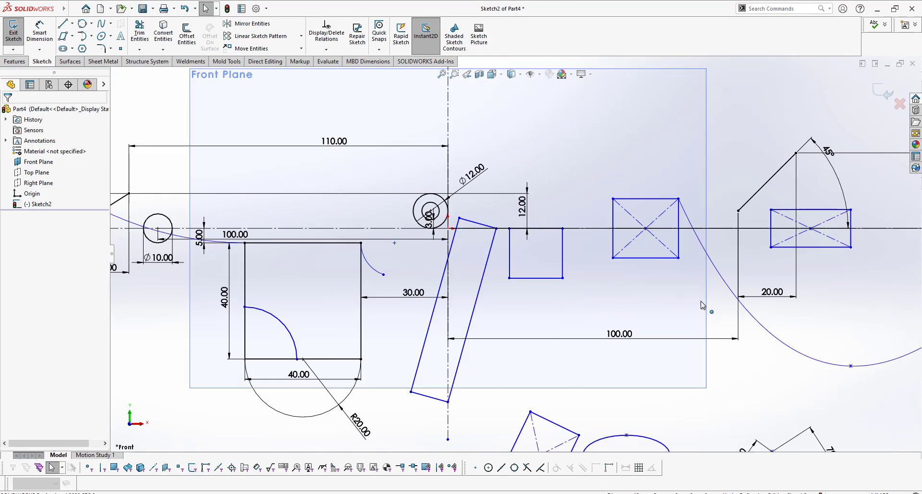
scroll(701, 301, down, 4)
click(633, 278)
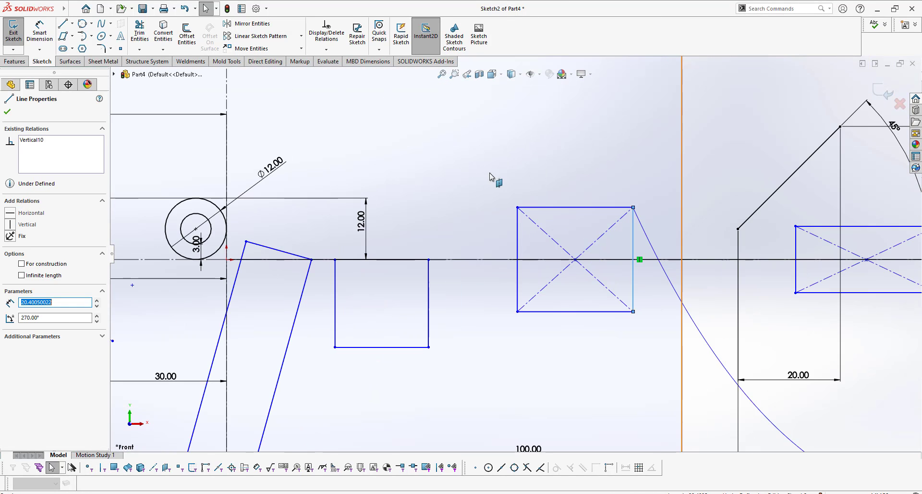
key(Escape)
drag(499, 174, 665, 343)
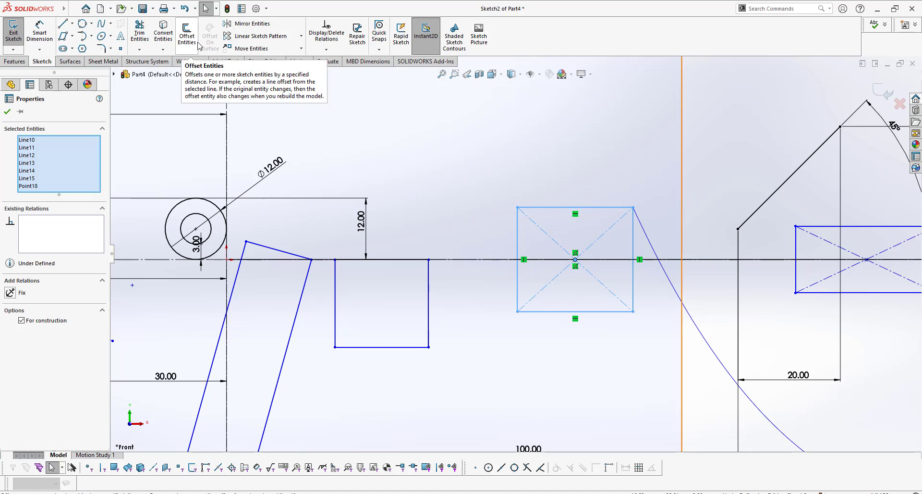
scroll(514, 226, up, 4)
key(Escape)
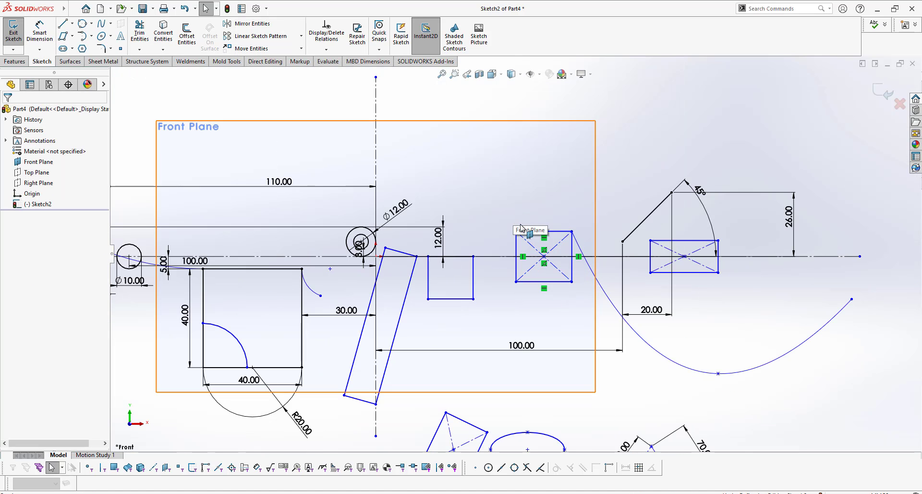
Step: Try offsetting the inclined line beside the 10 mm circle by 3 mm with line cap ends and construction base geometry, and undo it
scroll(516, 253, up, 2)
scroll(189, 220, down, 5)
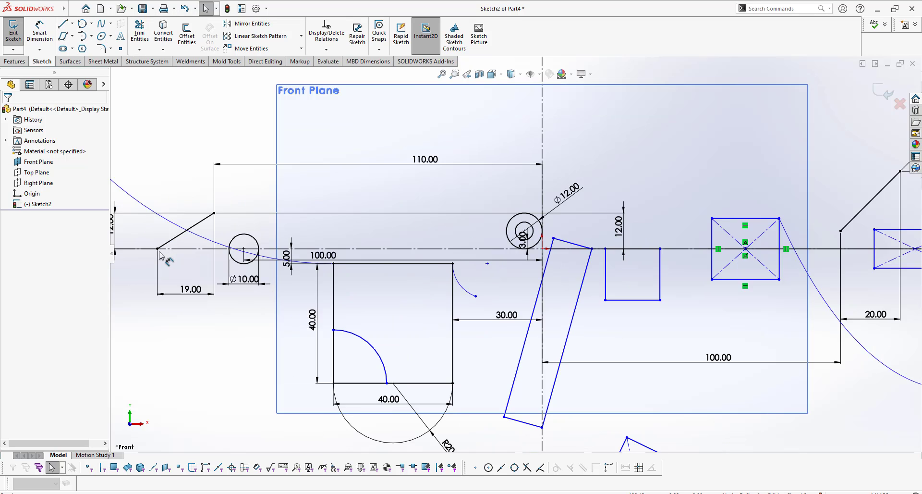
click(226, 230)
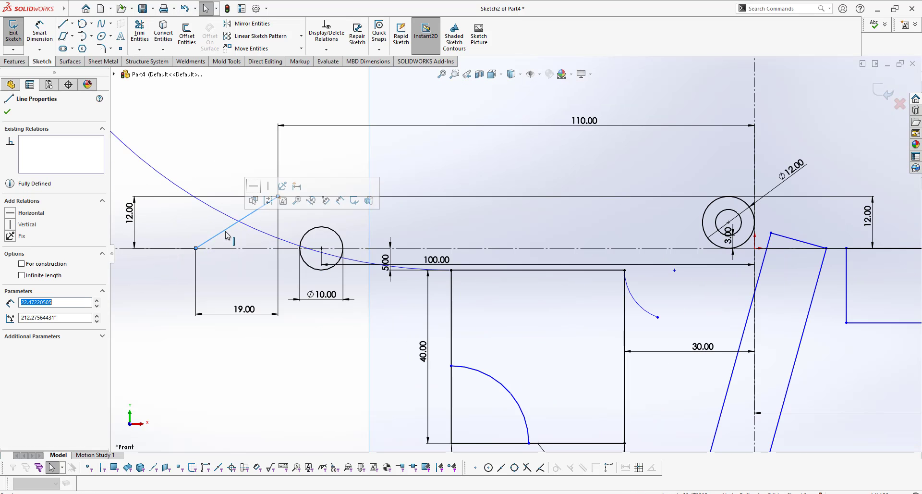
click(187, 34)
scroll(226, 220, down, 3)
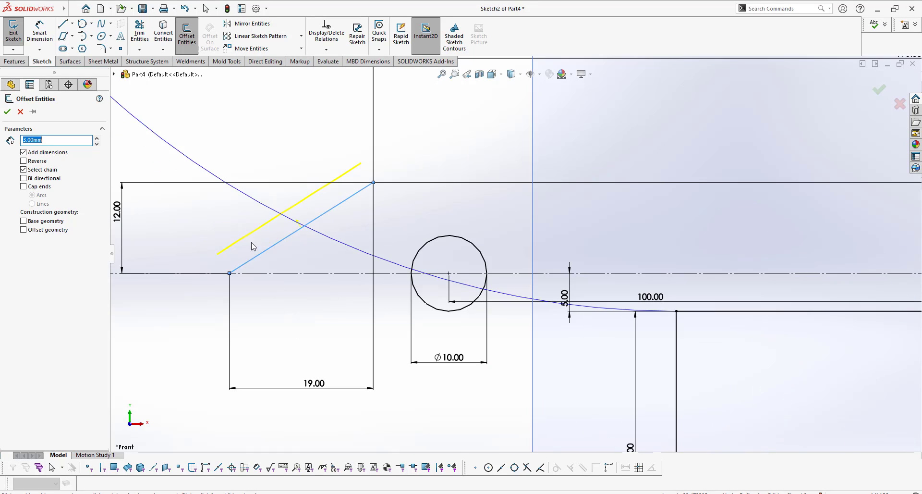
click(24, 161)
click(35, 163)
click(35, 187)
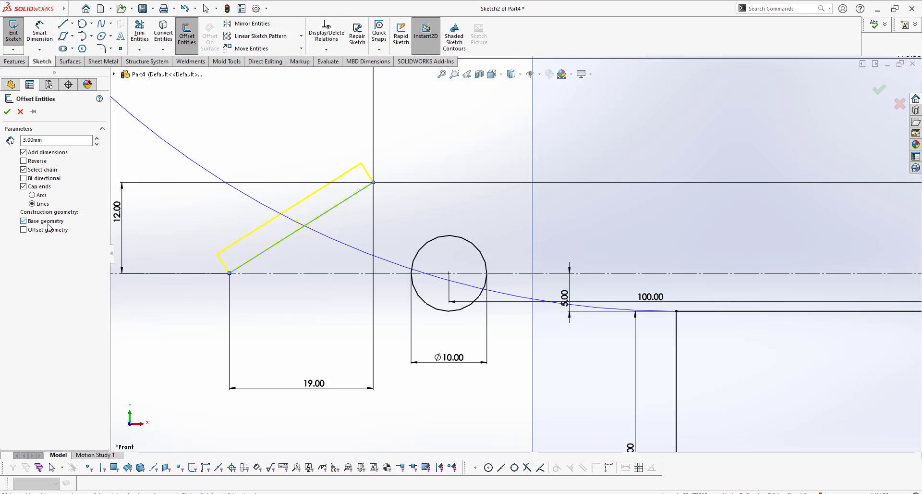
click(7, 112)
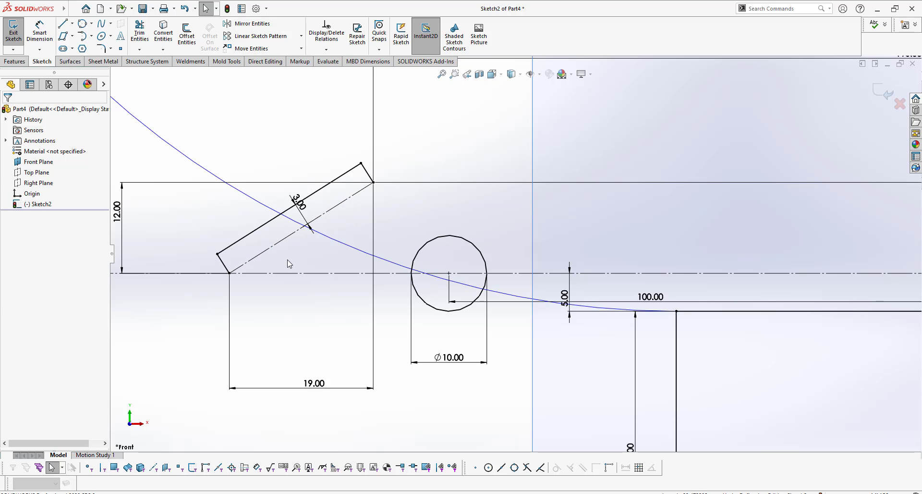
key(ctrl+z)
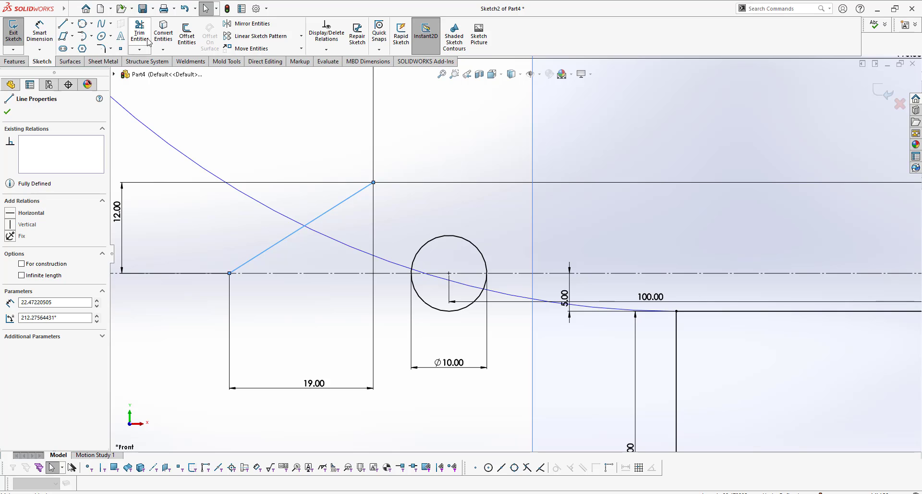
Step: Offset the inclined line by 3 mm with line cap ends, making the offset geometry construction and keeping the base line solid
click(187, 34)
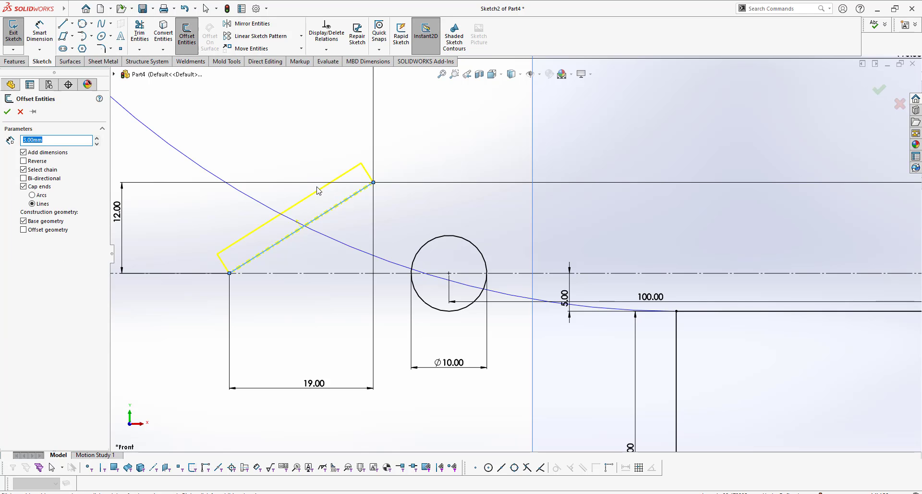
click(23, 229)
click(8, 112)
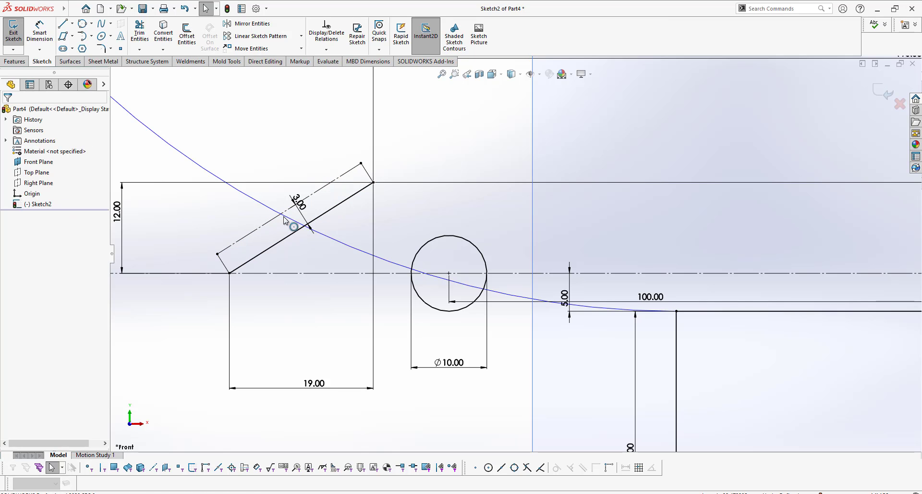
Step: Draw a small circle to the right of the vertical centerline near its upper end and dimension its diameter at 5 mm
scroll(296, 258, up, 5)
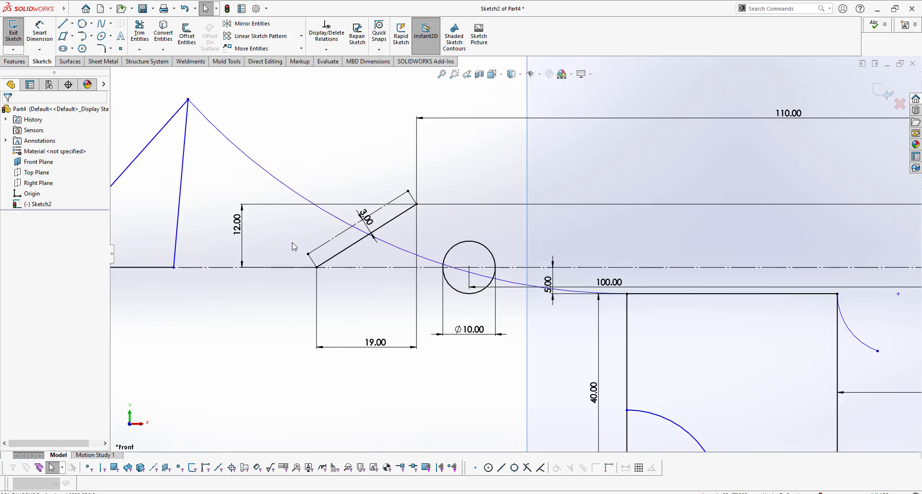
scroll(421, 288, up, 2)
scroll(423, 286, up, 4)
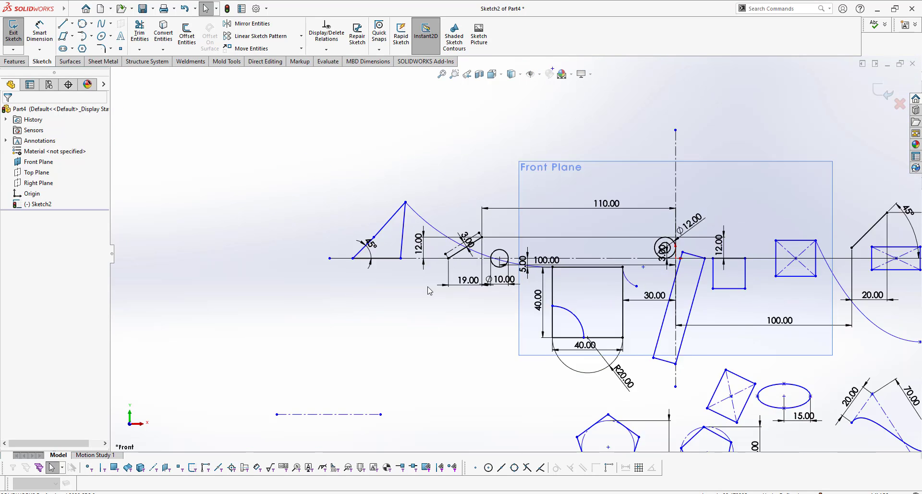
scroll(774, 312, down, 4)
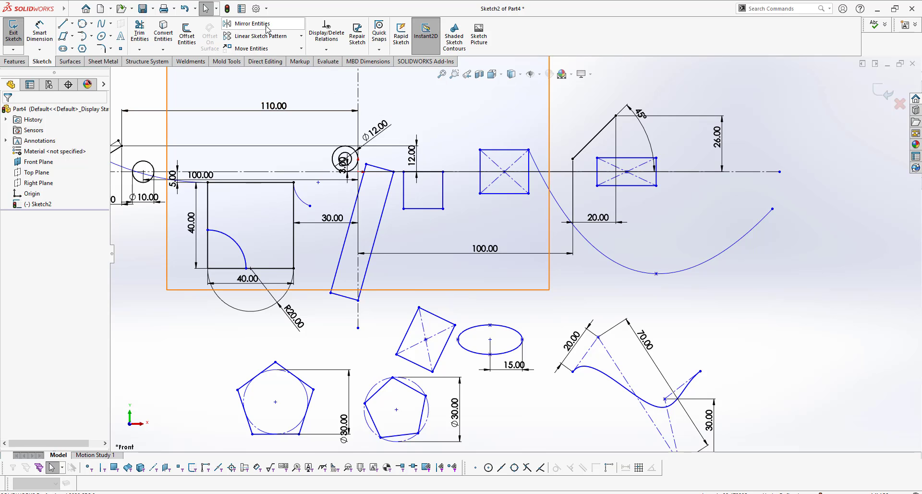
scroll(451, 147, up, 2)
scroll(485, 135, down, 3)
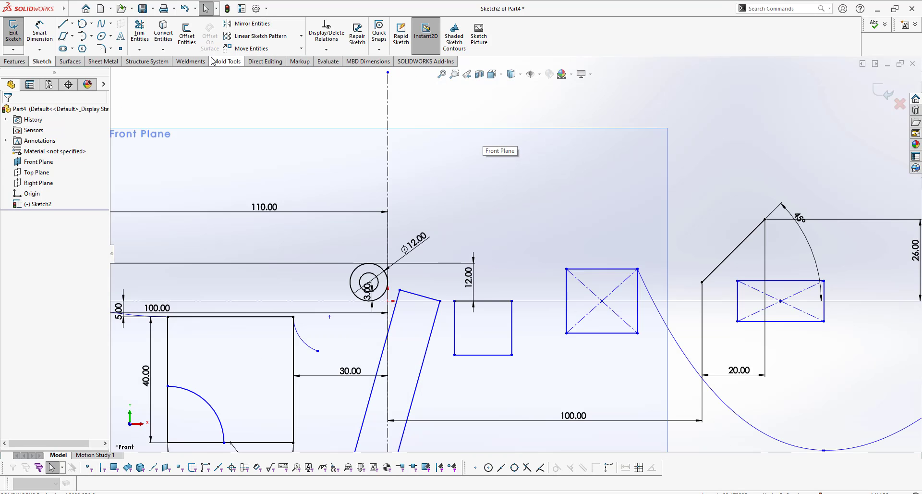
click(92, 24)
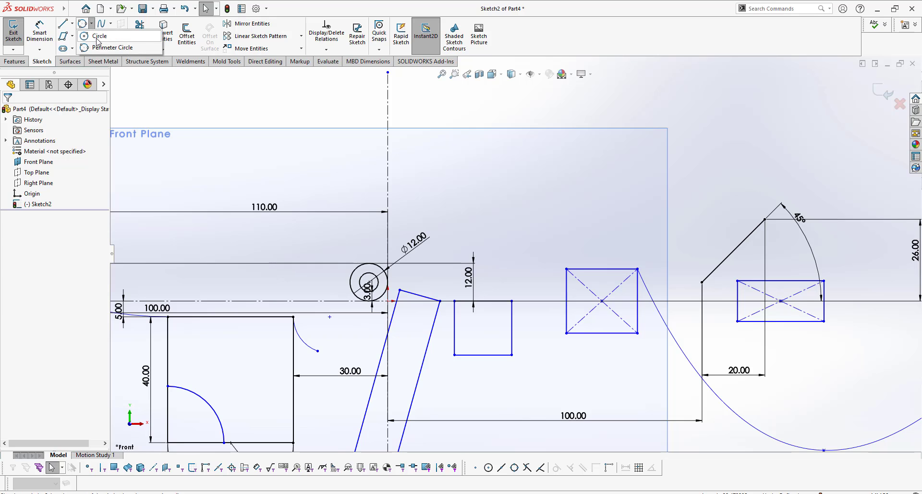
click(100, 36)
click(408, 109)
click(413, 115)
right_drag(435, 152, 430, 126)
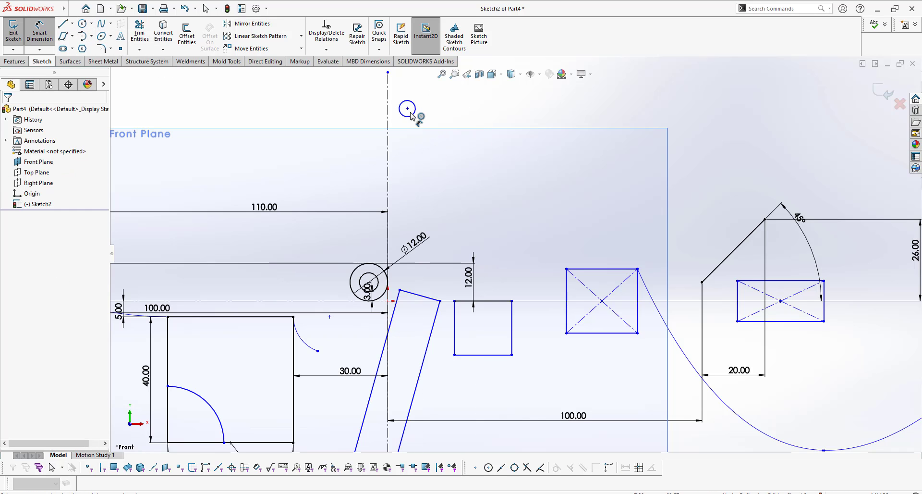
click(414, 117)
click(462, 160)
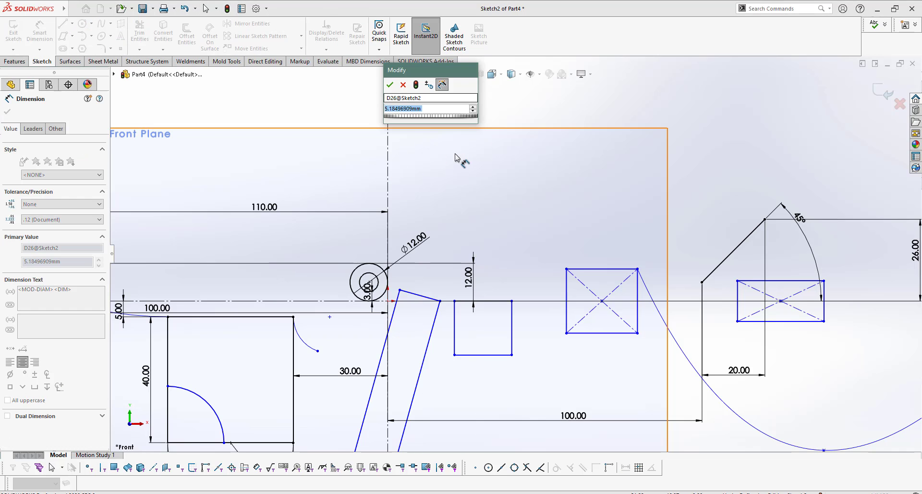
key(Return)
Step: Dimension the distance from the 5 mm circle's center to the vertical centerline at 6 mm
click(409, 117)
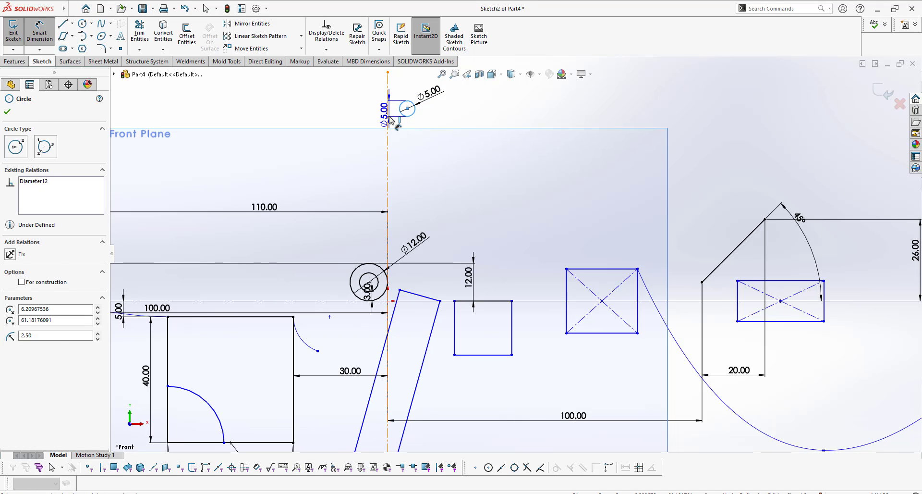
click(389, 121)
click(403, 153)
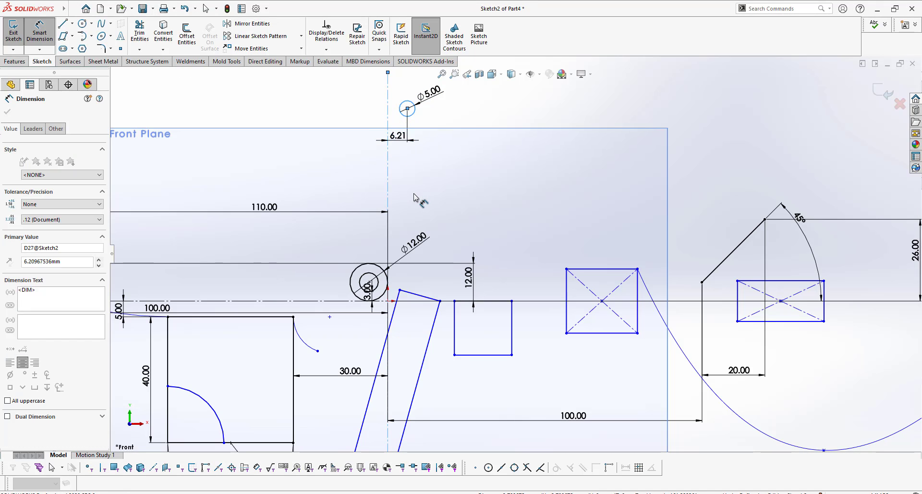
text(6)
key(Return)
scroll(458, 156, down, 5)
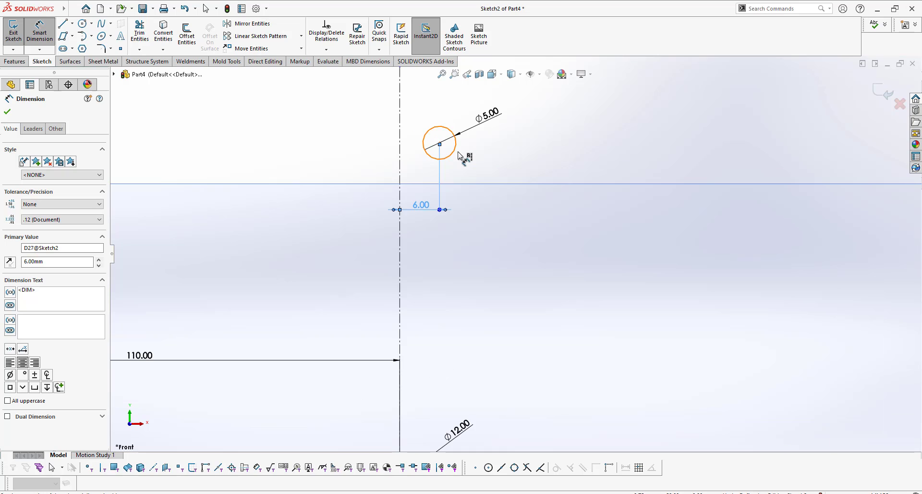
key(Escape)
Step: Mirror the 5 mm circle about the vertical centerline, keeping the original as a copy
click(452, 153)
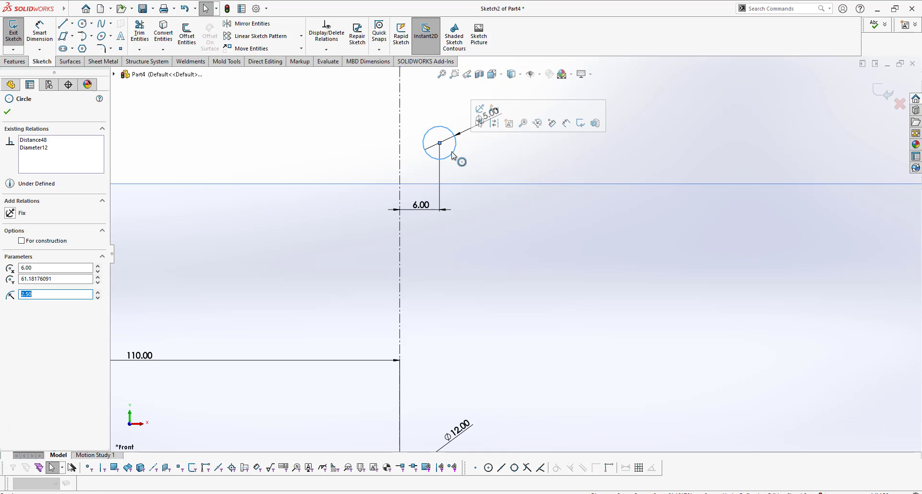
click(214, 129)
click(248, 24)
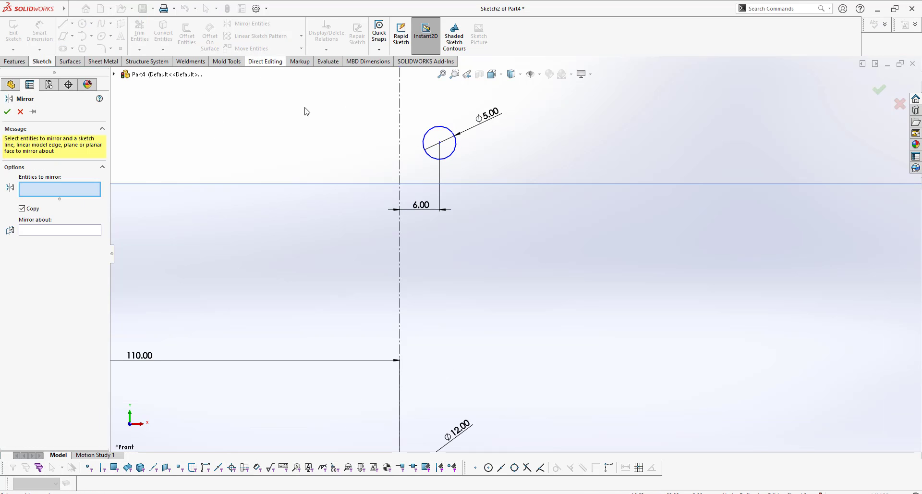
click(449, 158)
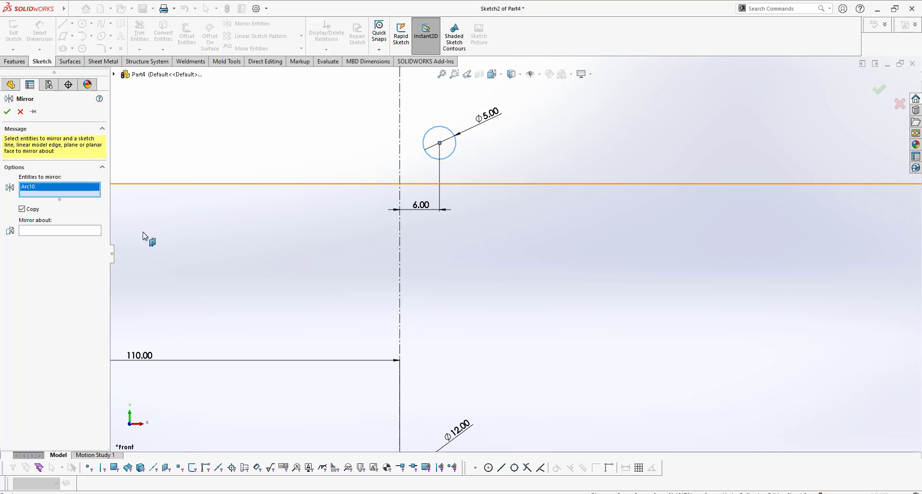
click(93, 232)
click(395, 183)
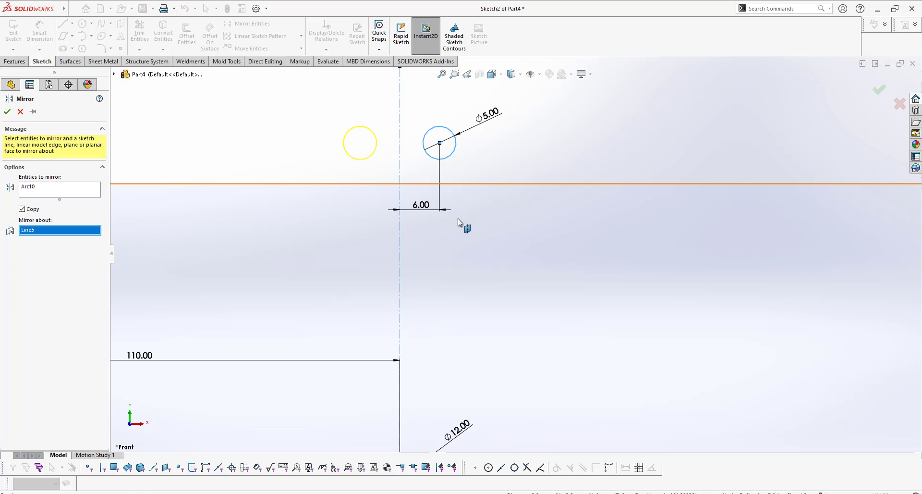
click(7, 112)
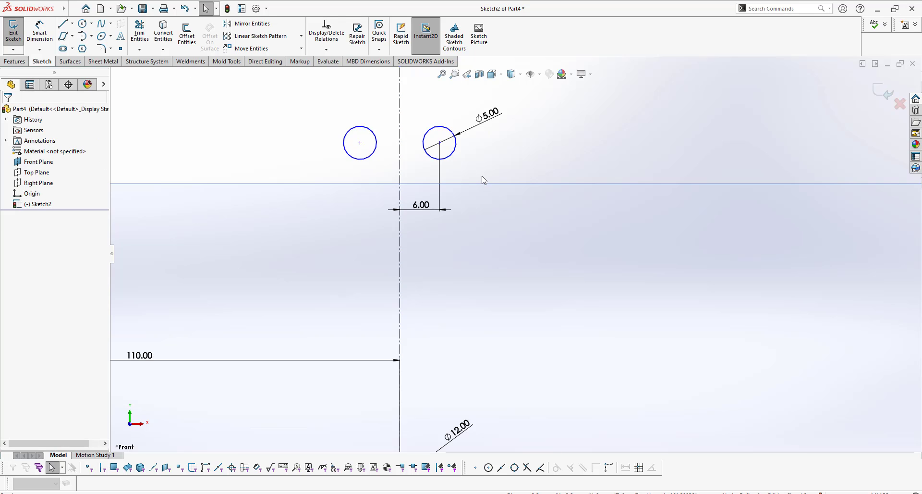
Step: Draw a corner rectangle about 8 mm by 6 mm below the 5 mm circle, right of the vertical centerline
click(72, 36)
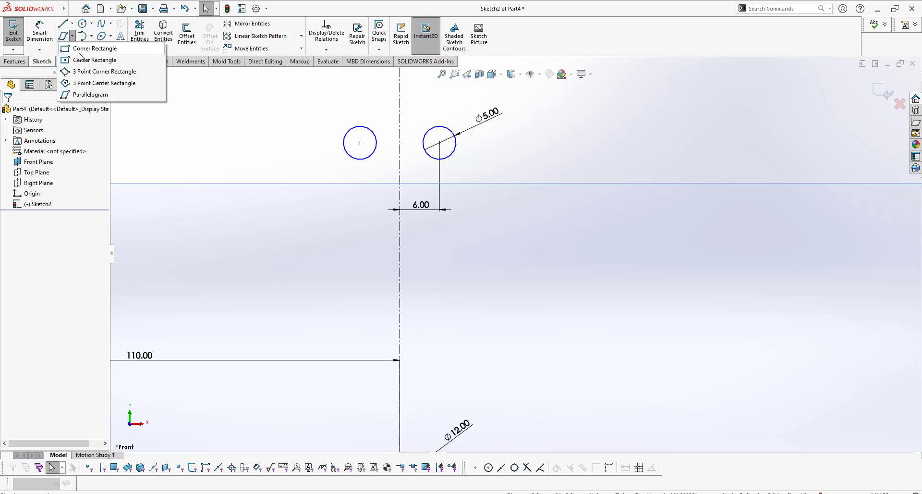
click(97, 49)
click(440, 231)
click(494, 270)
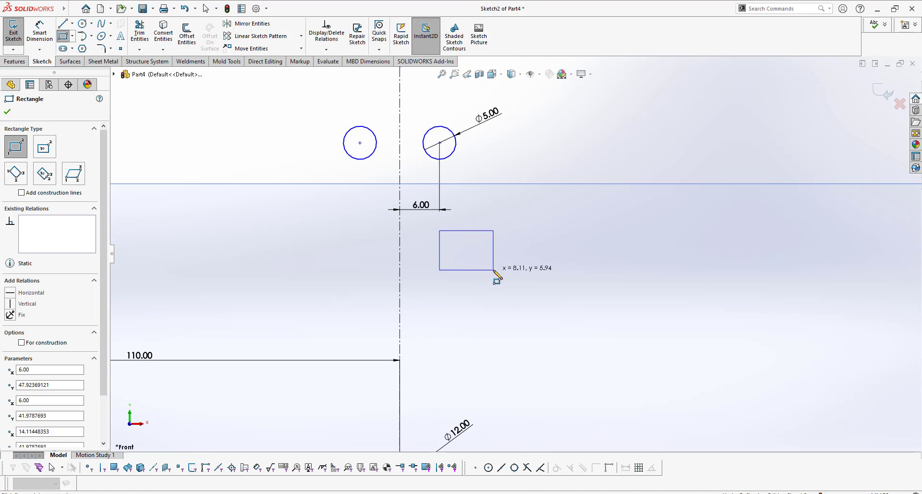
right_click(494, 271)
click(508, 278)
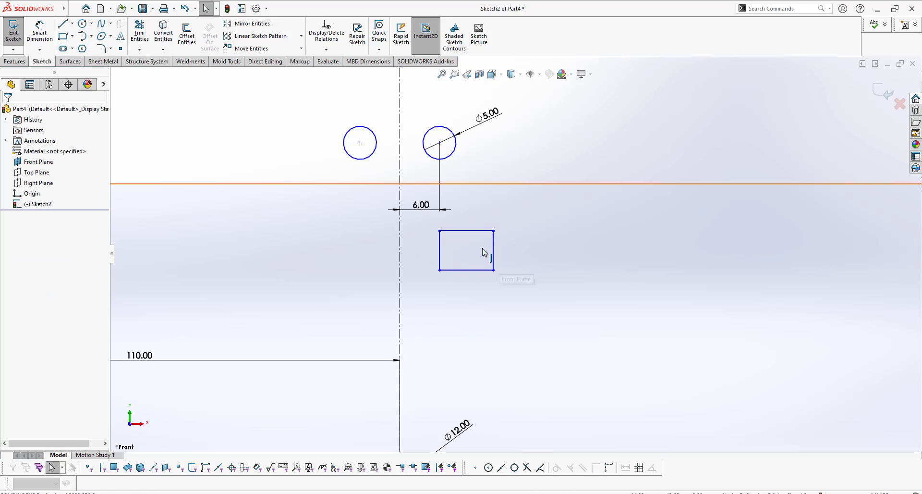
click(254, 28)
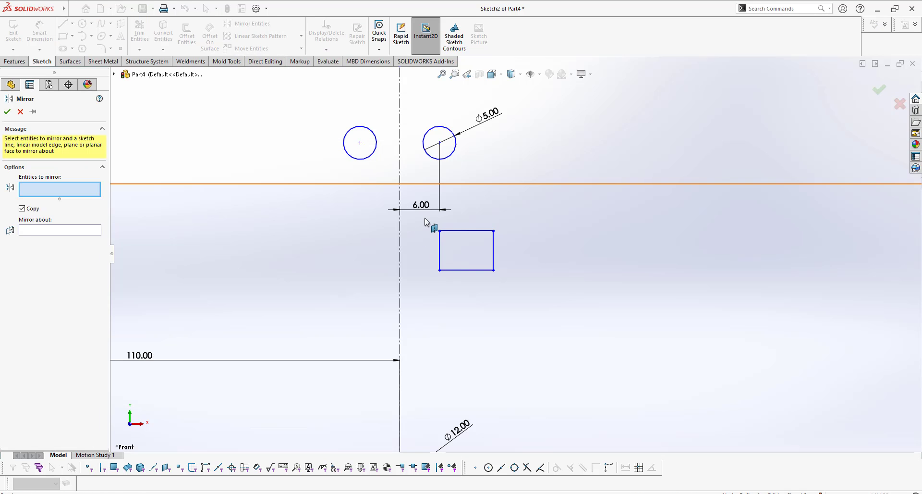
drag(424, 217, 512, 281)
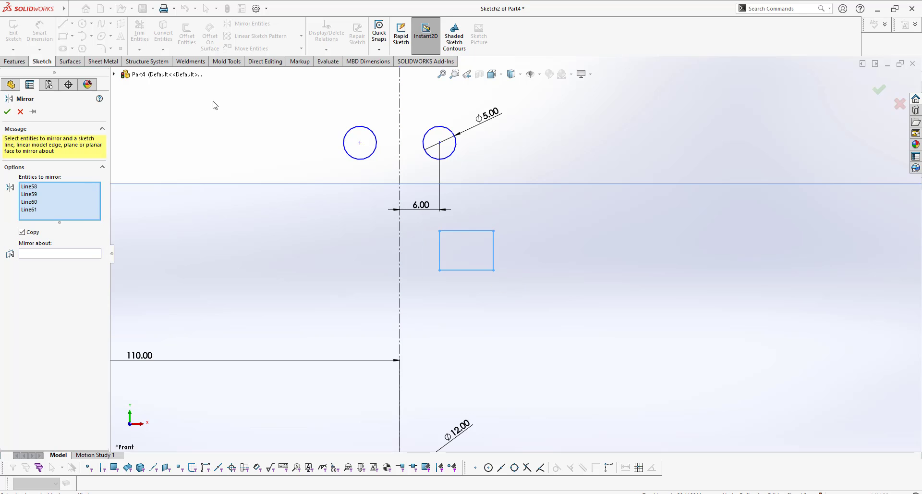
drag(210, 98, 174, 159)
drag(370, 164, 370, 165)
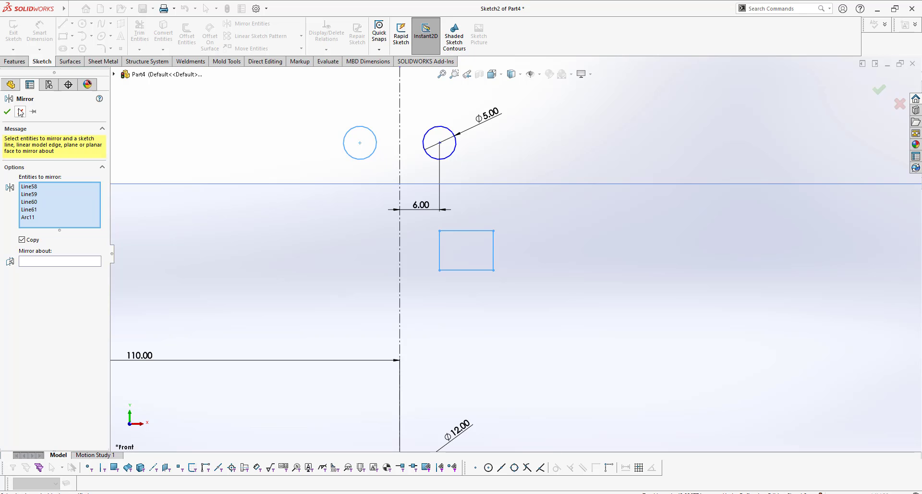
click(20, 112)
Step: Box-select the mirrored circle left of the vertical centerline to view its relations, and clear the selection
drag(376, 161, 374, 166)
click(383, 150)
click(347, 110)
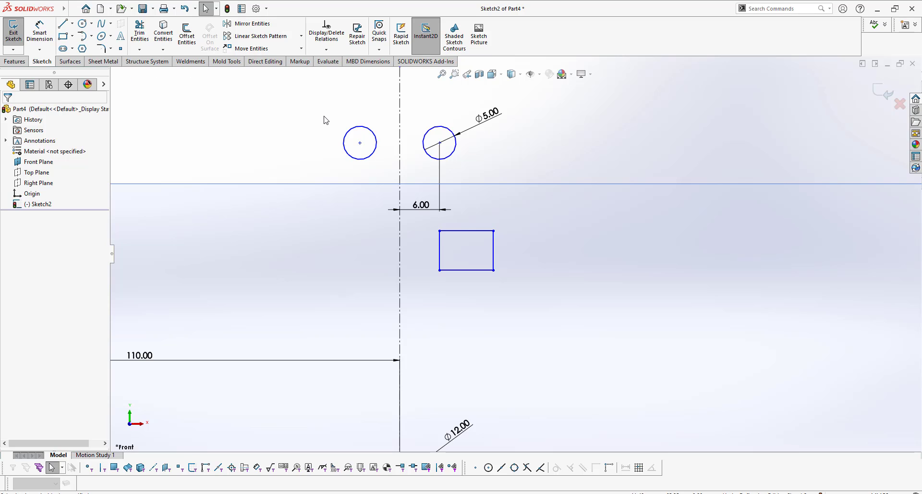
drag(323, 116, 356, 178)
drag(326, 121, 362, 182)
drag(301, 99, 384, 166)
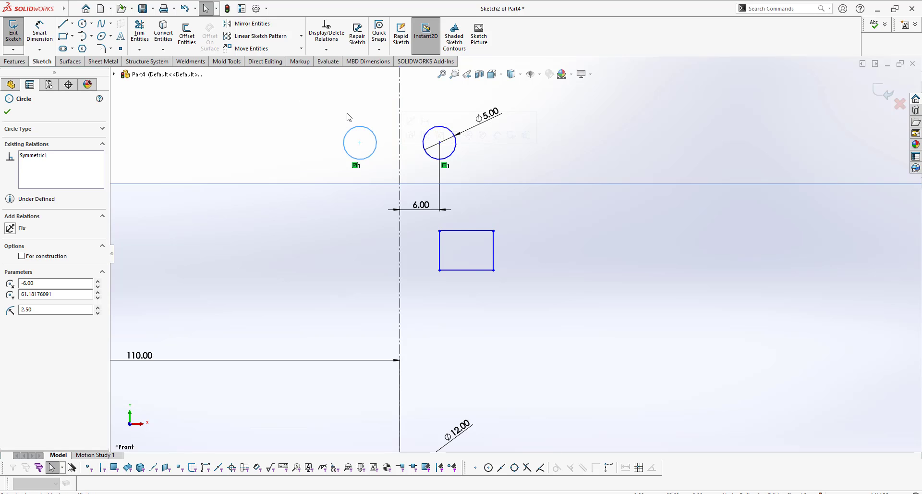
click(528, 159)
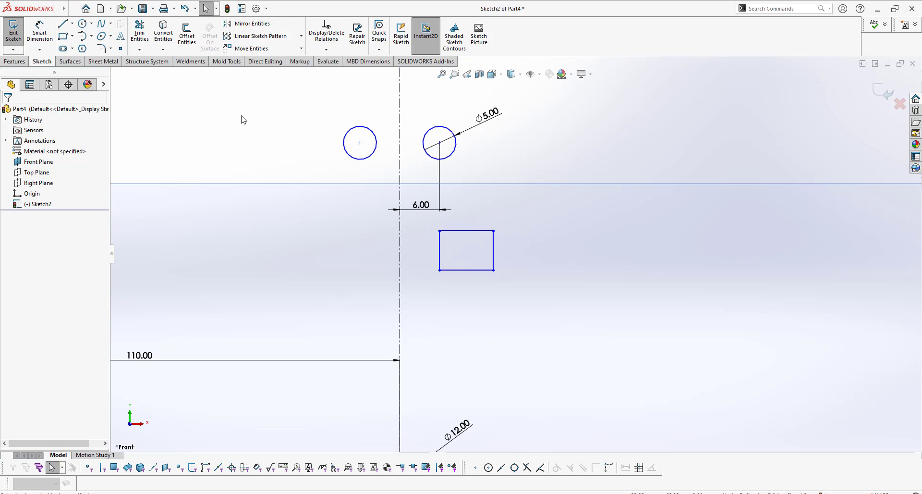
Step: Mirror the rectangle right of the vertical centerline about that centerline, keeping the original as a copy
click(252, 27)
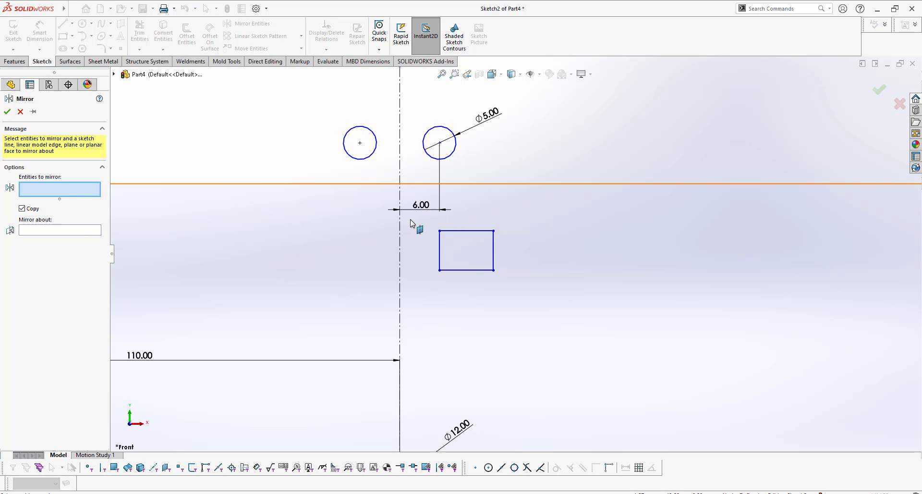
drag(423, 226, 517, 281)
click(64, 254)
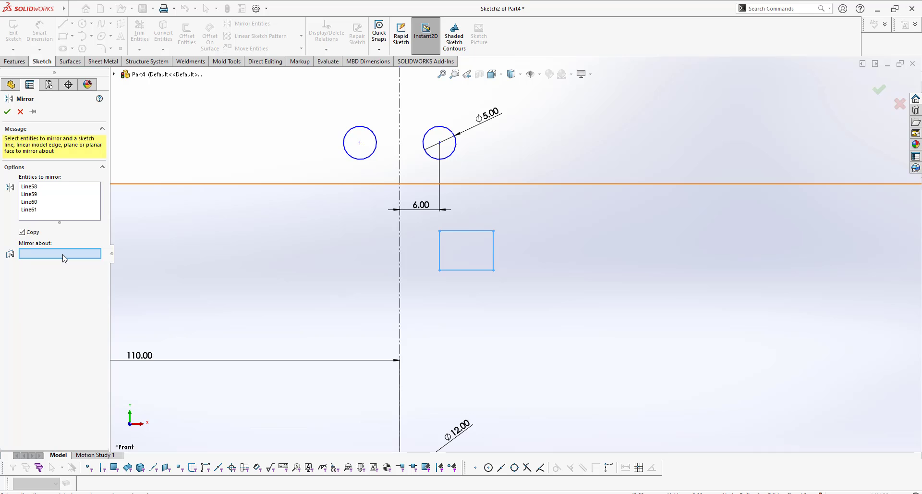
click(400, 255)
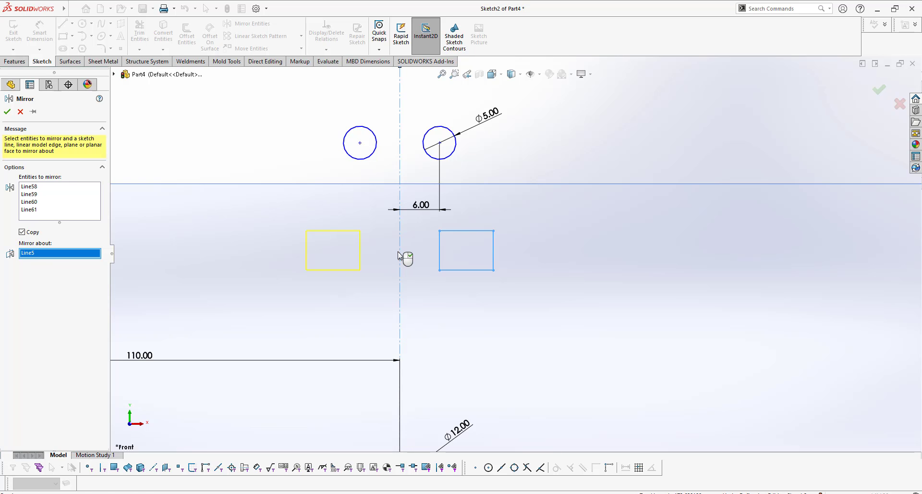
click(7, 112)
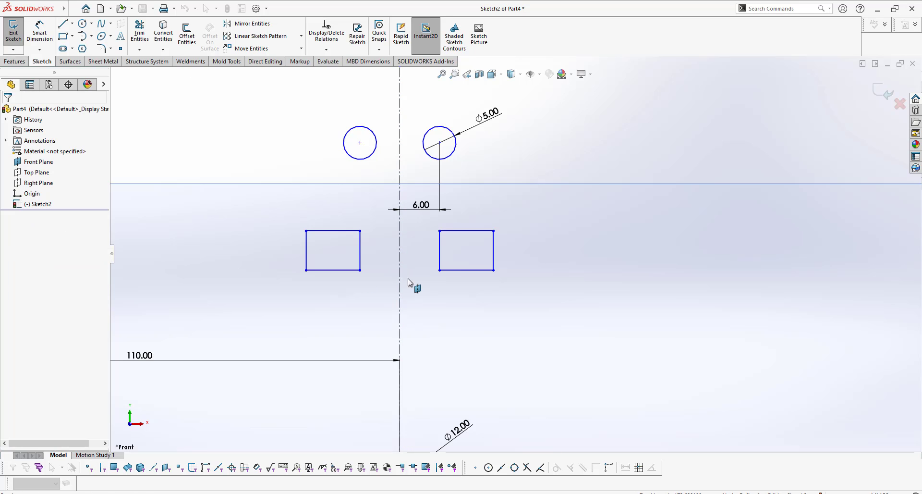
Step: Stretch the original rectangle by its lower outer corner to about 16 mm by 7 mm, and clear the selection
click(494, 270)
drag(500, 270, 546, 275)
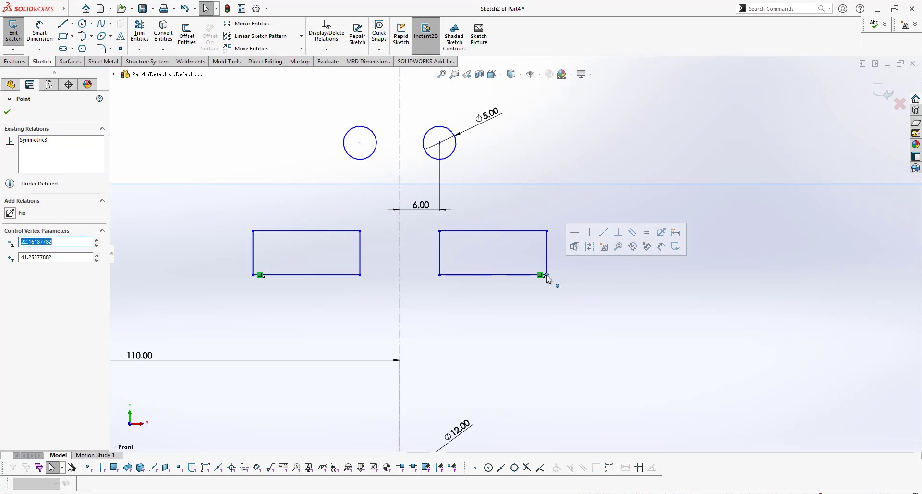
click(257, 120)
Step: Mirror the rectangle right of the vertical centerline about its own outer vertical edge, keeping the original as a copy
click(247, 24)
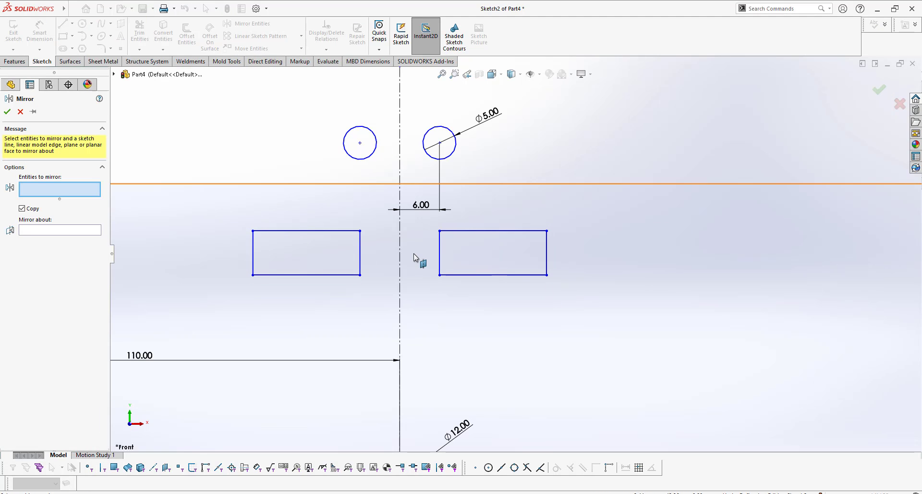
drag(418, 223, 572, 327)
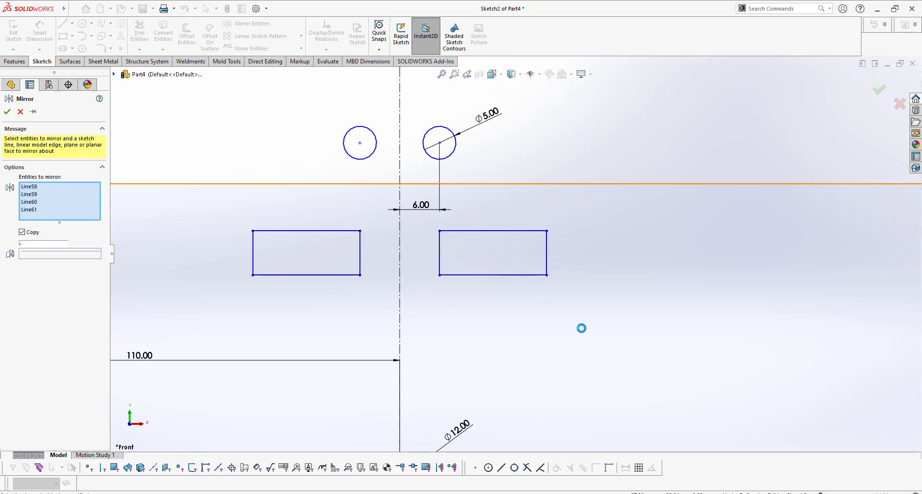
click(77, 252)
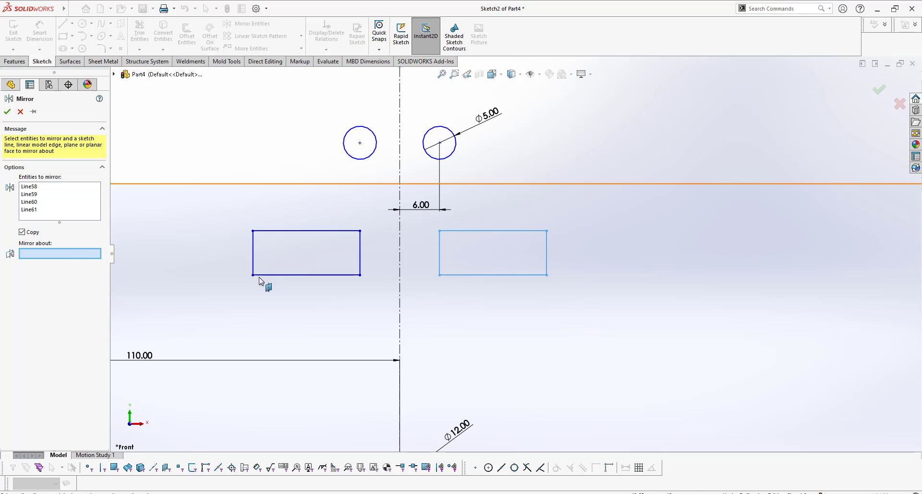
click(548, 251)
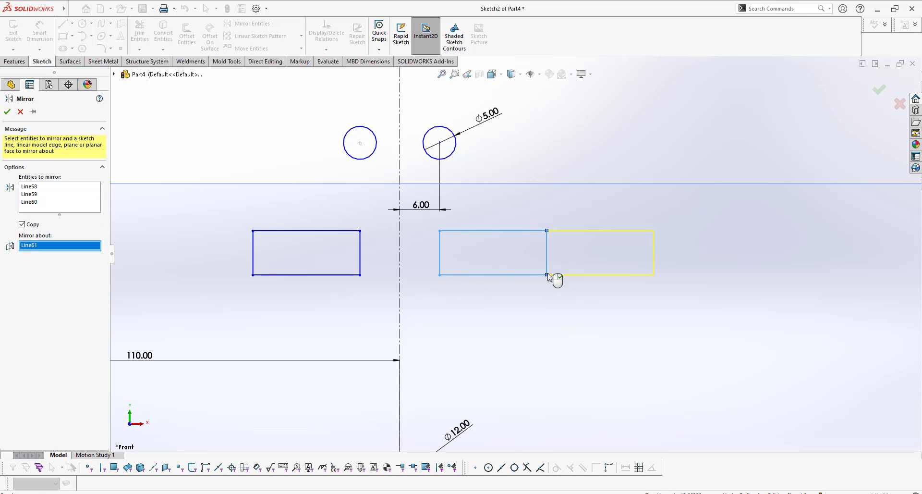
click(7, 111)
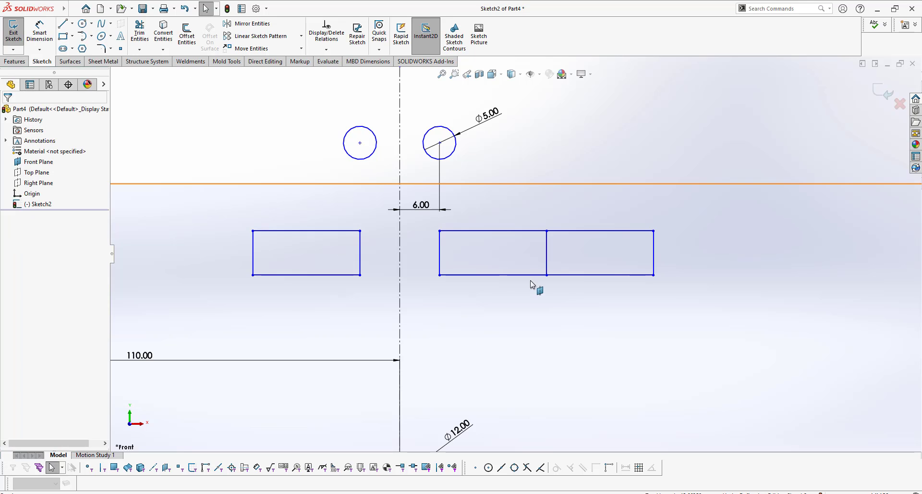
Step: Reshape the two adjoining rectangles by an endpoint of their shared edge to about 11 mm by 9 mm each, and clear the selection
click(546, 230)
mouse_move(547, 231)
mouse_down()
mouse_move(464, 258)
mouse_move(513, 284)
mouse_move(526, 337)
mouse_move(513, 335)
mouse_up()
scroll(539, 323, up, 5)
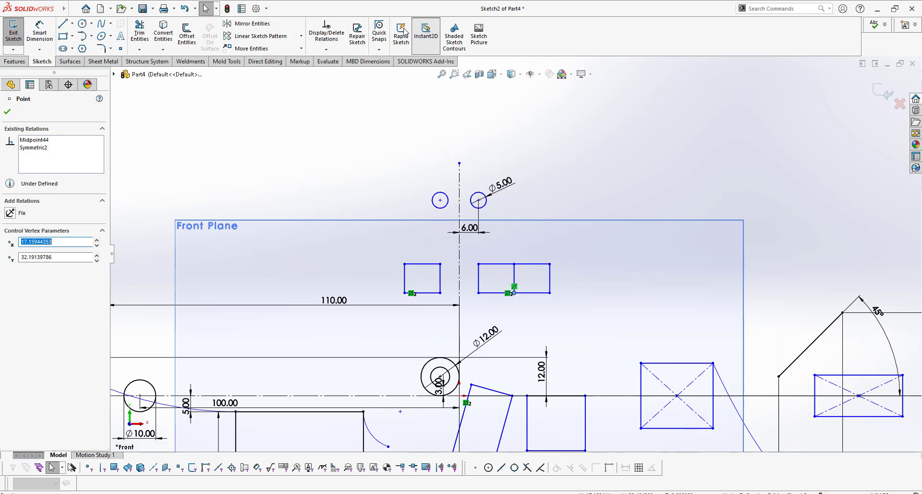
click(271, 184)
Step: Dimension the 5 mm circle right of the vertical centerline to the horizontal centerline at 60 mm
scroll(485, 214, down, 5)
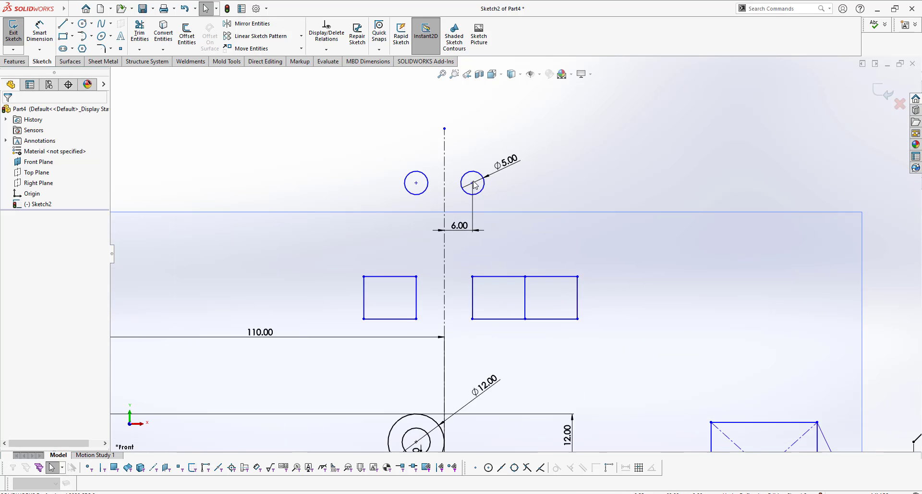
right_drag(517, 197, 515, 168)
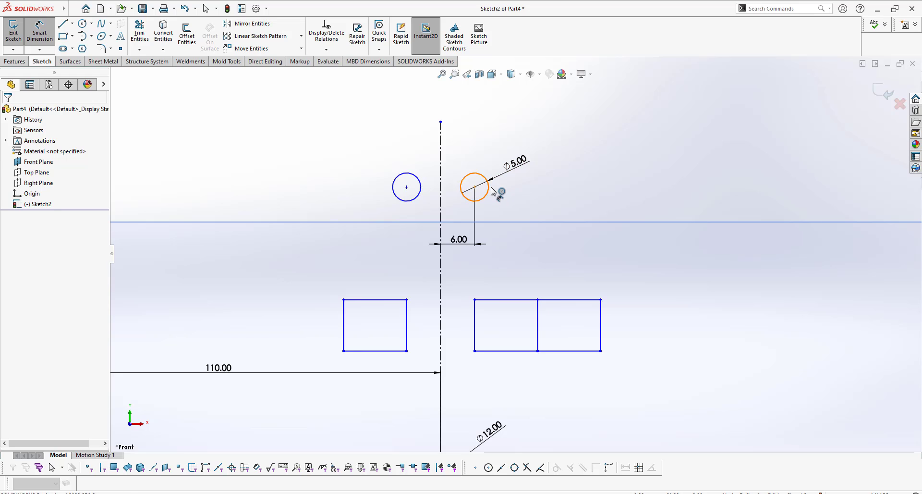
click(488, 190)
scroll(521, 269, up, 4)
click(529, 365)
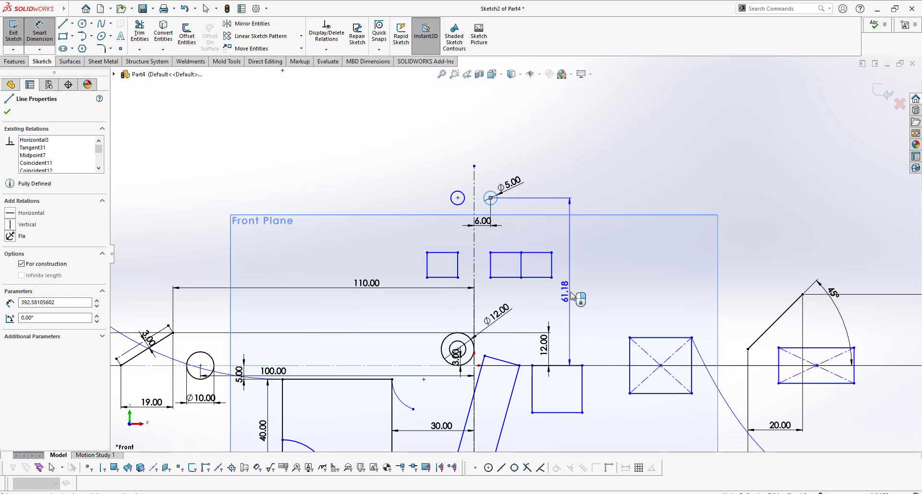
click(574, 331)
text(60)
key(Return)
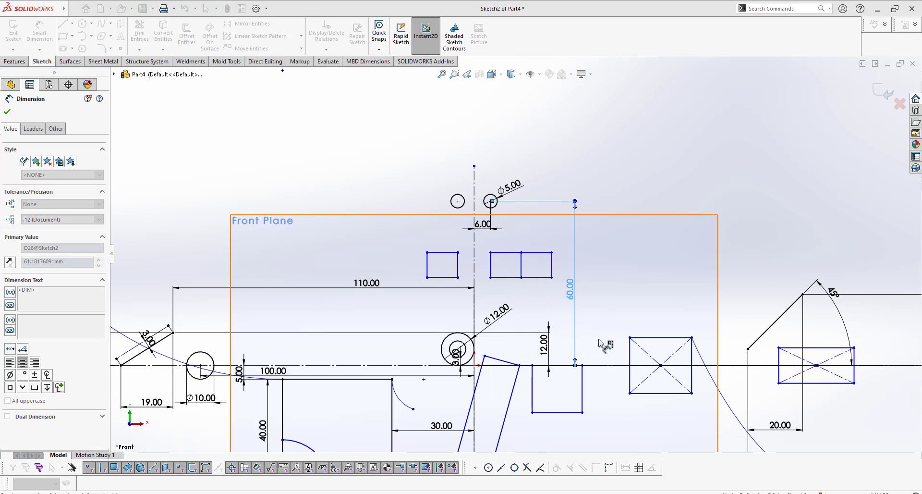
scroll(572, 192, down, 2)
key(Escape)
Step: Set up a linear sketch pattern of the dimensioned 5 mm circle along the X-axis with 12 mm spacing and 5 instances
drag(432, 150, 443, 69)
scroll(460, 177, down, 1)
click(258, 103)
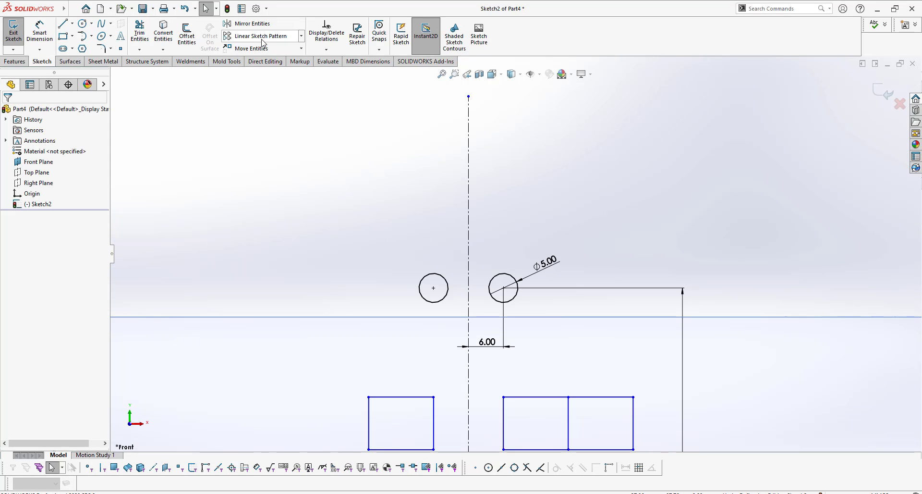
click(262, 38)
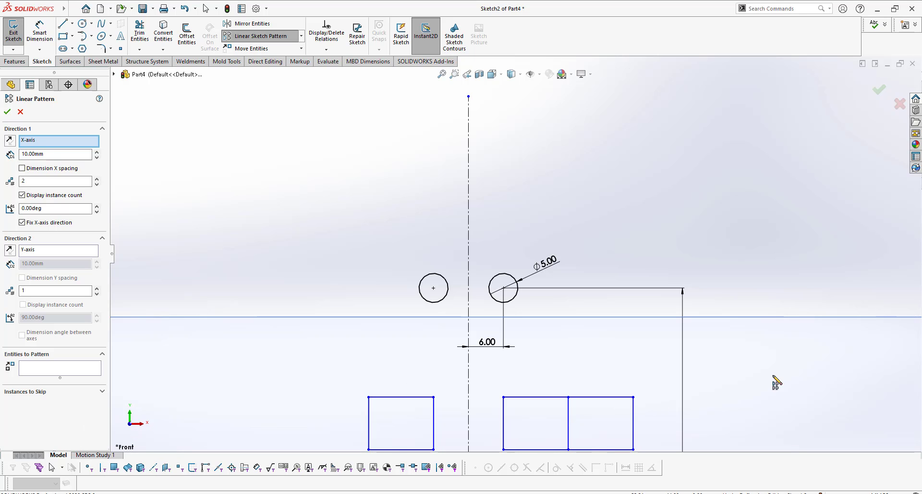
click(38, 370)
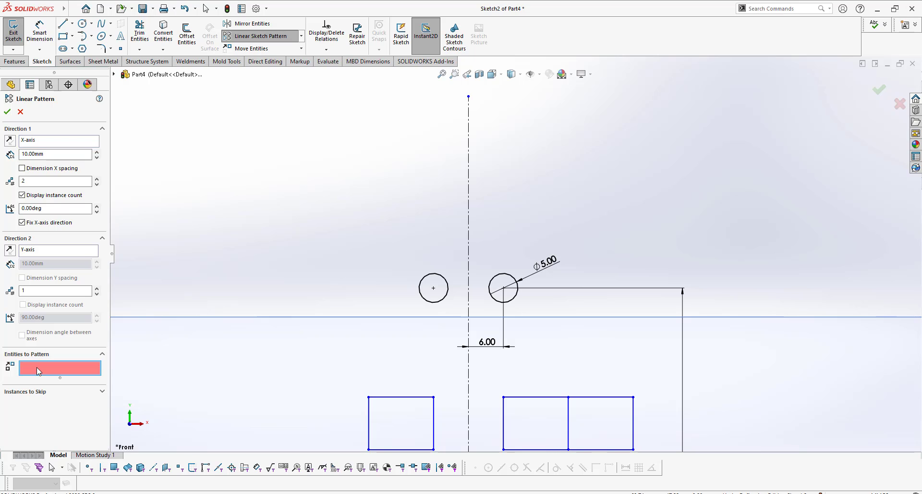
click(512, 300)
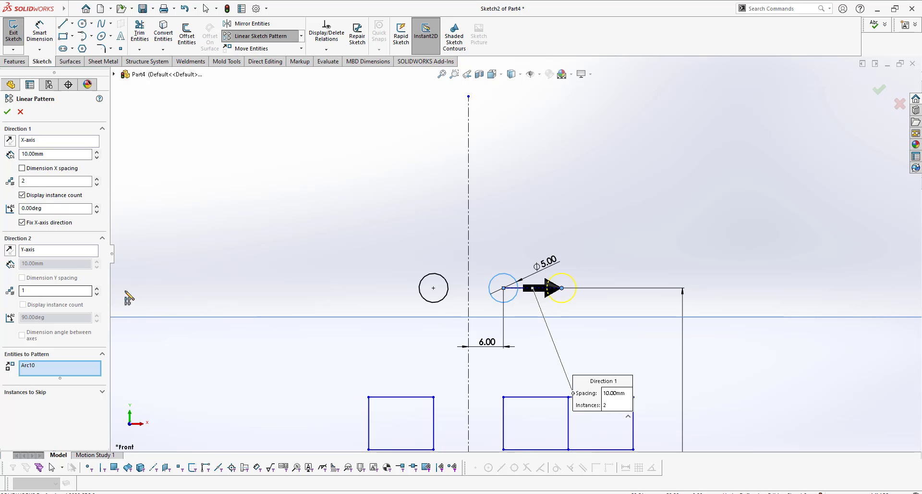
drag(56, 153, 1, 146)
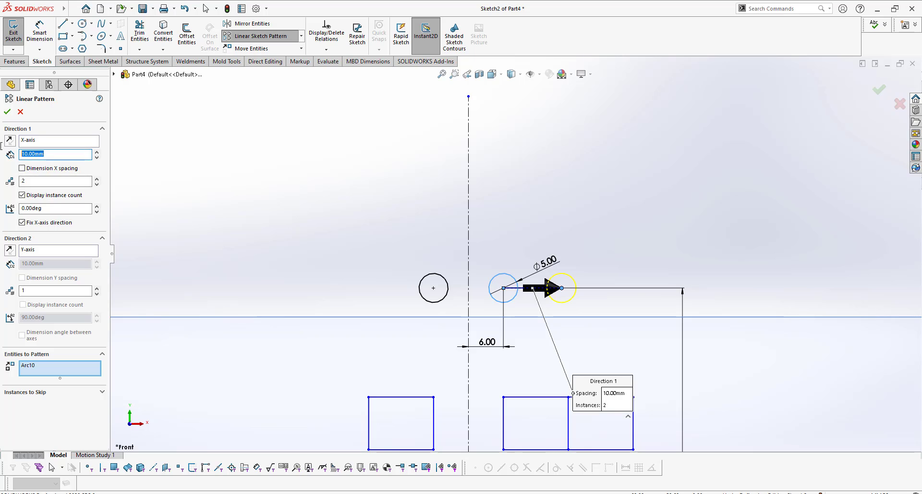
key(Return)
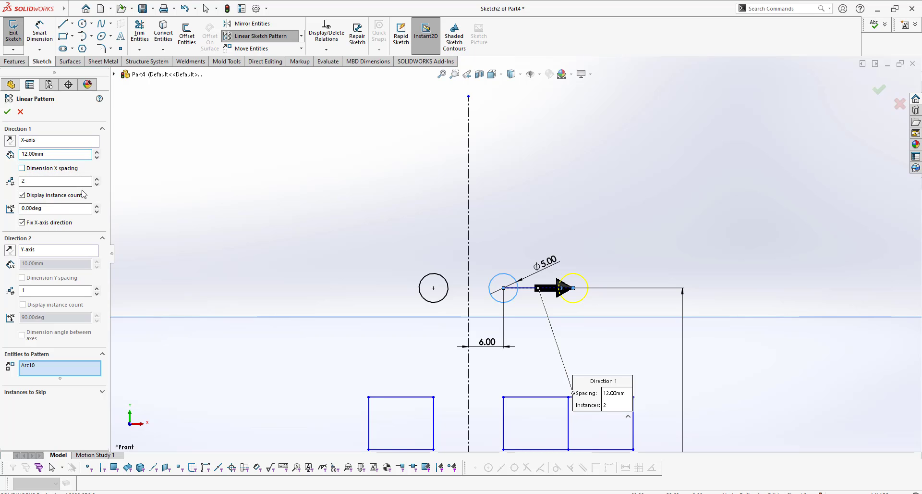
click(97, 179)
click(96, 178)
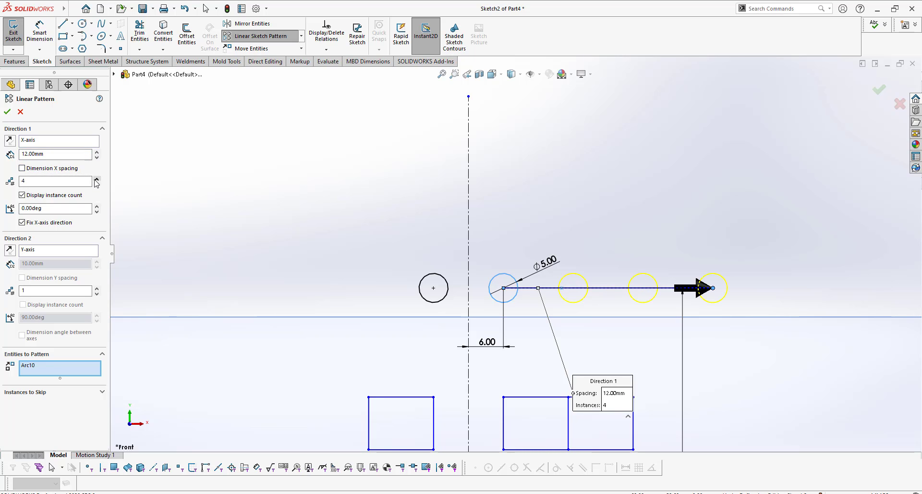
click(97, 179)
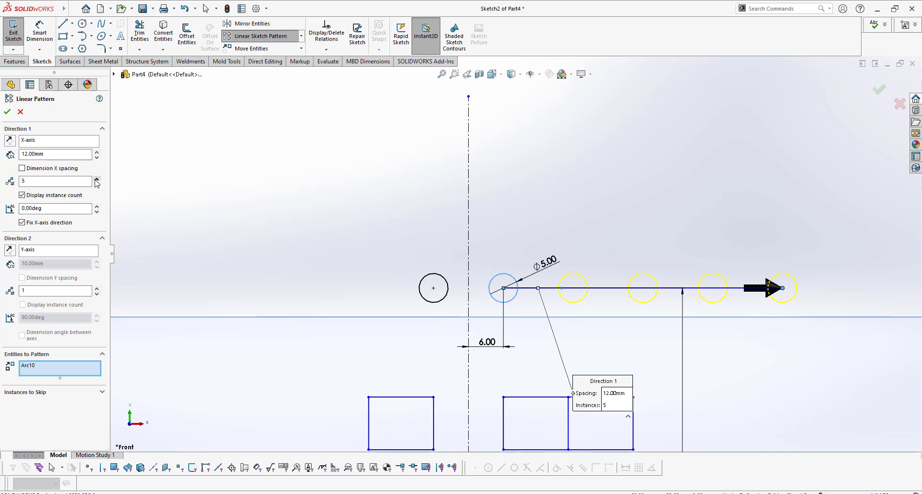
Step: Set the pattern's X direction angle to 10 degrees and its Y-axis direction to 4 instances
click(74, 208)
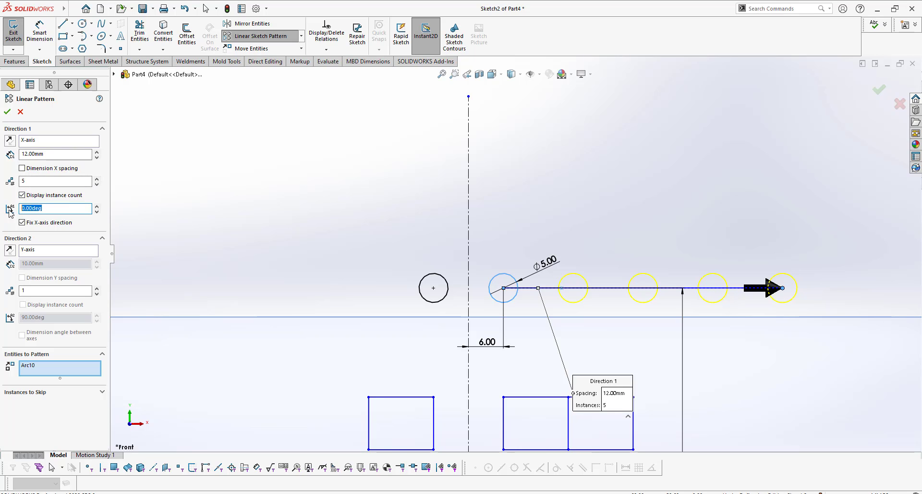
text(10)
key(Return)
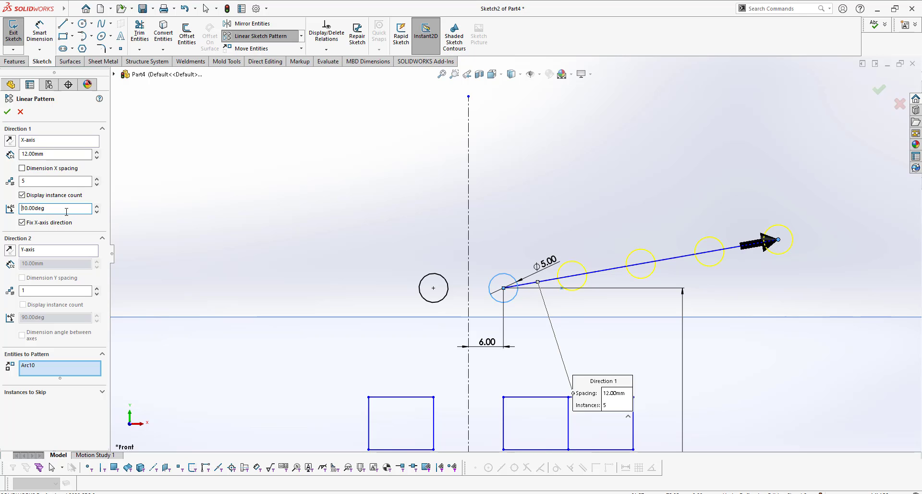
click(41, 290)
text(4)
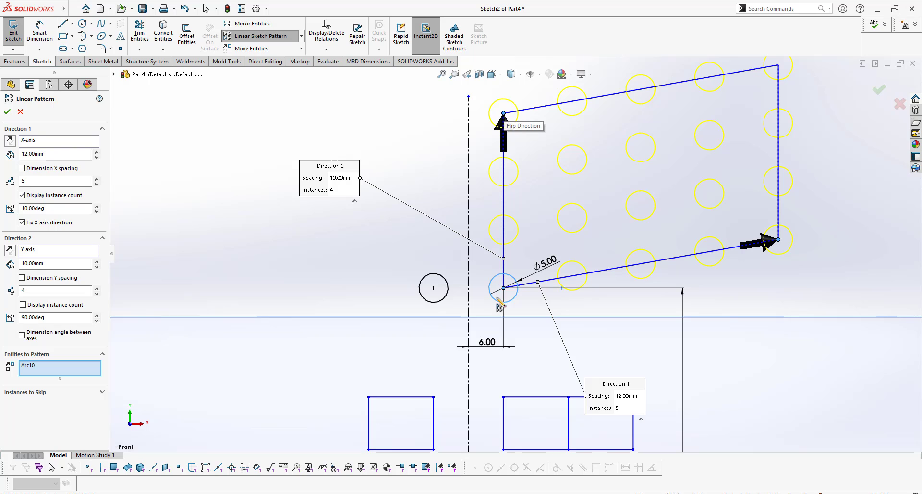
Step: Skip every pattern instance except those in the first angled row and the first vertical column
click(31, 393)
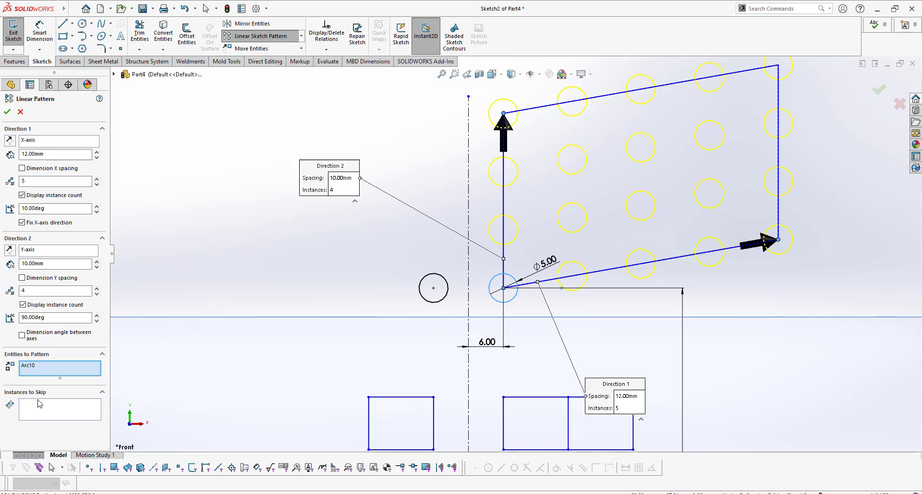
click(39, 403)
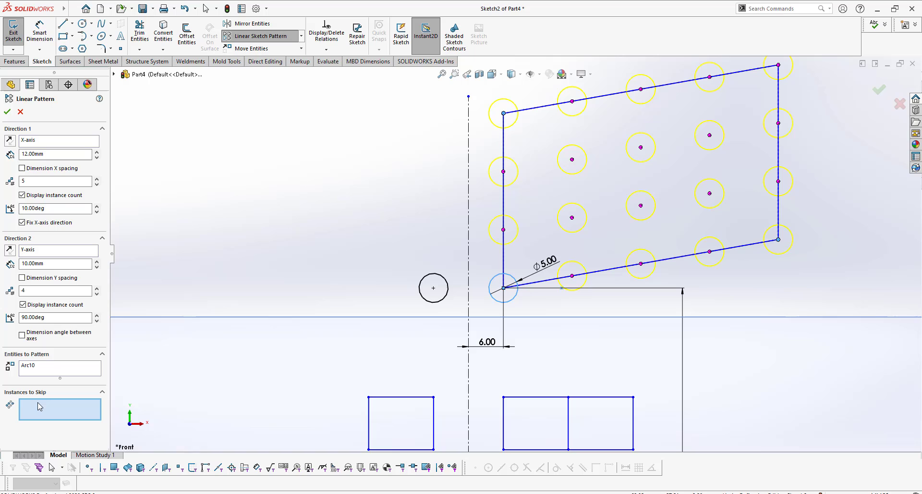
click(572, 102)
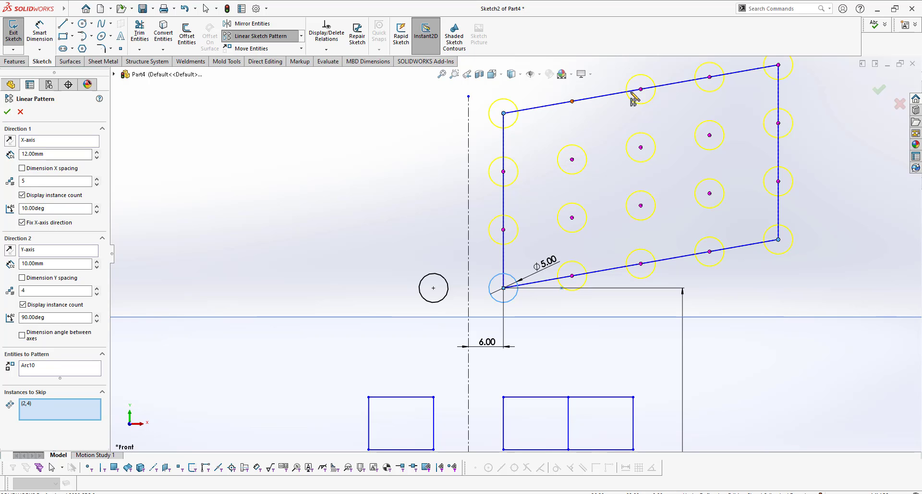
click(710, 78)
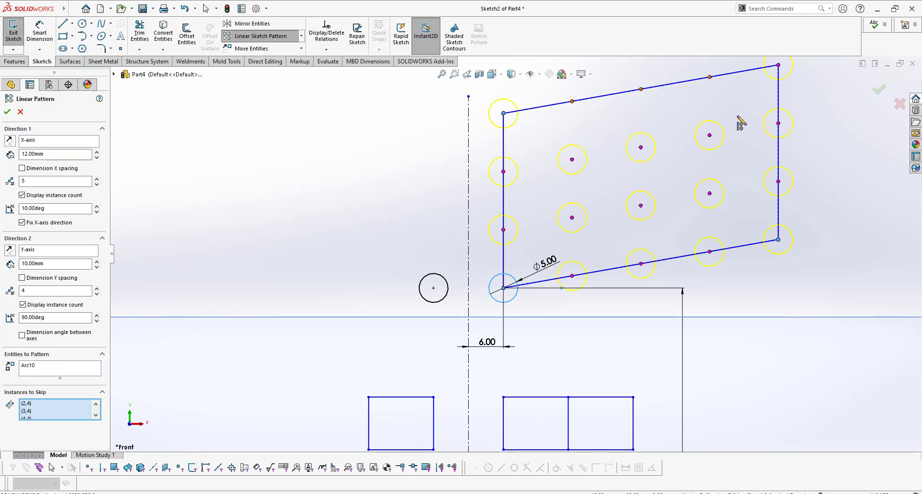
click(709, 136)
click(778, 124)
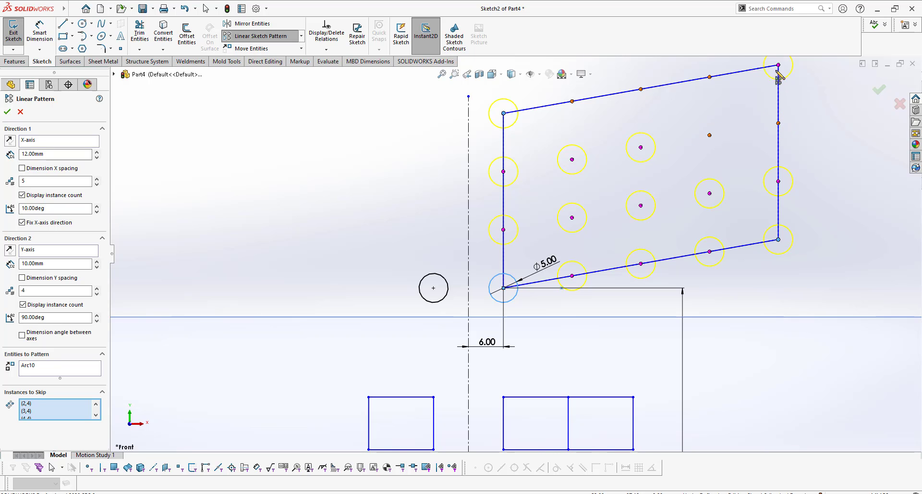
click(779, 182)
click(710, 195)
click(641, 206)
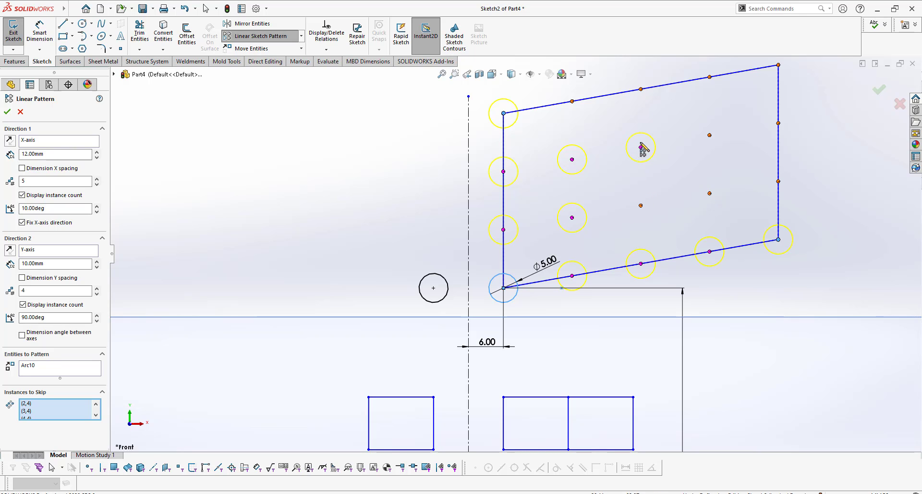
click(572, 220)
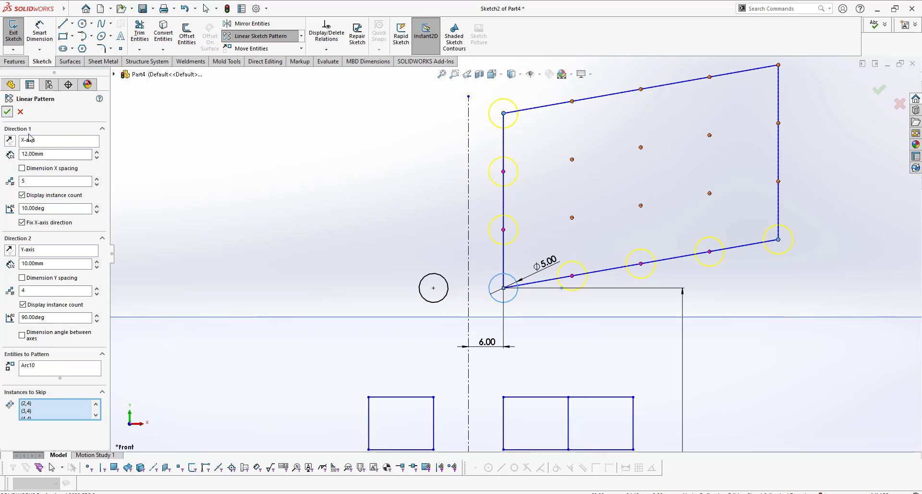
Step: Create the pattern and pull the outermost circle of the angled row inward to tighten the row's spacing
click(7, 111)
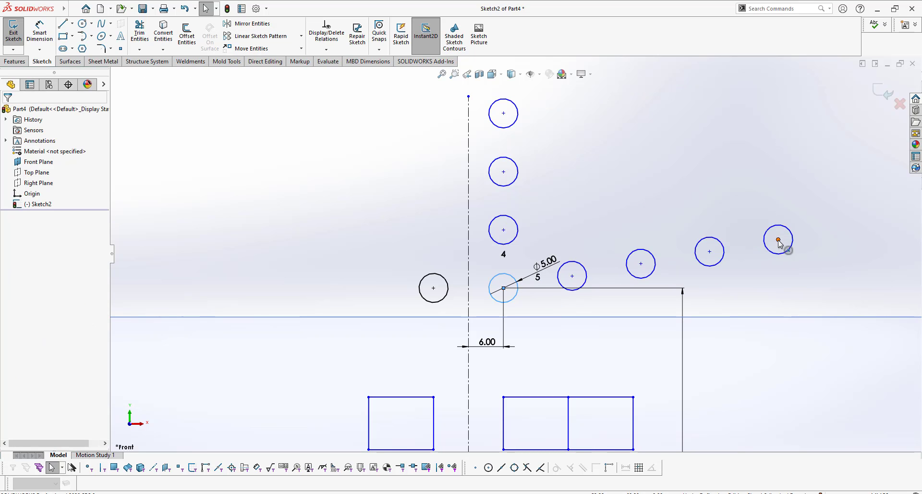
drag(778, 242, 749, 221)
click(741, 352)
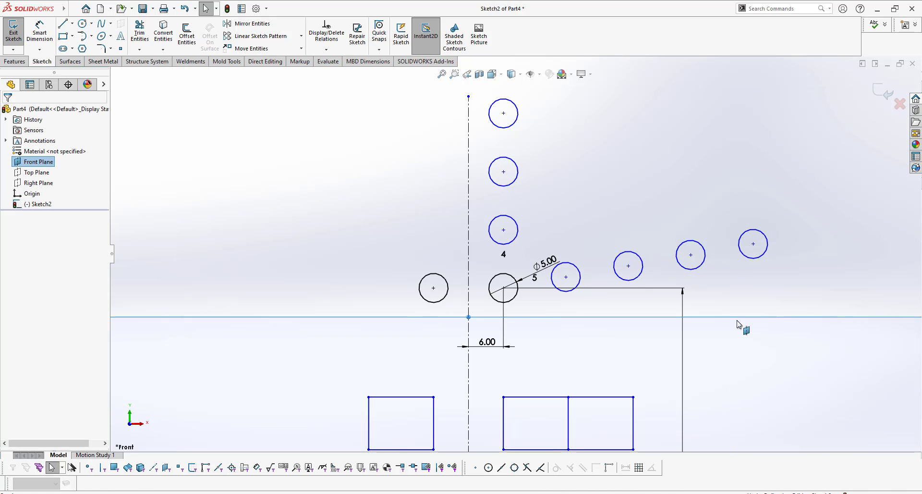
Step: Dimension the spacing between the seed circle and the first circle of the angled row to 10 mm
right_drag(738, 325, 738, 283)
key(Escape)
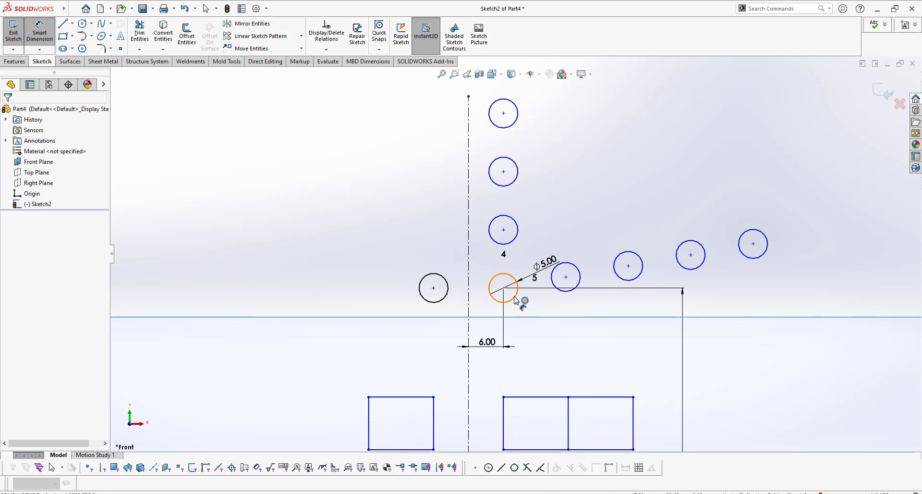
click(514, 296)
click(570, 292)
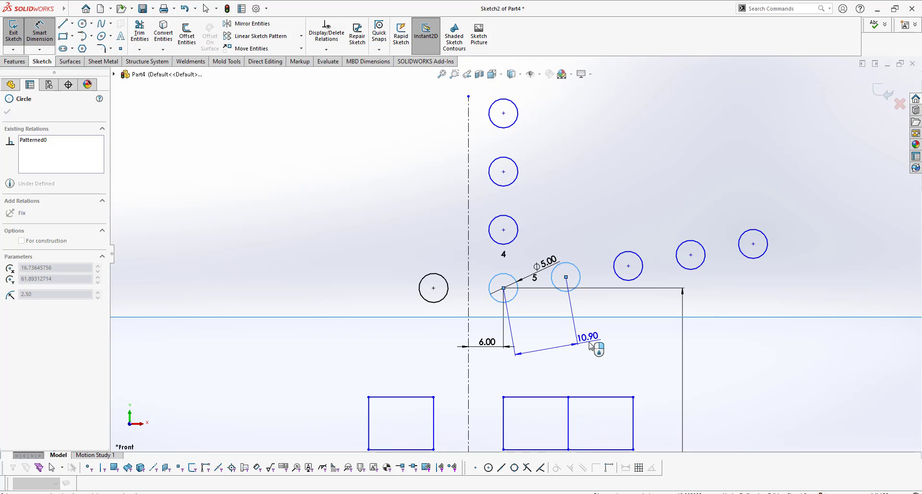
click(594, 345)
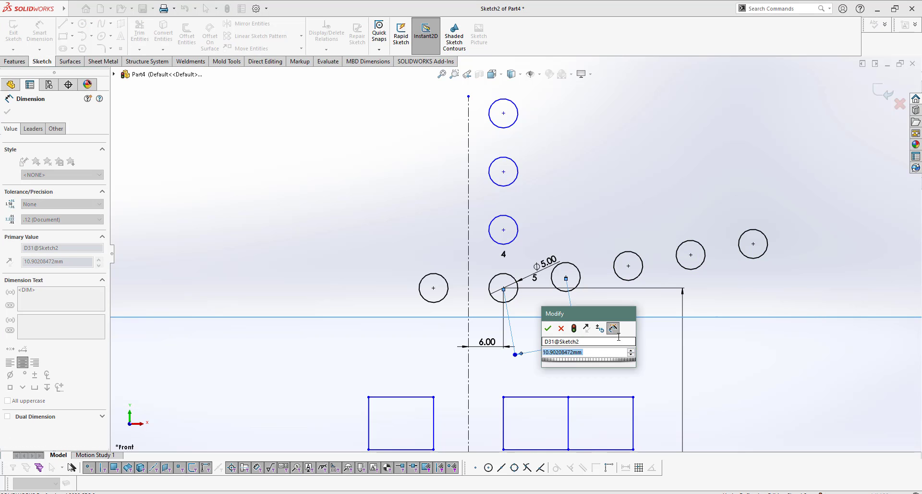
text(10)
key(Return)
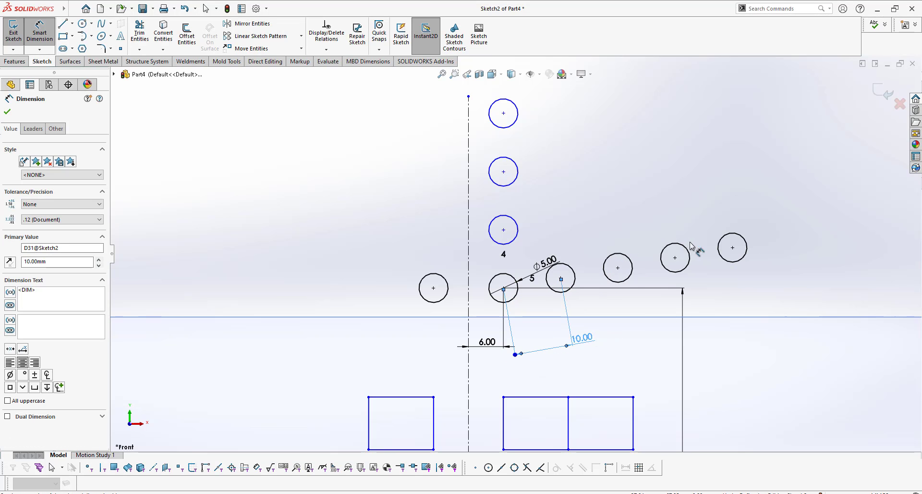
key(Escape)
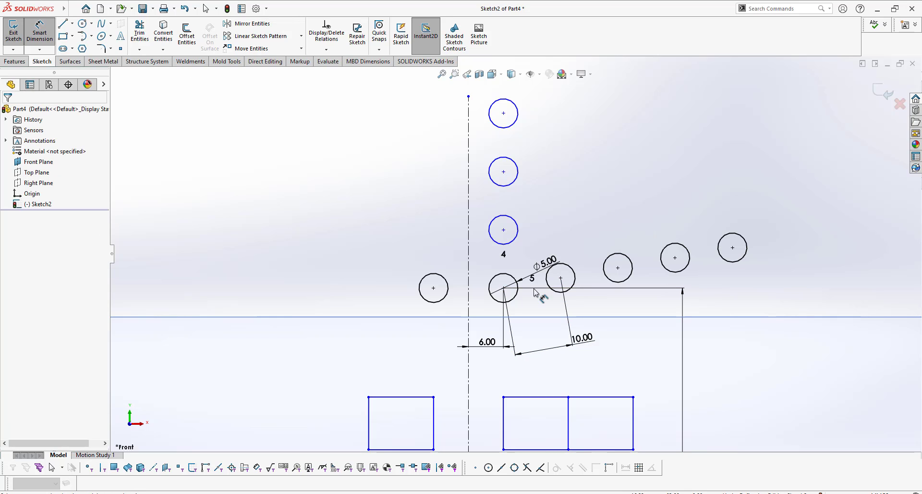
key(Escape)
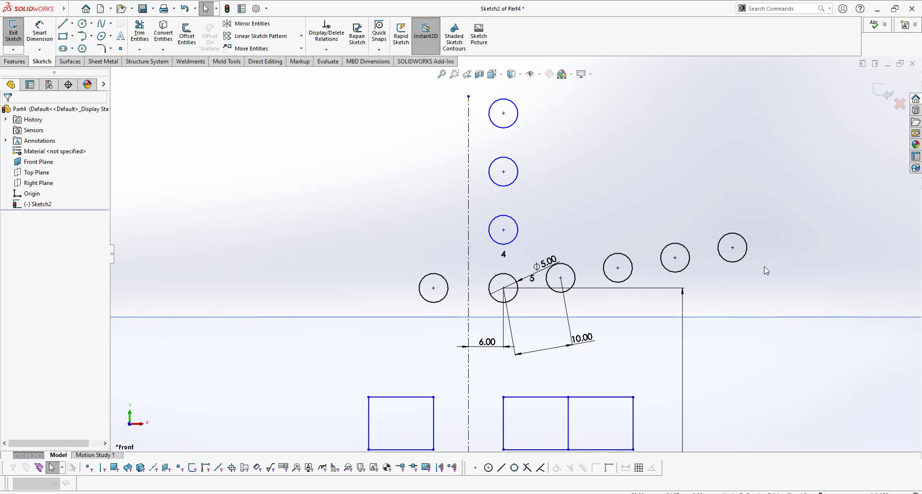
Step: Set the instance count of the pattern's angled row to 8
scroll(766, 269, down, 1)
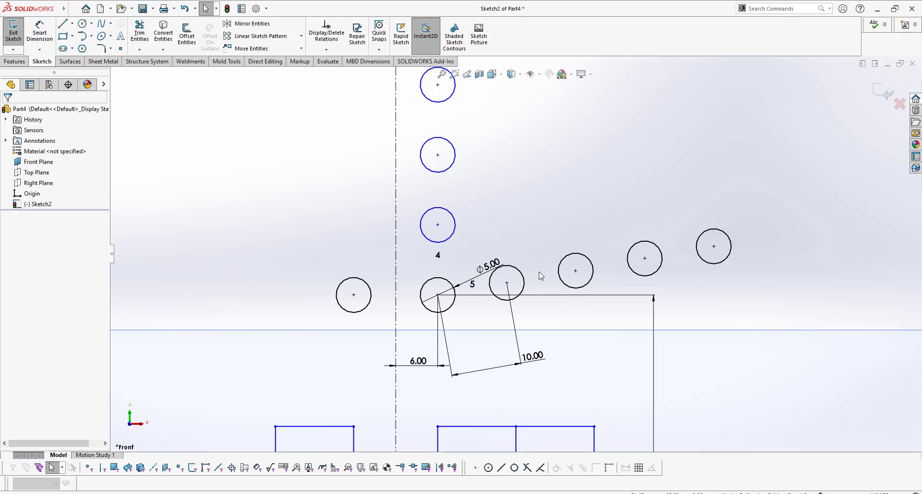
double_click(474, 285)
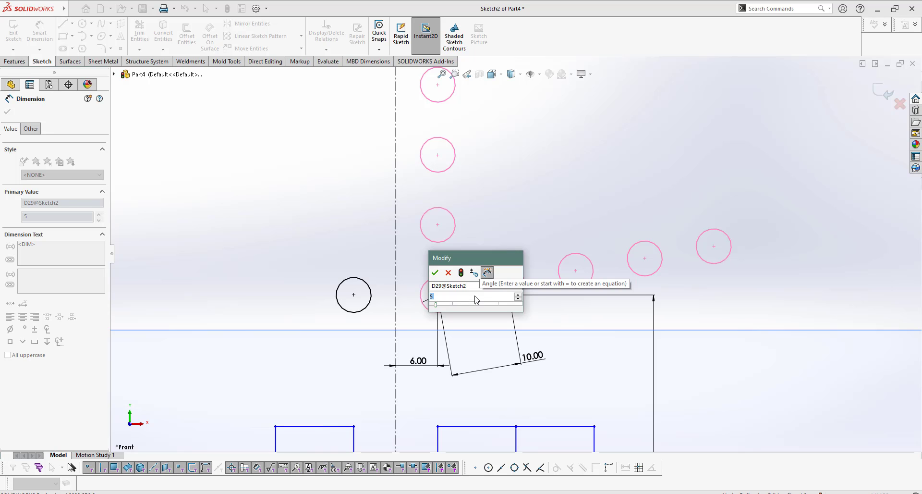
text(8)
key(Return)
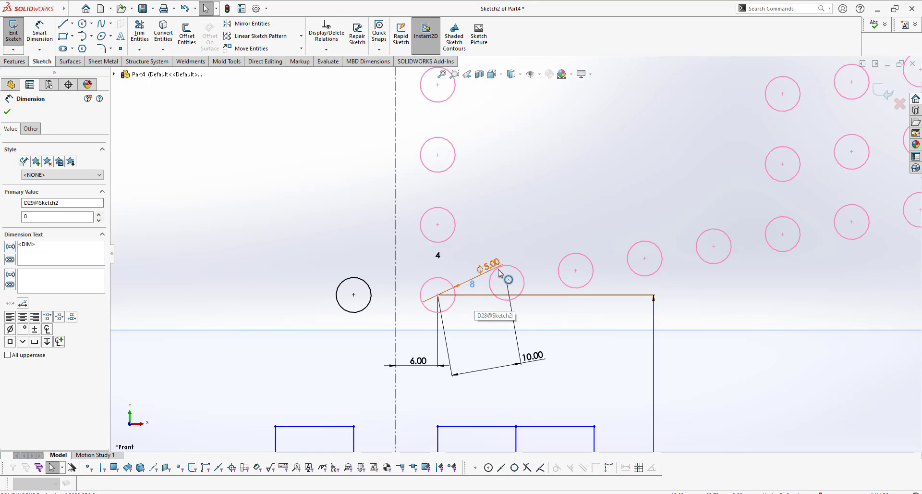
scroll(504, 260, up, 4)
key(Escape)
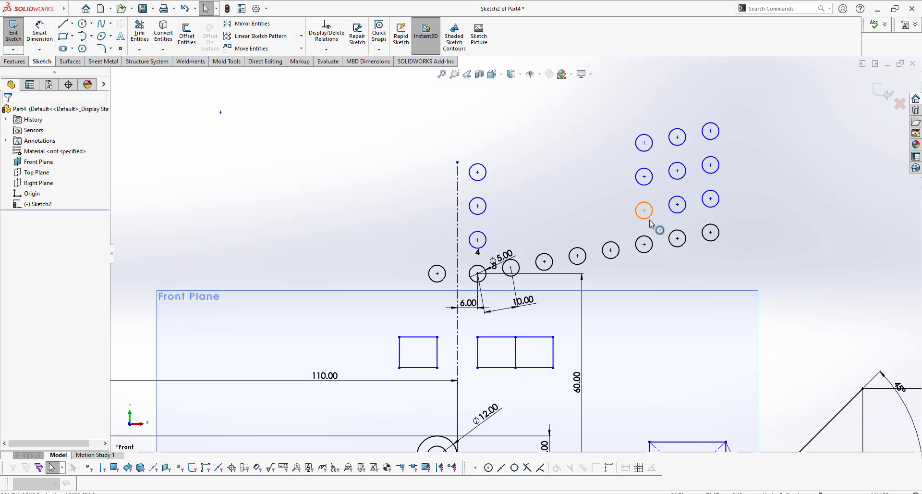
Step: Delete all the extra circles that the pattern placed above the far end of the angled row
drag(619, 119, 736, 218)
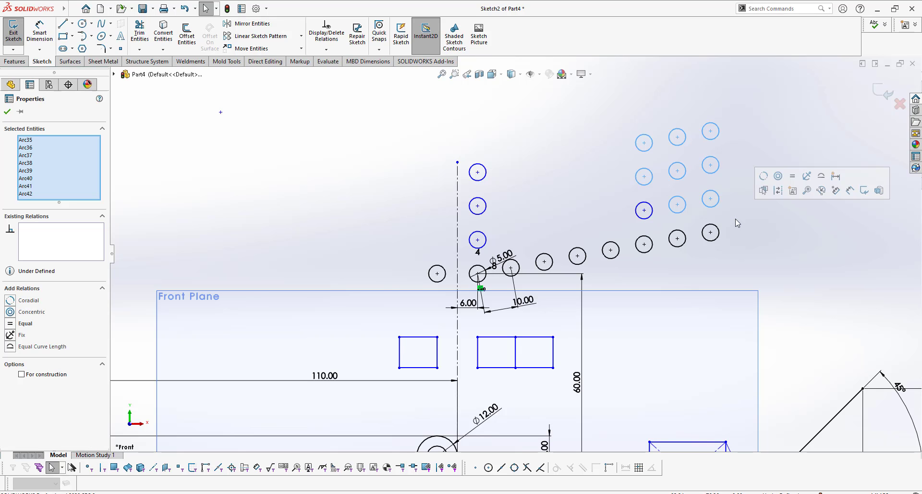
key(Delete)
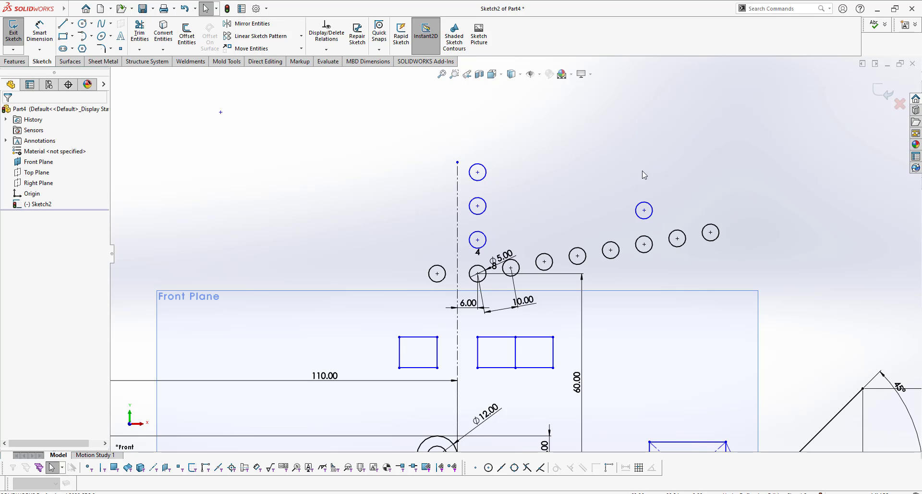
drag(632, 170, 662, 230)
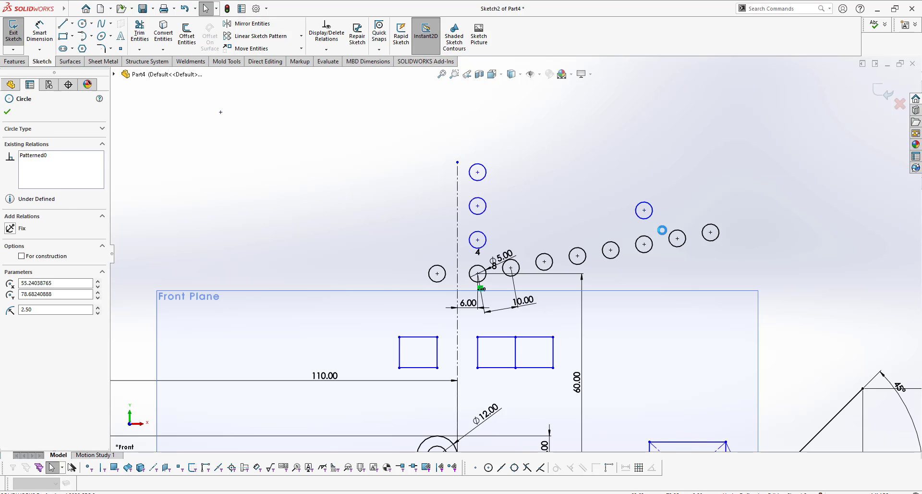
key(Delete)
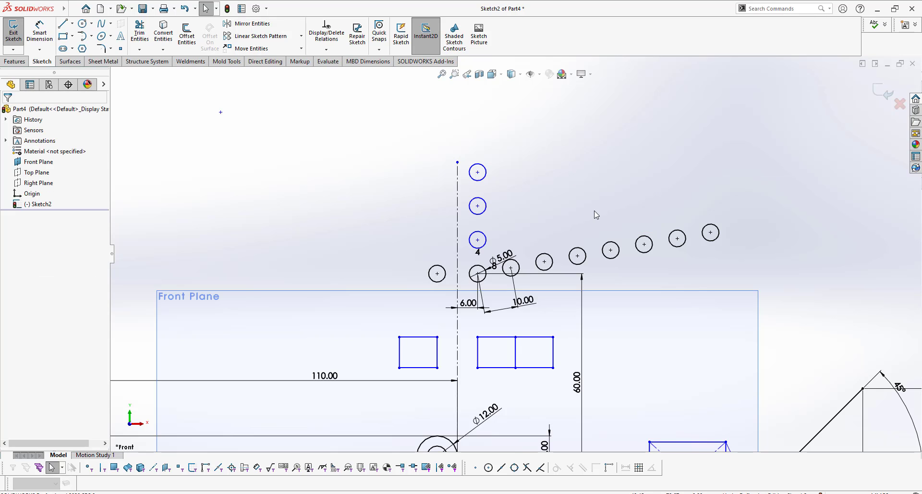
Step: Dimension the vertical spacing between the seed circle and the circle directly above it at 10 mm
scroll(461, 247, down, 3)
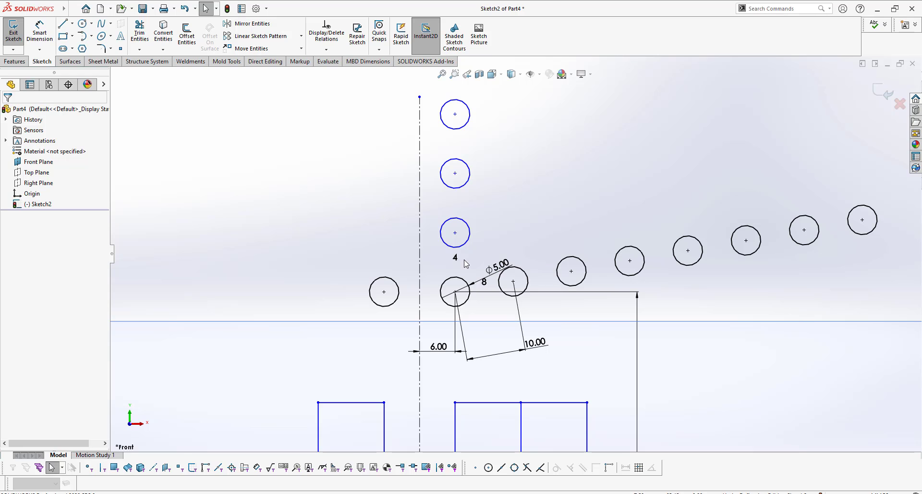
right_drag(515, 243, 528, 196)
click(454, 292)
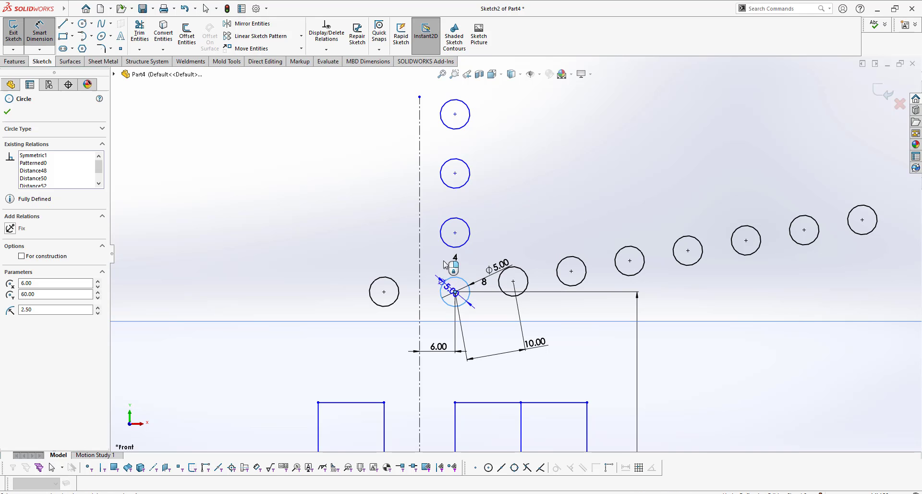
click(452, 248)
click(406, 259)
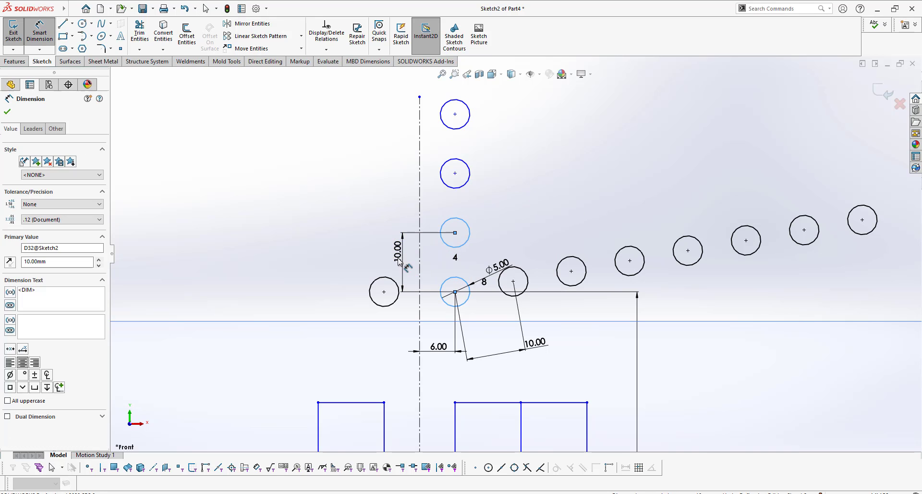
click(362, 239)
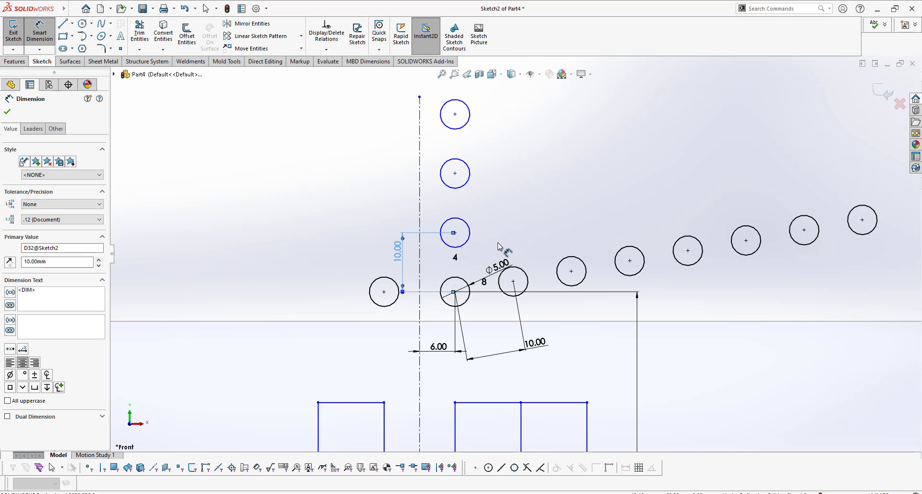
key(Escape)
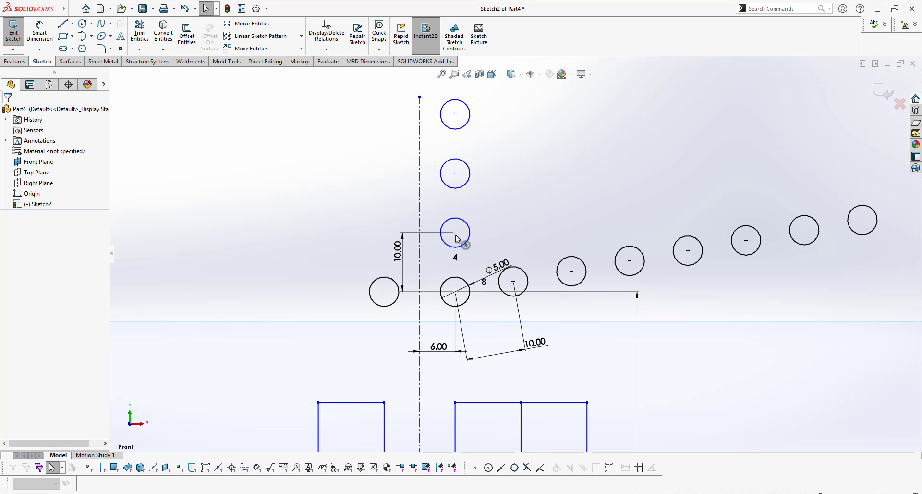
Step: Move the first circle above the seed sideways, and add a Vertical relation between its center and the seed circle's center
mouse_move(455, 233)
mouse_down()
mouse_move(442, 234)
mouse_move(467, 233)
mouse_up()
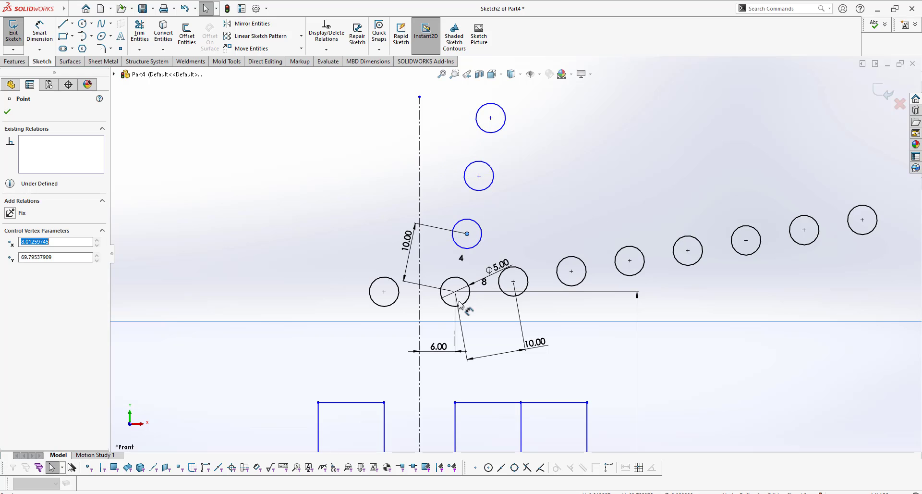
ctrl+click(384, 292)
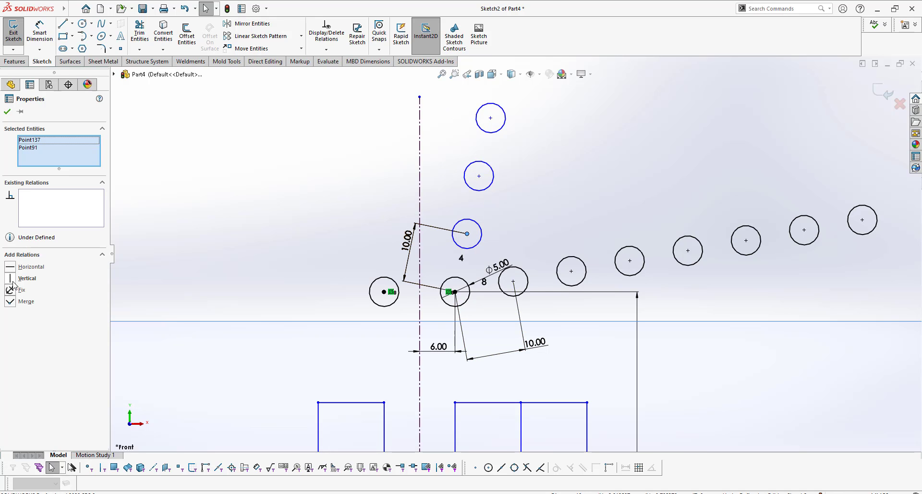
click(12, 281)
click(198, 168)
scroll(494, 189, up, 2)
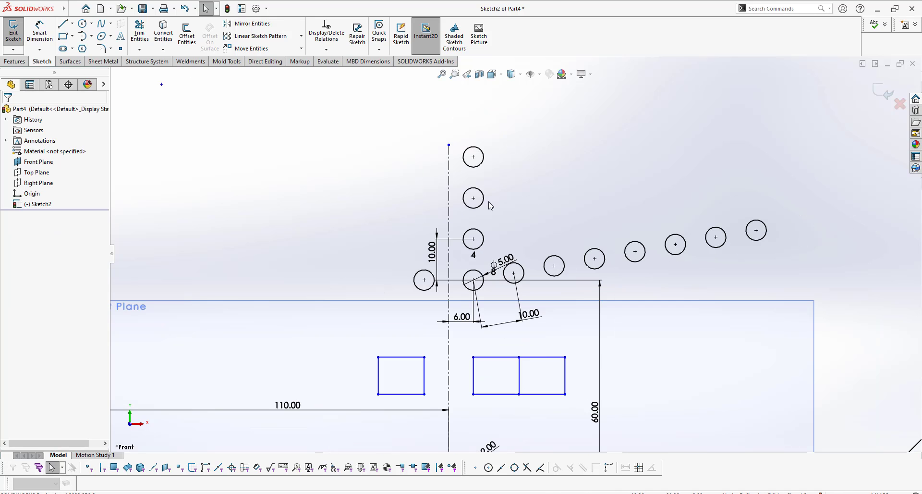
Step: Set the instance count of the pattern's vertical column to 8
double_click(473, 255)
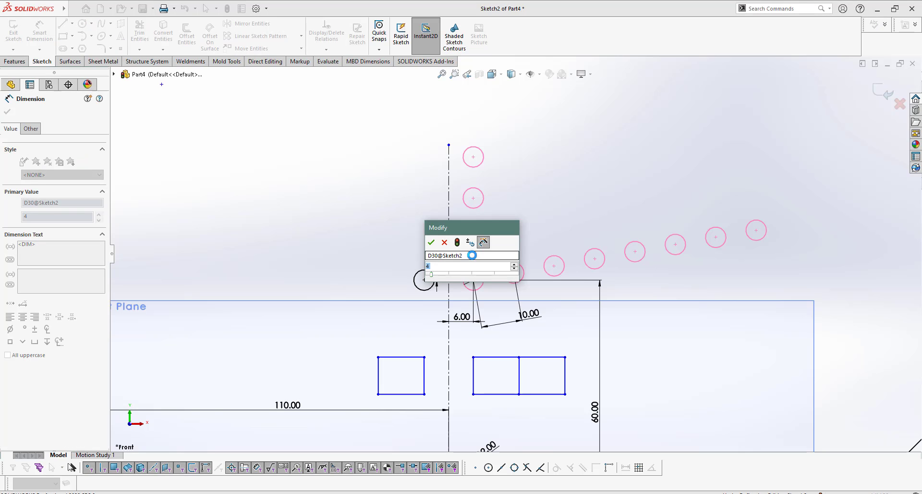
key(Return)
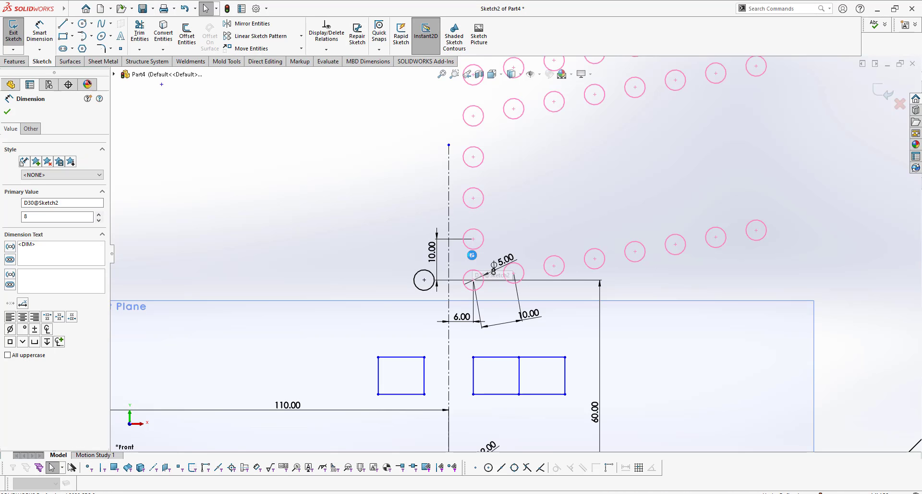
scroll(567, 239, up, 2)
scroll(617, 216, down, 1)
scroll(614, 211, up, 1)
click(613, 209)
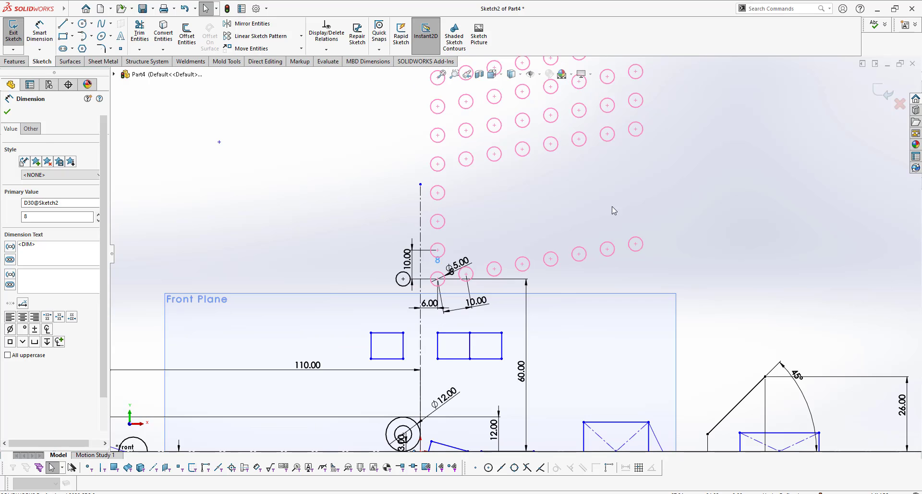
Step: Try to box-select the extra rows of circles that the pattern placed above the angled row
scroll(591, 182, up, 2)
scroll(528, 147, down, 2)
mouse_move(715, 234)
mouse_down()
mouse_move(647, 190)
mouse_move(615, 139)
mouse_up()
click(613, 253)
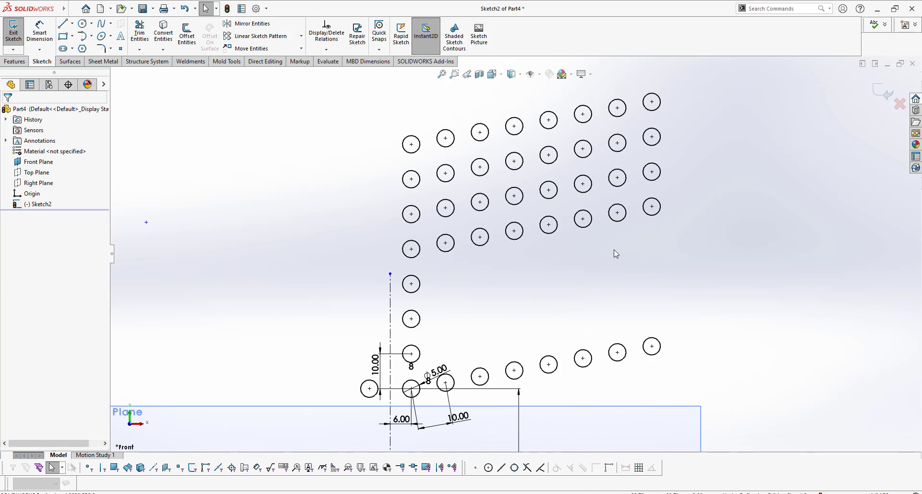
drag(704, 287, 706, 244)
click(719, 265)
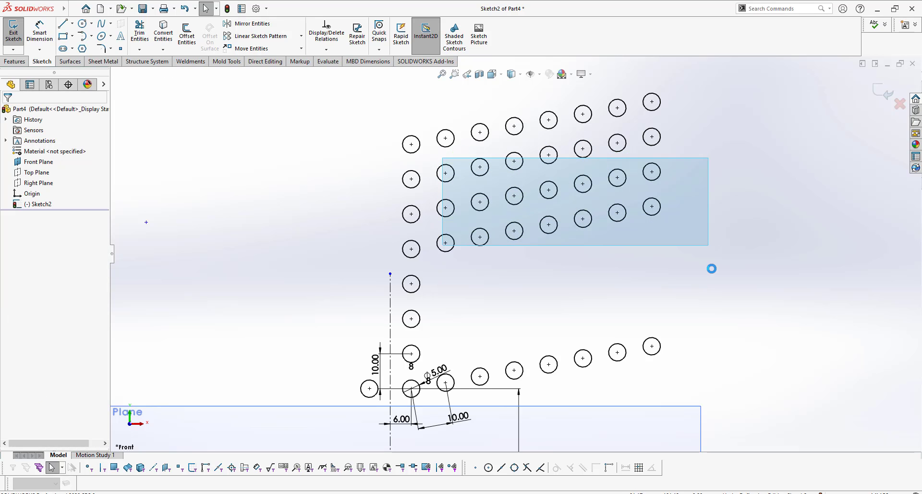
mouse_move(445, 158)
mouse_down()
mouse_move(713, 178)
mouse_move(703, 269)
mouse_up()
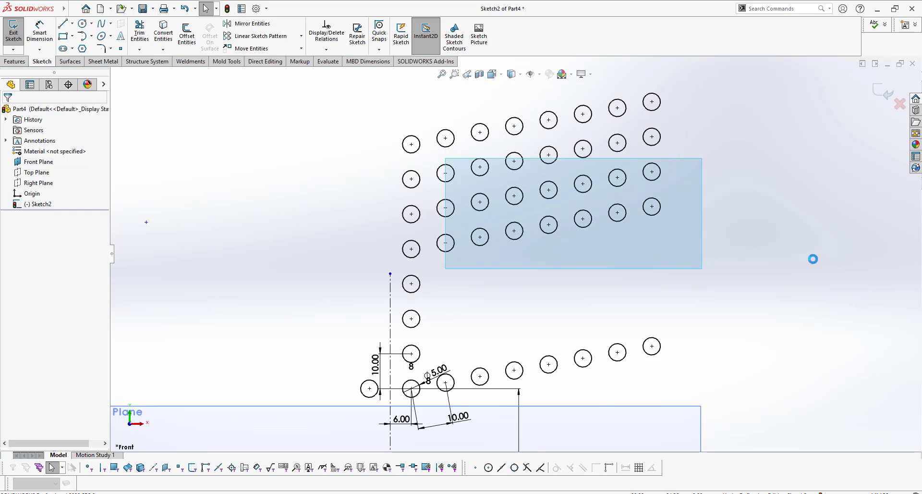
click(814, 254)
scroll(726, 226, up, 2)
scroll(545, 403, up, 1)
scroll(530, 411, down, 3)
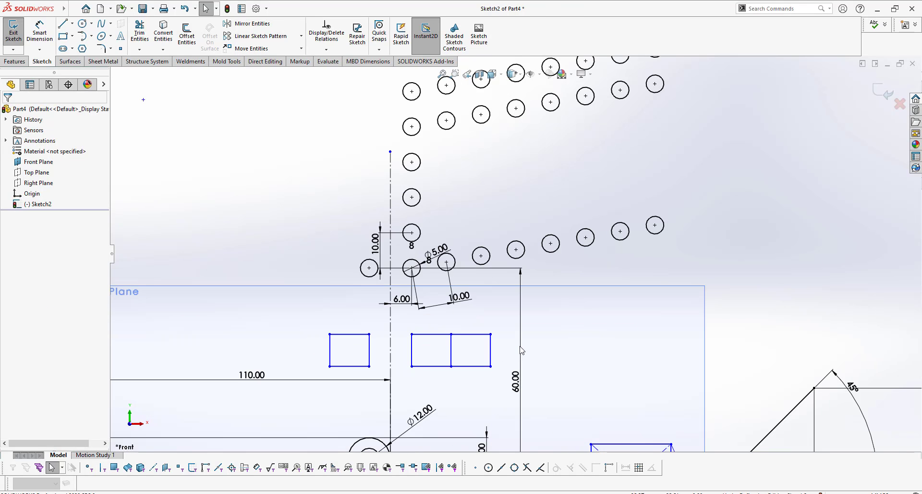
click(301, 36)
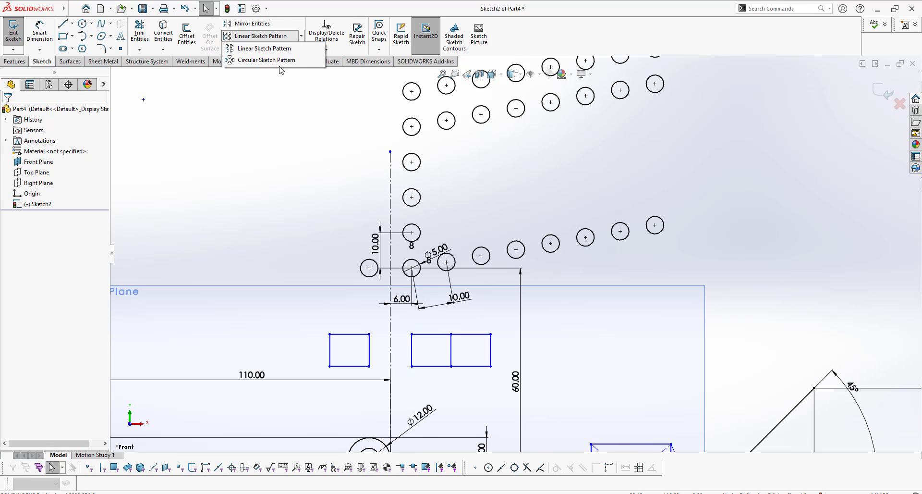
click(314, 220)
Step: Sketch a vertical line extending upward from the topmost point of the 10 mm circle
scroll(356, 306, up, 3)
scroll(356, 310, down, 1)
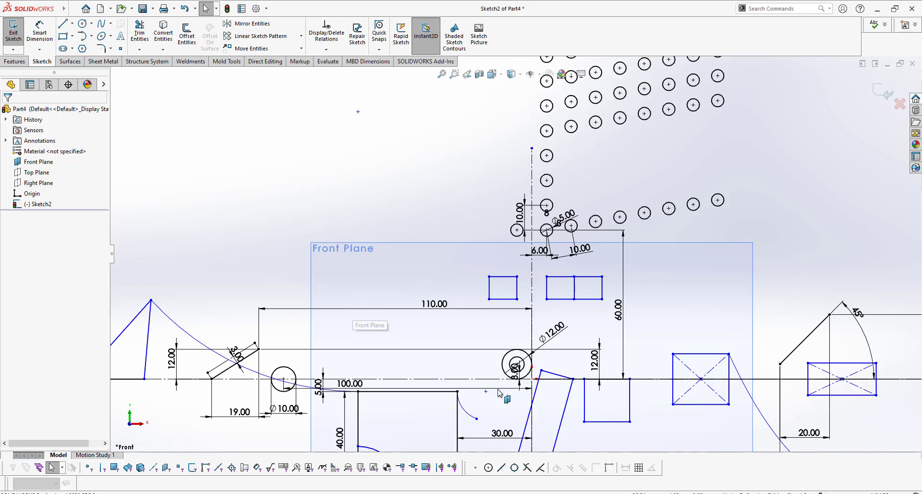
scroll(509, 385, down, 4)
scroll(517, 383, up, 2)
scroll(244, 346, down, 2)
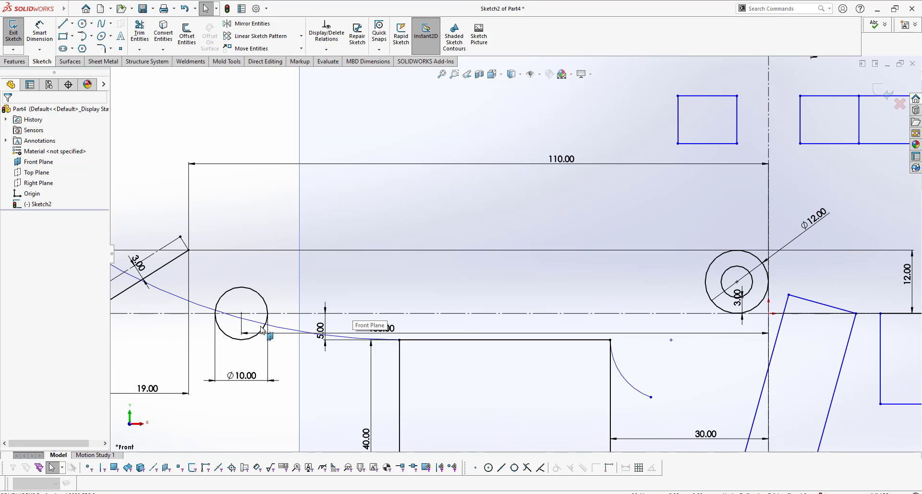
scroll(260, 324, up, 2)
click(240, 282)
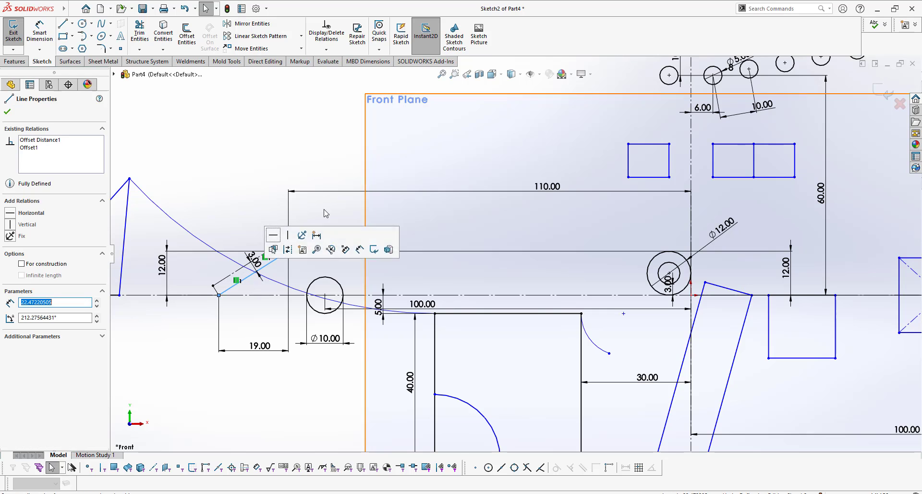
key(Escape)
key(l)
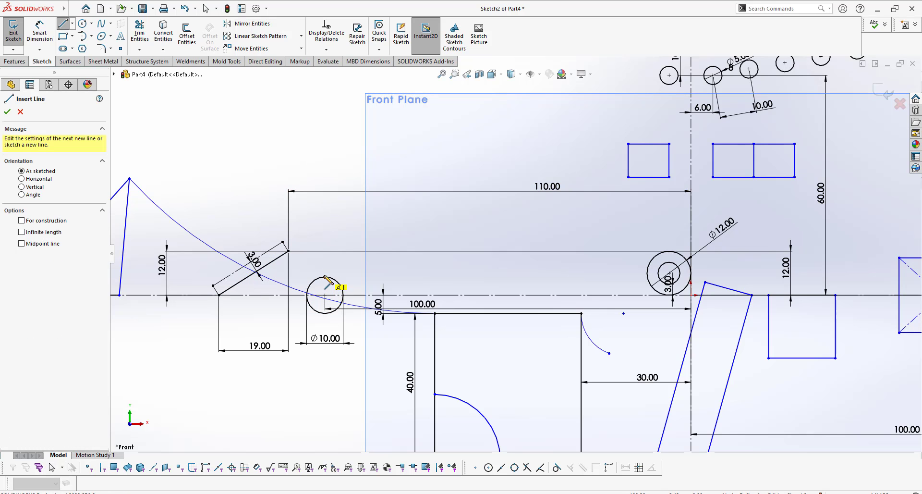
click(325, 242)
right_click(325, 241)
click(337, 249)
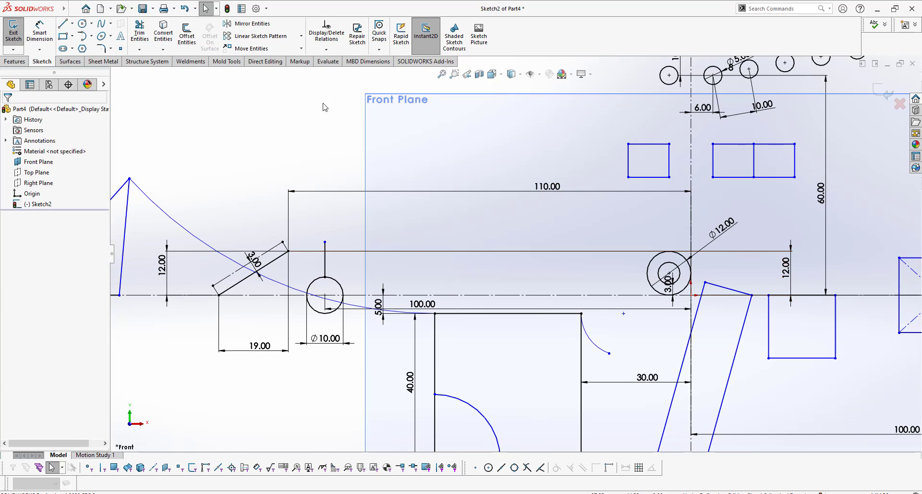
Step: Start a circular sketch pattern with the vertical line above the 10 mm circle as the entity to pattern
click(301, 36)
click(255, 58)
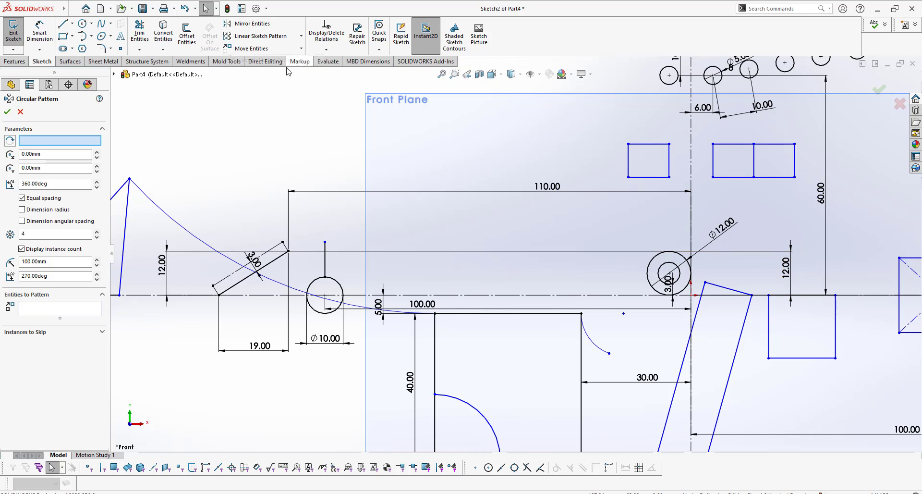
click(88, 309)
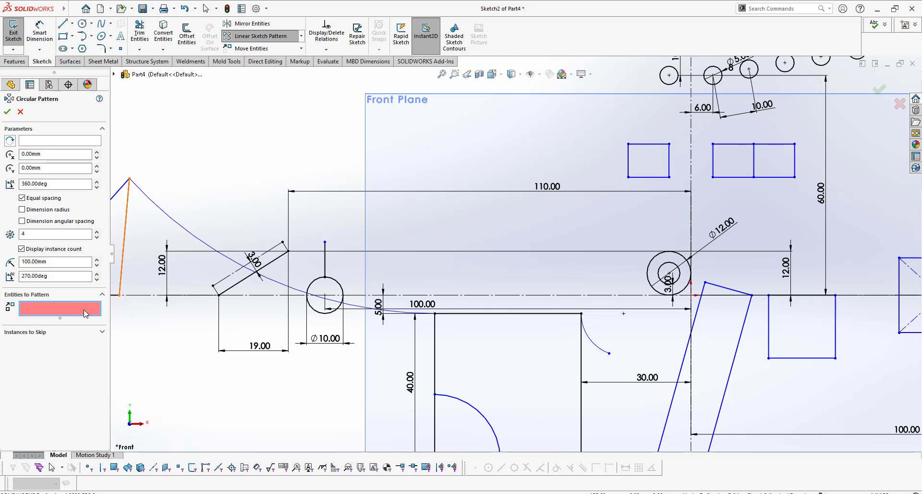
click(326, 254)
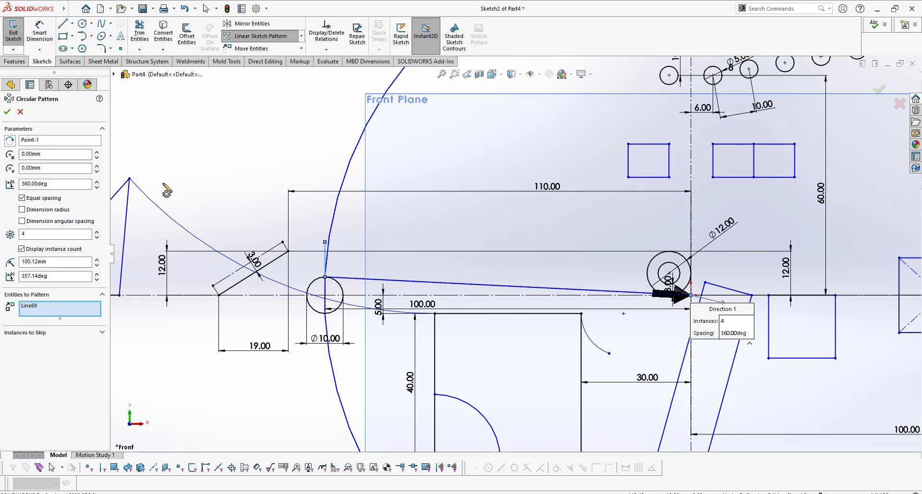
Step: Replace the pattern's center point with the 10 mm circle's center, and set the instance count to 5
click(83, 143)
right_click(83, 143)
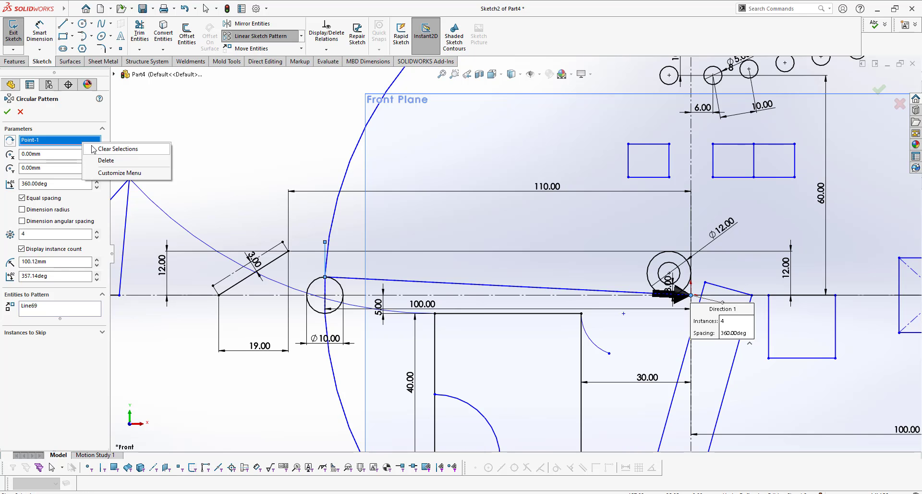
click(126, 150)
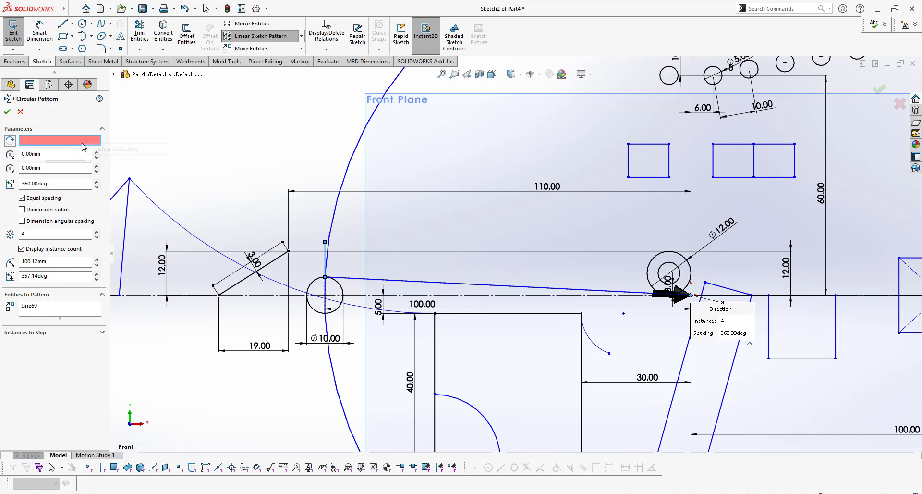
click(326, 297)
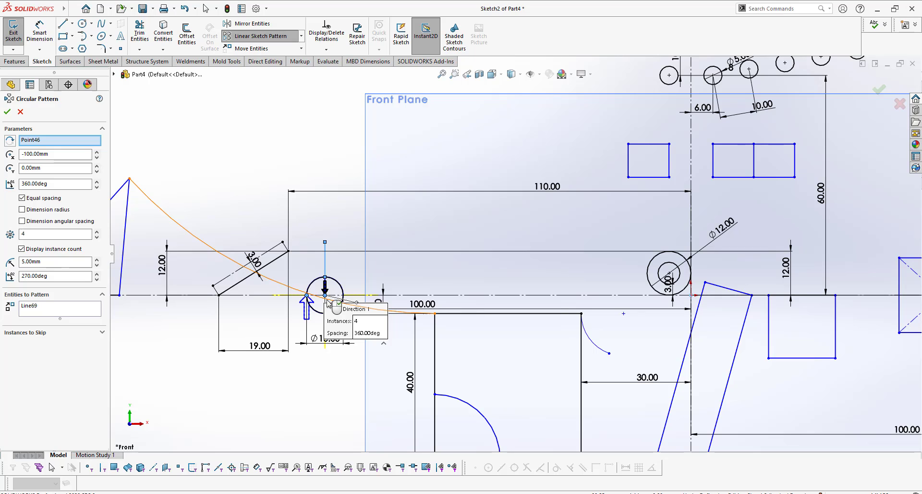
scroll(284, 295, down, 2)
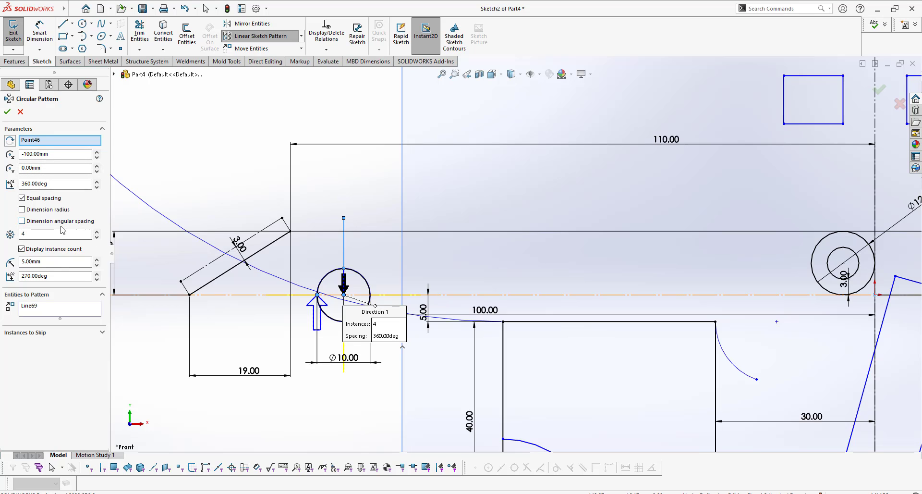
click(97, 231)
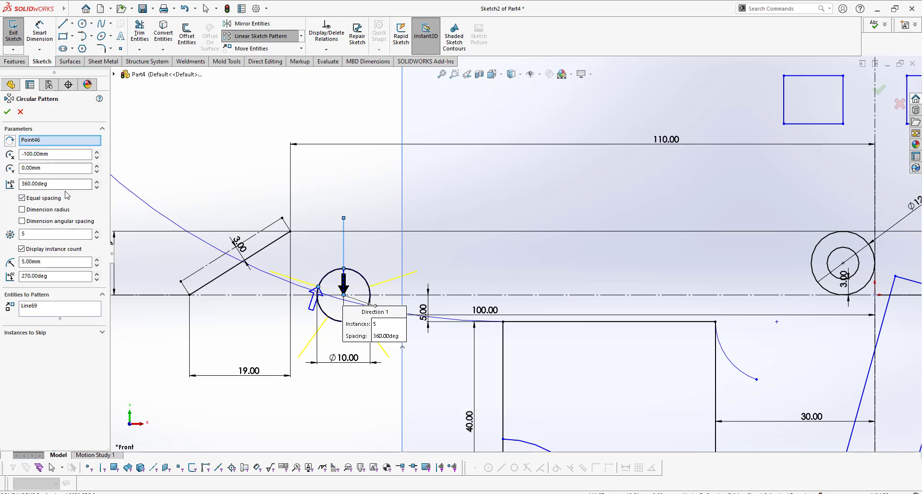
Step: Try a total pattern angle of 300 degrees, and return it to 360 degrees
drag(63, 186, 1, 190)
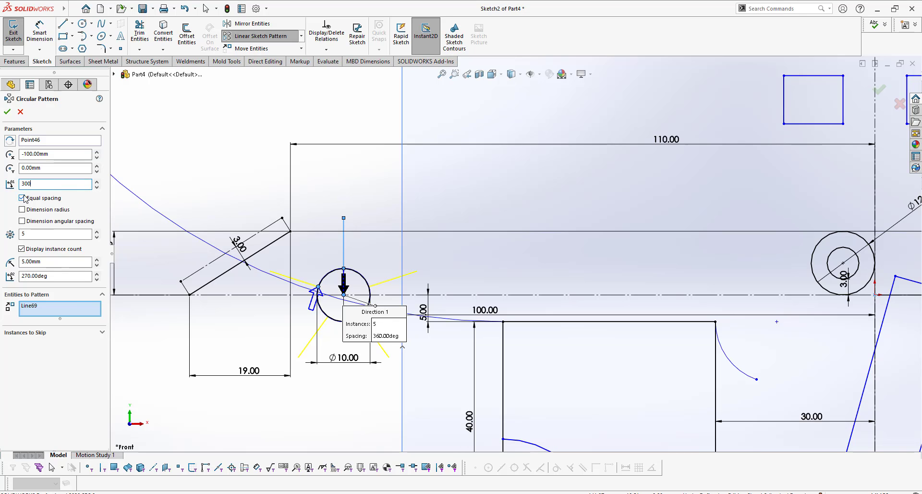
key(Return)
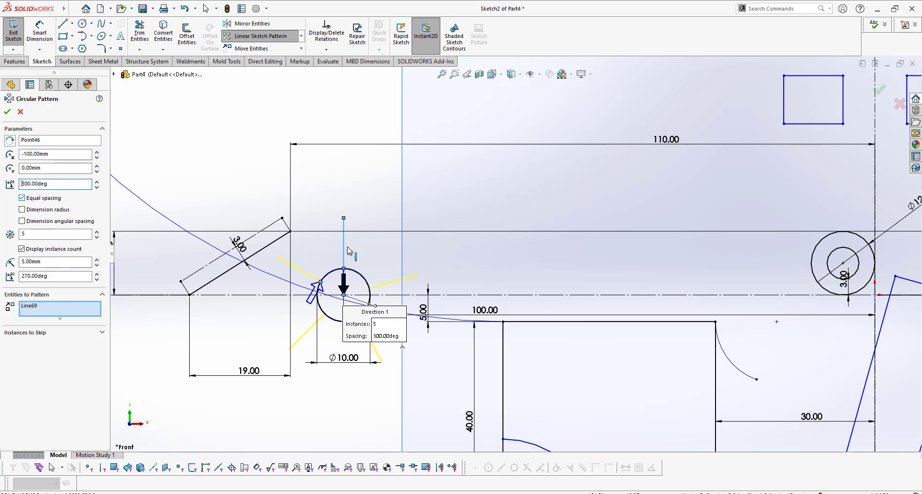
drag(59, 185, 2, 200)
key(Return)
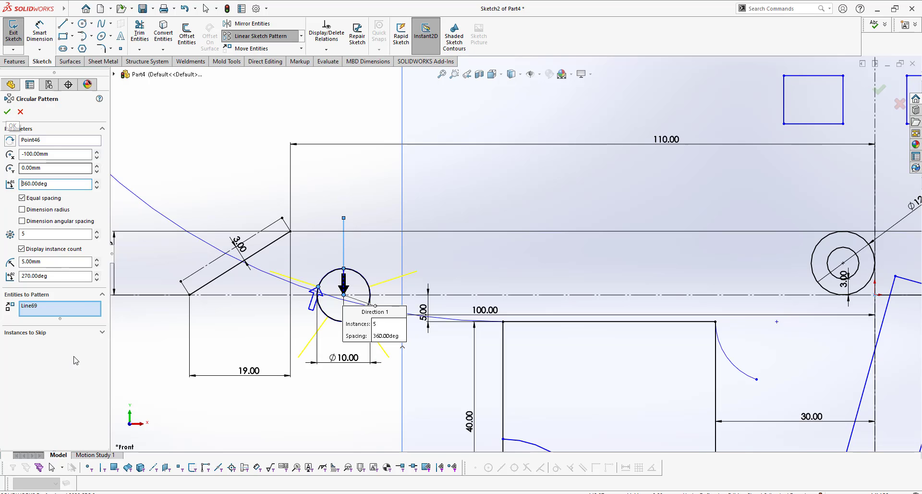
Step: Try skipping the pattern's instance 2, clear the skipped instance, and accept the circular pattern
click(102, 331)
click(89, 350)
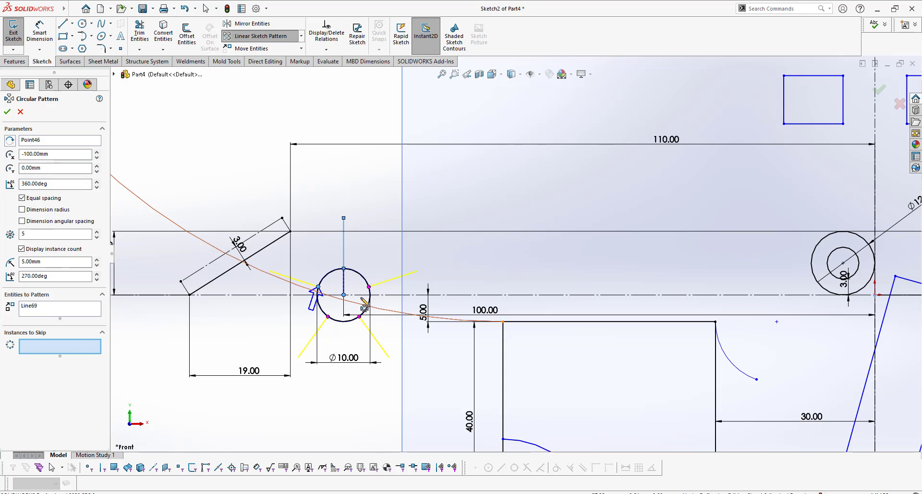
click(369, 287)
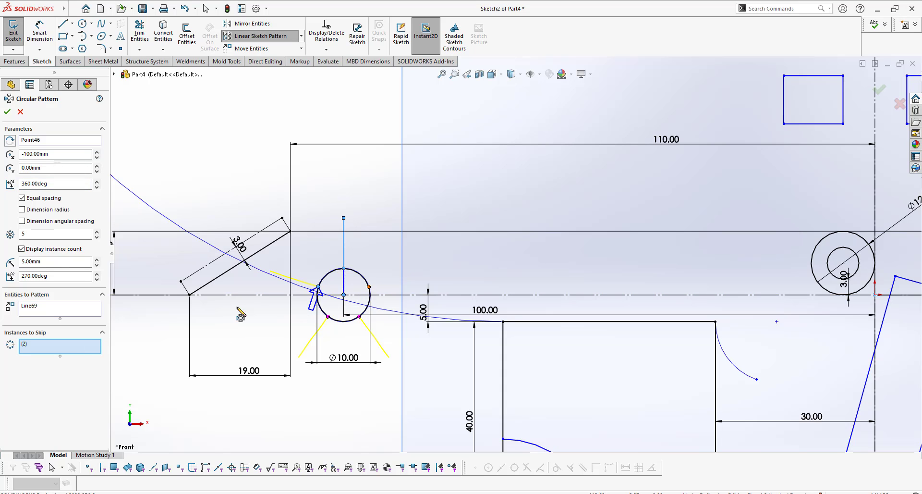
right_click(56, 349)
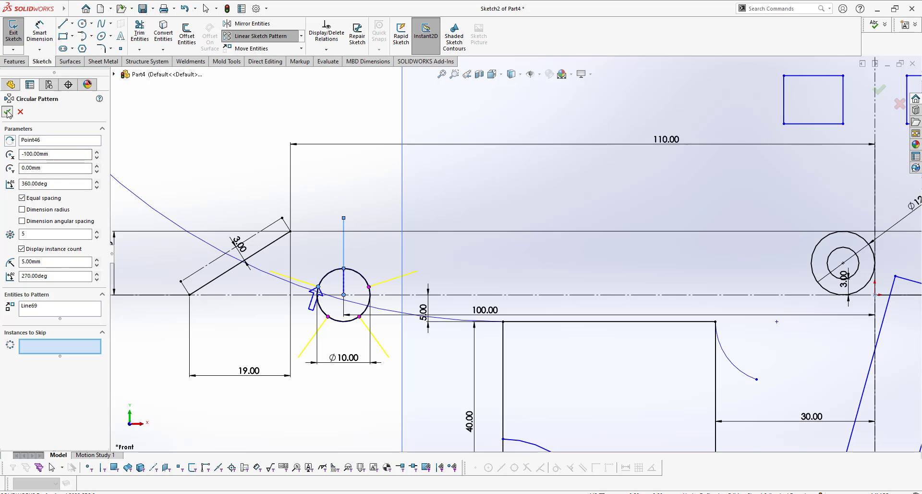
key(Return)
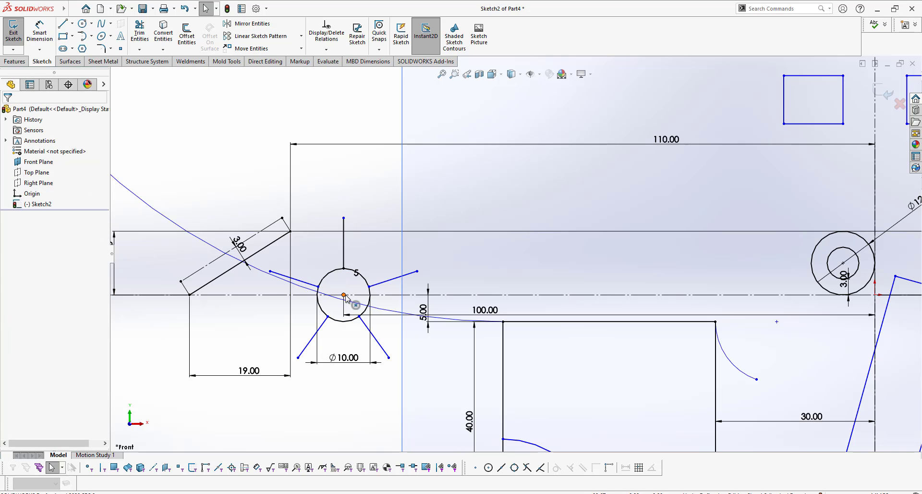
Step: Test how the patterned lines move, and lengthen the vertical seed line to about 14 mm by its upper endpoint
click(344, 295)
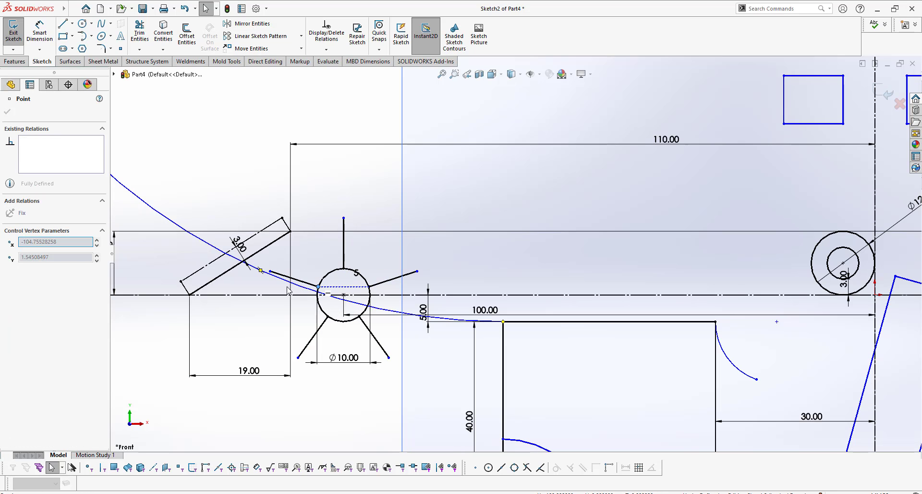
mouse_move(288, 291)
mouse_down()
mouse_move(248, 301)
mouse_move(272, 286)
mouse_up()
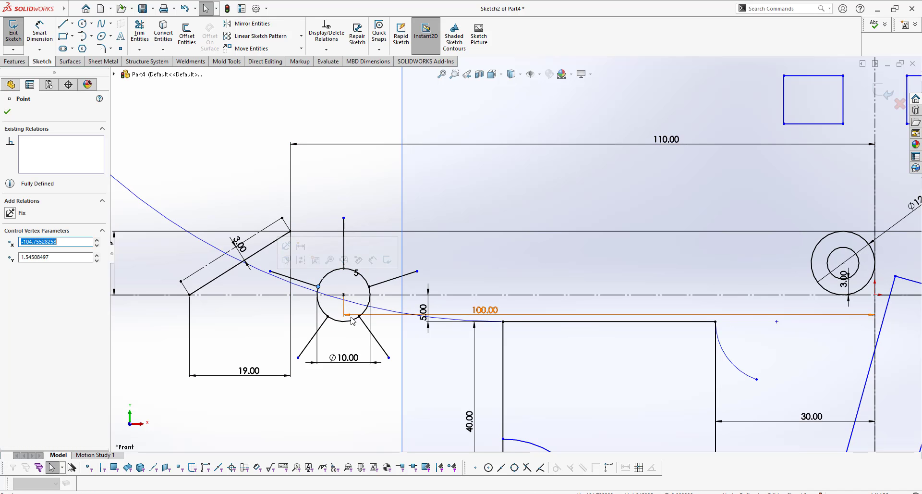
scroll(353, 312, up, 3)
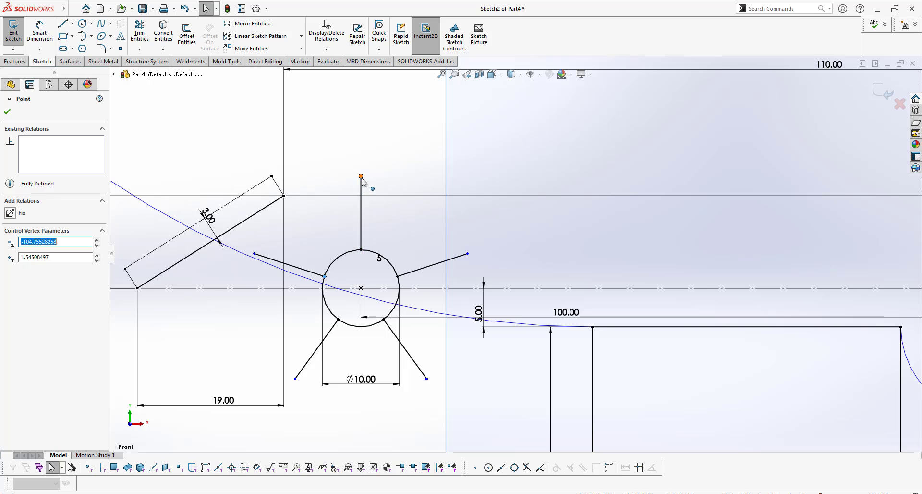
drag(362, 177, 366, 140)
Step: Dimension the vertical seed line's length as 12 mm
right_drag(390, 156, 391, 115)
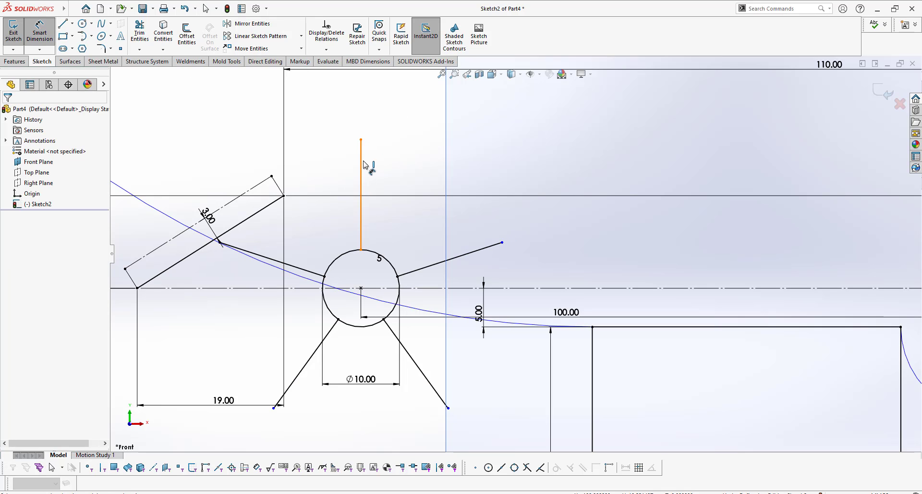
click(363, 164)
click(396, 175)
text(12)
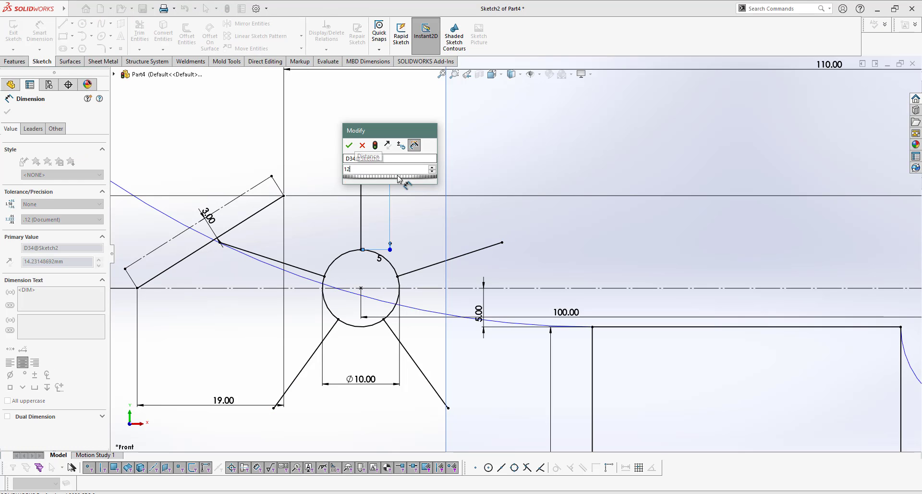
key(Return)
Step: Look over the whole sketch and review the available Move, Copy, Rotate, Scale and Stretch Entities commands
scroll(459, 266, down, 4)
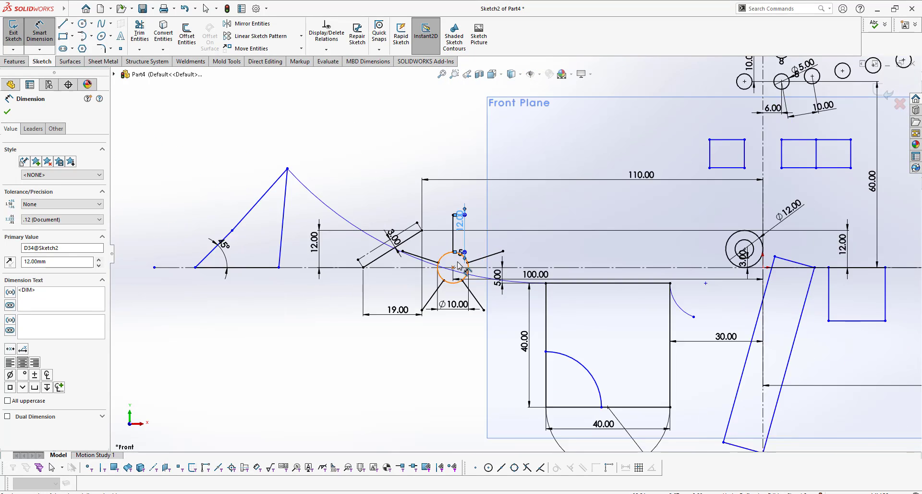
scroll(458, 265, down, 6)
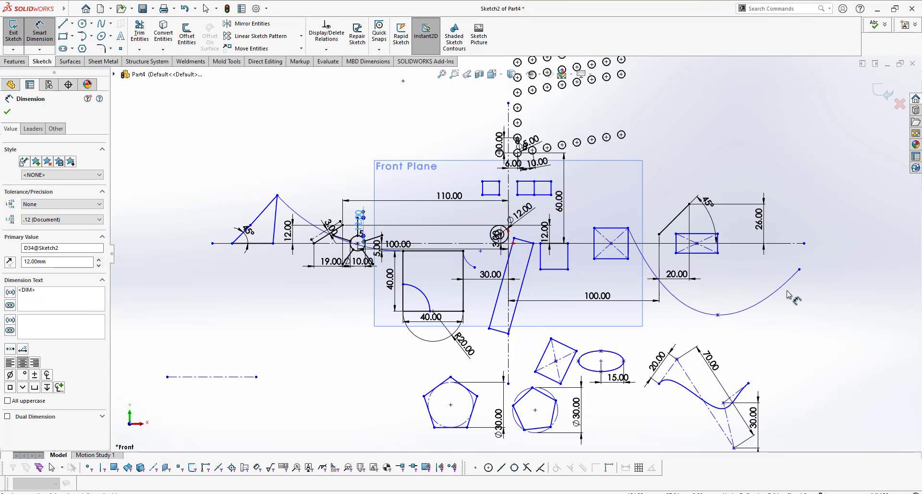
scroll(787, 291, up, 1)
scroll(788, 291, down, 2)
scroll(570, 278, up, 1)
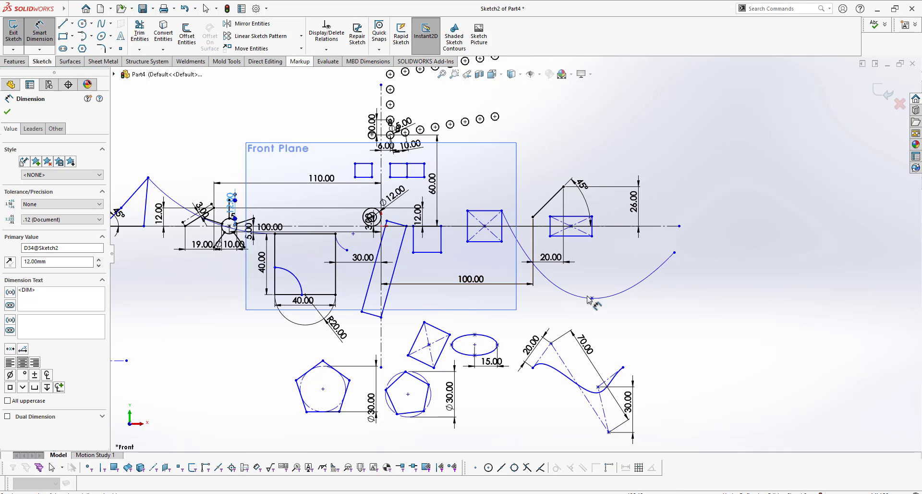
scroll(577, 262, up, 1)
scroll(576, 263, down, 2)
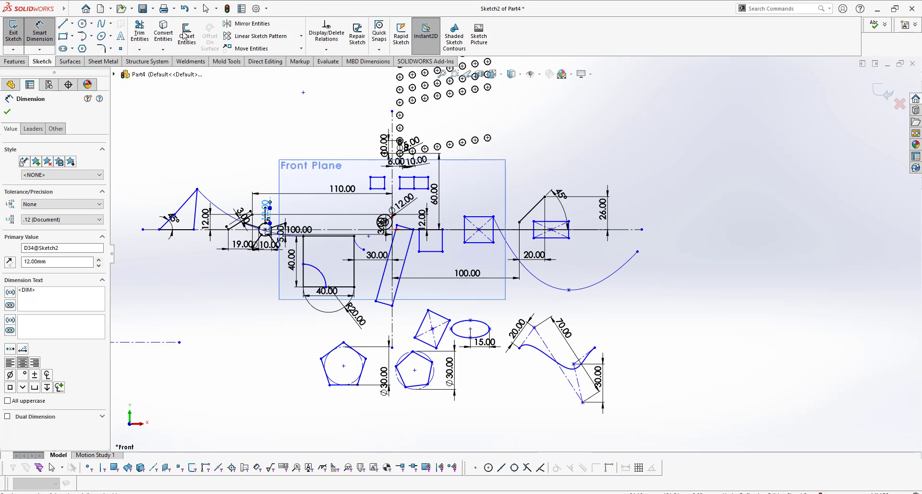
click(301, 48)
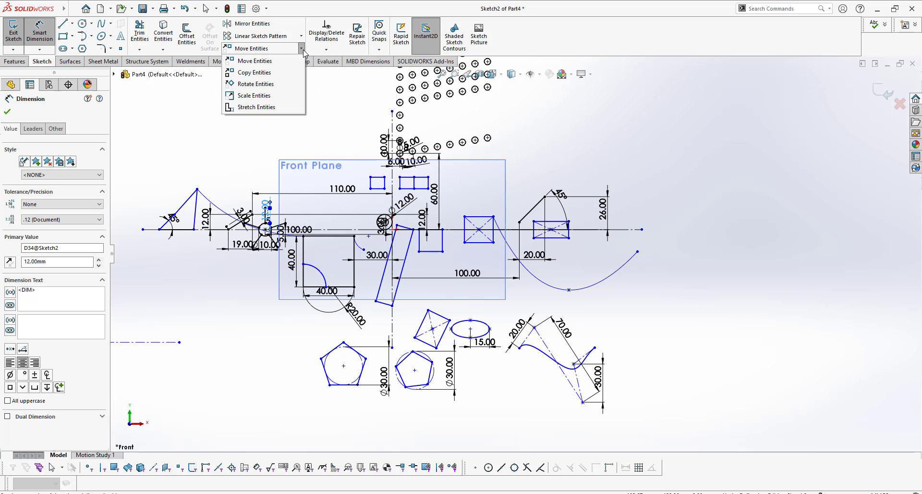
click(301, 49)
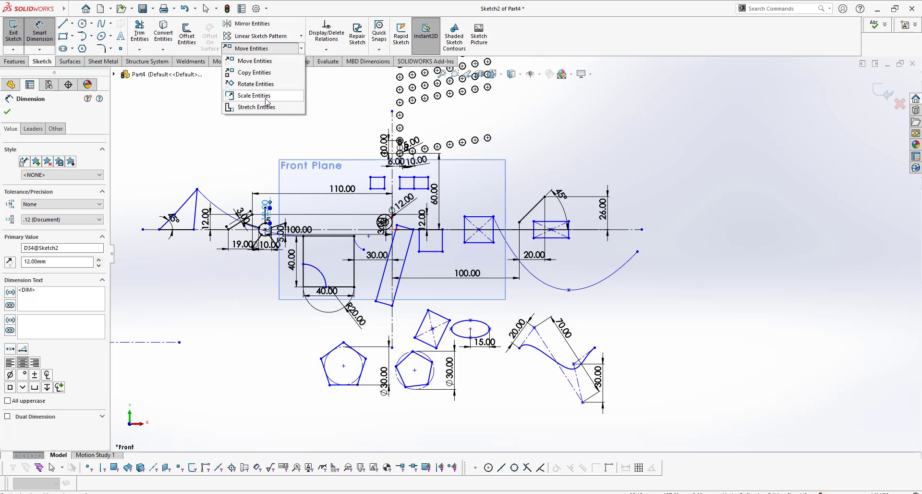
click(523, 149)
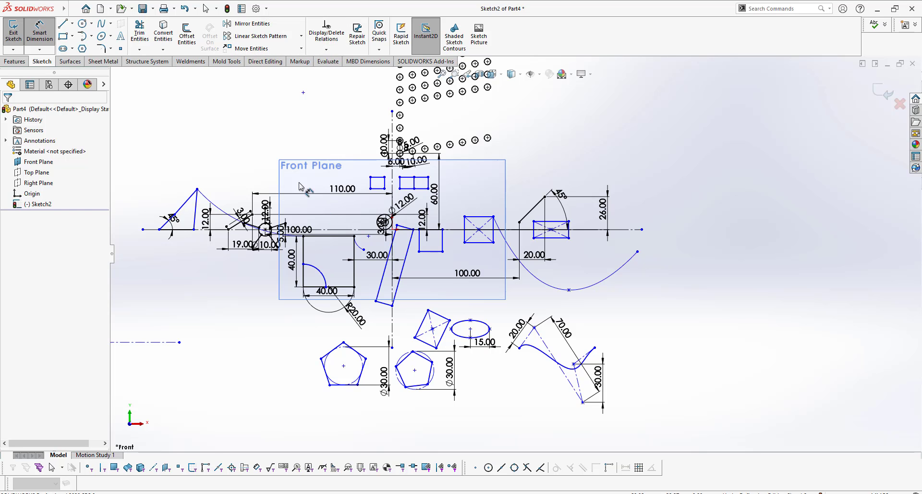
Step: Try to move the solid slanted line with Move Entities, from its lower endpoint to a point on the horizontal centerline beyond the 10 mm circle
scroll(254, 232, down, 8)
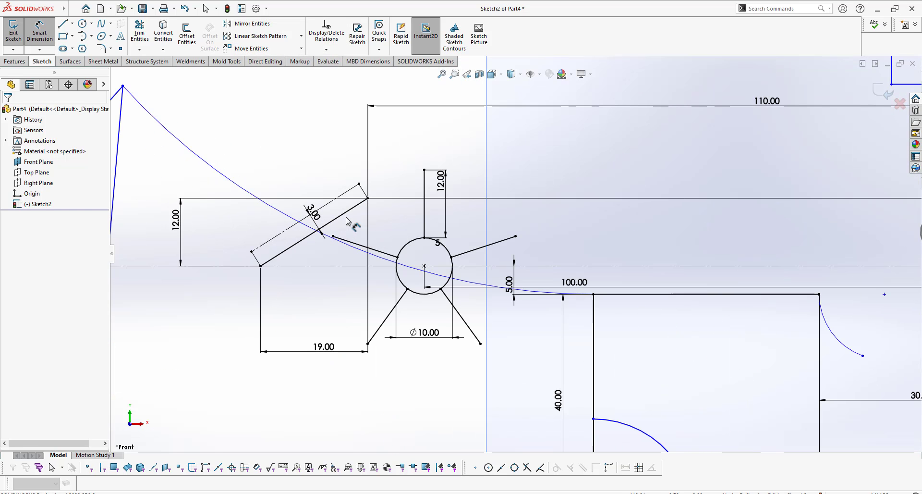
key(Escape)
click(344, 214)
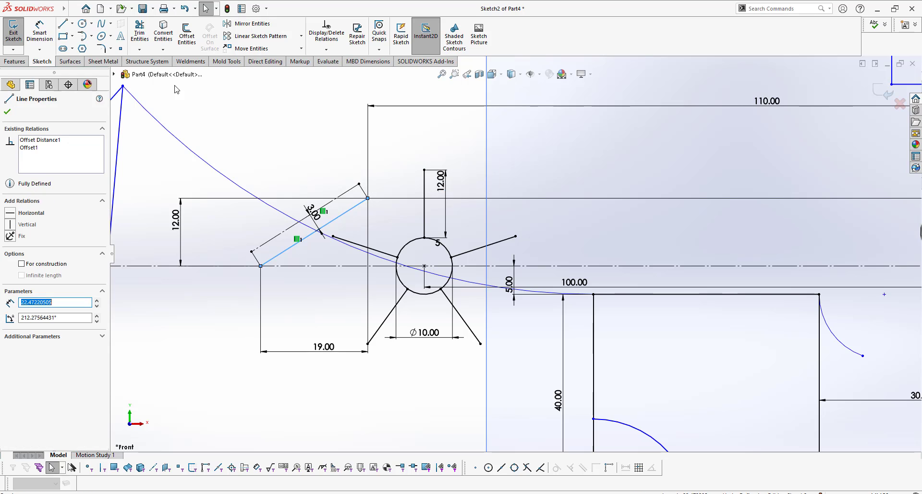
key(Escape)
click(259, 49)
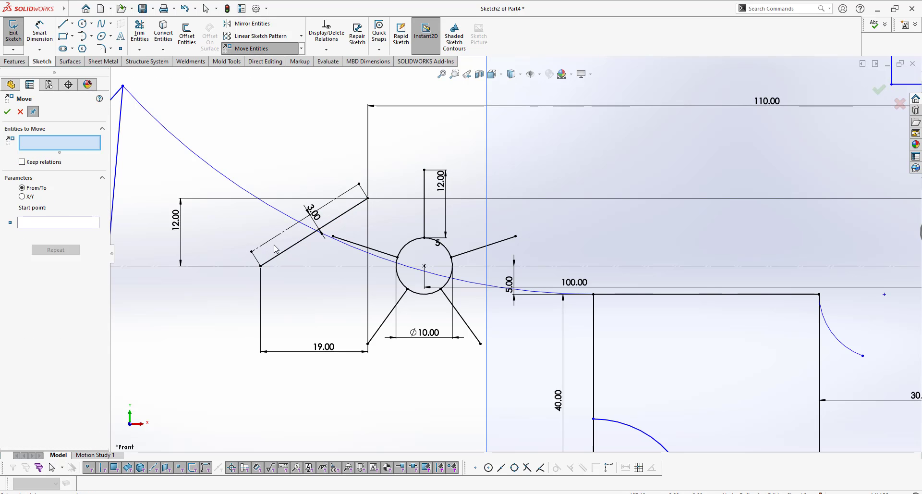
click(291, 253)
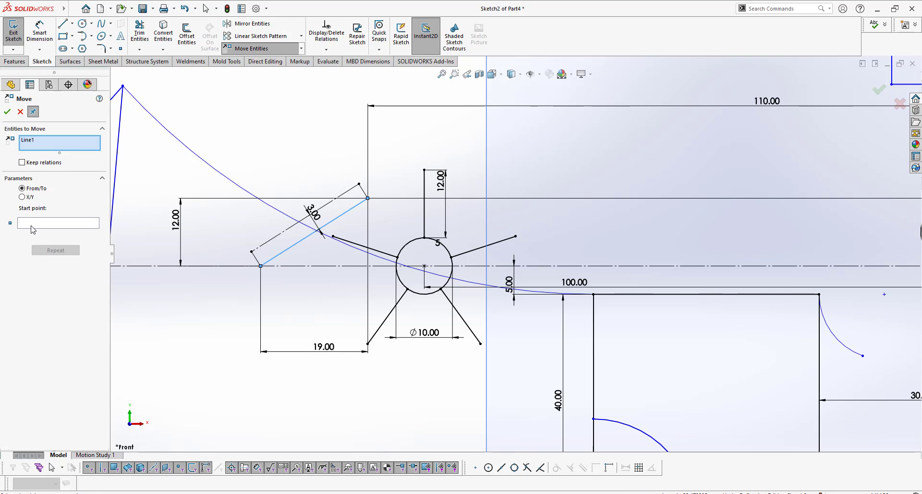
click(31, 226)
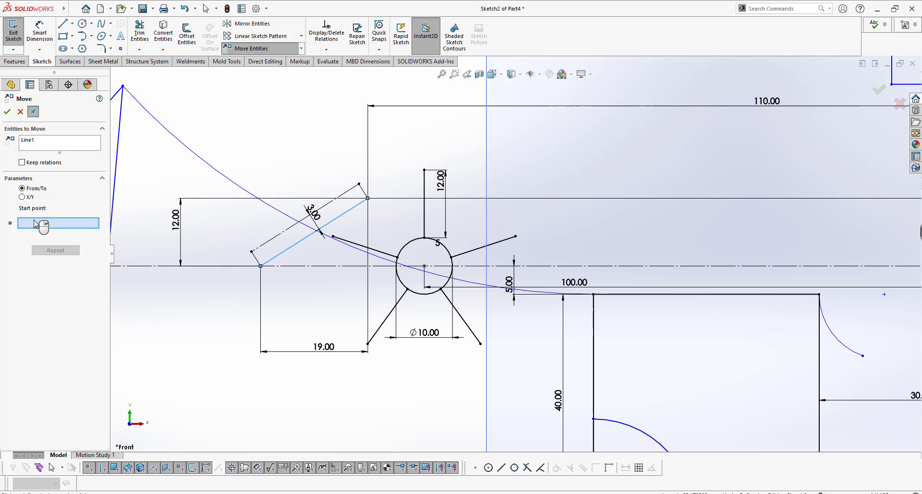
click(261, 265)
scroll(516, 254, up, 2)
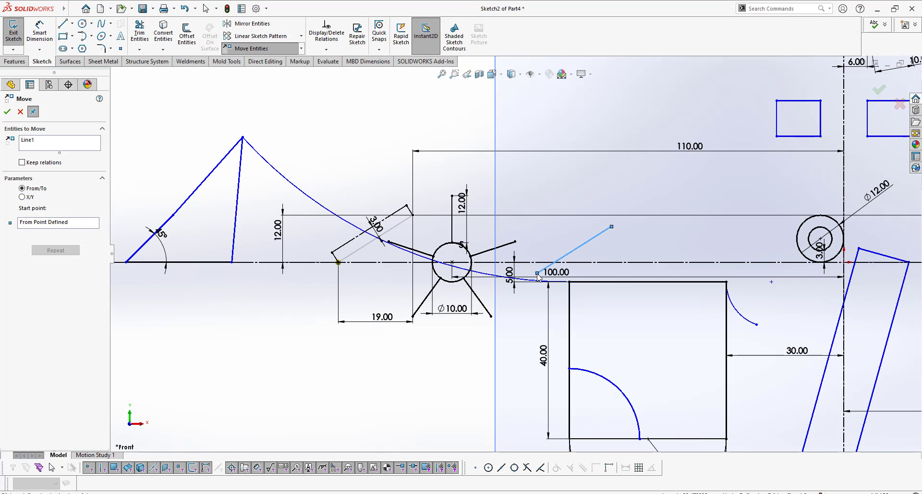
click(617, 263)
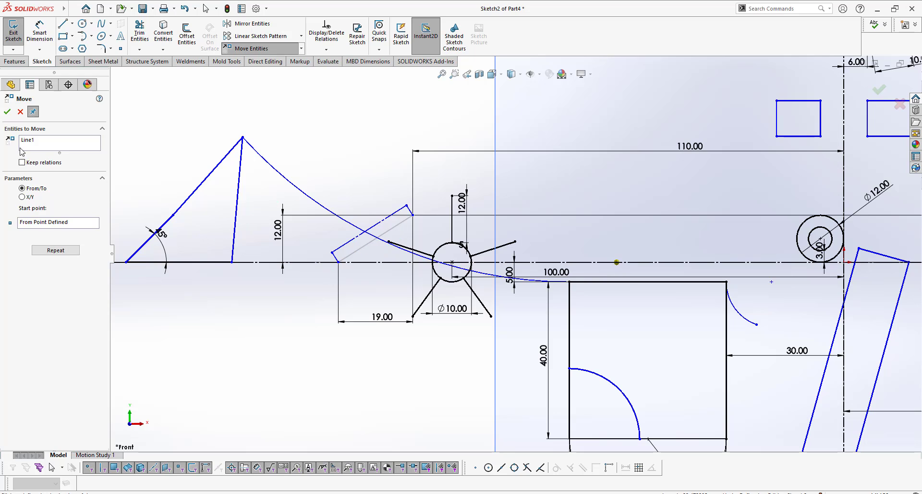
click(9, 114)
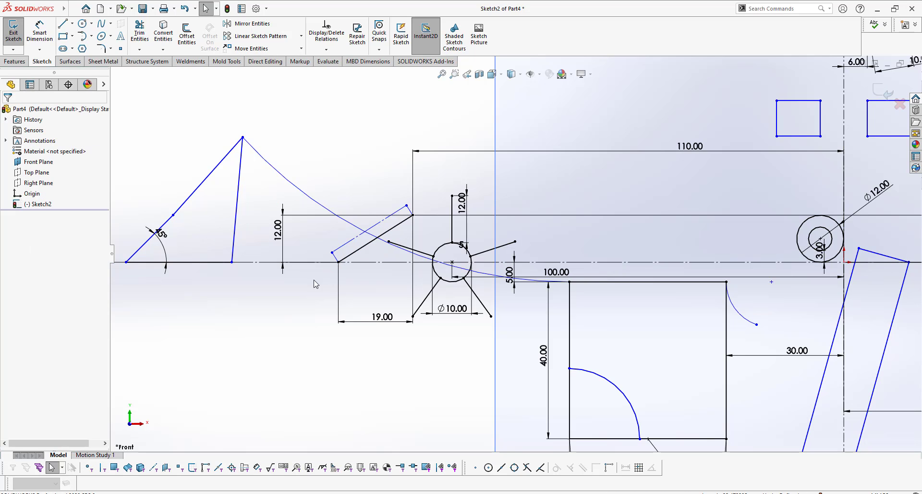
Step: Try to move the solid slanted line 20 mm in X with Move Entities
scroll(494, 263, down, 2)
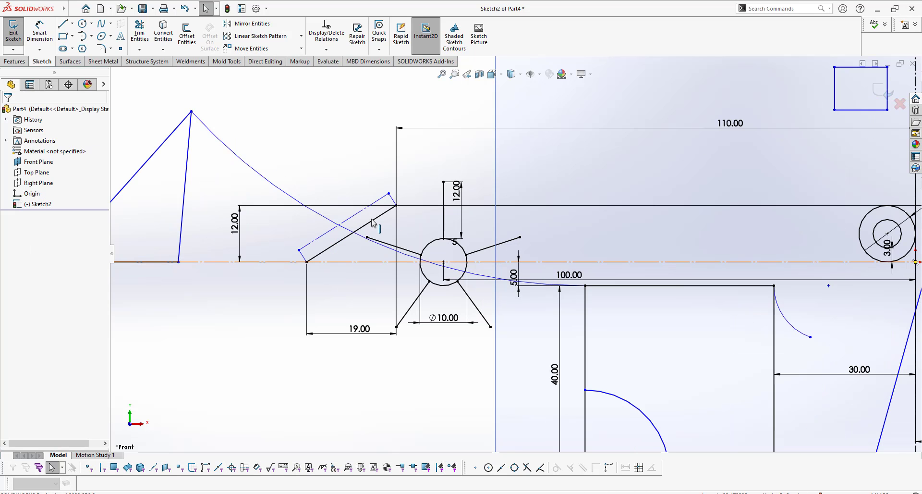
click(251, 49)
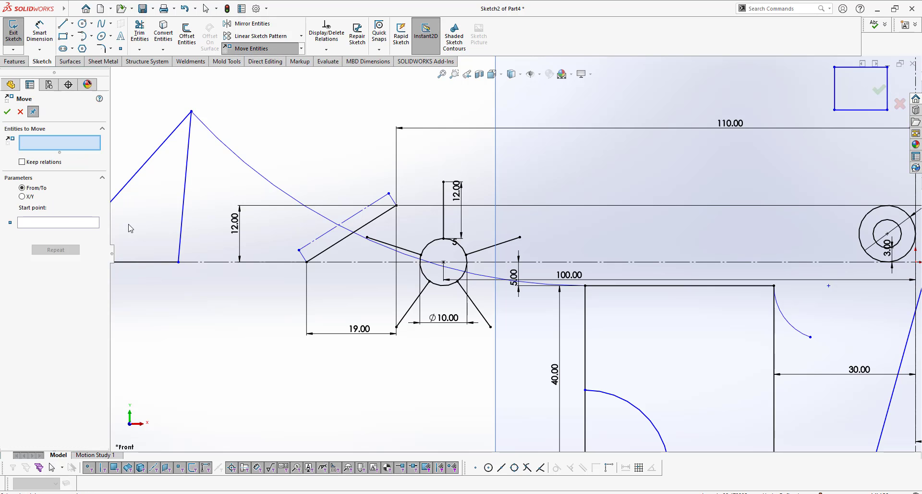
click(347, 237)
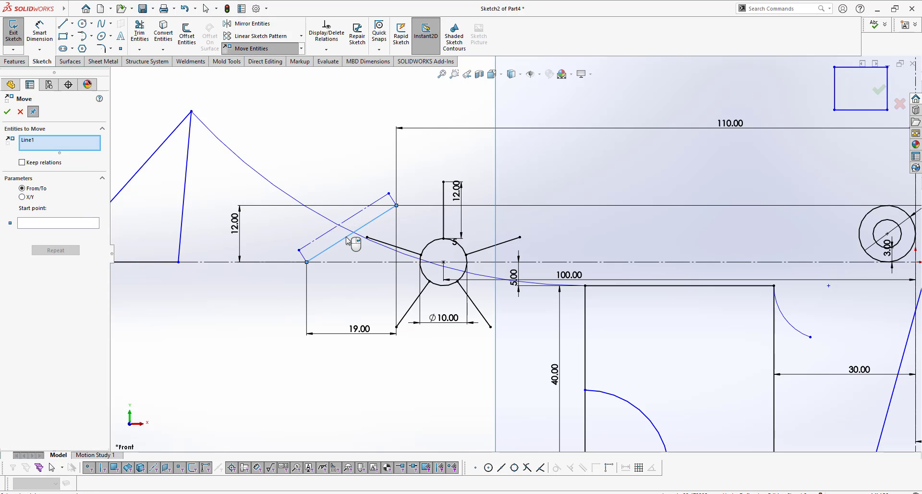
click(55, 227)
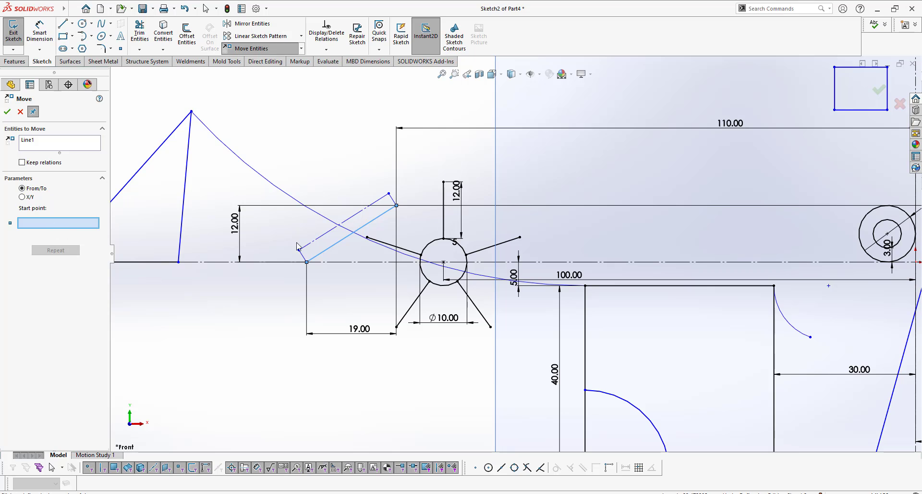
click(22, 198)
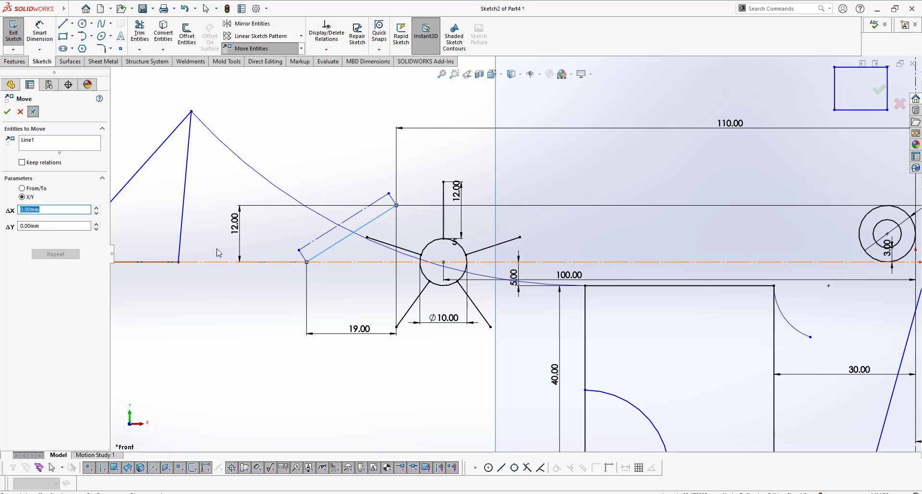
double_click(95, 209)
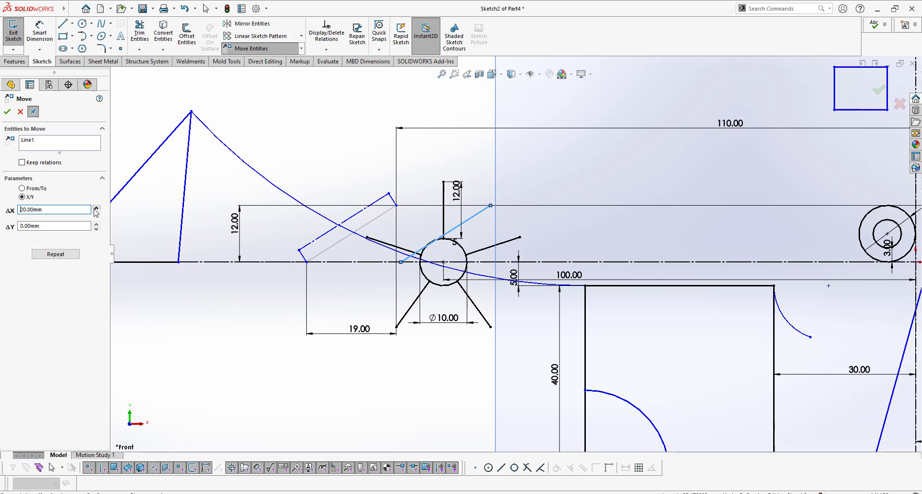
click(8, 113)
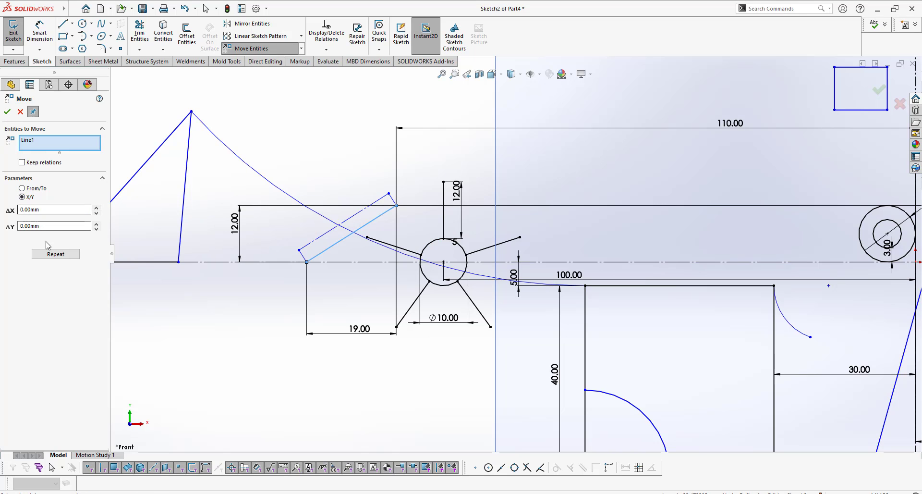
click(19, 112)
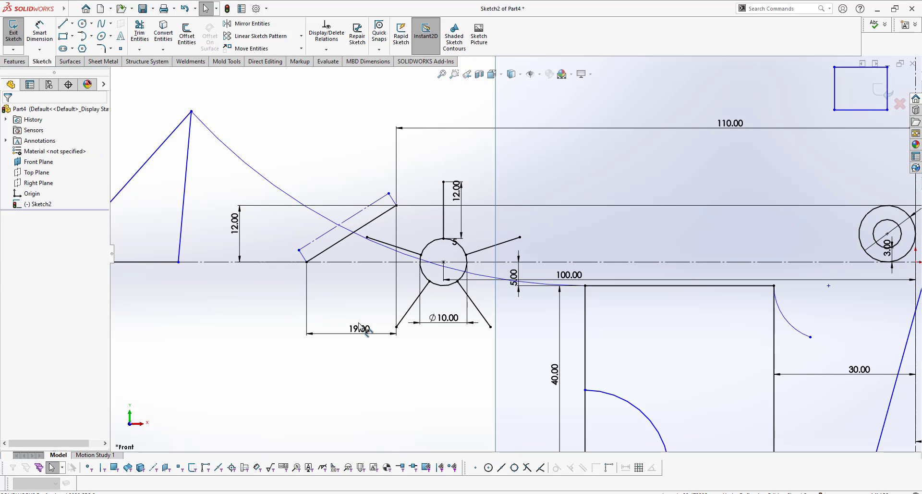
Step: Reposition the 19 mm dimension closer beneath the solid slanted line
drag(359, 324, 351, 301)
scroll(332, 260, up, 1)
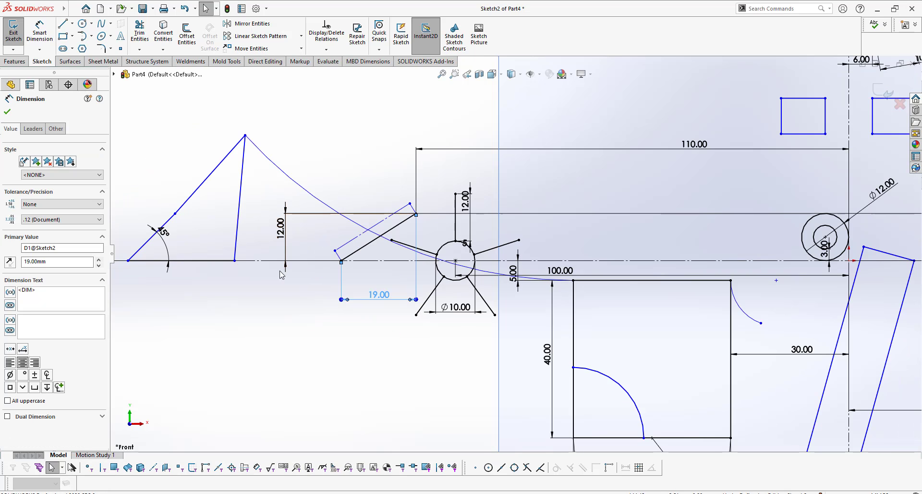
click(253, 302)
scroll(377, 326, up, 2)
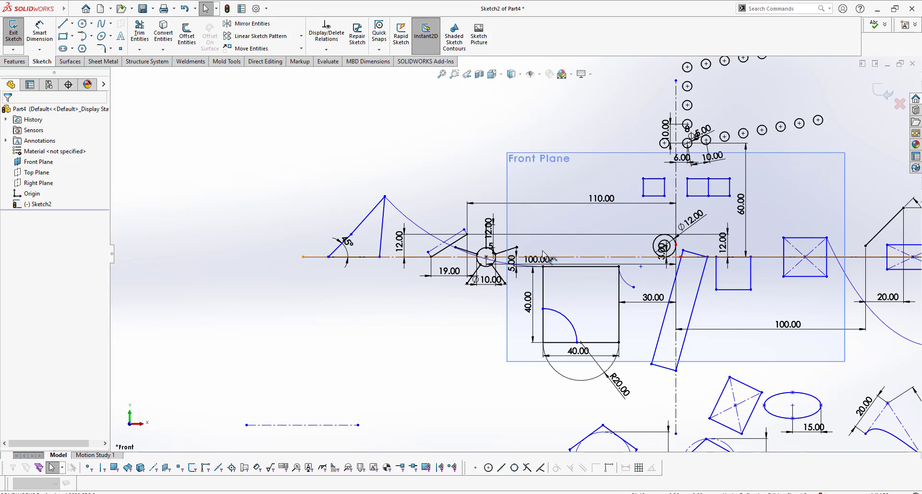
Step: Sketch a free line about 11 mm long at 45° in the empty area above the solid slanted line
scroll(543, 254, down, 3)
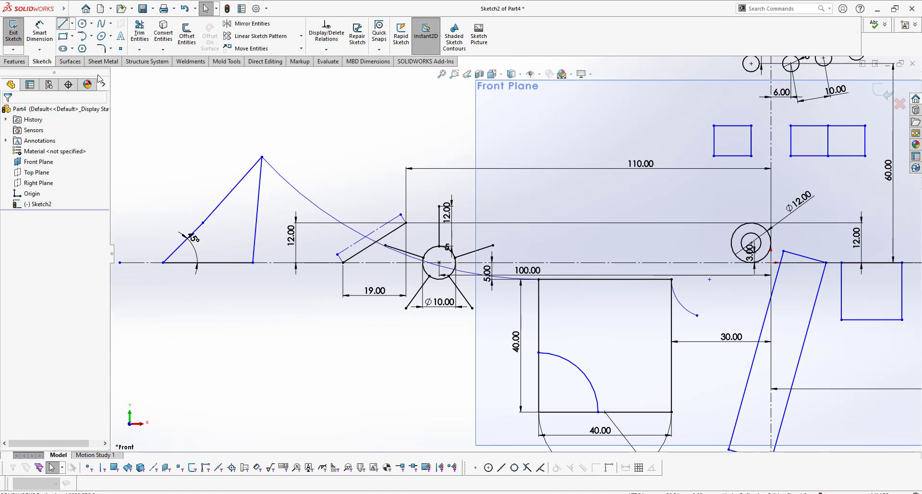
scroll(375, 143, up, 2)
click(377, 140)
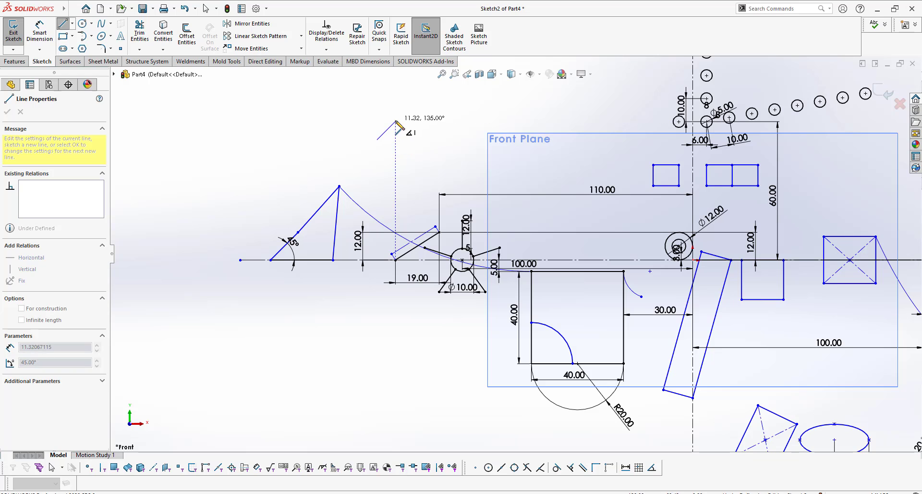
right_click(397, 122)
click(420, 126)
Step: Move the free 45° line 20 mm in positive X with Move Entities
scroll(408, 129, down, 3)
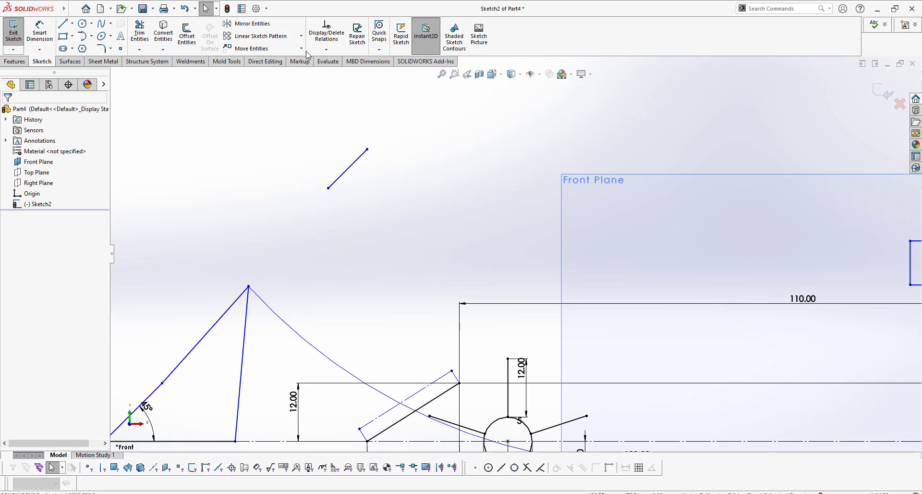
click(252, 49)
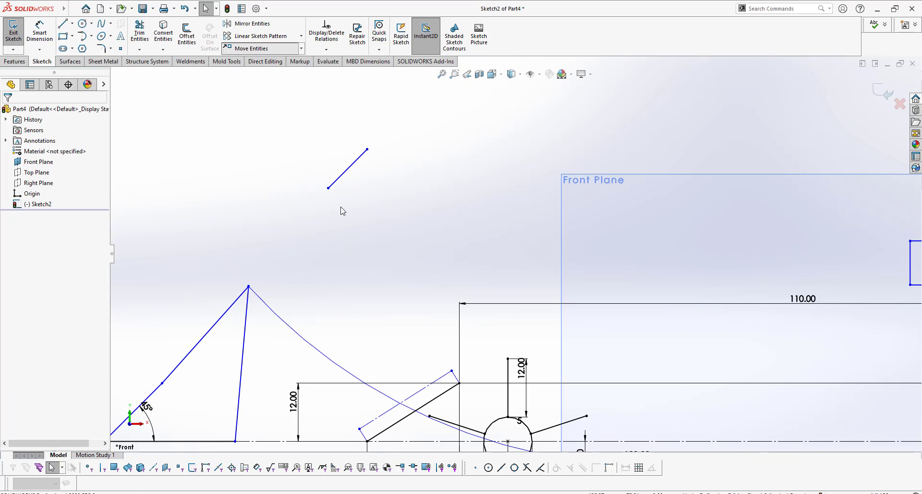
click(344, 177)
click(96, 208)
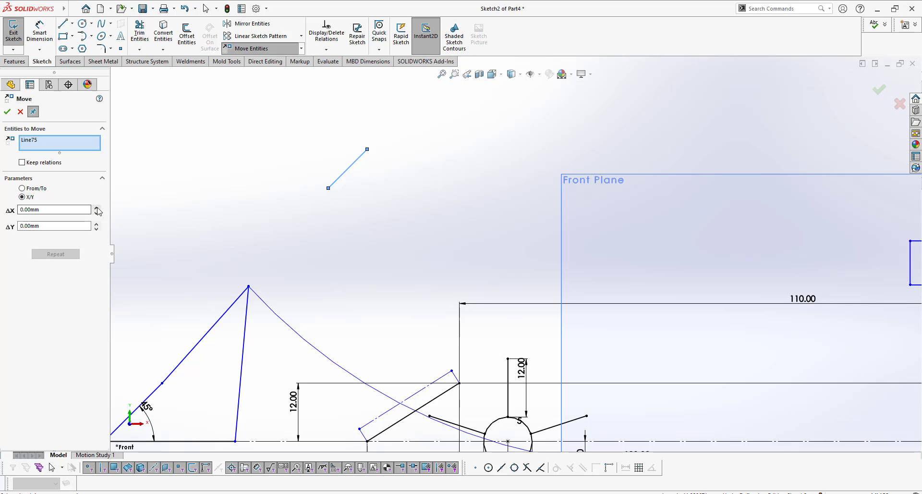
click(97, 208)
click(7, 112)
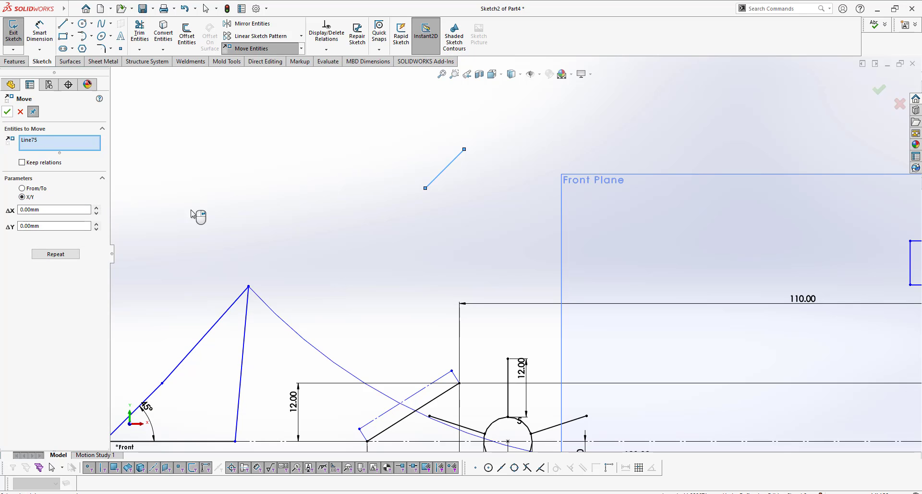
click(7, 112)
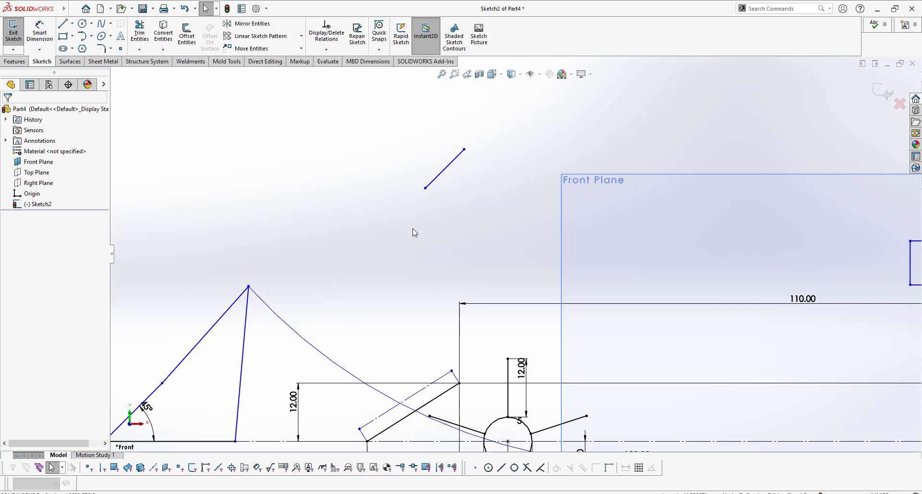
Step: Delete the offset construction line and its upper end cap beside the solid slanted line
scroll(433, 240, down, 3)
scroll(478, 335, up, 2)
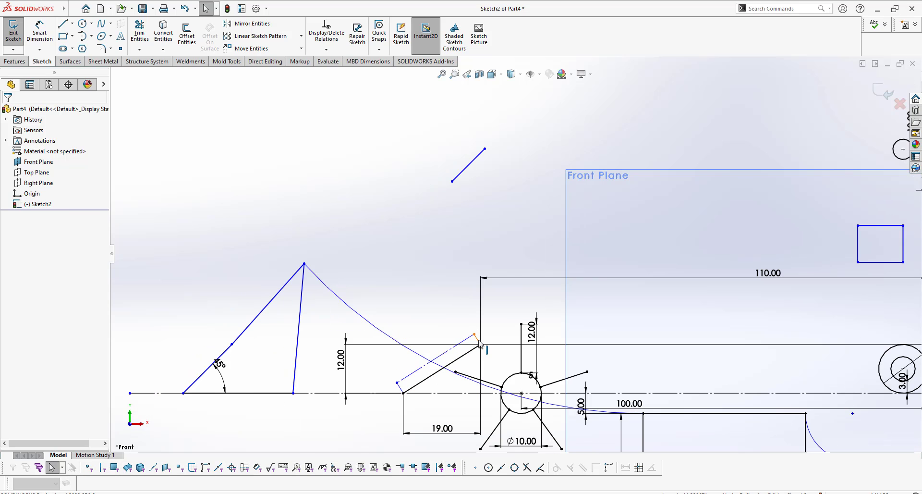
click(479, 340)
key(Delete)
click(456, 346)
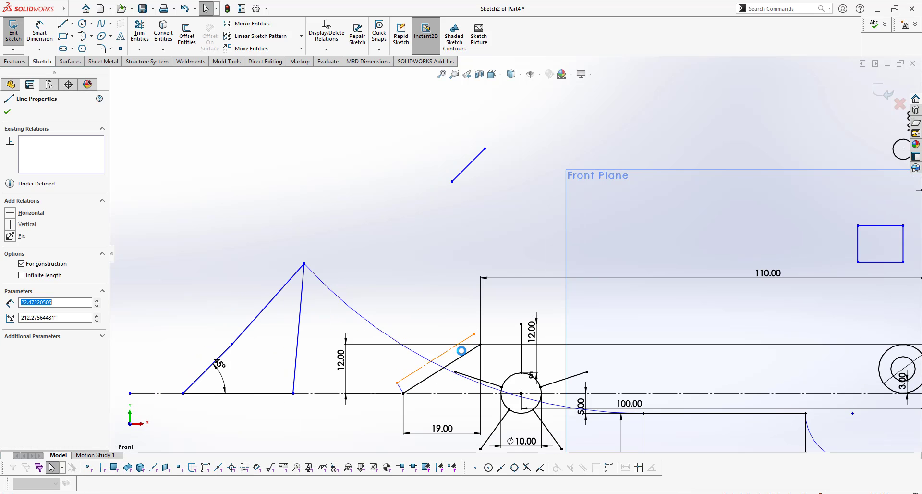
key(Delete)
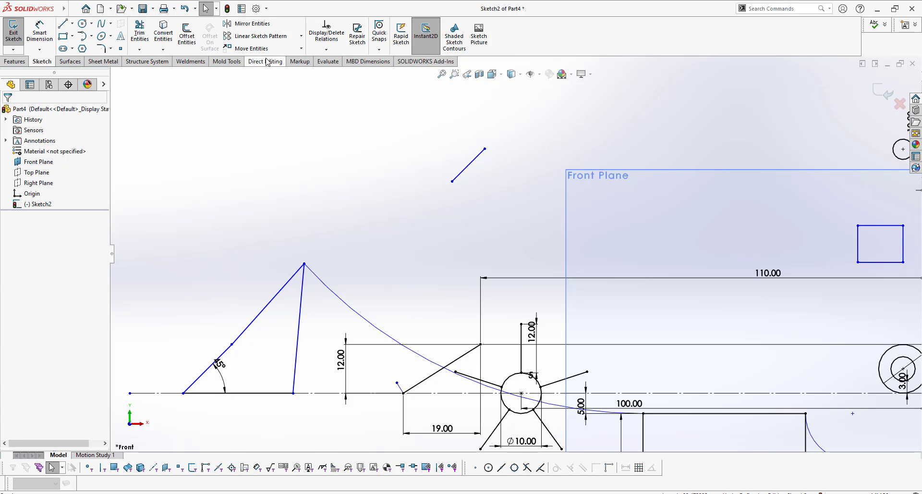
Step: Copy the solid slanted line from its lower endpoint to the triangle's nearest base corner using Copy Entities
click(301, 48)
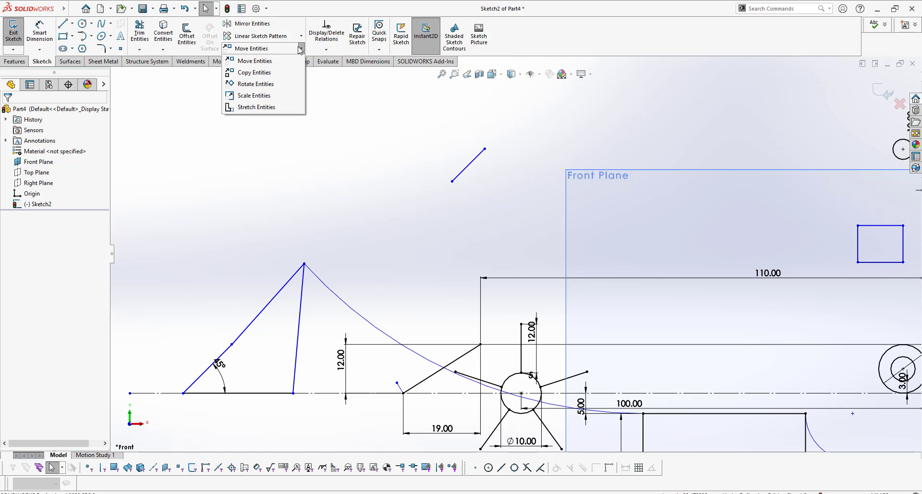
click(281, 76)
scroll(572, 351, down, 3)
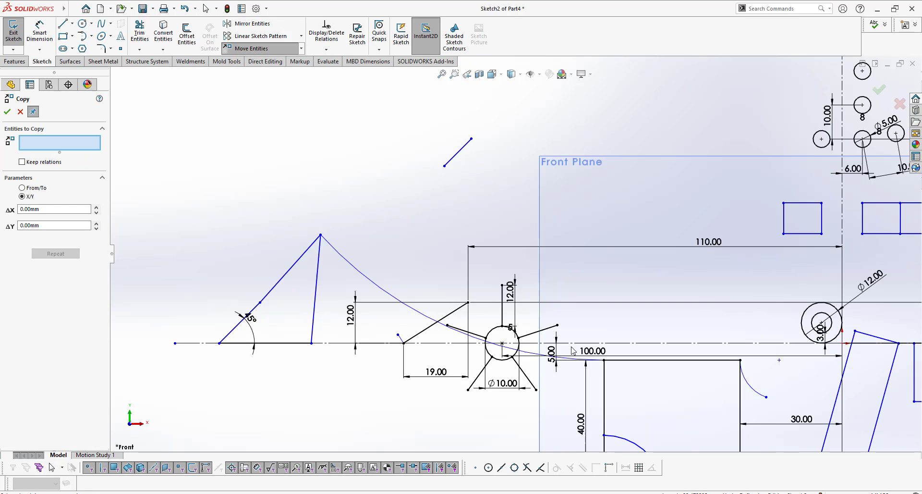
scroll(573, 351, up, 2)
click(402, 317)
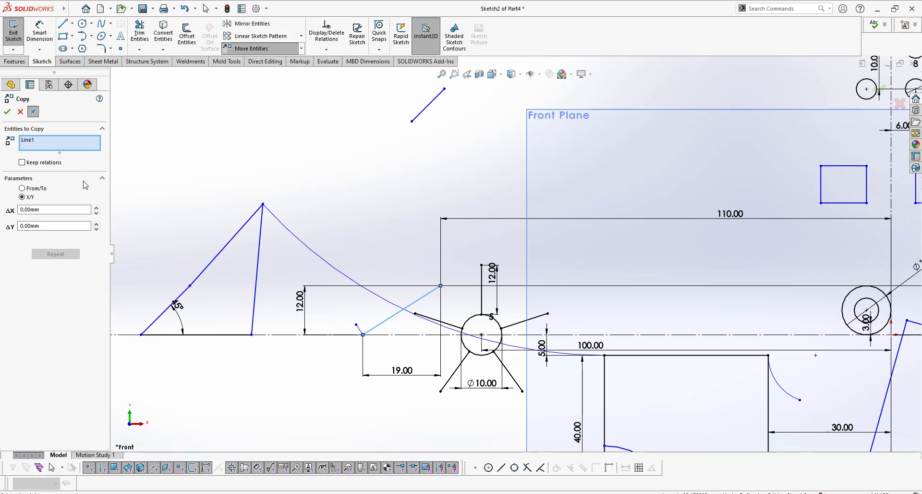
click(35, 189)
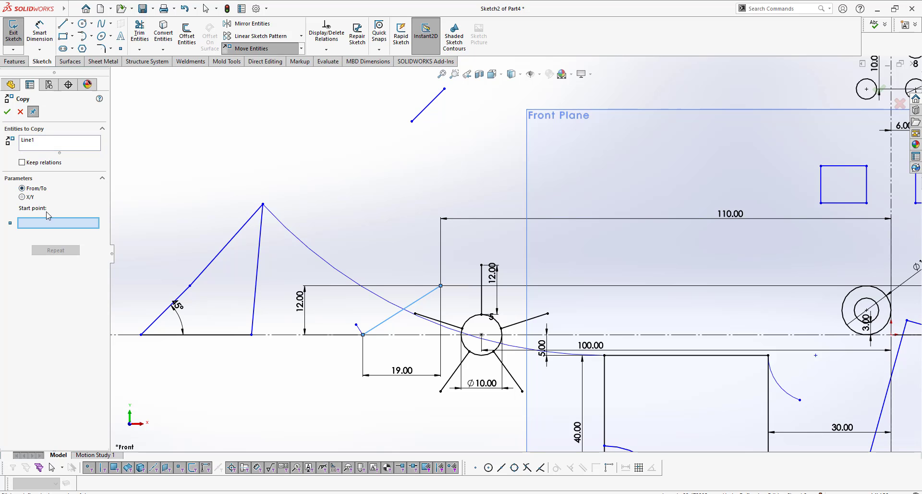
click(363, 335)
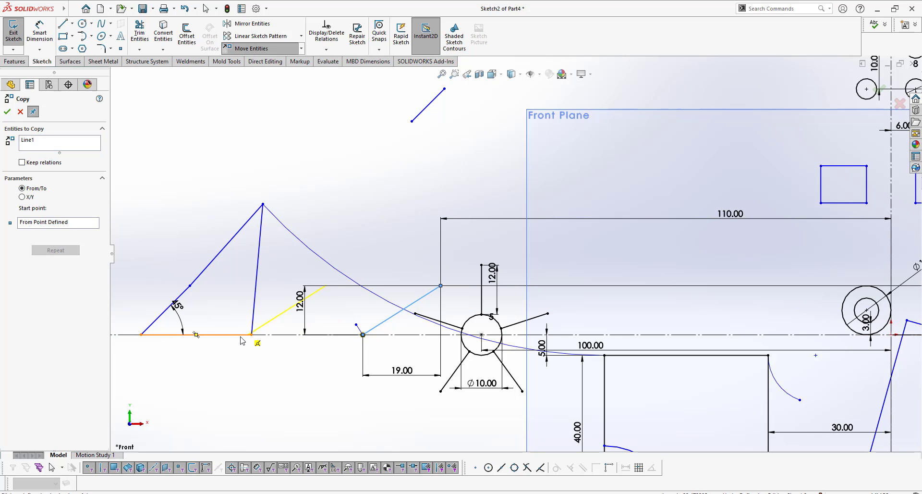
click(252, 335)
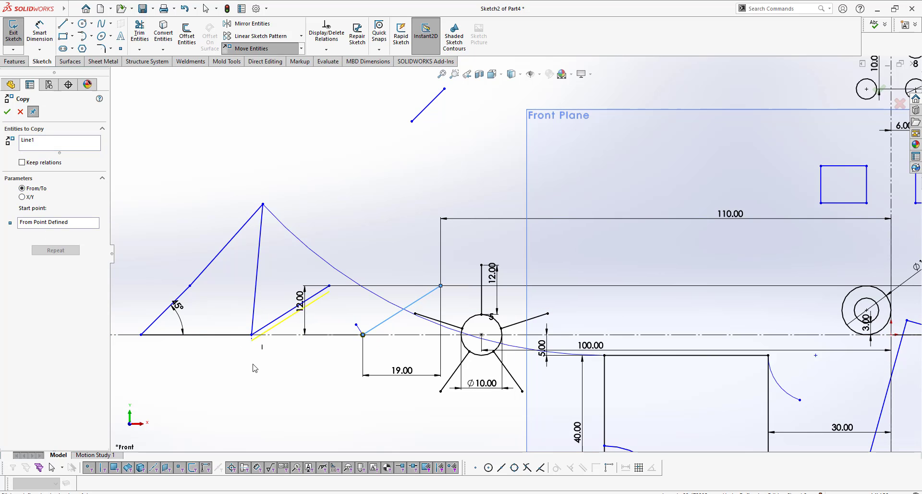
click(9, 112)
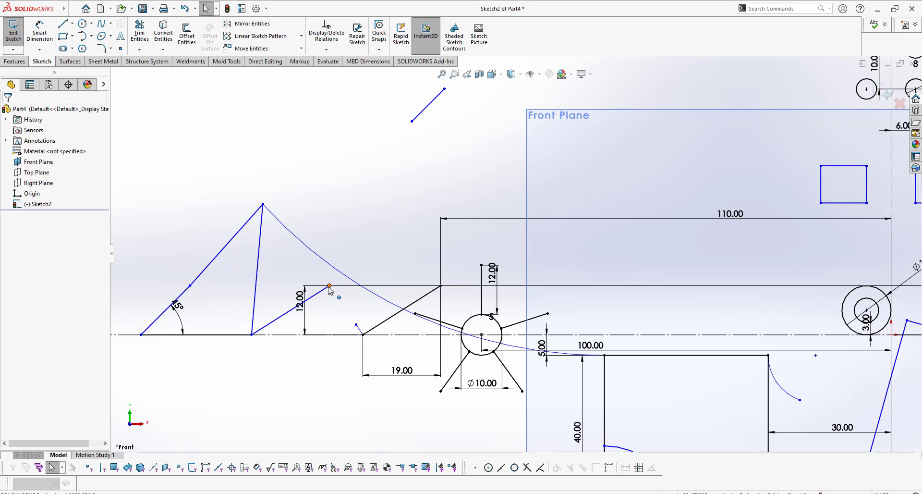
Step: Reposition the copied line's upper endpoint to about X -139.2 mm, Y 14.3 mm
mouse_move(326, 285)
mouse_down()
mouse_move(333, 300)
mouse_move(321, 277)
mouse_up()
click(315, 375)
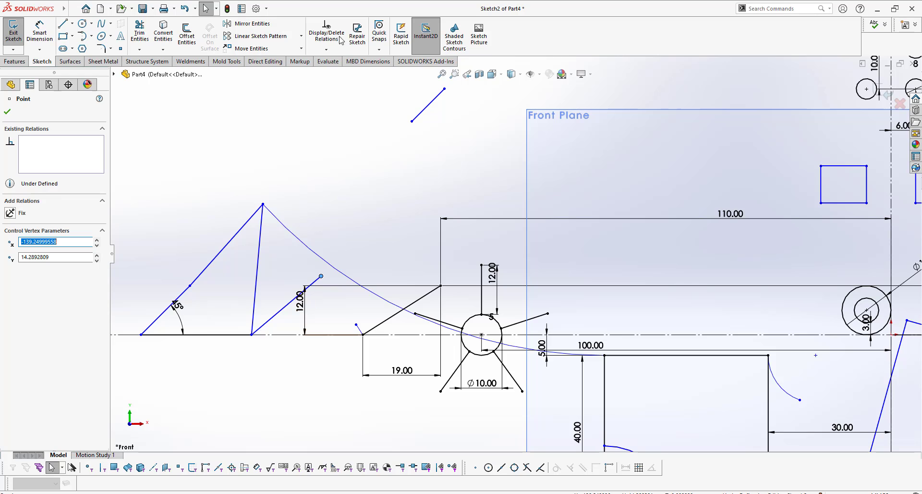
click(286, 131)
click(302, 49)
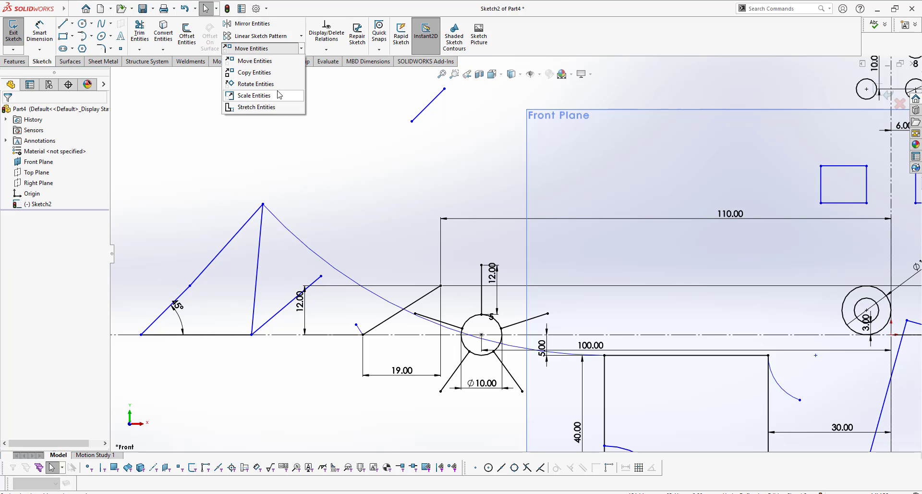
scroll(482, 325, down, 2)
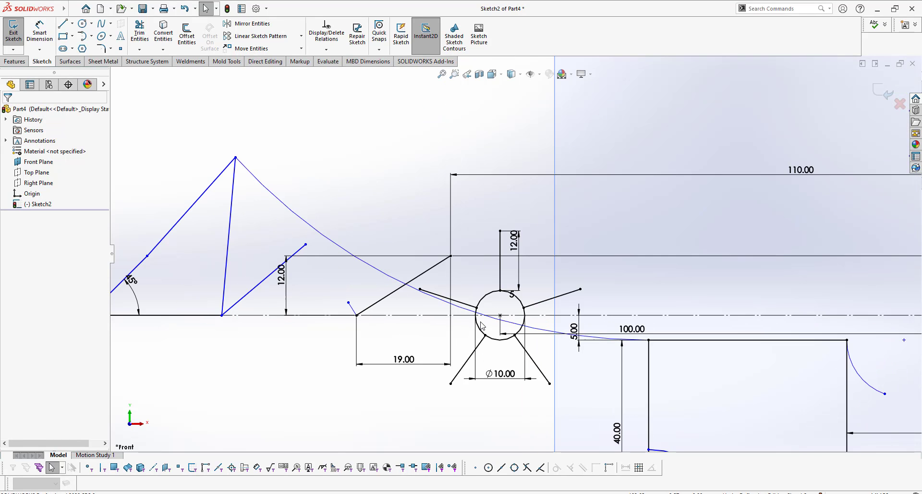
click(302, 48)
click(288, 86)
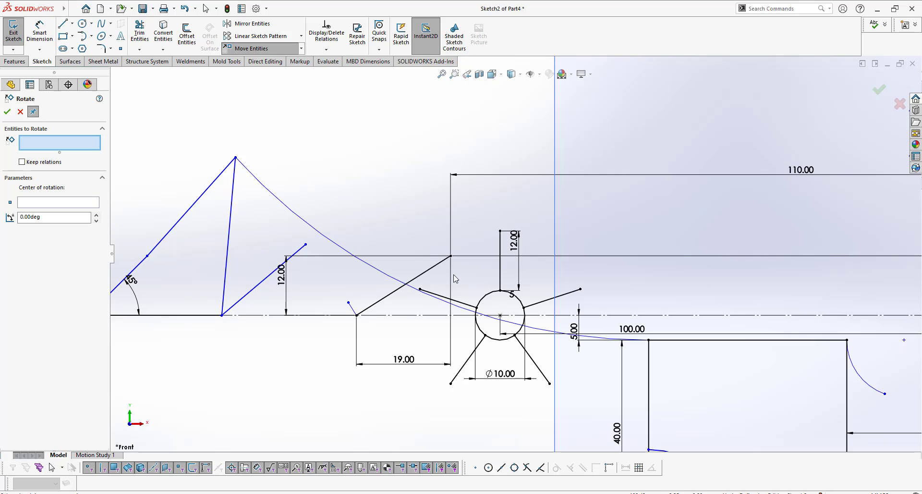
click(424, 280)
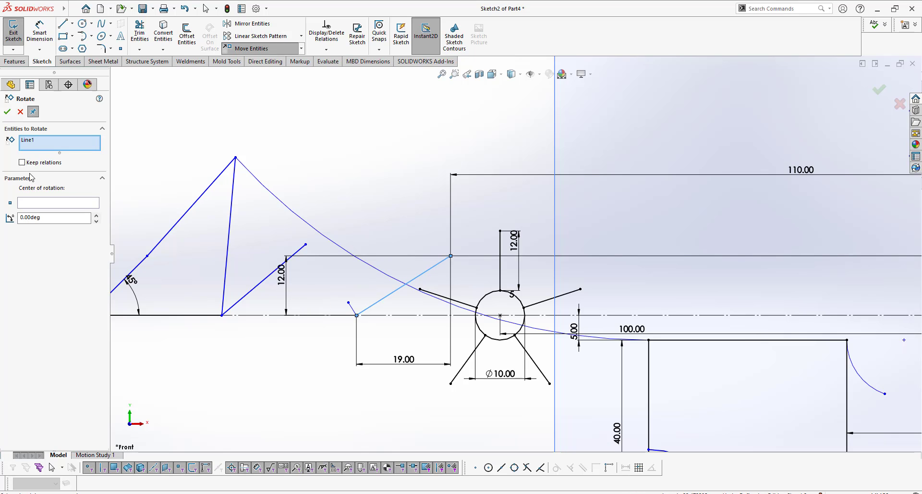
click(53, 202)
click(356, 315)
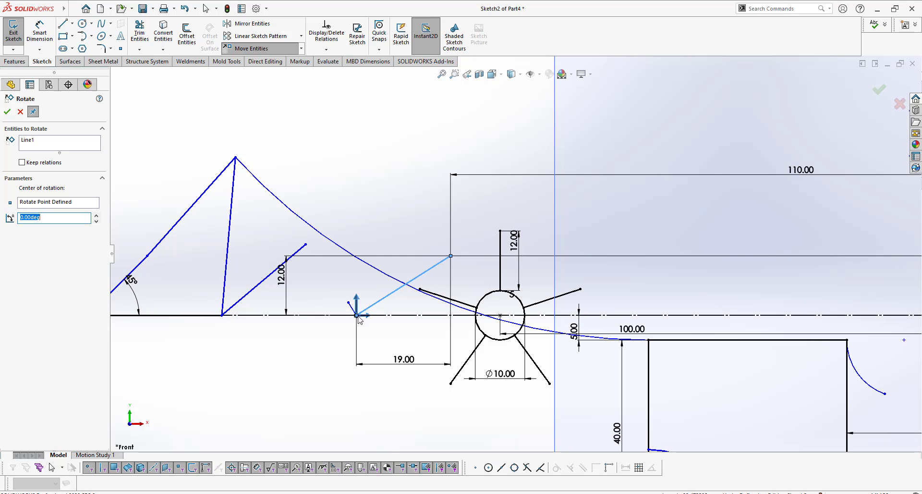
right_click(337, 253)
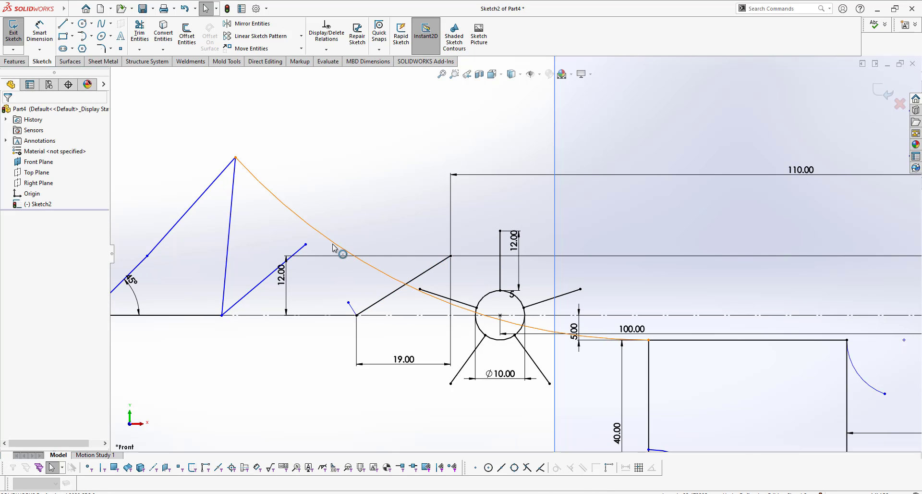
Step: Delete the long arc running from the triangle's apex to the 40 mm square's corner
click(332, 243)
key(Delete)
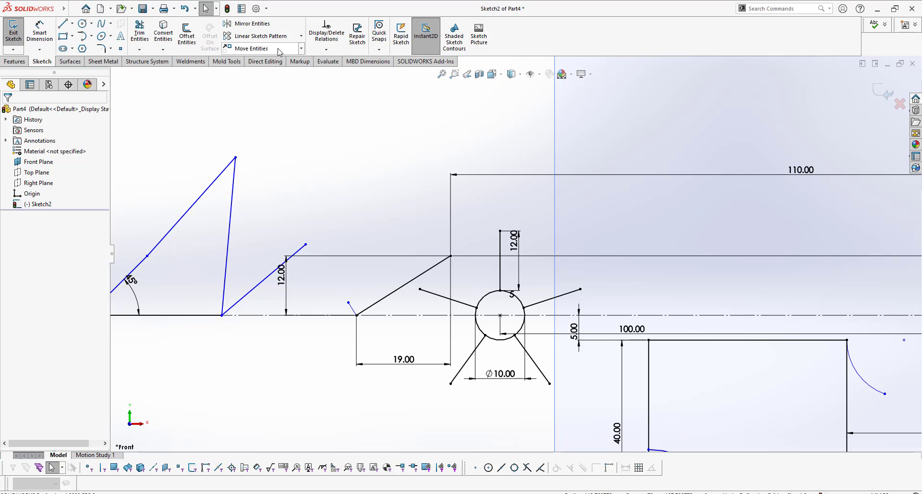
Step: Try to rotate the fully dimensioned slanted line 20 degrees about its lower endpoint with Rotate Entities
click(302, 48)
click(255, 83)
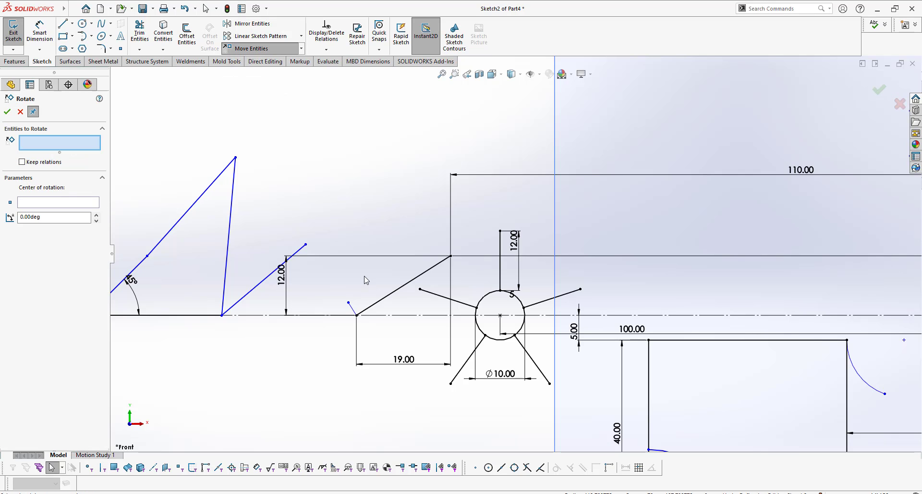
click(397, 291)
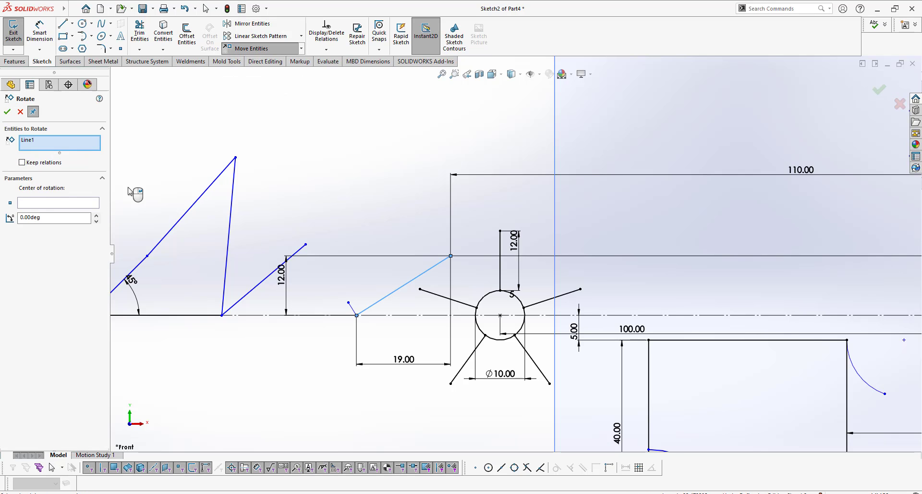
click(47, 205)
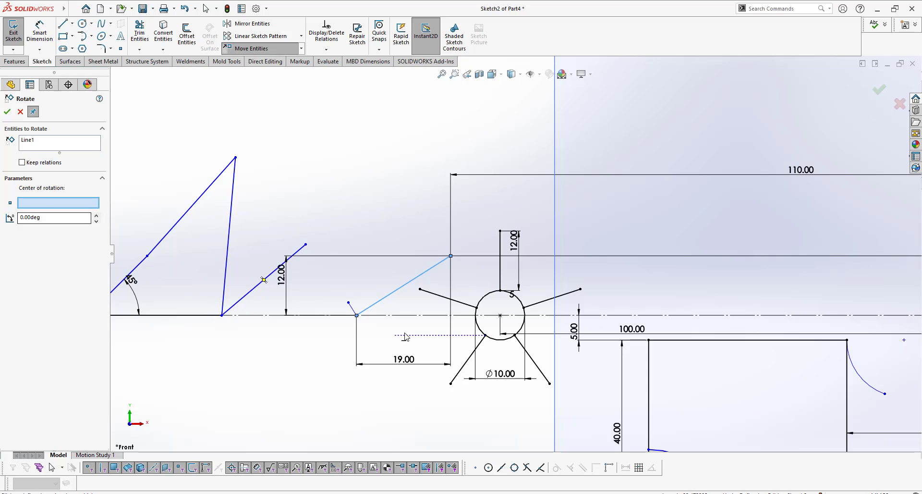
click(357, 316)
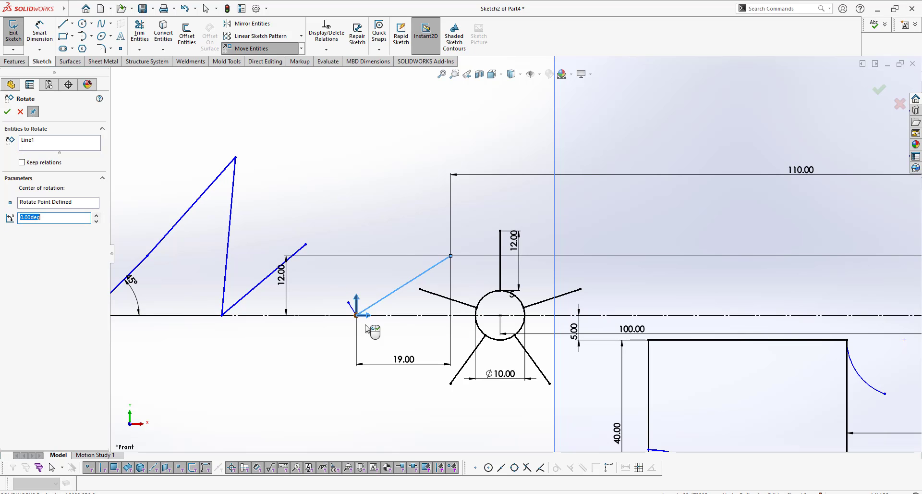
click(98, 215)
click(98, 215)
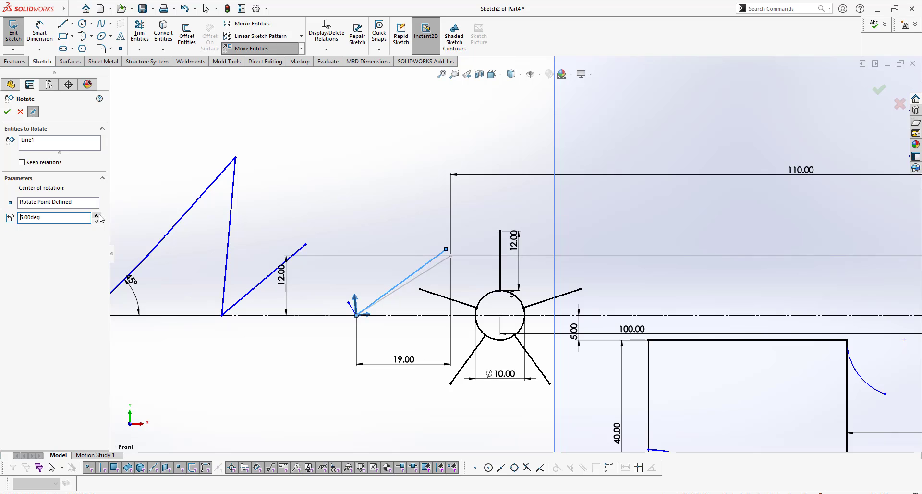
click(98, 216)
click(99, 215)
click(98, 215)
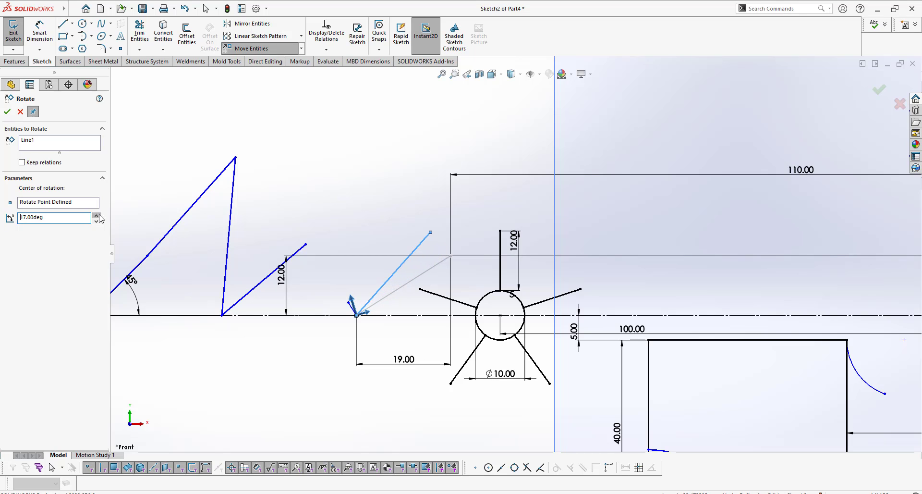
click(99, 215)
click(98, 216)
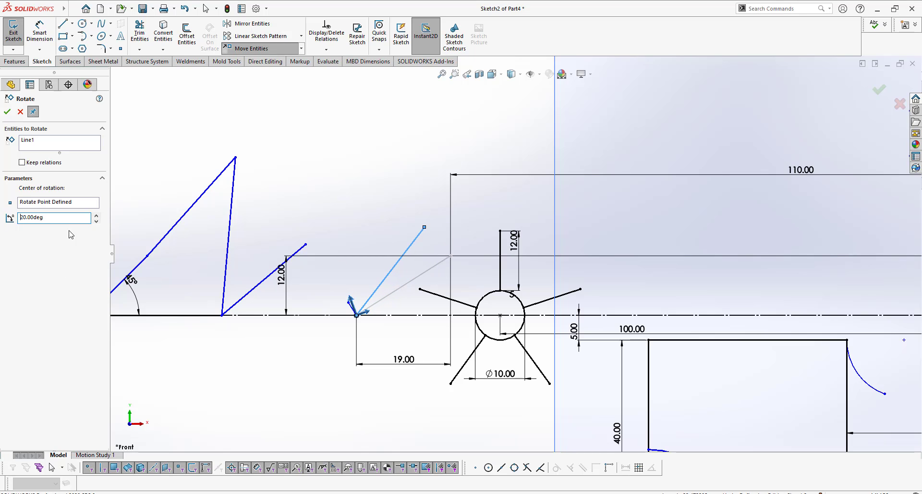
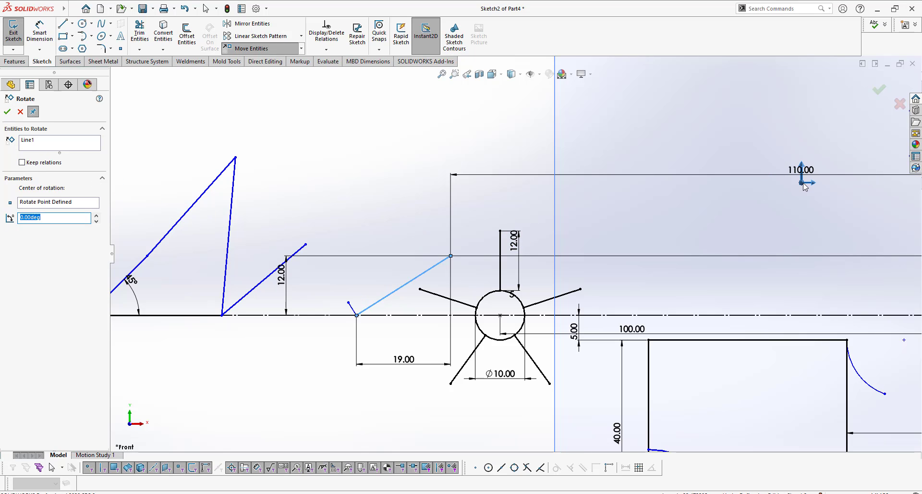
click(20, 112)
Step: Delete the triangle's two sides that meet at its apex, keeping the 45° line and the horizontal base
scroll(515, 254, up, 4)
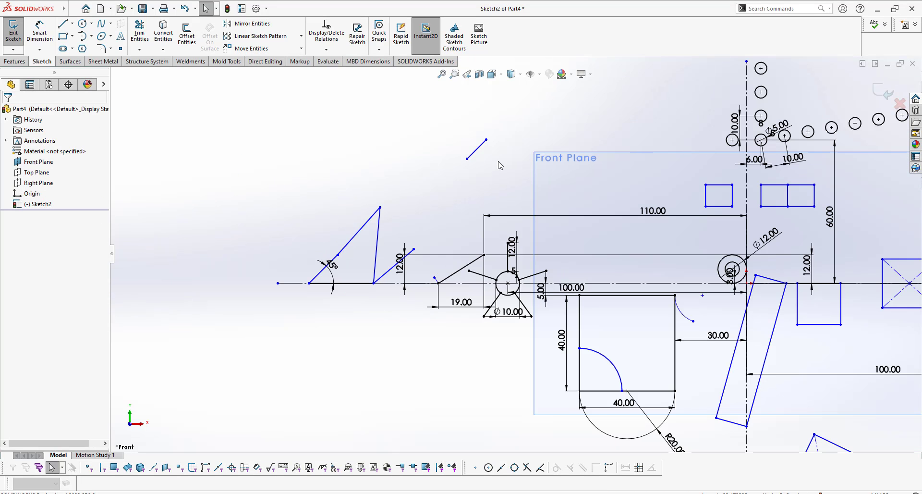
scroll(500, 165, down, 2)
drag(378, 254, 326, 215)
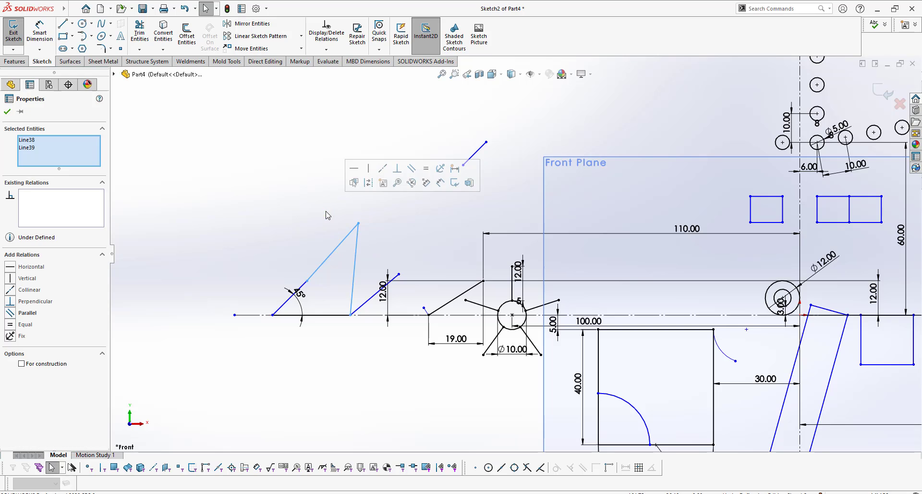
key(Delete)
scroll(351, 312, down, 1)
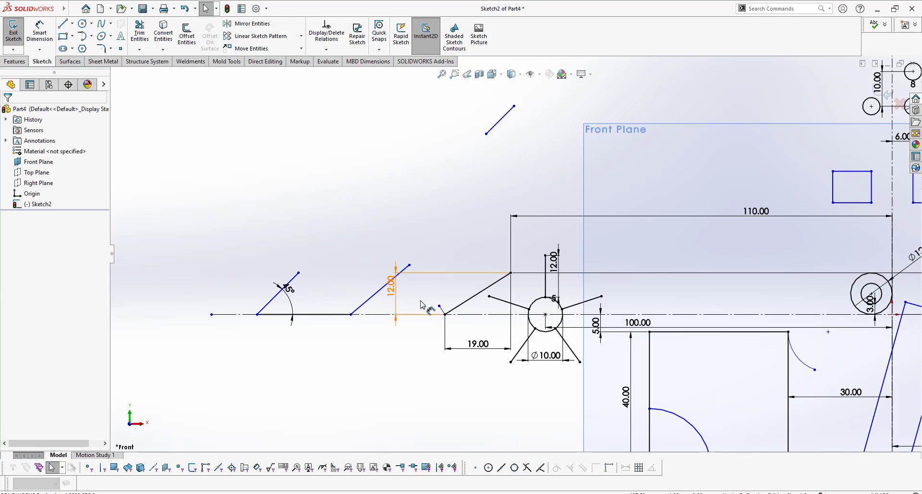
Step: Move the 12 mm vertical dimension of the dimensioned slanted line closer to that line
scroll(394, 313, down, 3)
drag(393, 269, 504, 272)
key(Escape)
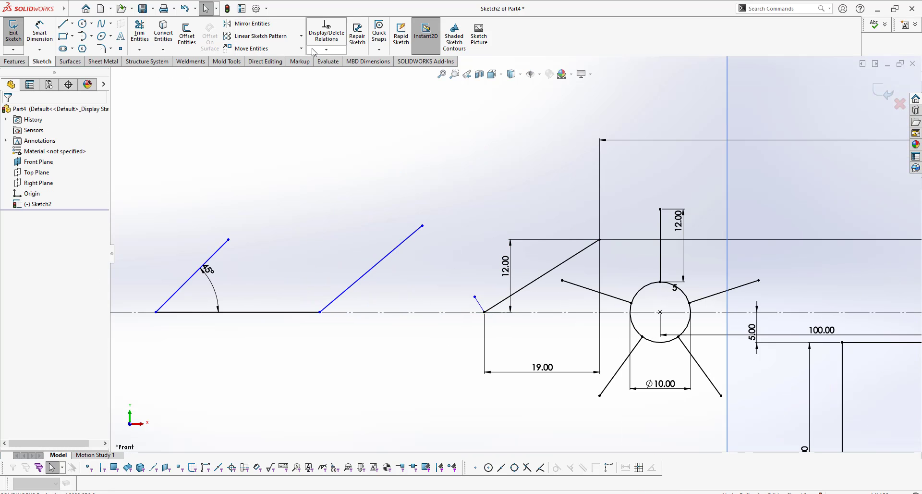
Step: Rotate the copied slanted line 12 degrees about its lower endpoint with Rotate Entities
click(301, 49)
click(280, 91)
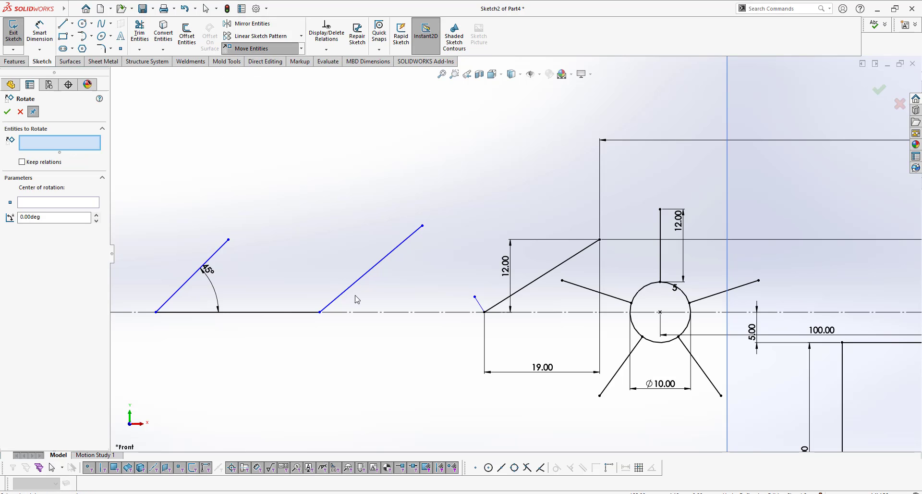
click(367, 280)
click(65, 205)
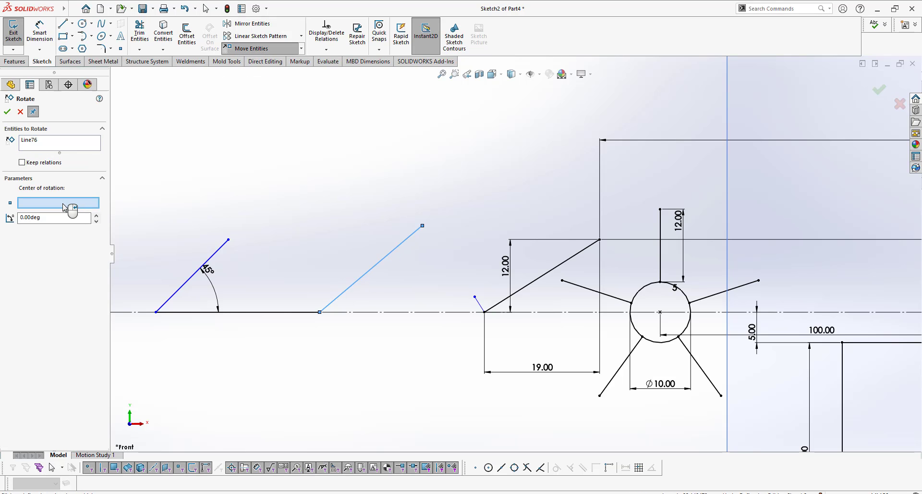
click(319, 312)
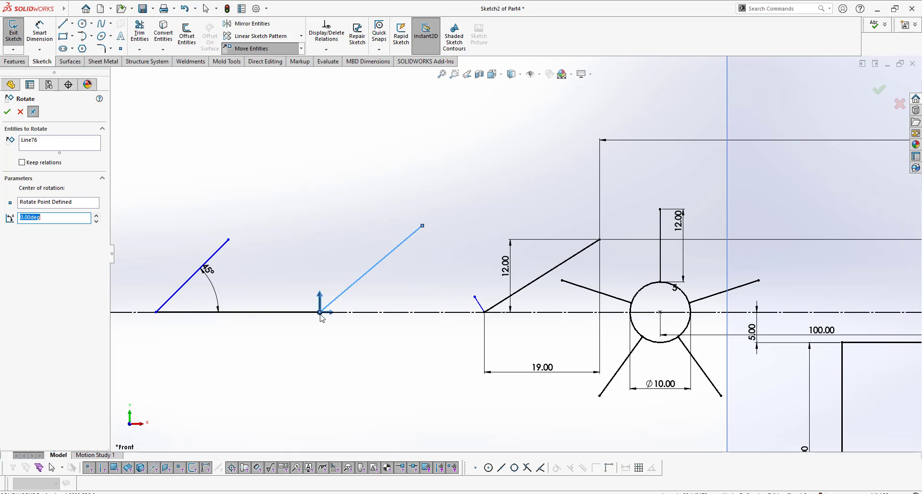
drag(97, 215, 98, 217)
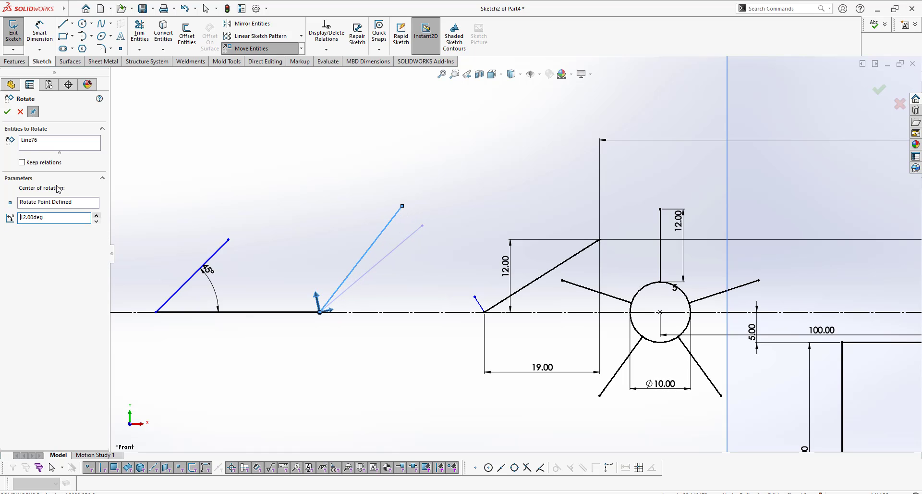
click(10, 113)
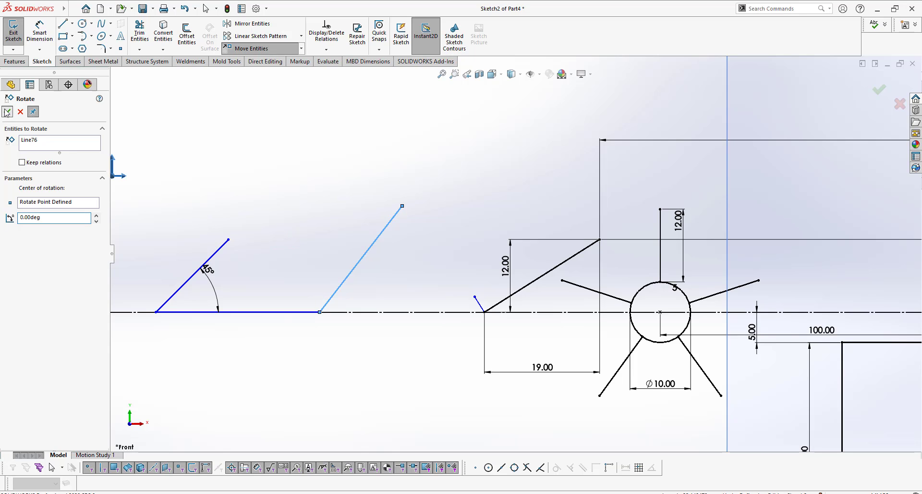
click(301, 48)
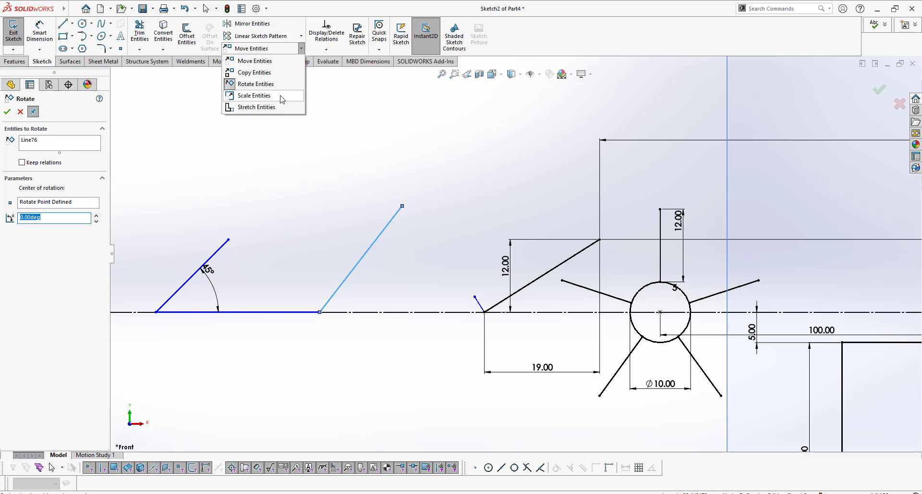
key(Escape)
key(Escape)
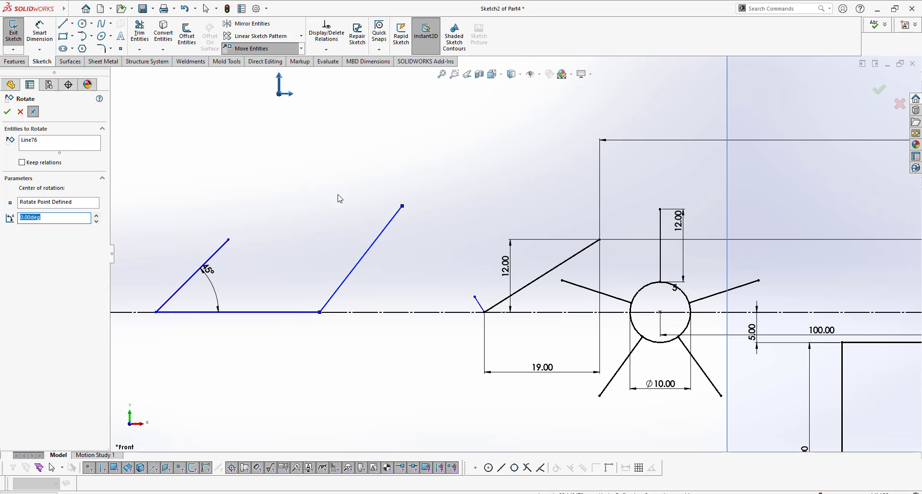
Step: Reposition the copied line's upper endpoint to about X -145.5 mm, Y 12.6 mm
scroll(516, 254, up, 2)
scroll(553, 280, down, 2)
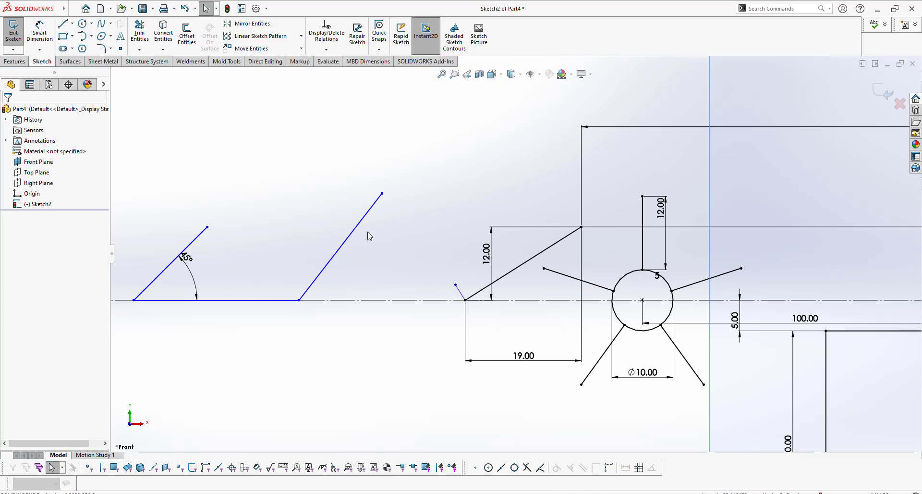
drag(383, 194, 365, 222)
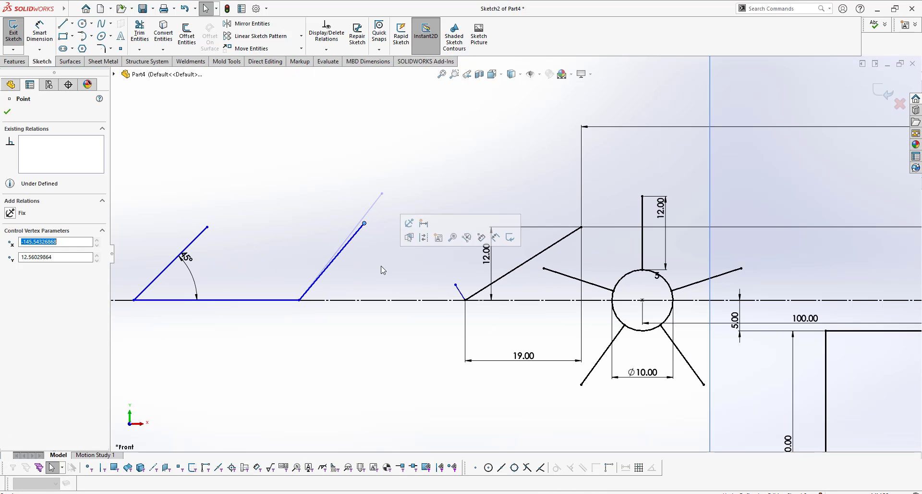
Step: Delete the horizontal base line joining the two slanted lines, including its associated angle dimension
click(289, 302)
key(Delete)
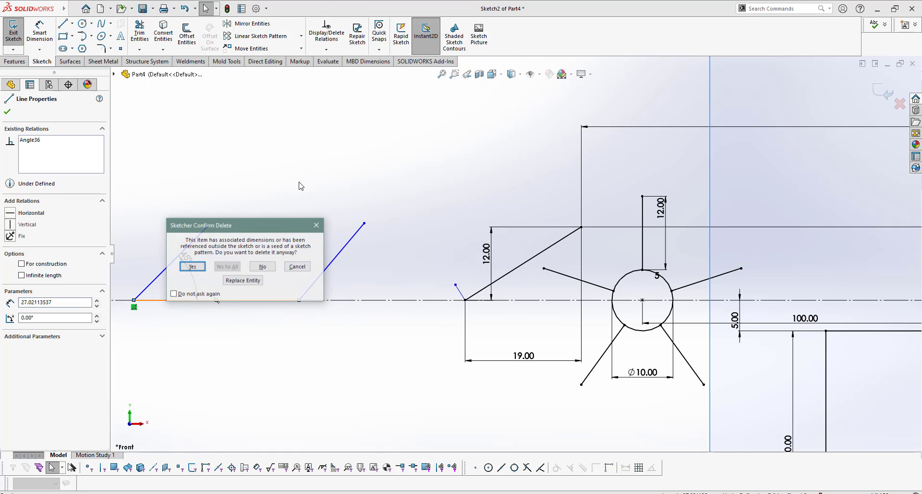
click(188, 266)
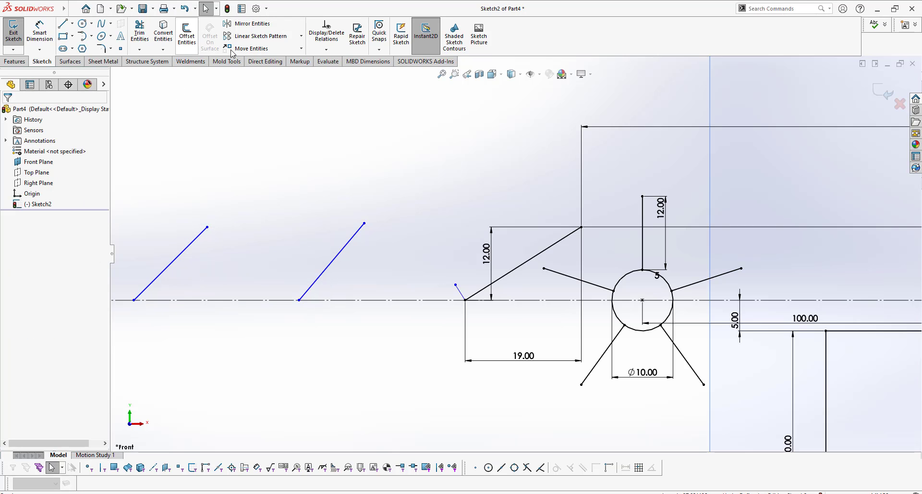
Step: Dimension the angle between the copied slanted line and the horizontal centerline as 45°
right_drag(306, 198, 302, 132)
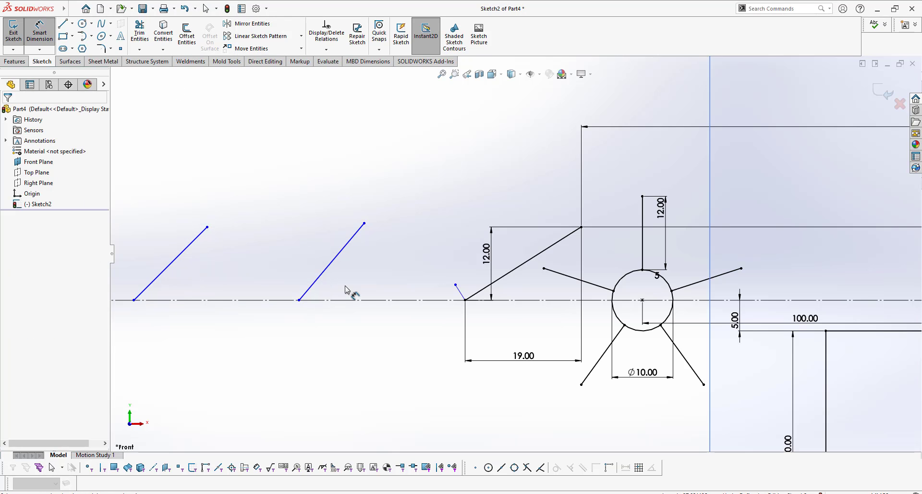
click(323, 272)
click(314, 301)
click(355, 312)
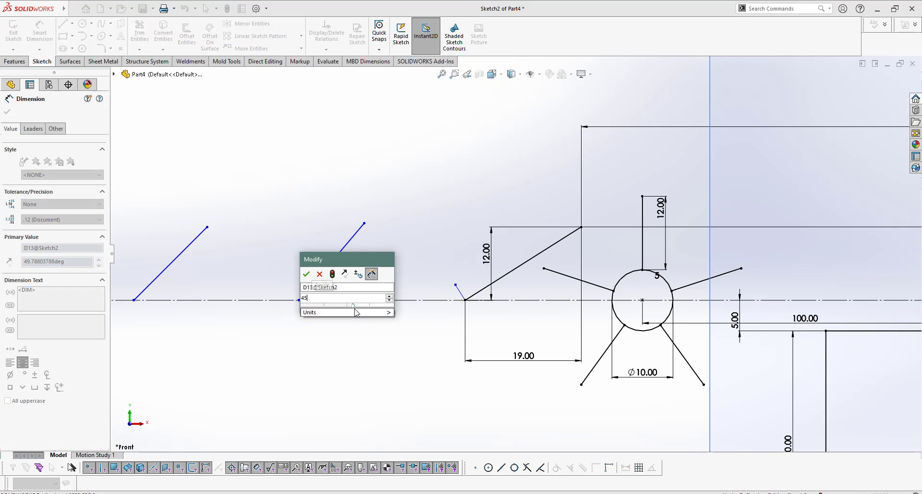
text(45)
key(Return)
key(Escape)
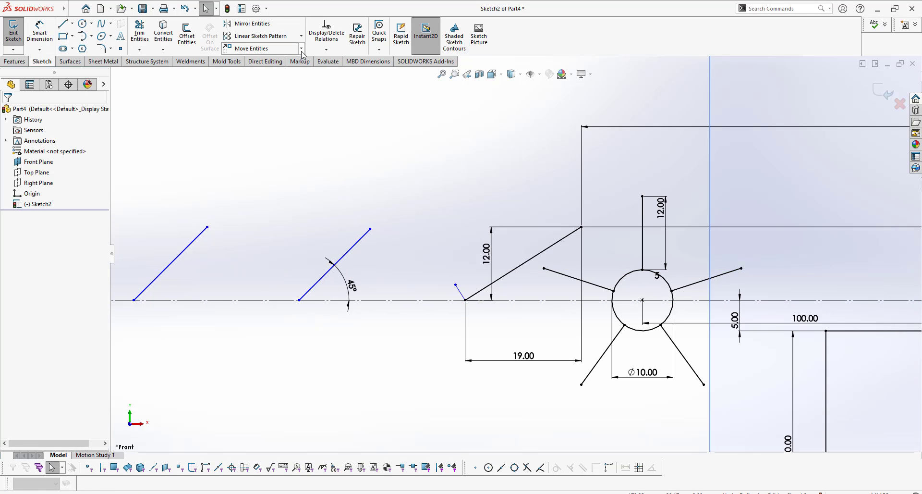
Step: Scale the 45° line by a factor of 2 about its lower endpoint with Scale Entities, without making a copy
click(301, 48)
click(257, 101)
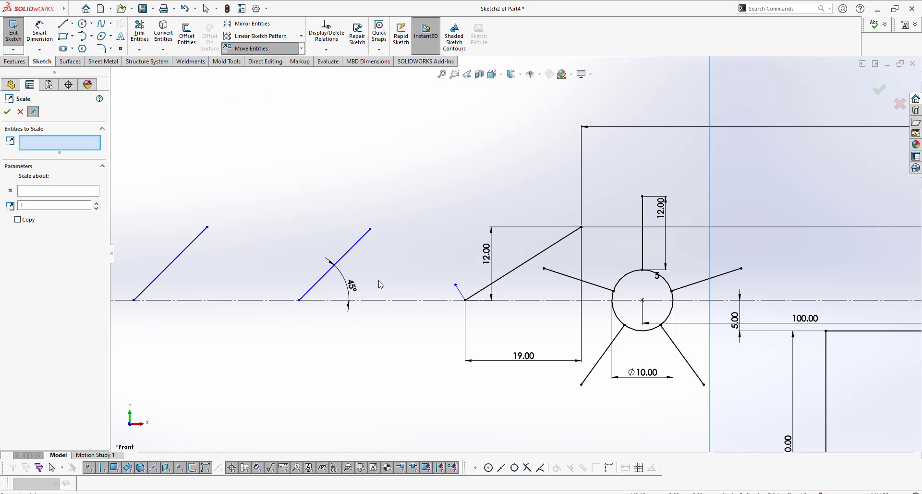
click(356, 245)
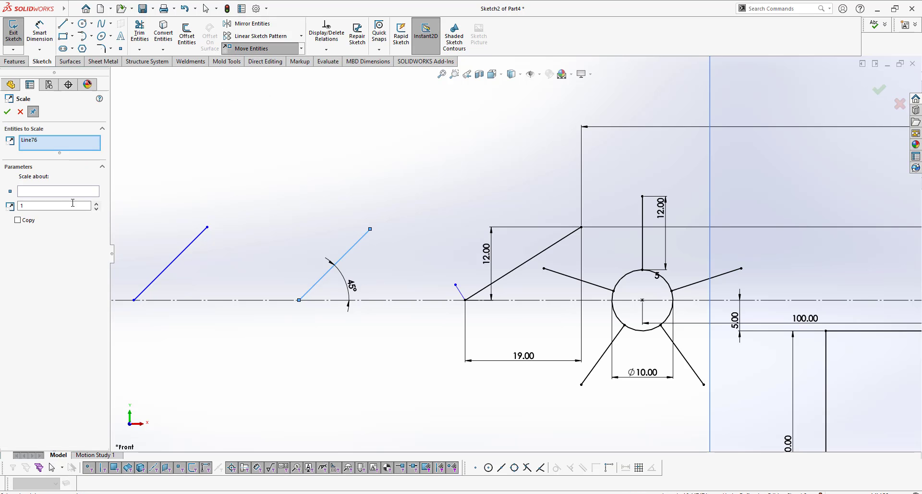
click(68, 192)
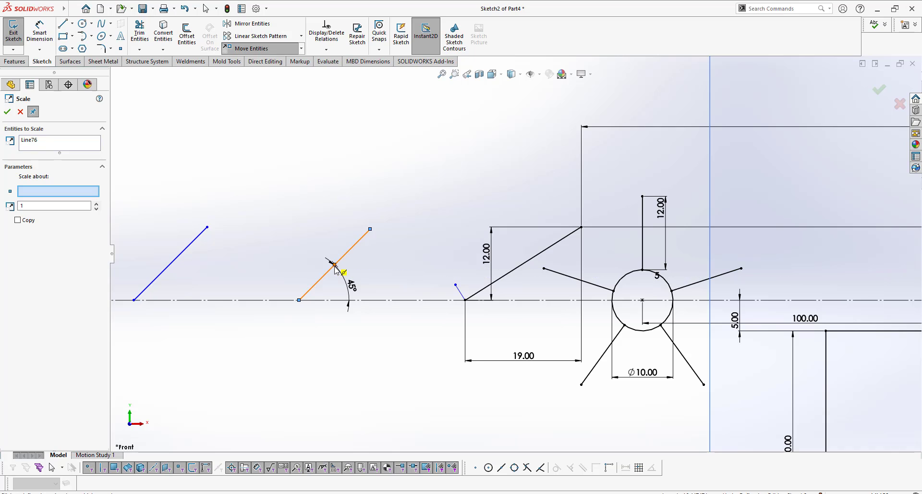
click(299, 300)
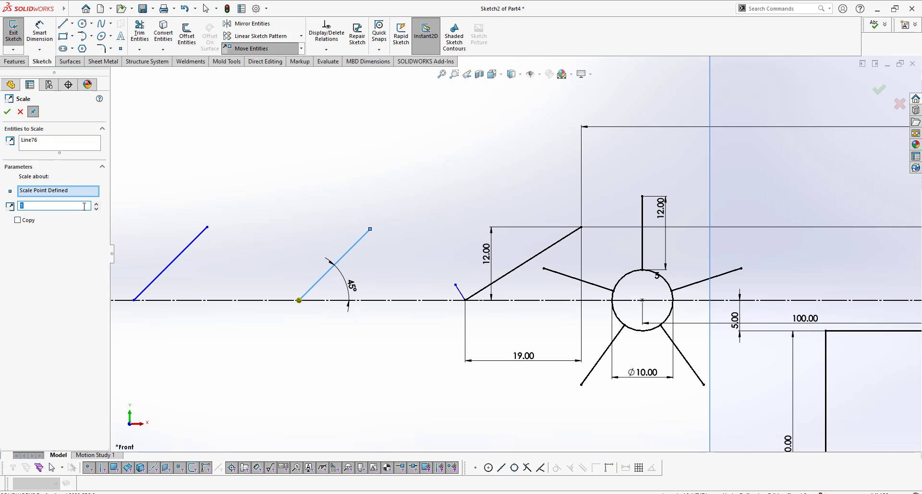
text(2)
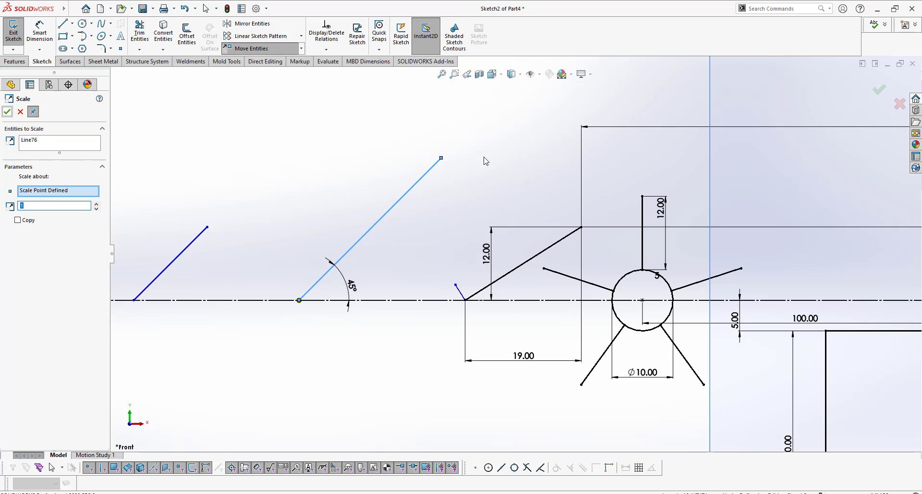
click(8, 111)
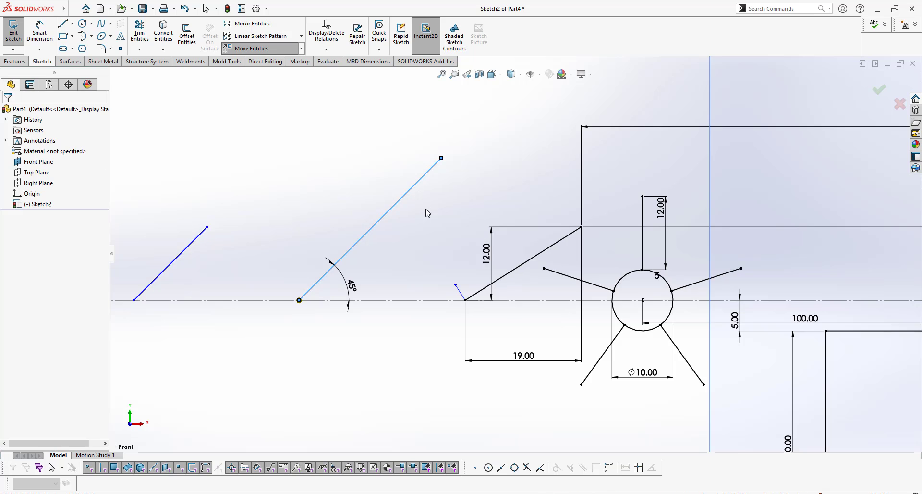
scroll(401, 238, up, 1)
scroll(401, 239, up, 1)
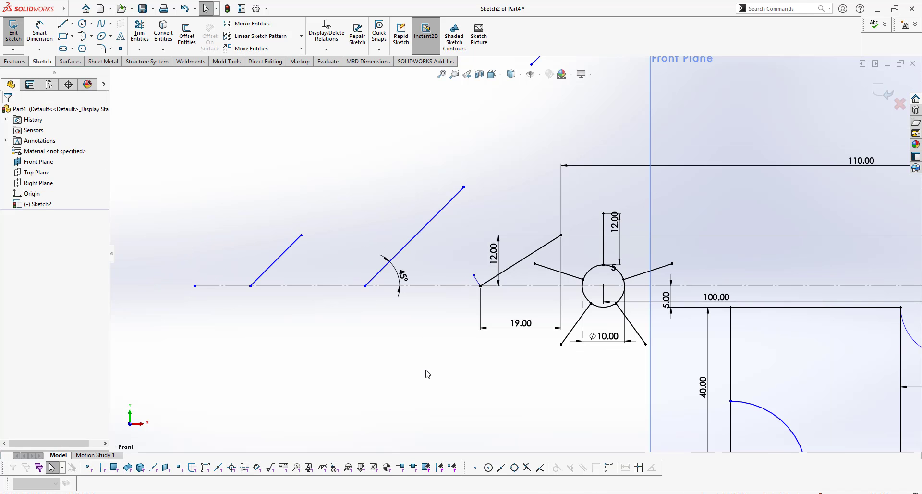
scroll(432, 334, up, 4)
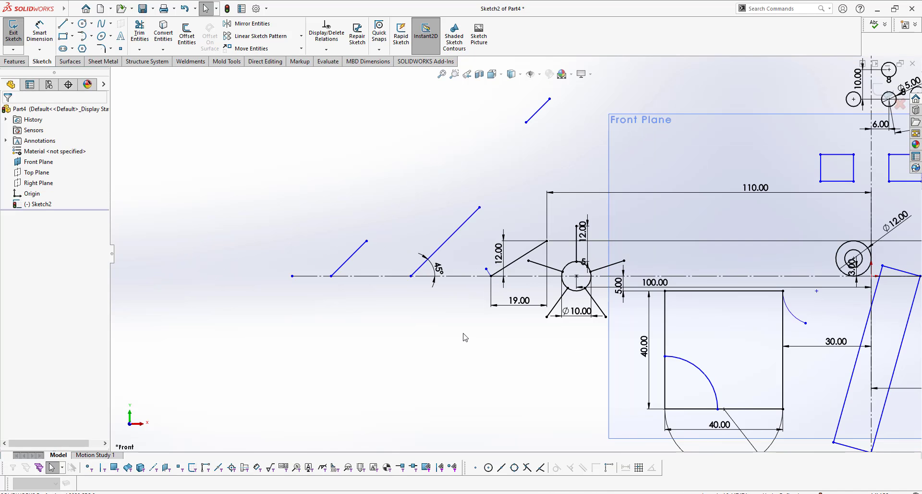
scroll(518, 244, down, 2)
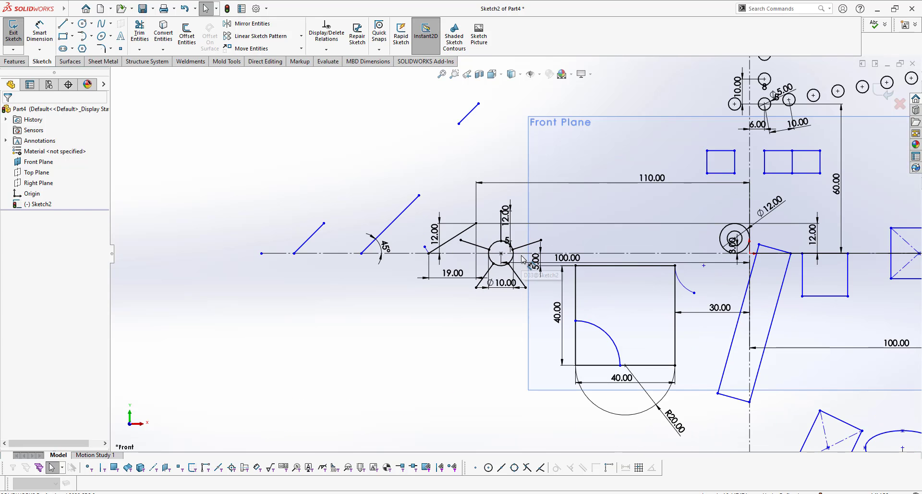
Step: Dimension the distance from the vertical centerline to the near side of the center rectangle beside the spline as 55 mm
click(301, 48)
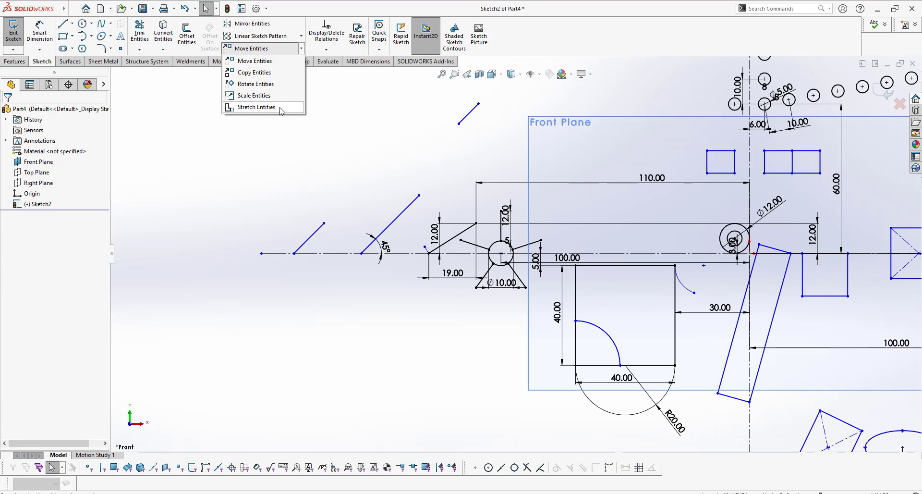
click(472, 310)
scroll(472, 310, up, 1)
scroll(473, 313, up, 1)
scroll(771, 279, down, 2)
scroll(768, 275, up, 1)
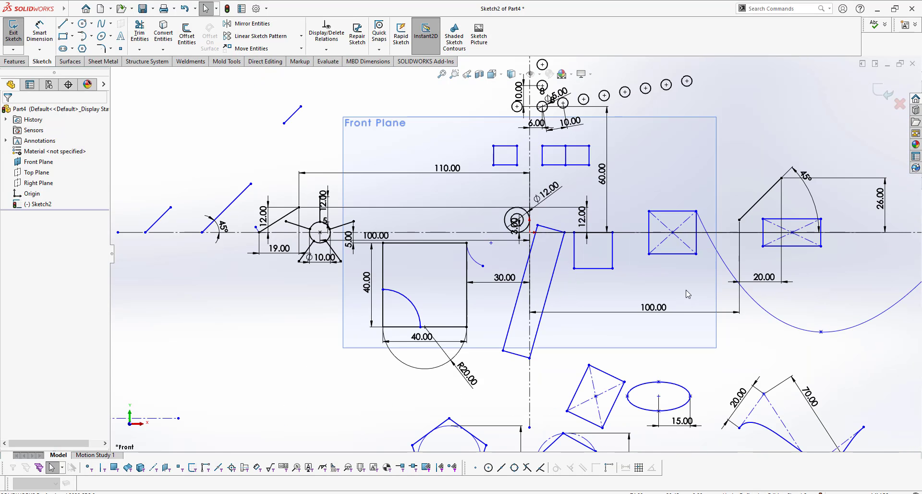
right_drag(688, 293, 658, 258)
drag(649, 243, 535, 276)
click(529, 274)
click(549, 283)
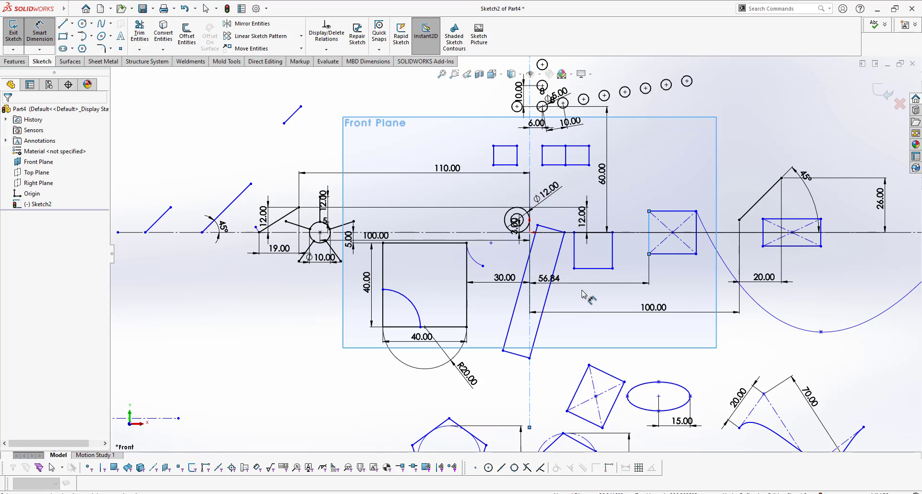
text(55)
key(Return)
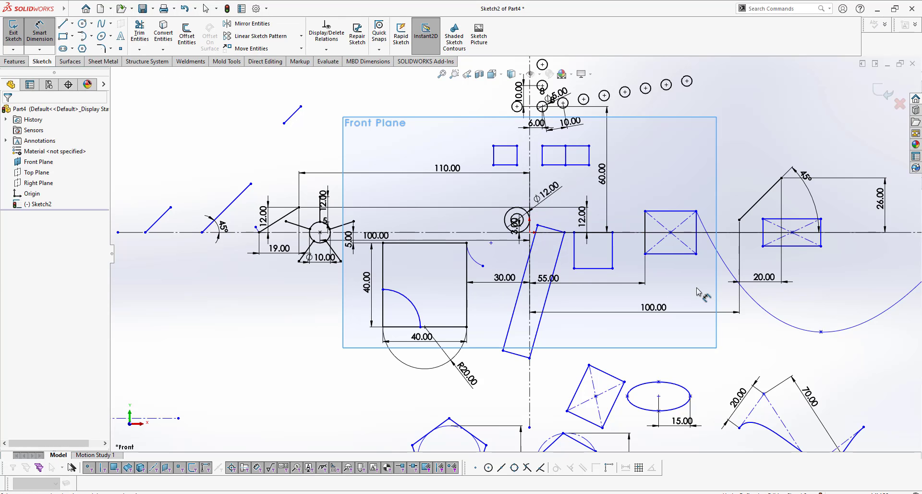
Step: Dimension the height of that center rectangle along its left side as 20 mm
scroll(682, 245, up, 1)
scroll(682, 245, up, 2)
key(Escape)
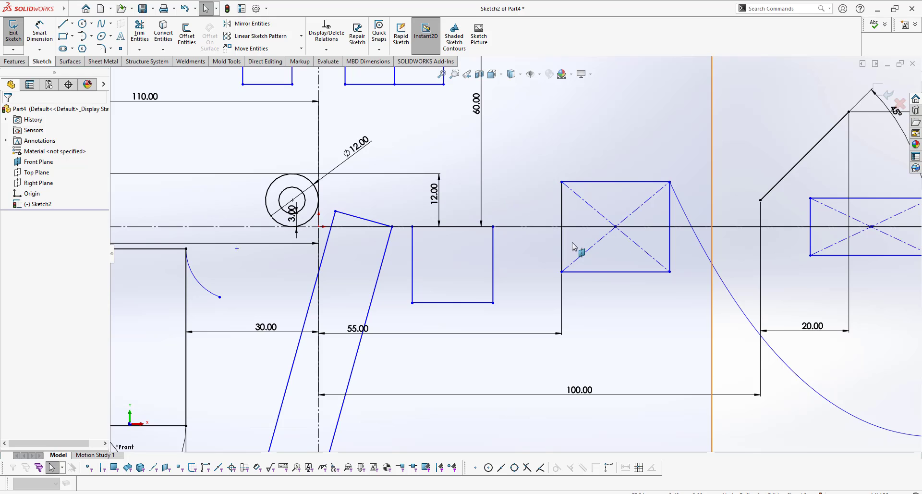
key(d)
click(561, 252)
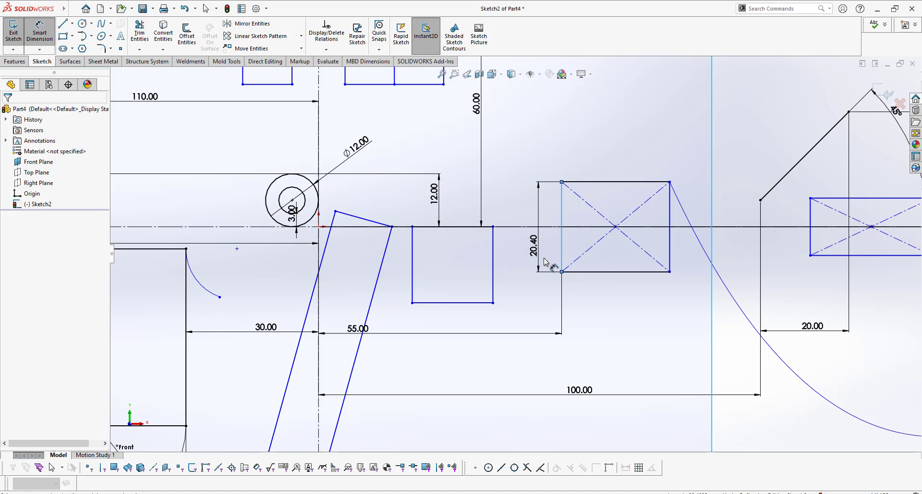
click(549, 262)
text(20)
key(Return)
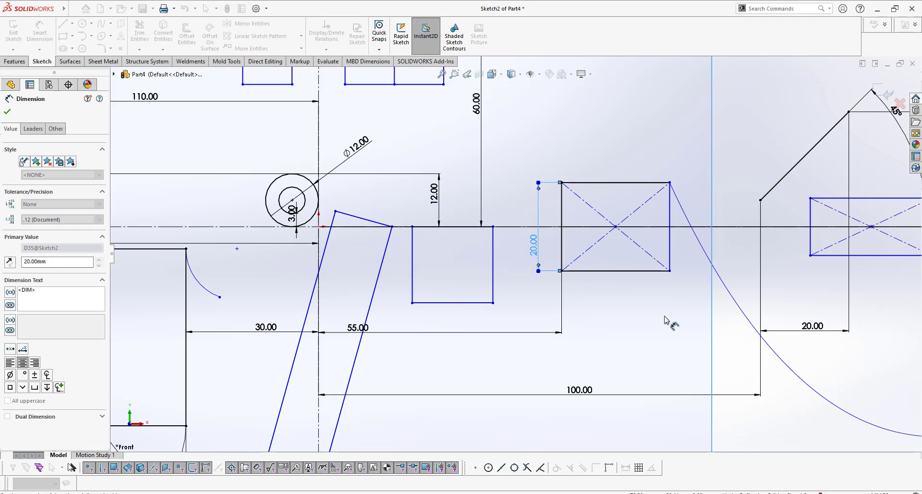
Step: Stretch the center rectangle and its diagonals with Stretch Entities, moving the lower-right corner as base point downward and slightly left
click(301, 48)
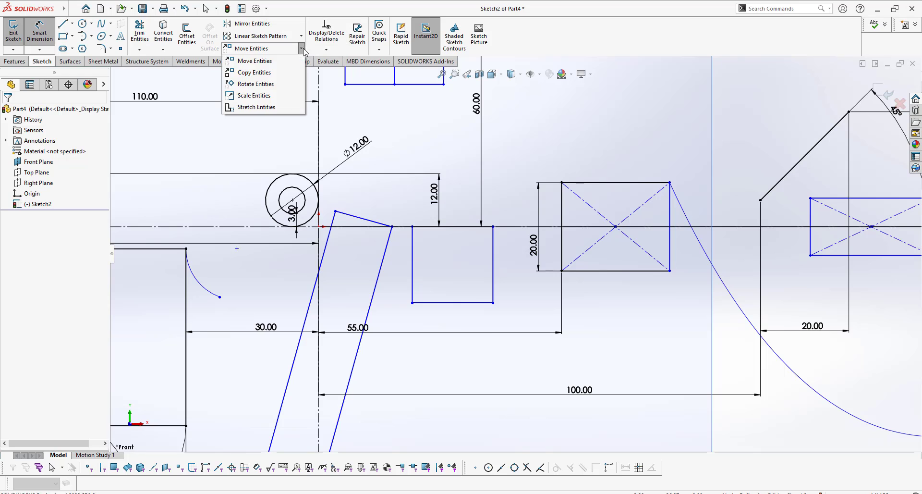
click(255, 107)
drag(531, 159, 691, 308)
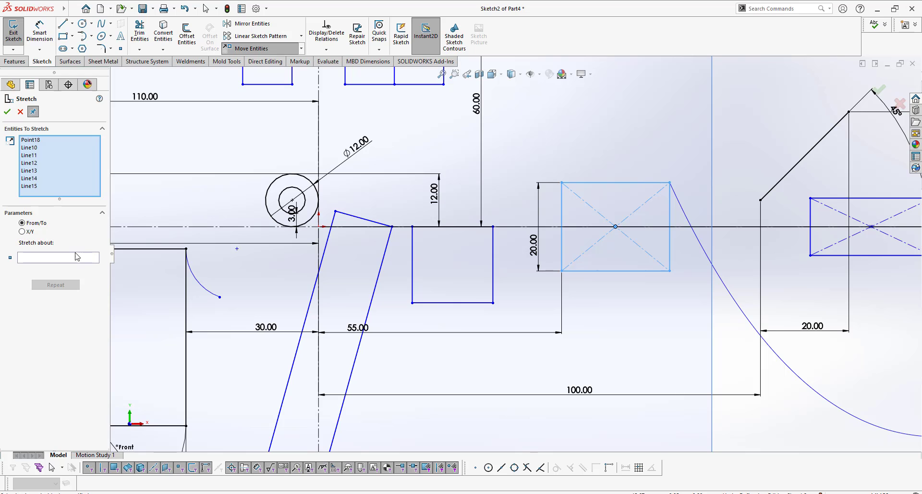
click(75, 261)
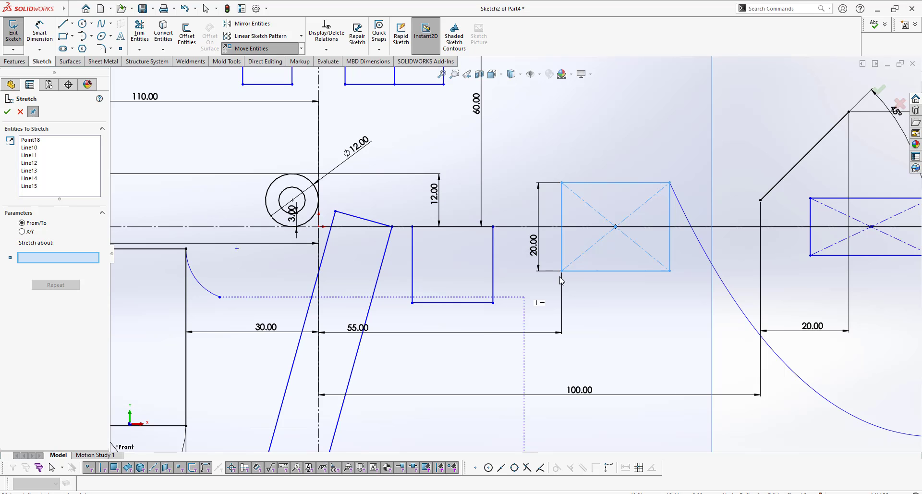
click(670, 271)
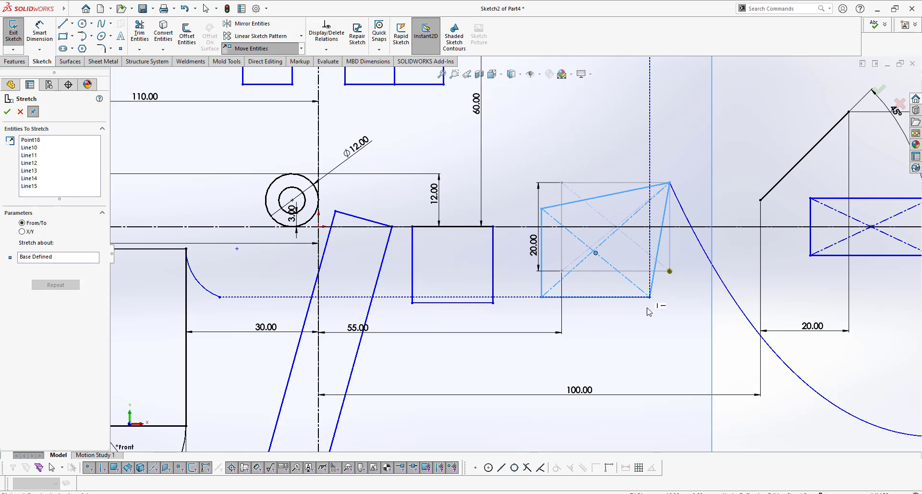
click(644, 334)
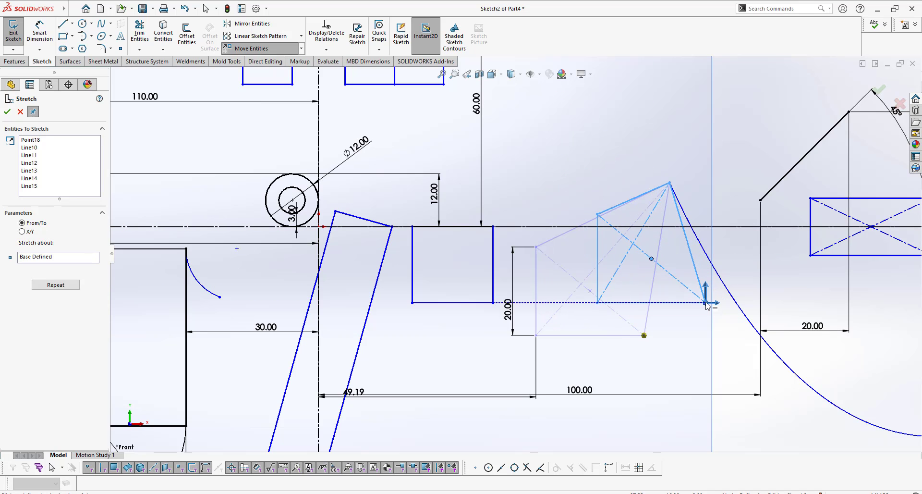
key(Escape)
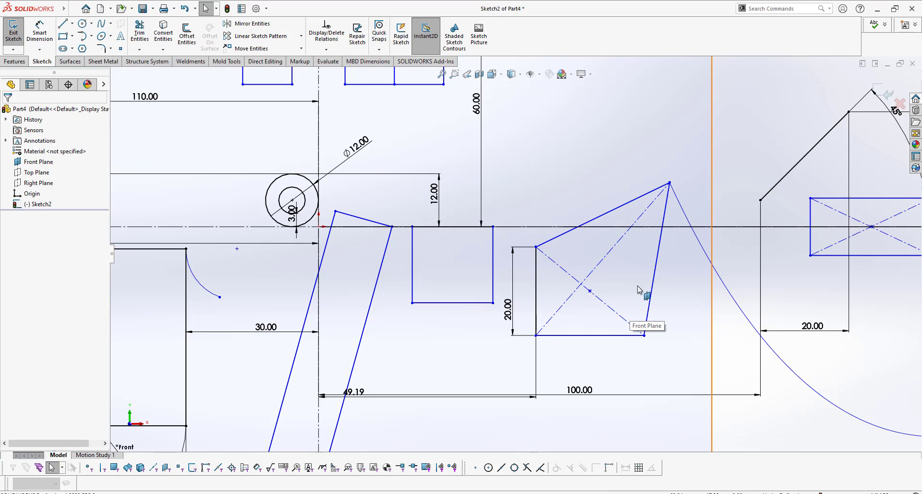
Step: Power trim the large spline, ellipse, tilted rectangle and lower-right curve, and delete the tilted rectangle's leftover center point
scroll(670, 224, up, 4)
scroll(635, 341, down, 2)
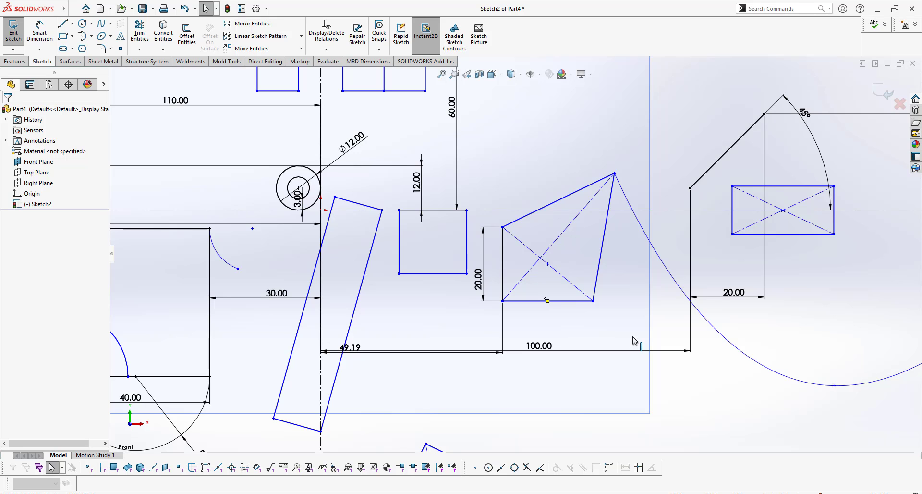
scroll(442, 121, up, 4)
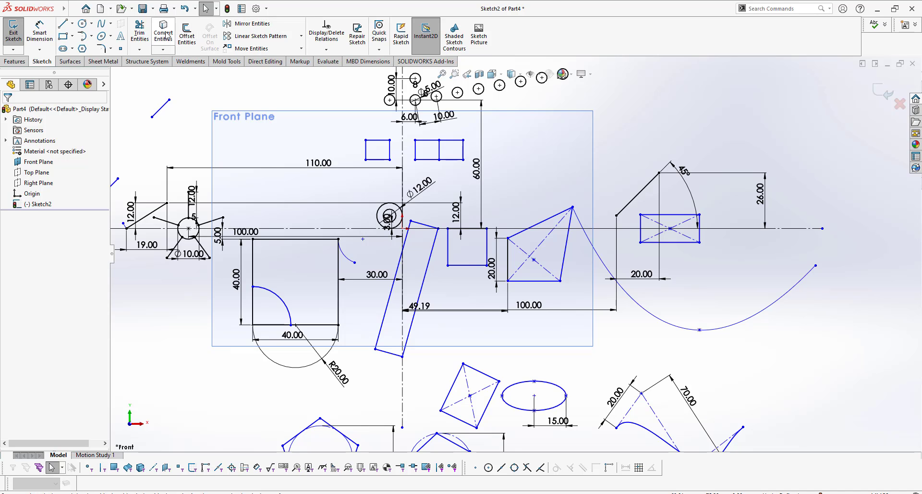
click(140, 33)
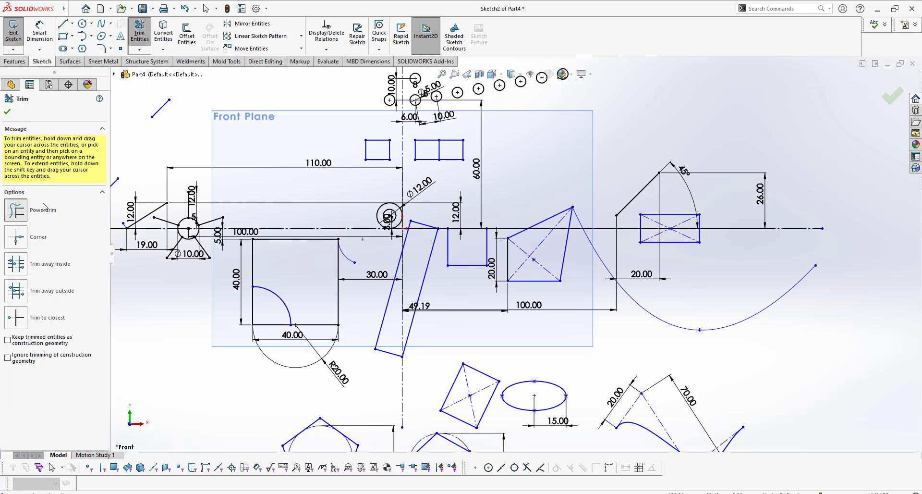
mouse_move(854, 338)
mouse_down()
mouse_move(819, 306)
mouse_move(646, 295)
mouse_move(695, 391)
mouse_move(672, 424)
mouse_move(584, 391)
mouse_move(519, 407)
mouse_move(480, 398)
mouse_move(463, 417)
mouse_move(445, 416)
mouse_move(448, 393)
mouse_move(502, 377)
mouse_move(491, 387)
mouse_up()
scroll(464, 308, up, 2)
scroll(481, 426, down, 3)
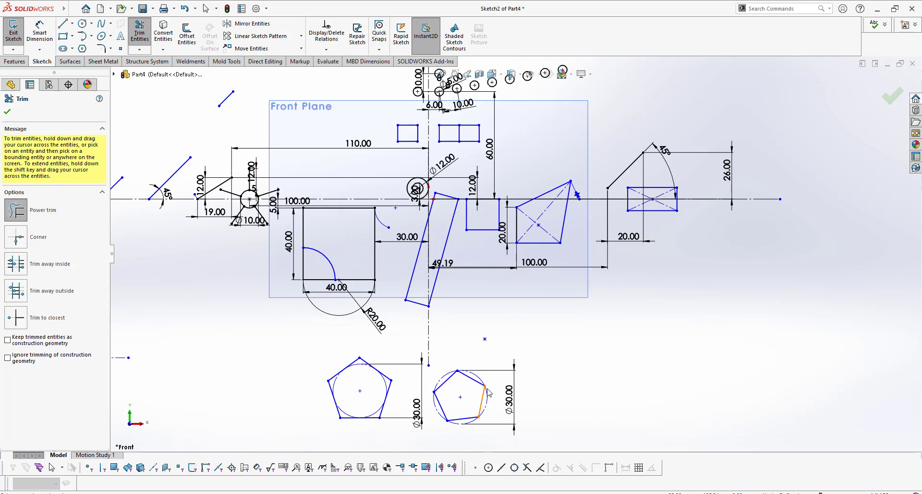
click(7, 113)
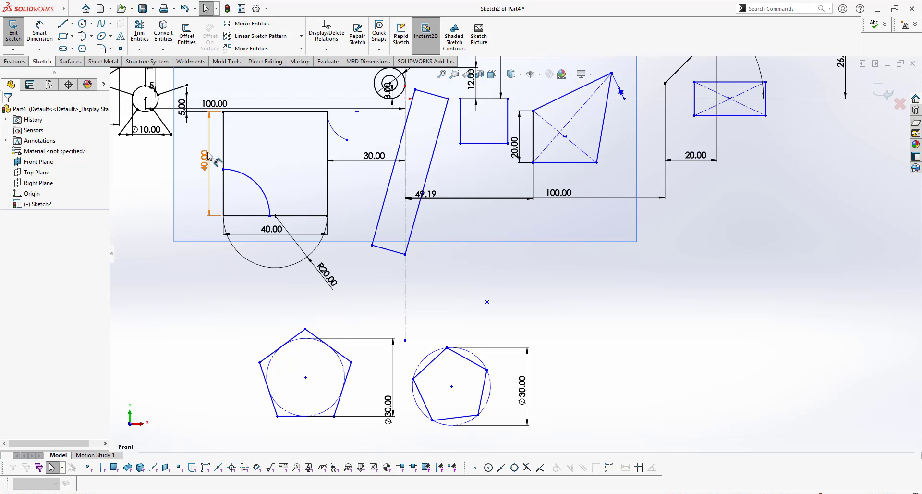
drag(554, 314, 462, 288)
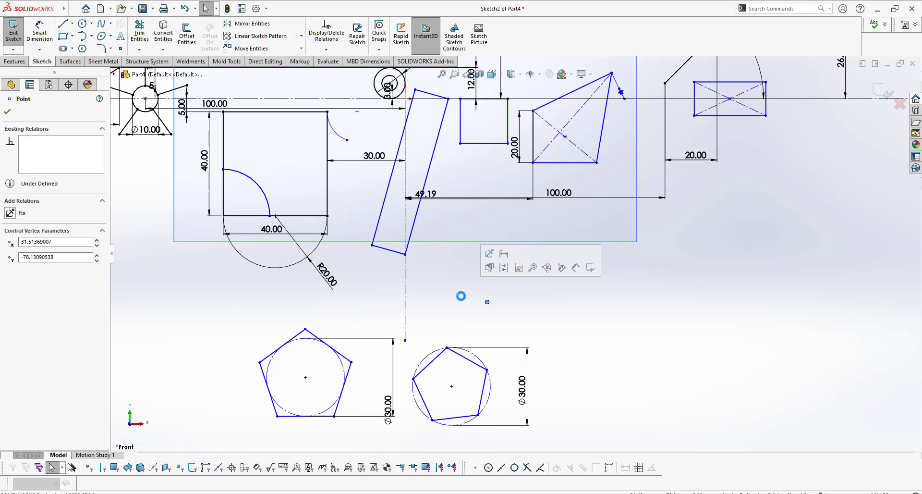
key(Delete)
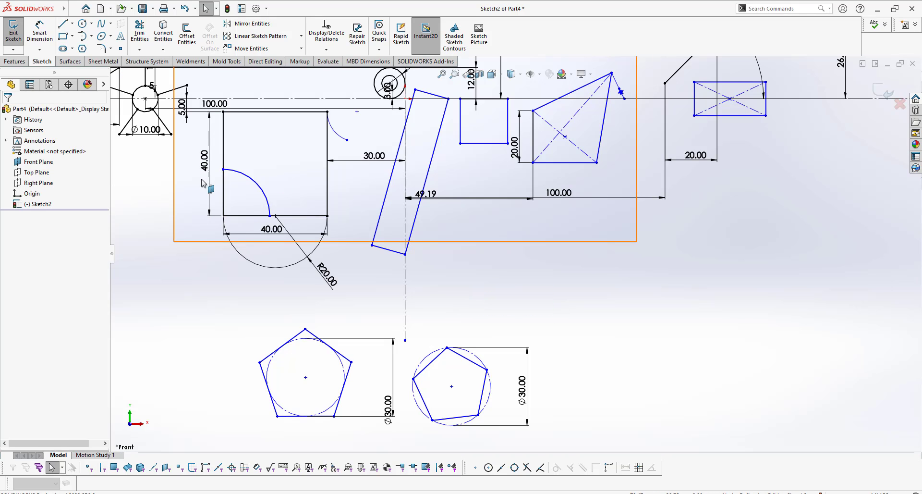
click(139, 32)
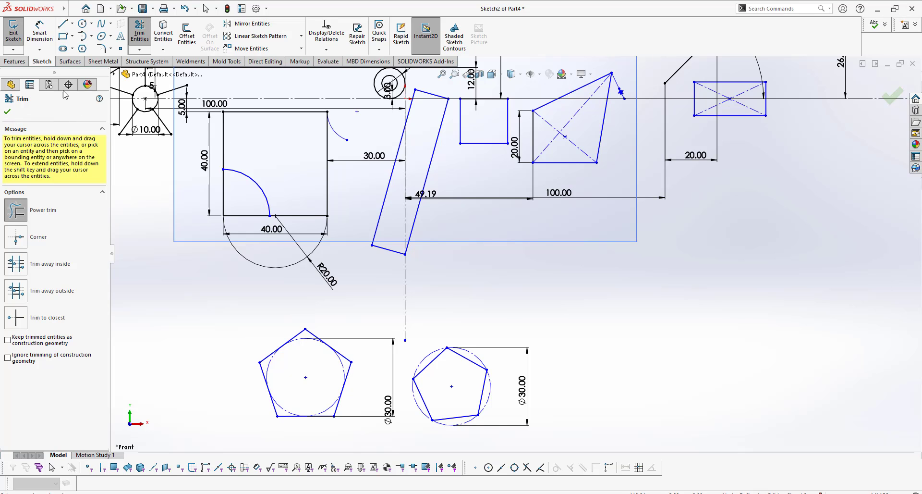
click(8, 112)
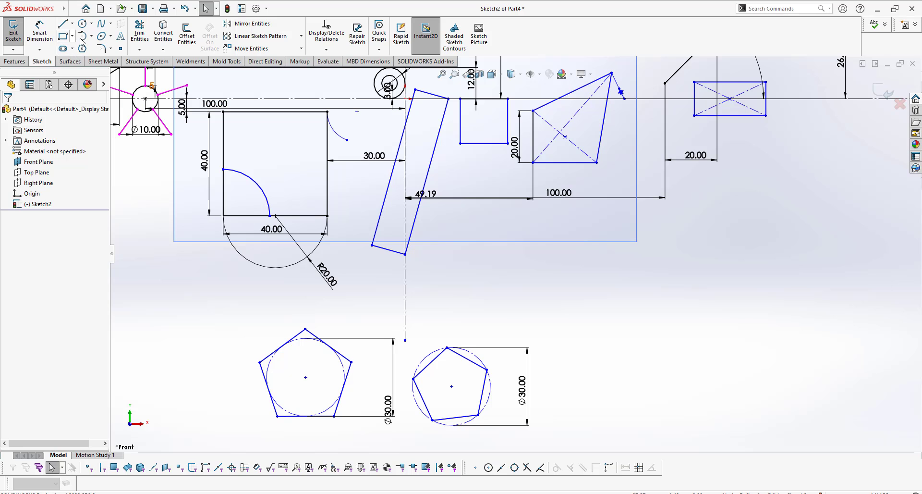
scroll(220, 168, up, 2)
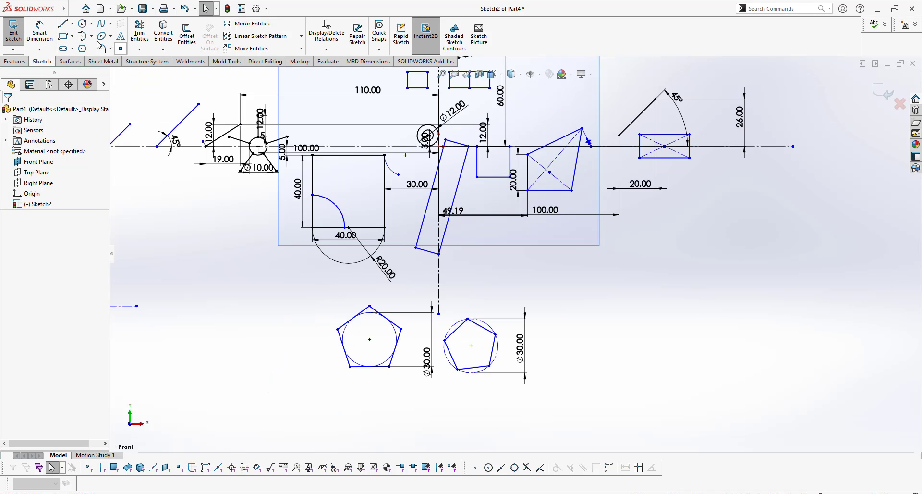
click(62, 28)
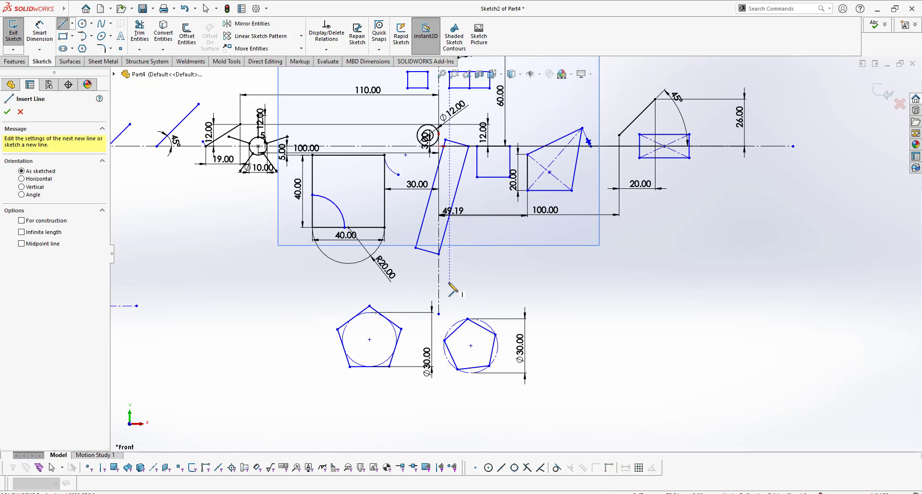
key(Escape)
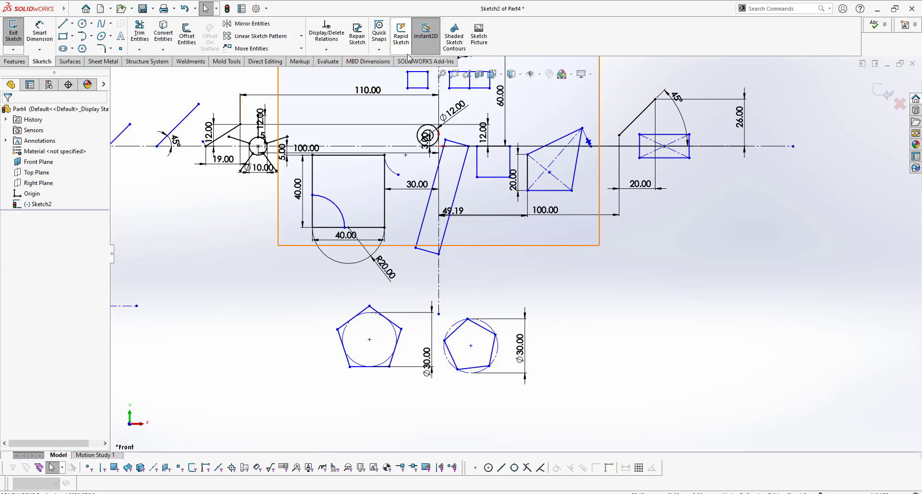
Step: Turn off Instant2D and enable Rapid Sketch
click(421, 50)
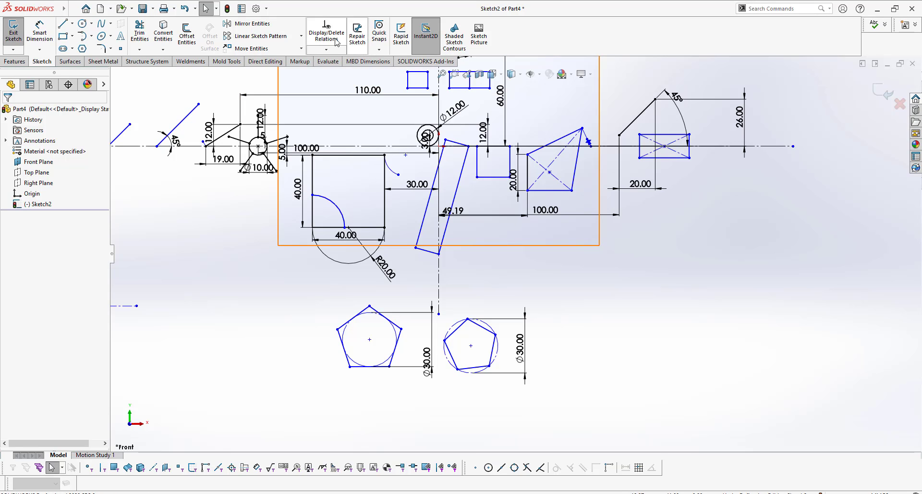
click(409, 42)
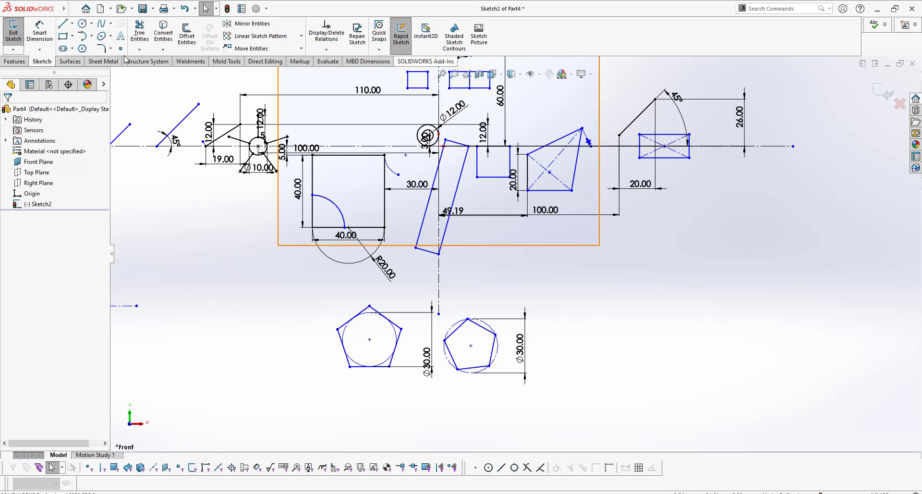
Step: Lengthen the vertical centerline by moving its lower endpoint straight down, well below the two pentagons
click(63, 36)
scroll(520, 319, up, 5)
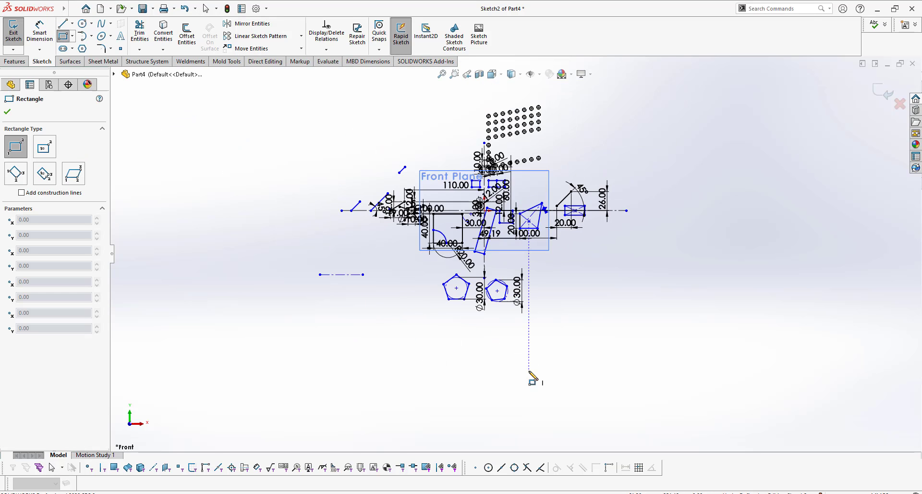
scroll(530, 380, down, 3)
key(Escape)
click(453, 201)
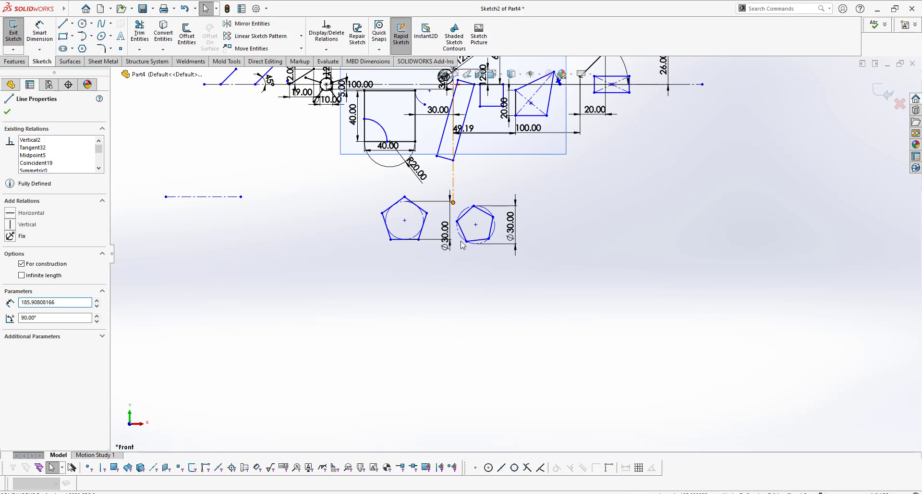
drag(452, 202, 453, 404)
Step: Draw a corner rectangle about 45 by 33 mm below the pentagons, starting on the vertical centerline
click(63, 36)
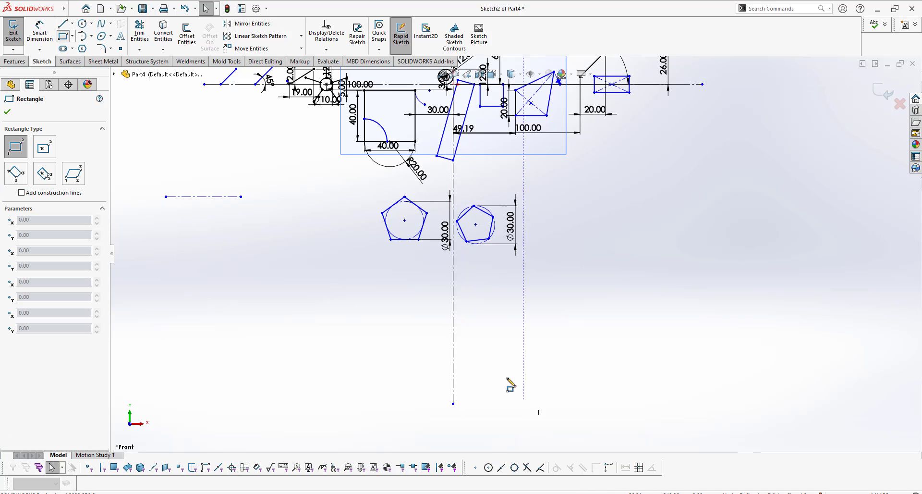
click(453, 300)
click(510, 342)
Step: Dimension the new rectangle as 45 mm wide and 30 mm high
right_drag(538, 382, 534, 353)
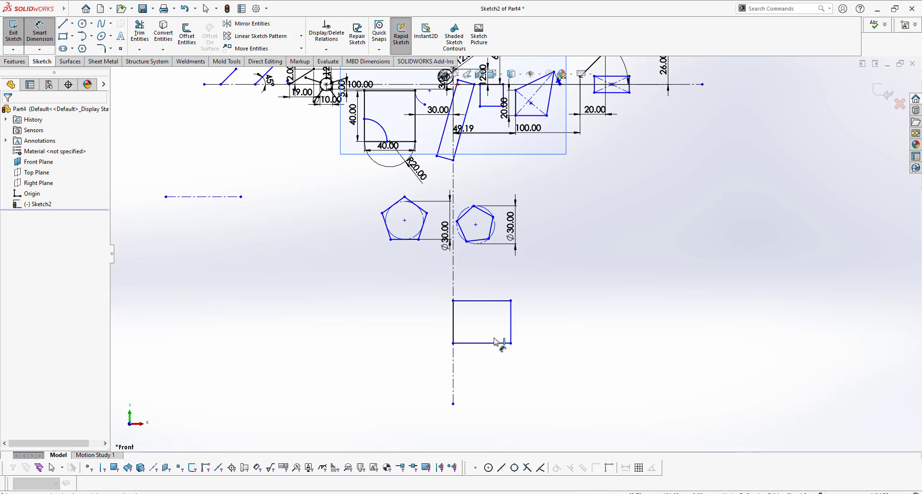
click(476, 342)
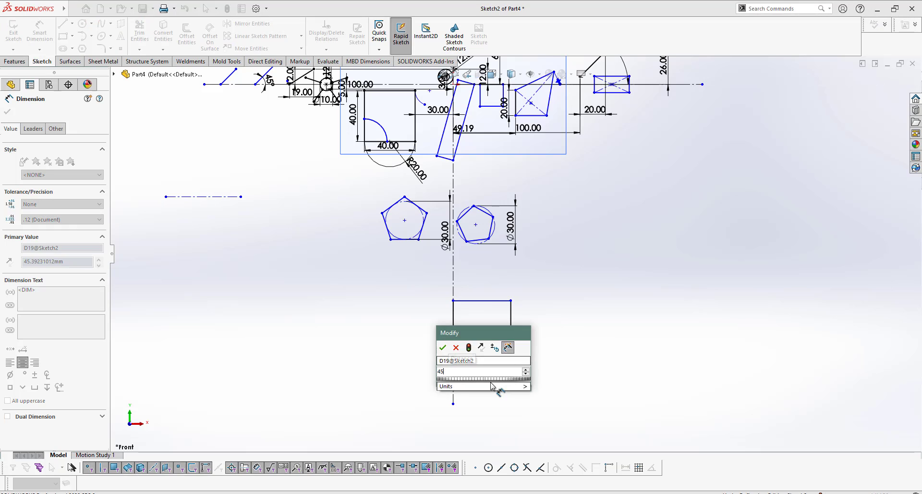
text(45)
key(Return)
click(453, 321)
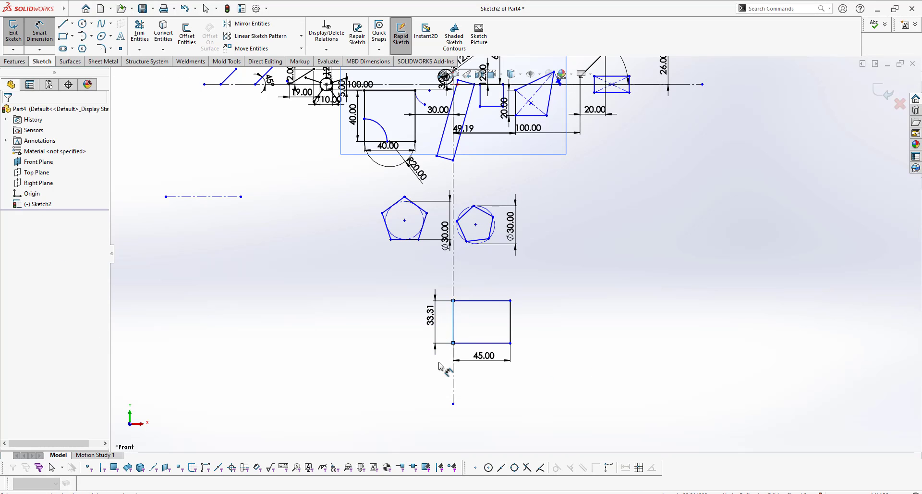
click(435, 291)
text(30)
key(Return)
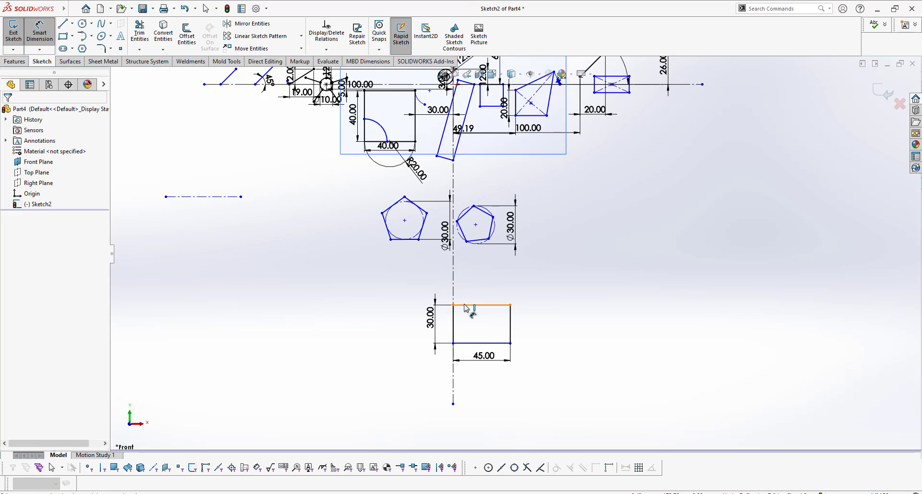
Step: Dimension the lower rectangle's top edge 170 mm below the horizontal centerline
click(465, 305)
click(679, 85)
click(697, 155)
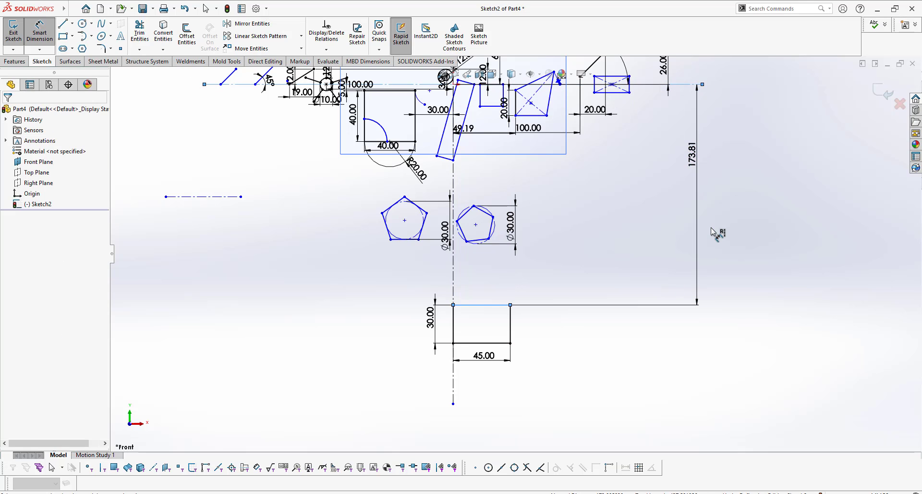
text(170)
key(Return)
key(Escape)
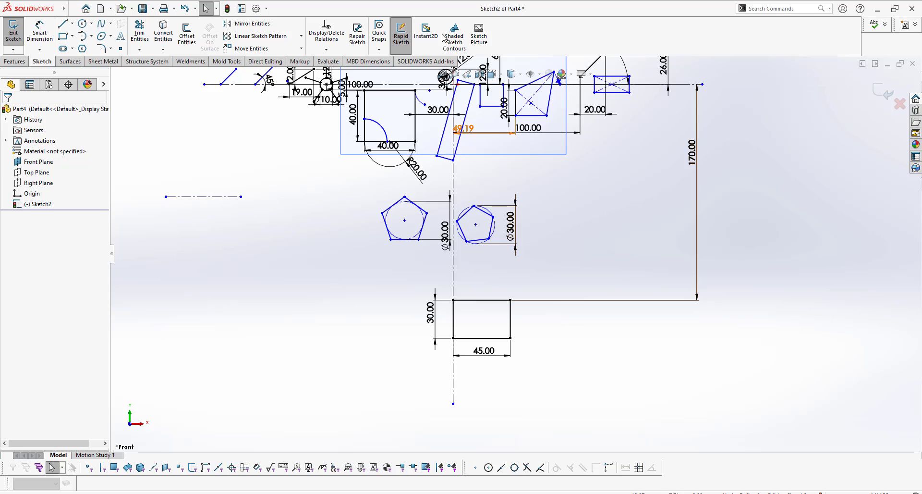
Step: Set the lower rectangle's height dimension to 20 mm and return it to 30 mm, with Instant2D off
click(412, 47)
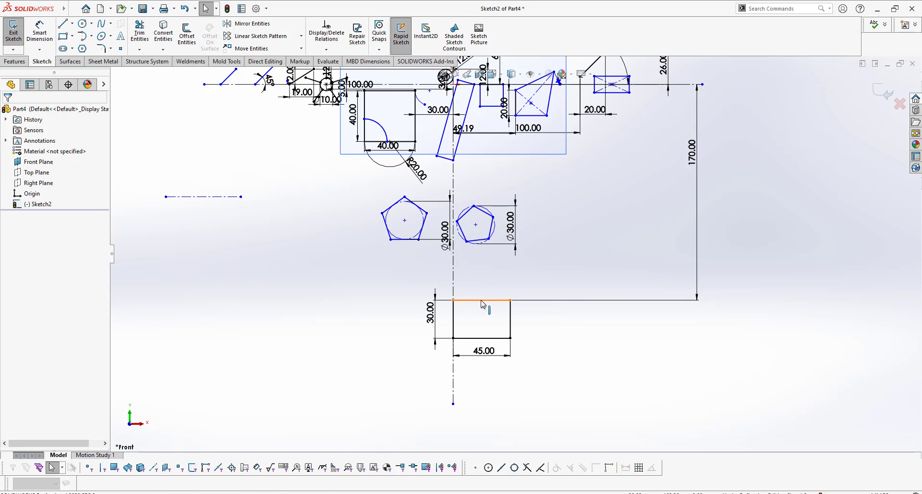
double_click(431, 318)
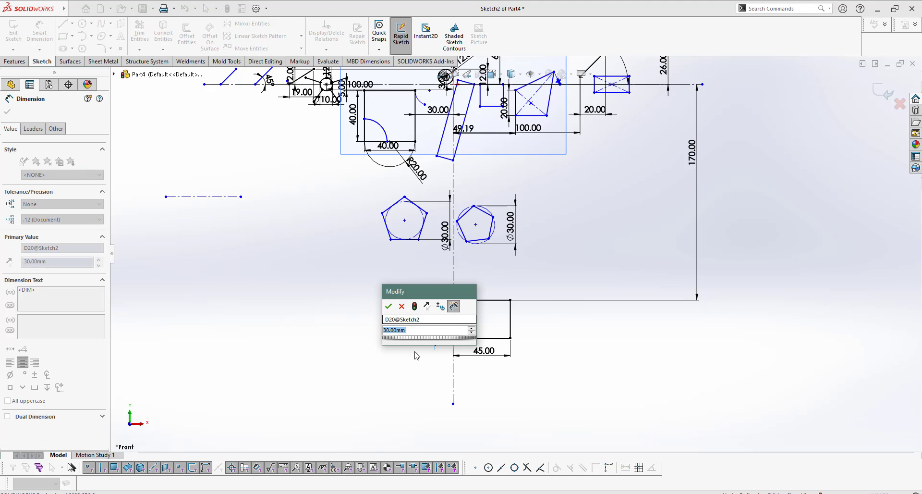
text(20)
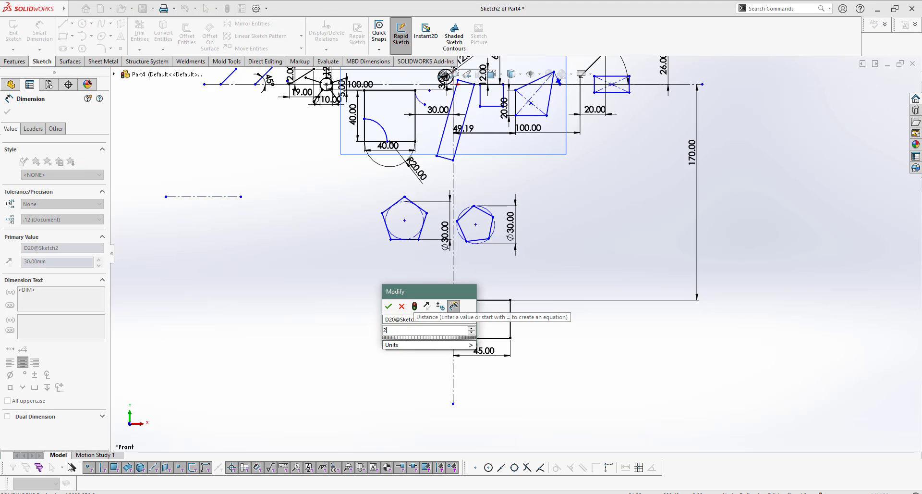
key(Return)
double_click(432, 316)
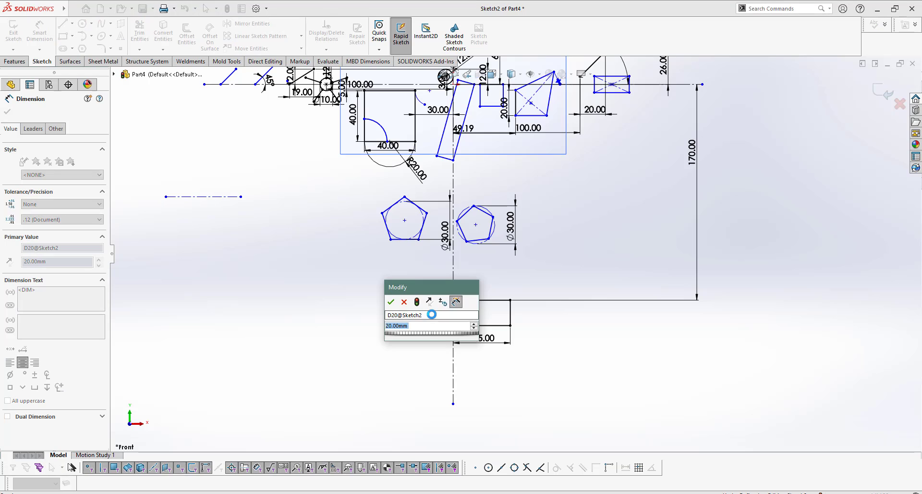
text(30)
key(Return)
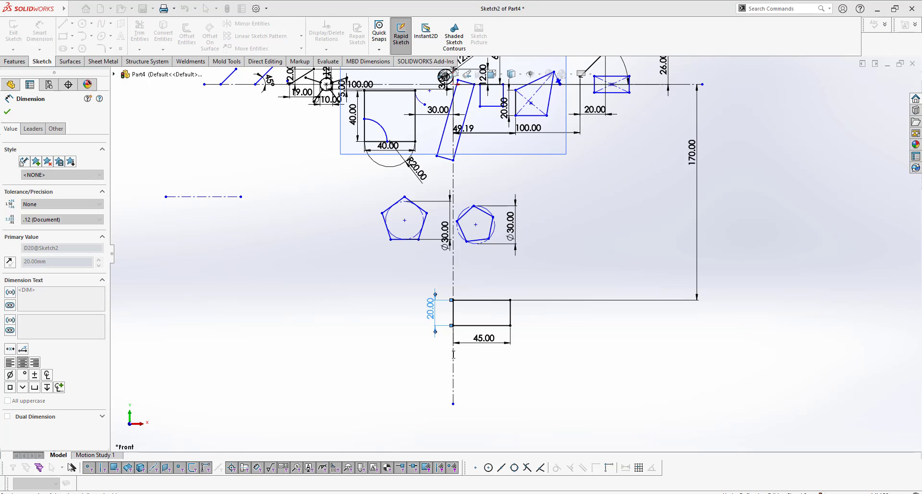
scroll(446, 294, down, 2)
click(597, 240)
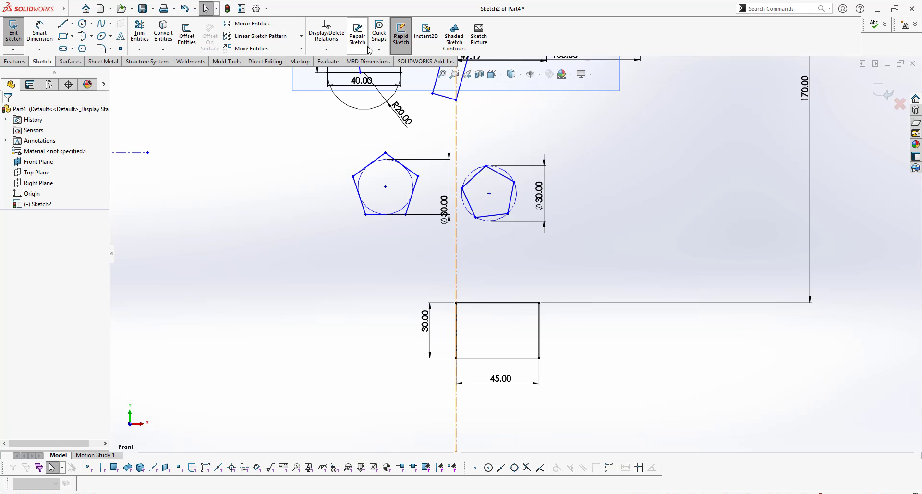
Step: Enable Instant2D and edit the lower rectangle's height dimension in place to 40 mm, followed by 50 mm
click(435, 45)
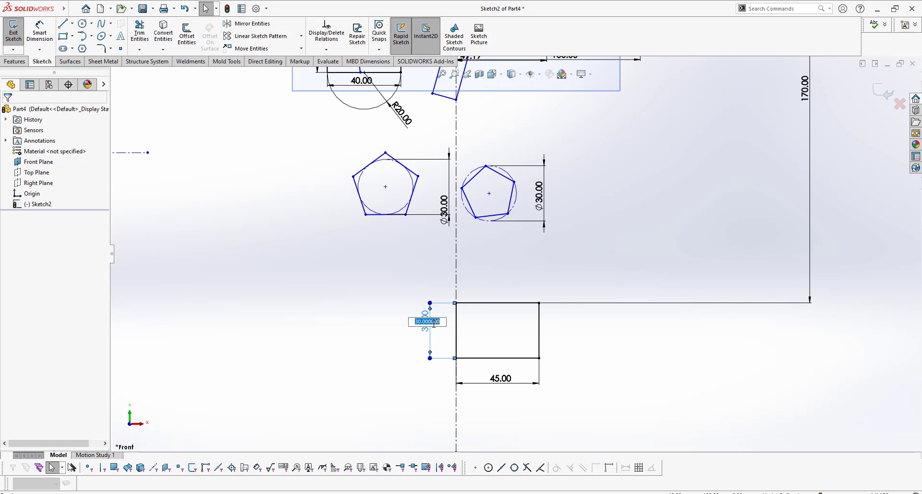
key(Return)
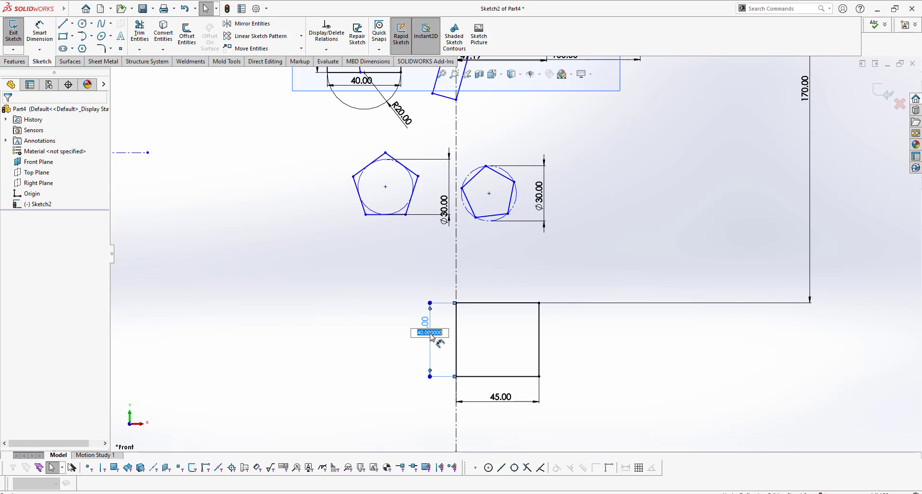
key(Return)
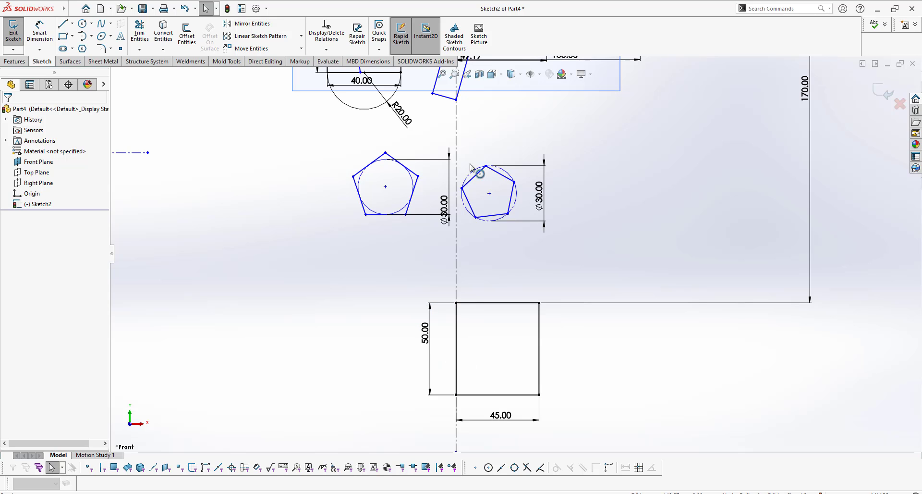
Step: Turn off Instant2D and set the lower rectangle's height dimension to 40 mm
click(426, 33)
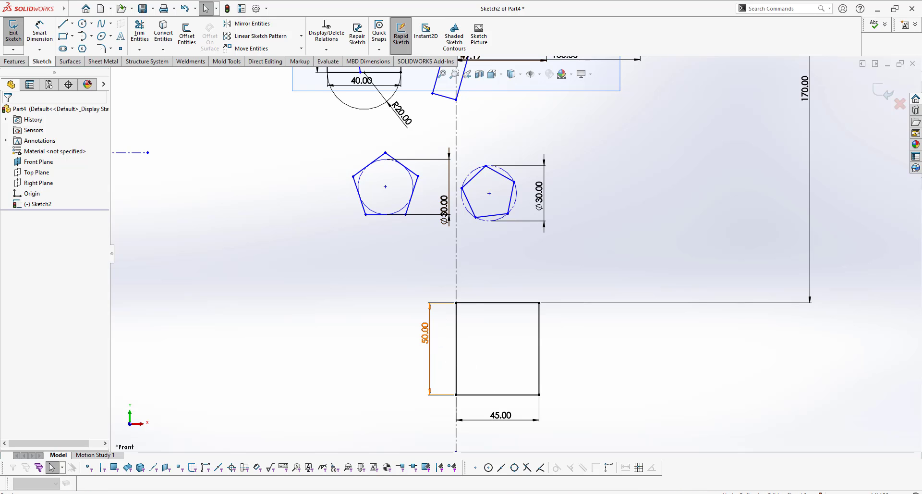
double_click(425, 332)
text(50)
key(Return)
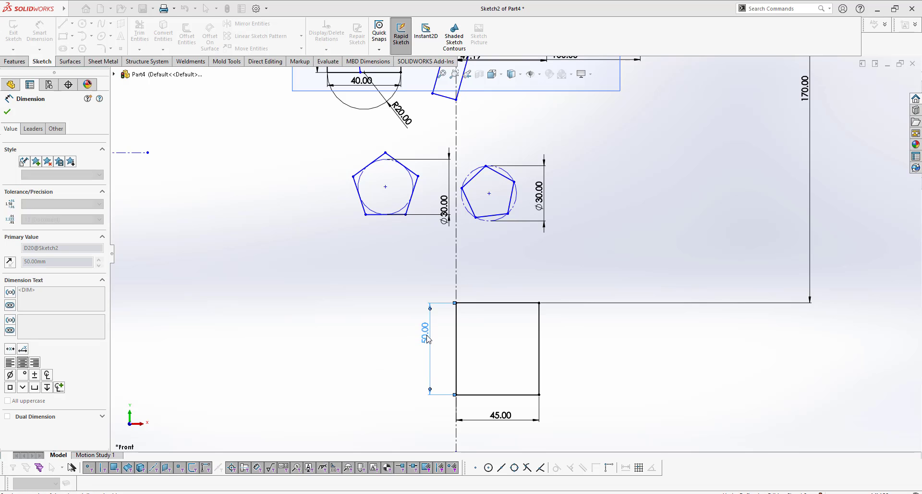
double_click(428, 336)
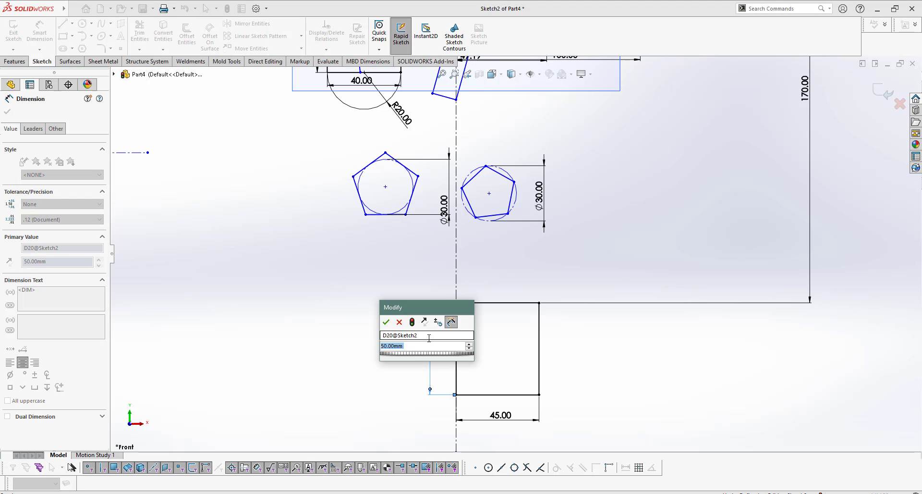
text(40)
key(Return)
click(479, 152)
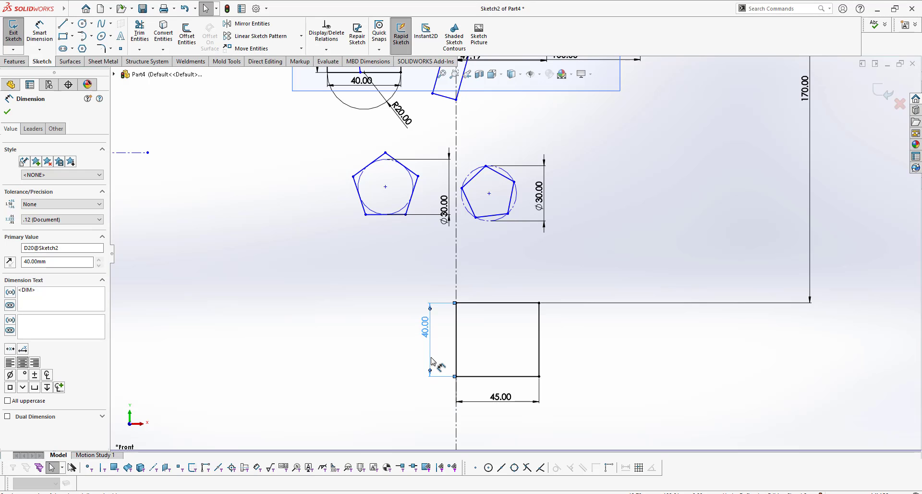
click(430, 358)
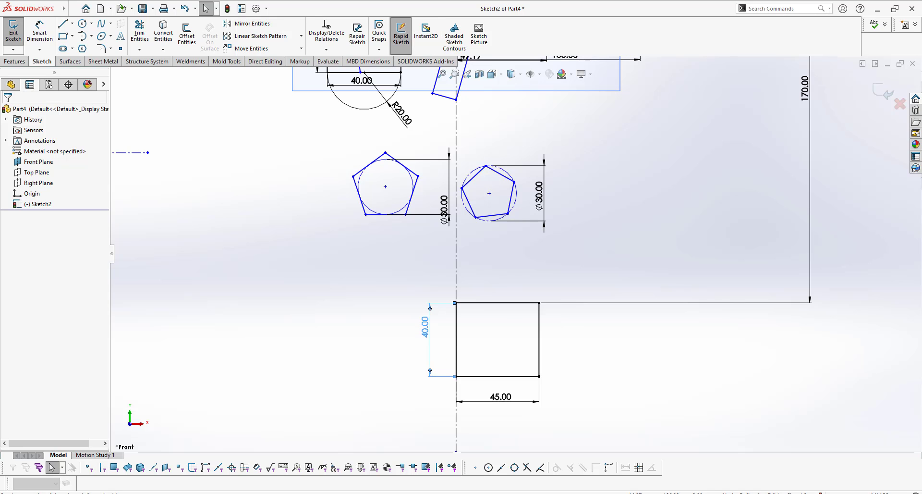
Step: Stretch the lower rectangle's height to about 65 mm from its lower dimension handle using Instant2D, and turn Instant2D off again
click(426, 33)
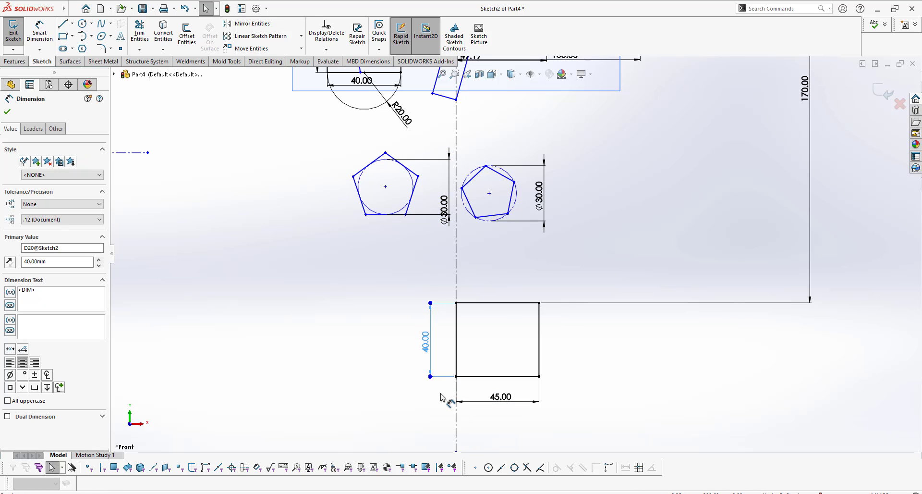
drag(431, 377, 432, 422)
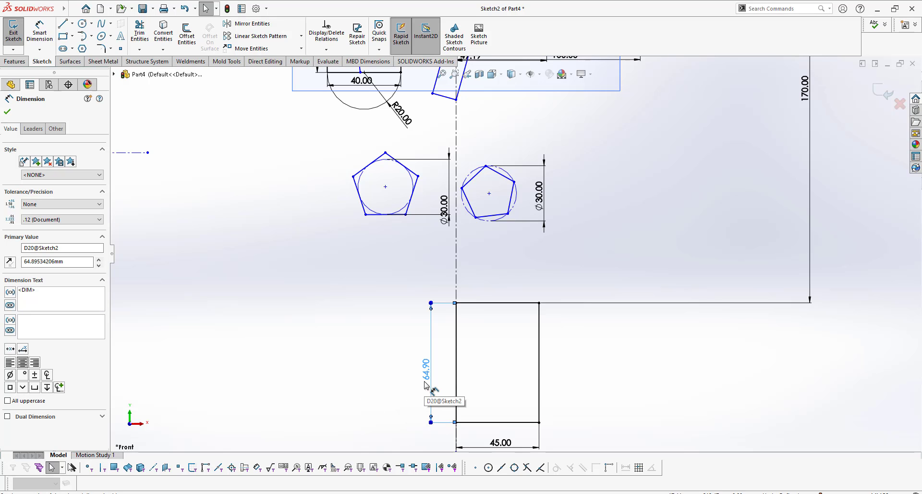
scroll(428, 386, up, 2)
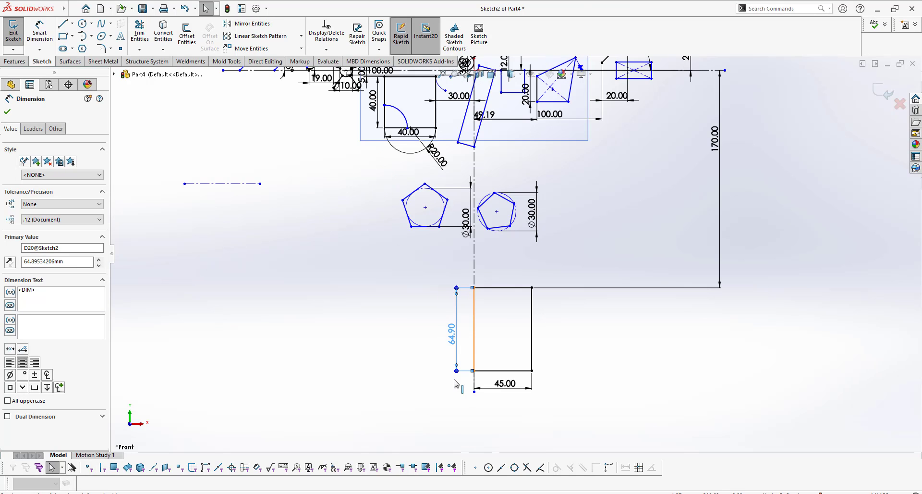
click(429, 48)
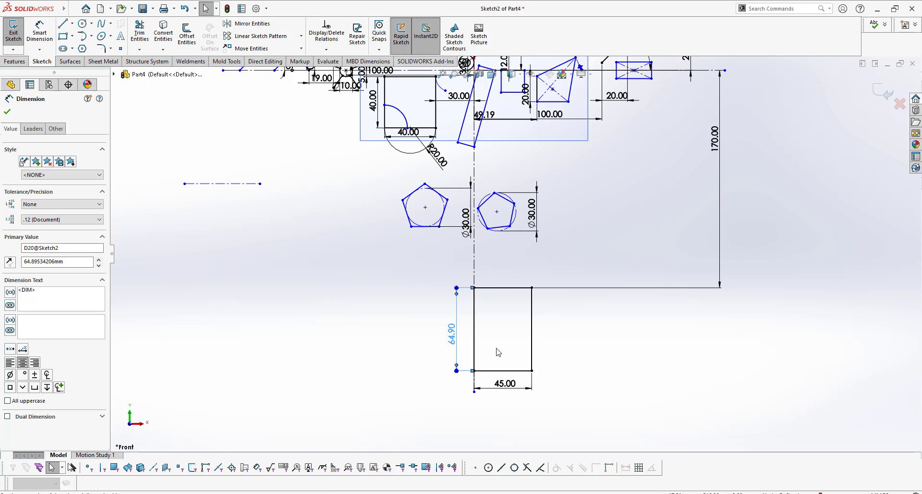
click(426, 35)
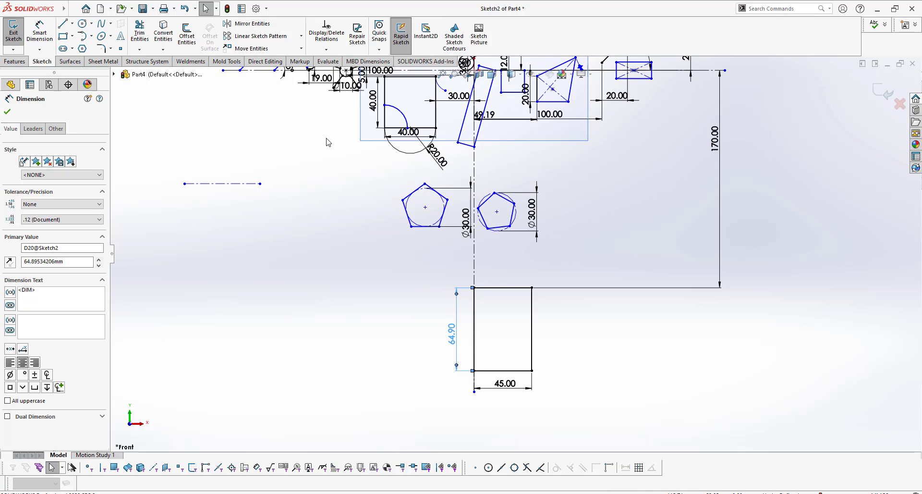